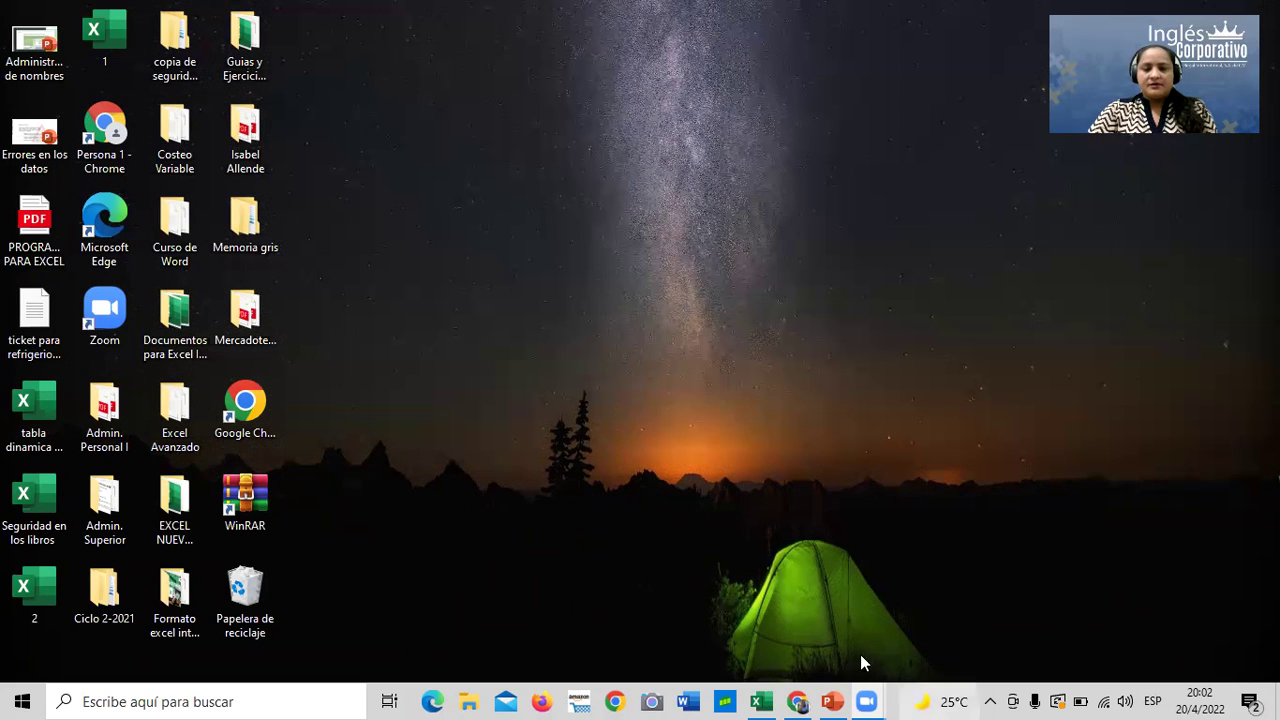
Restore the course window on lesson 3.4 'Creación de indices con vinculos' and scroll to its header
mouse_move(800, 698)
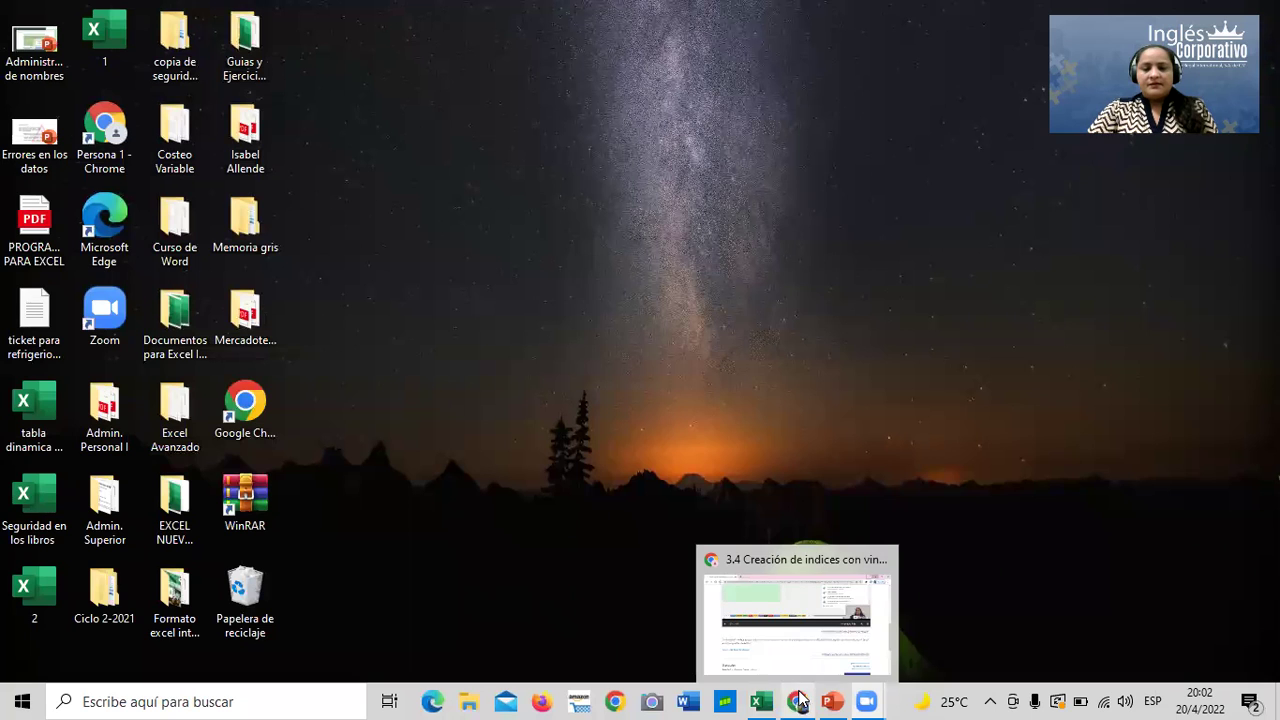
left_click(806, 662)
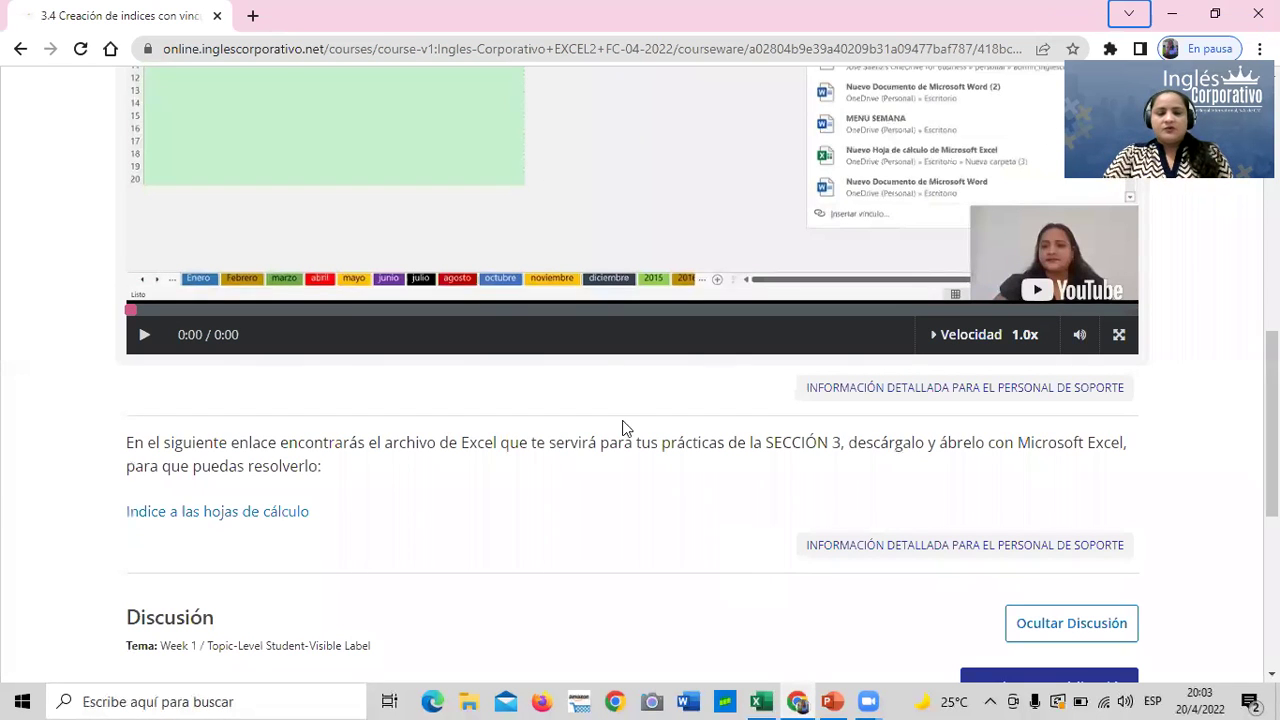
scroll(622, 427, "up", 3)
scroll(630, 420, "up", 2)
scroll(637, 420, "up", 2)
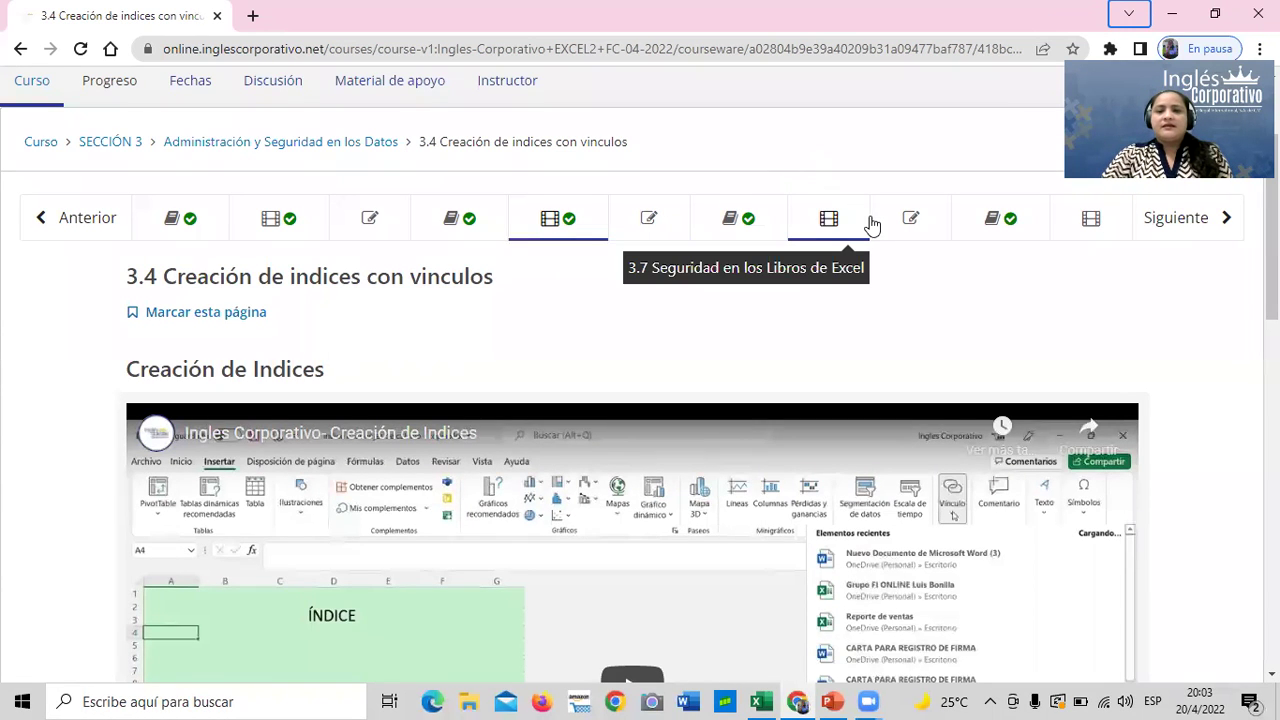
Open lesson 3.6 'Objetivo de la lección' and read through its Excel protection text and warning box
left_click(762, 229)
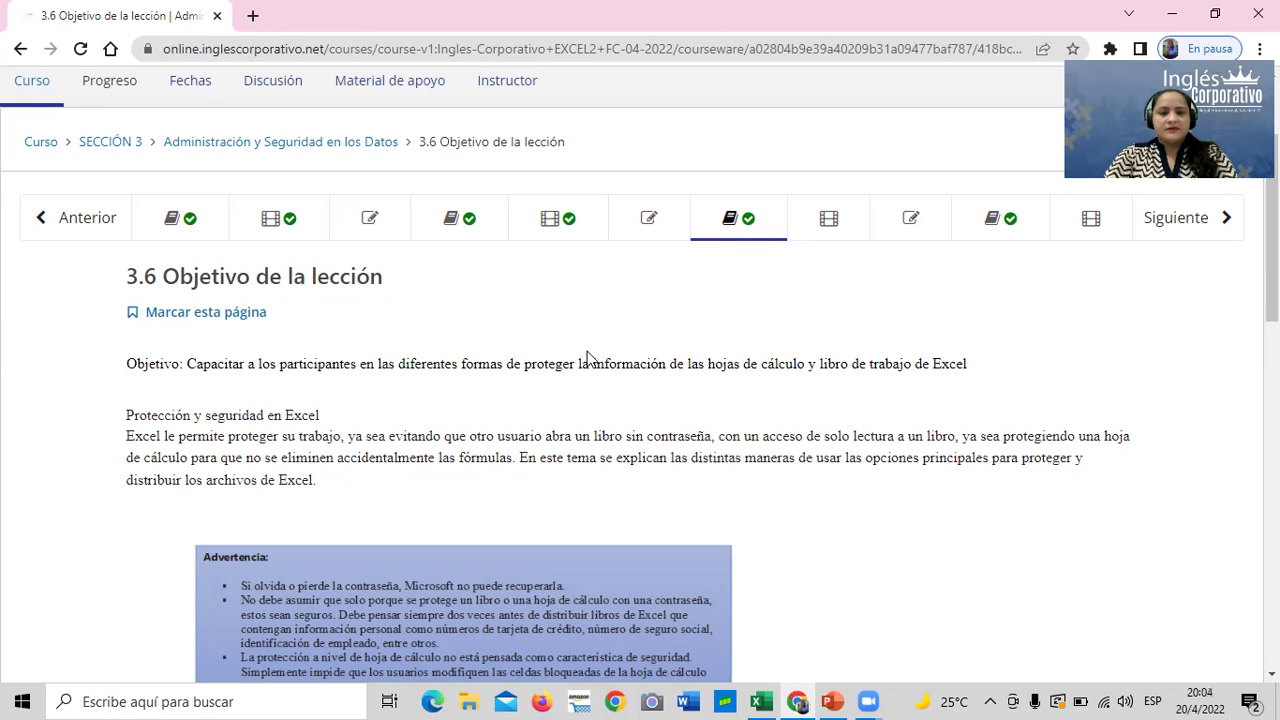
scroll(588, 357, "down", 1)
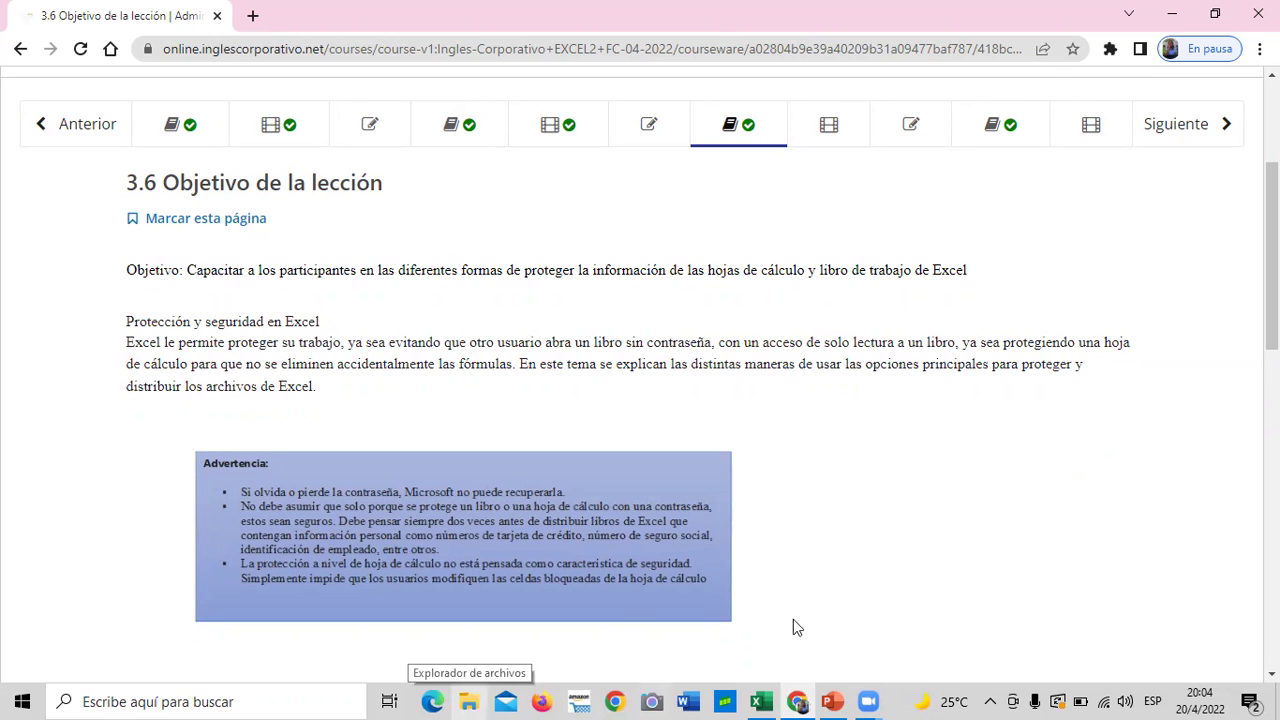
scroll(873, 548, "up", 2)
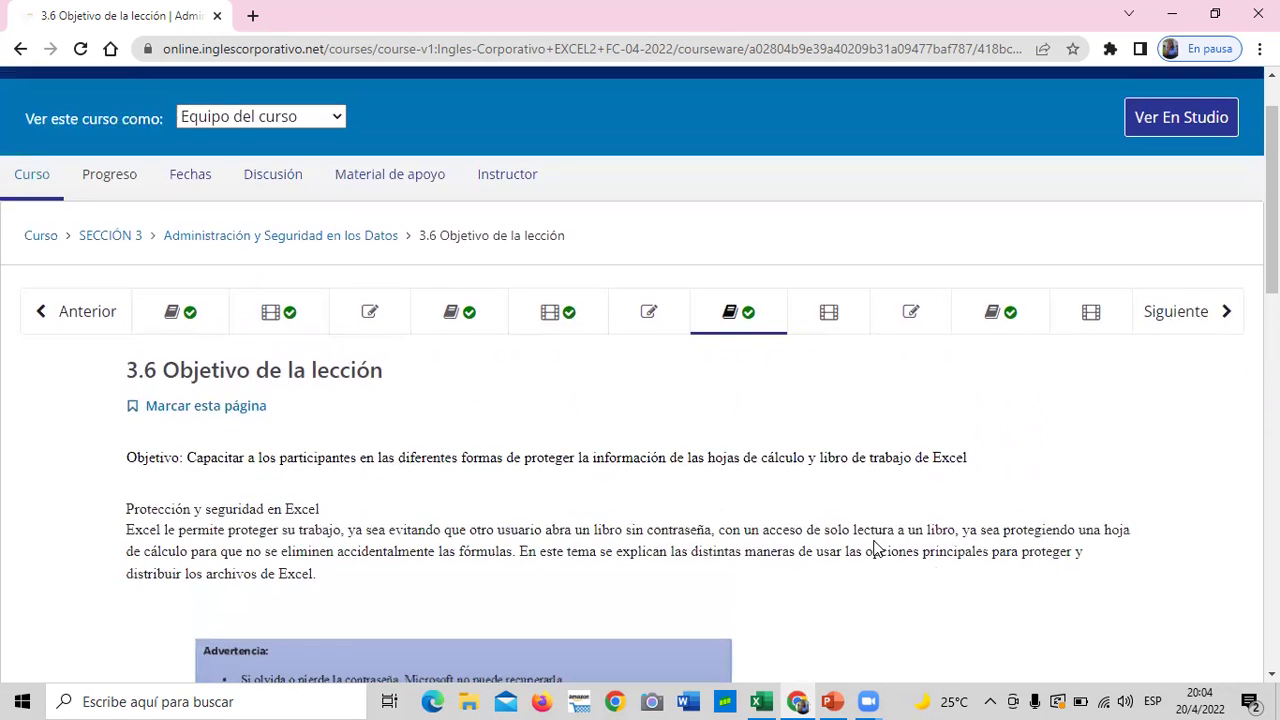
scroll(873, 548, "down", 1)
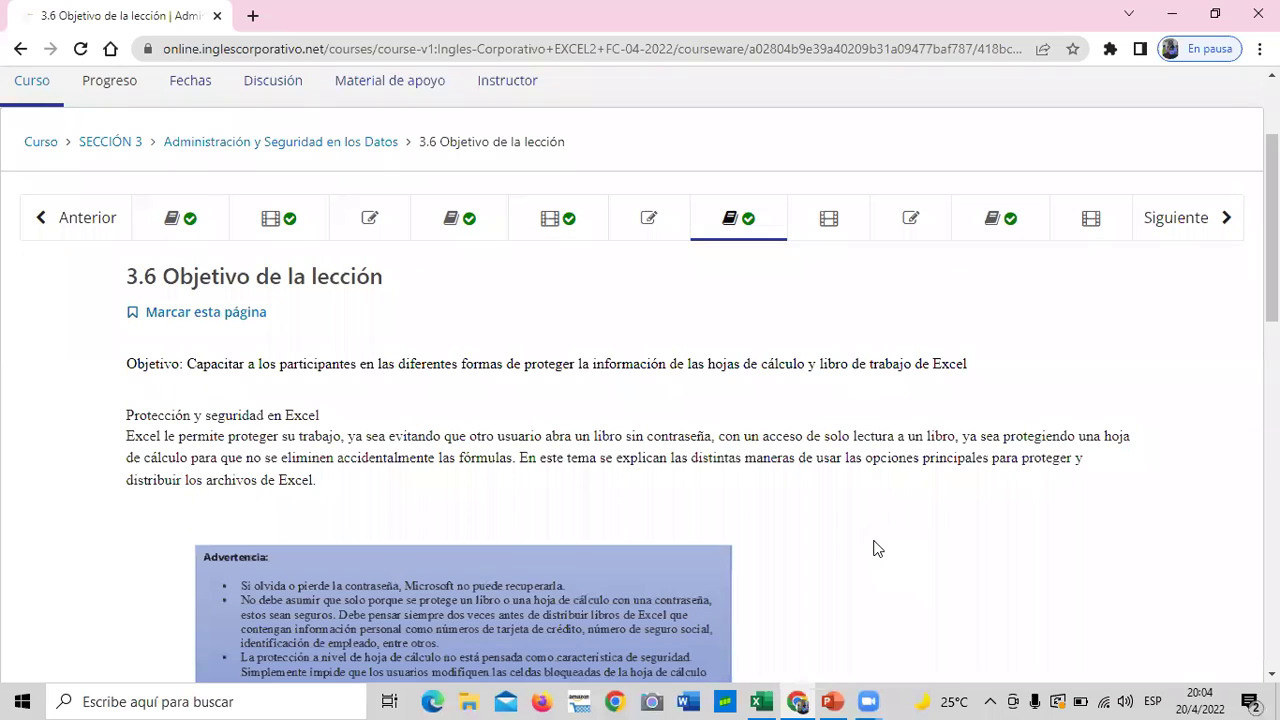
scroll(875, 543, "down", 1)
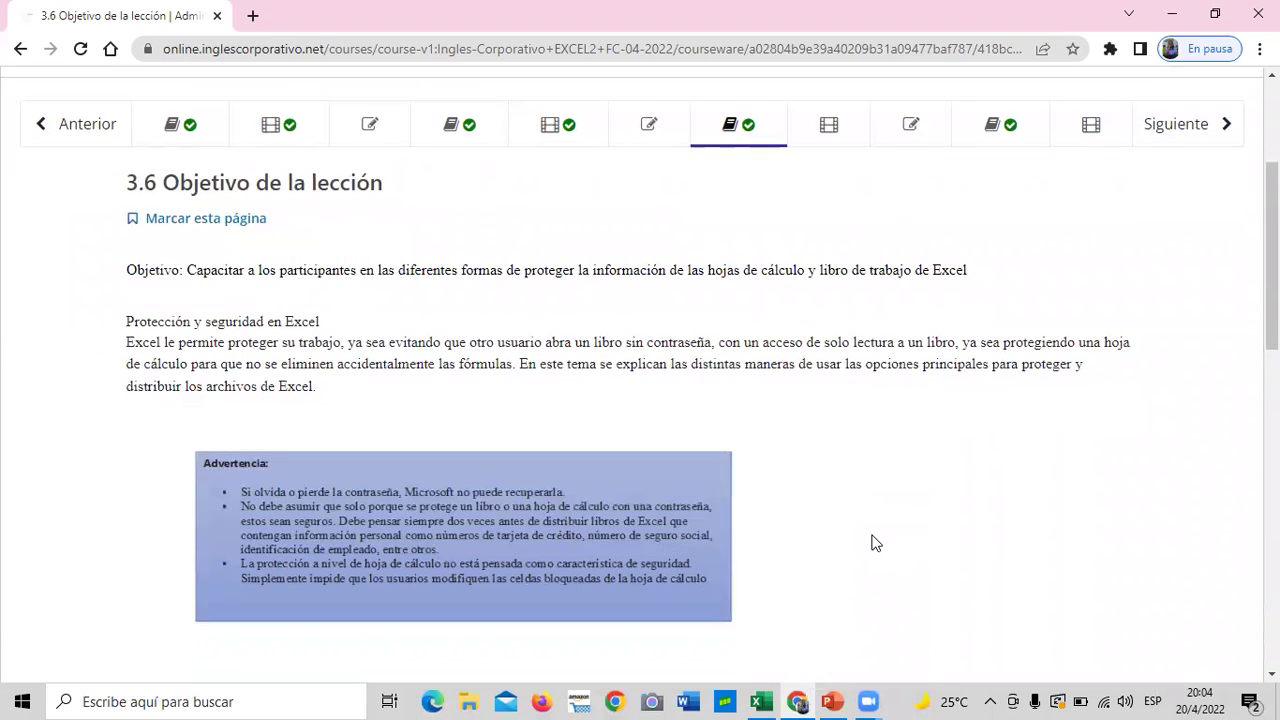
scroll(871, 543, "down", 5)
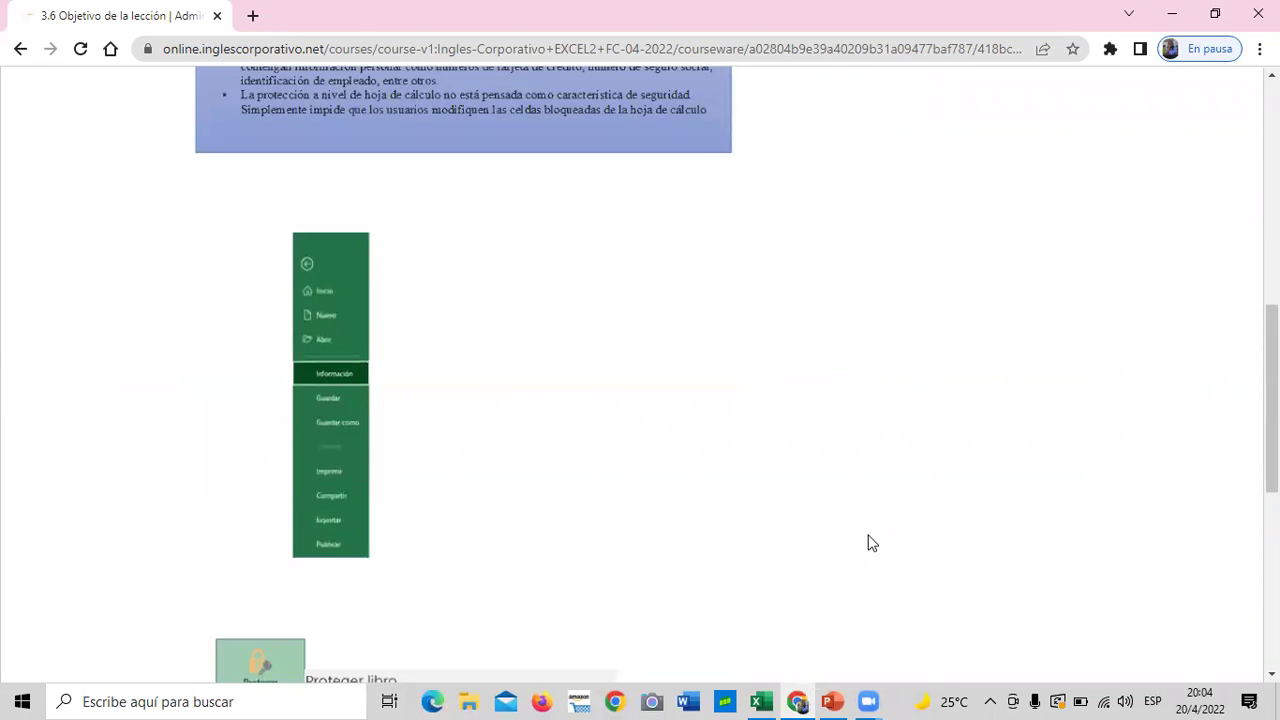
scroll(868, 543, "down", 3)
scroll(868, 543, "down", 1)
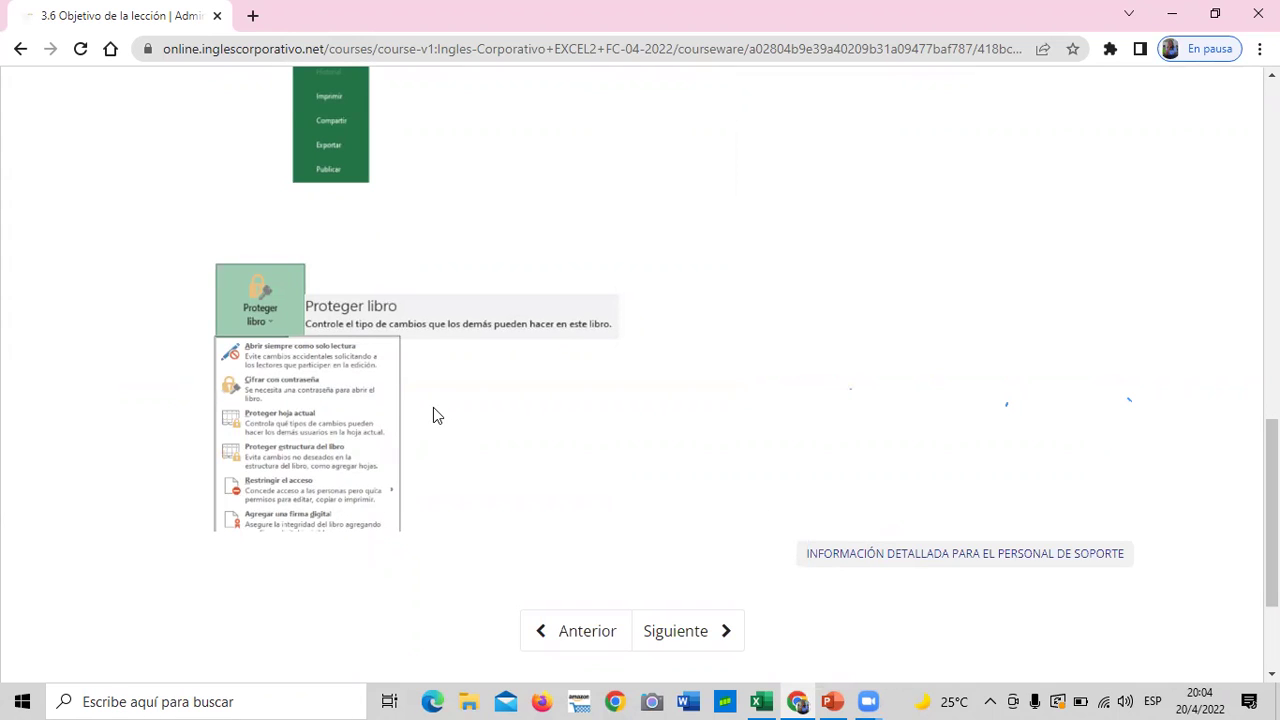
scroll(519, 418, "up", 2)
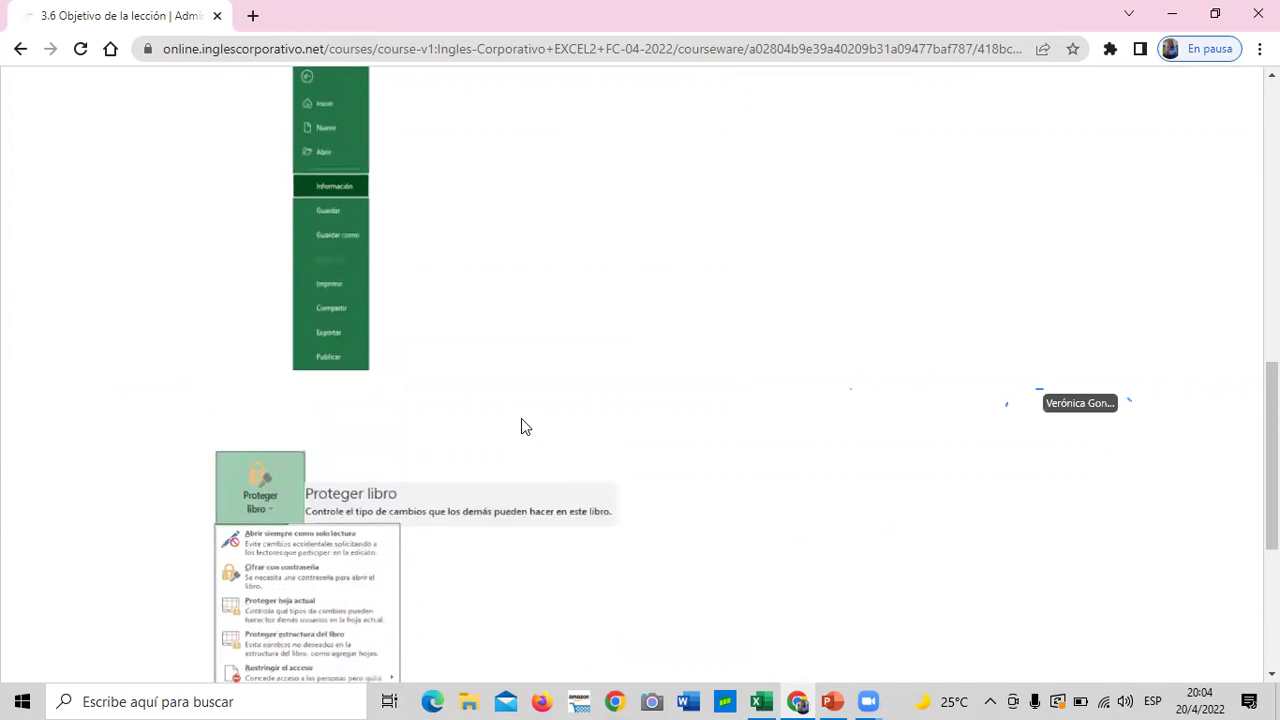
scroll(521, 417, "up", 1)
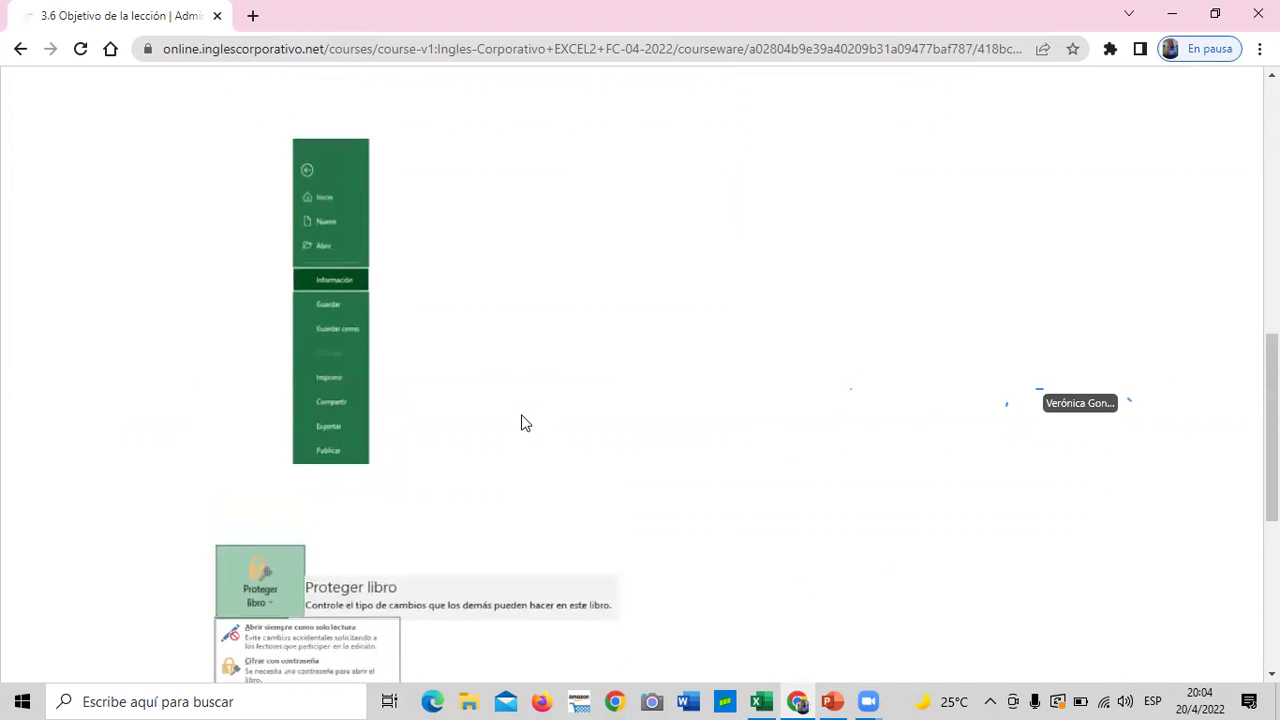
scroll(525, 423, "up", 2)
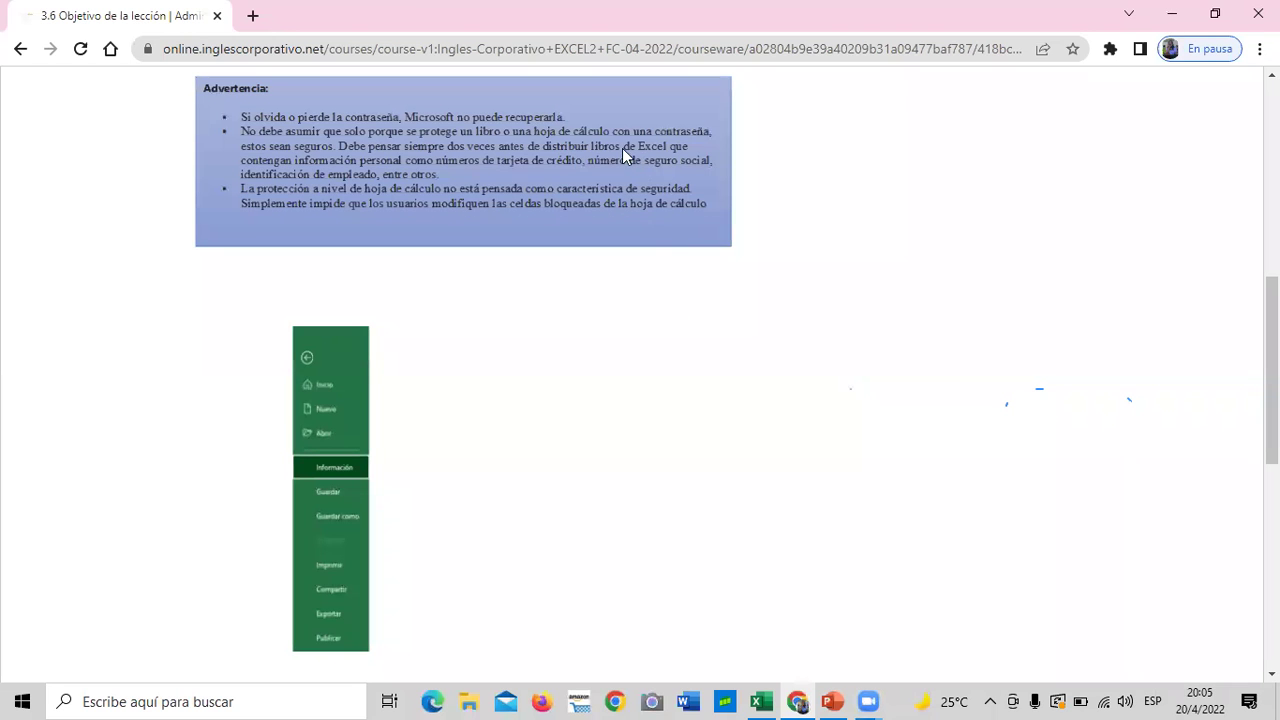
scroll(720, 330, "up", 4)
scroll(718, 320, "up", 2)
scroll(712, 280, "up", 1)
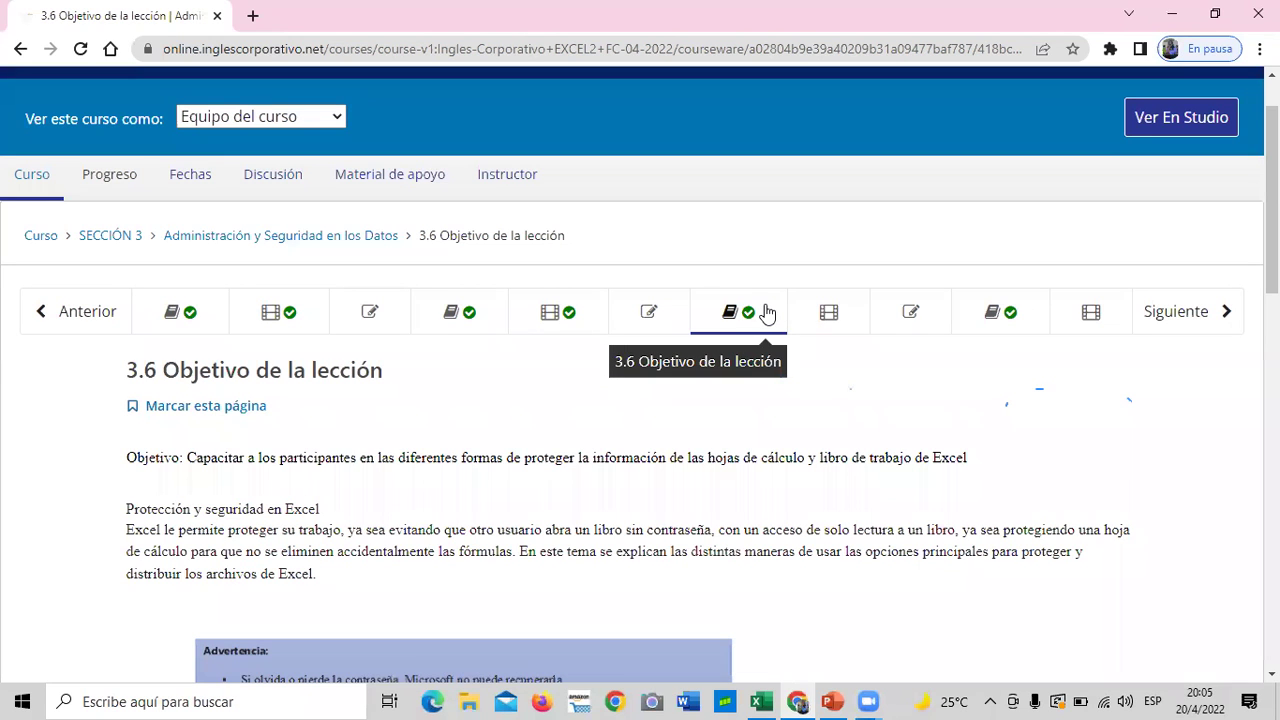
Open lesson 3.7 'Seguridad en los Libros de Excel' to show its workbook-security video
left_click(825, 311)
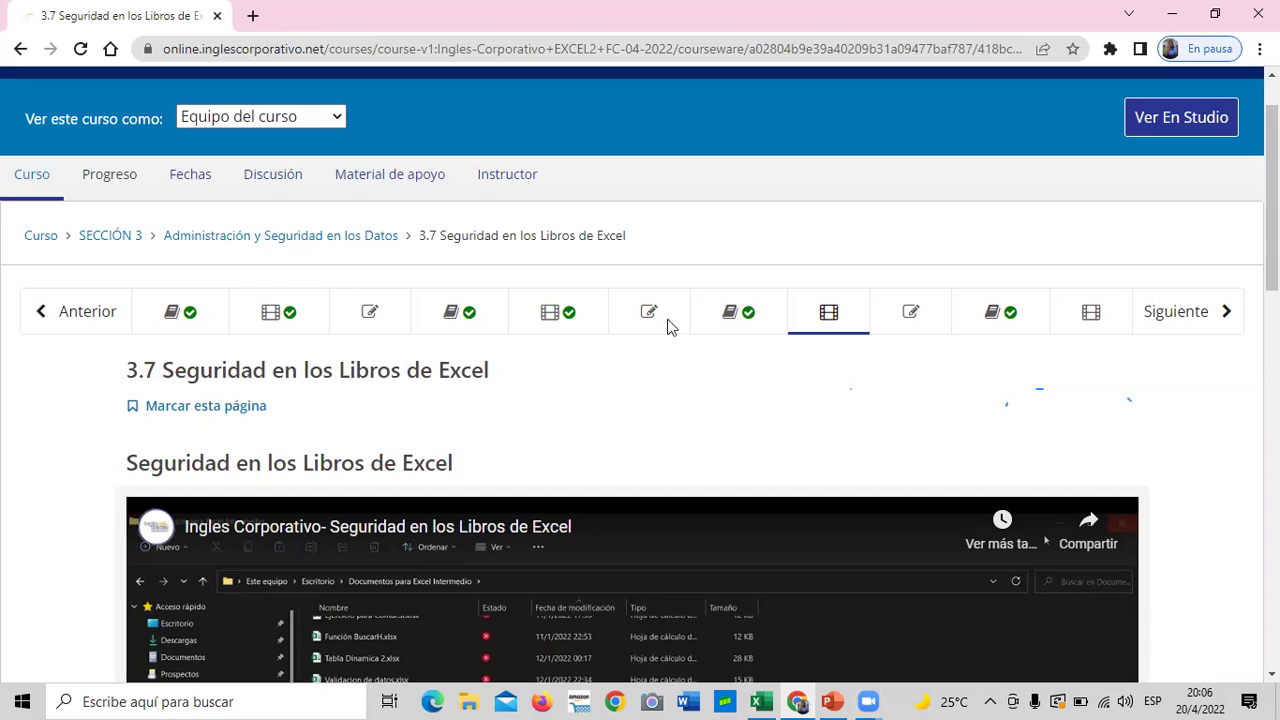
Return to lesson 3.6 and scroll down to its Advertencia box and File-menu illustration
left_click(767, 317)
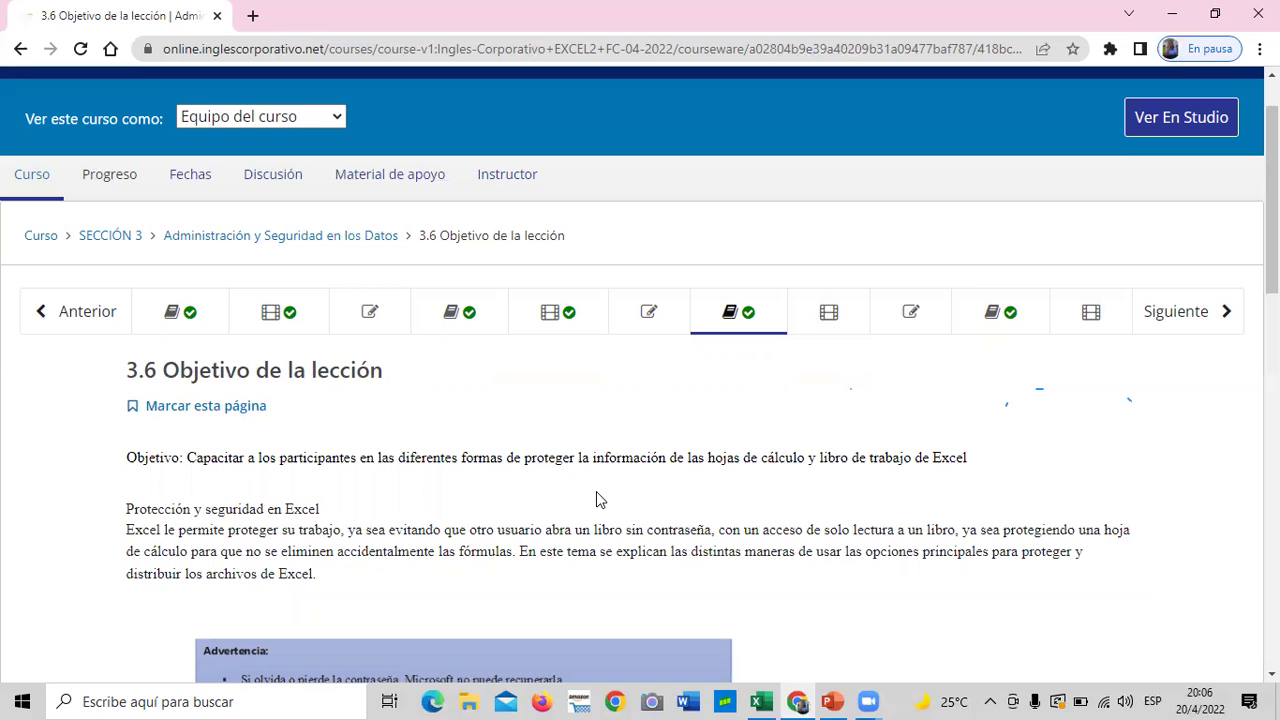
scroll(596, 491, "down", 3)
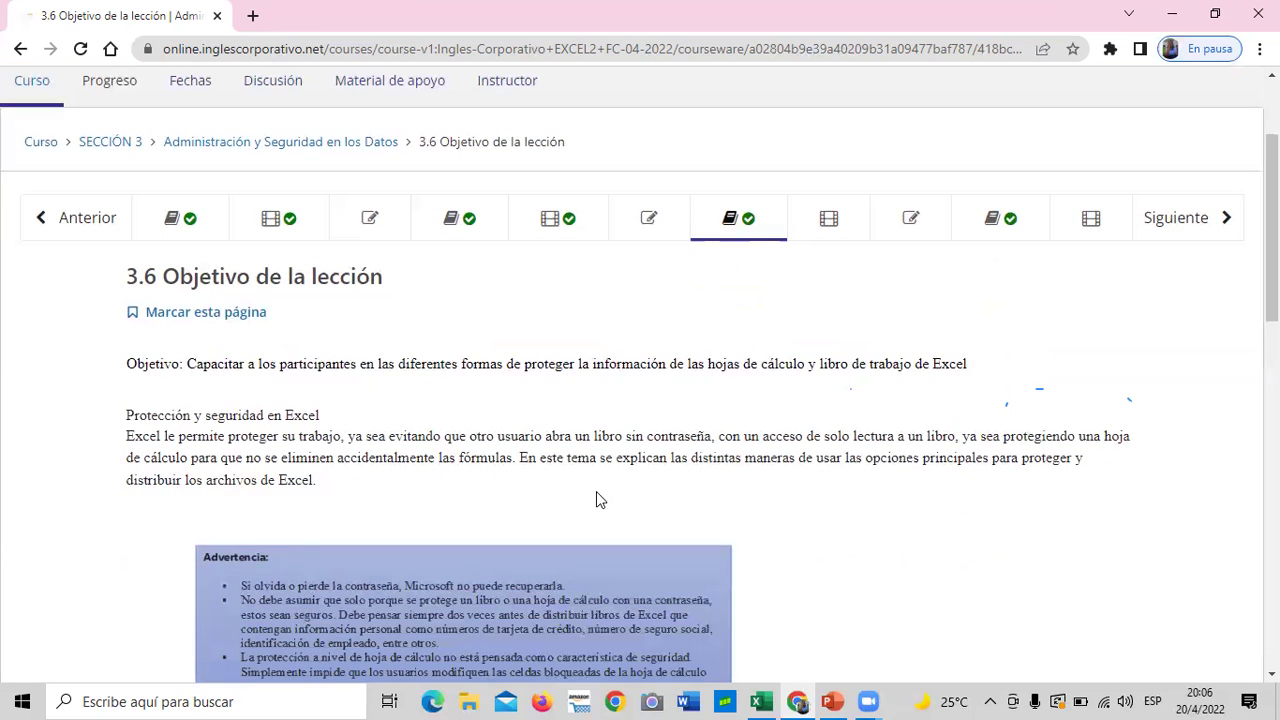
scroll(596, 491, "down", 3)
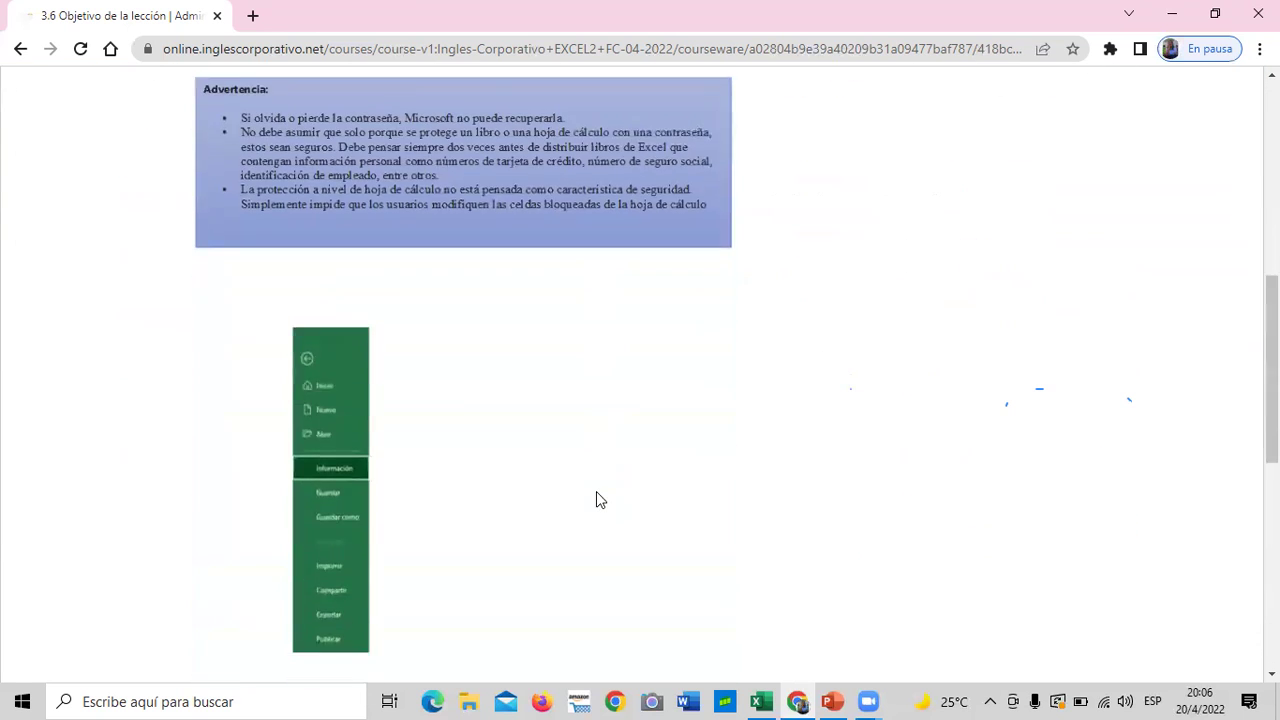
scroll(596, 491, "up", 2)
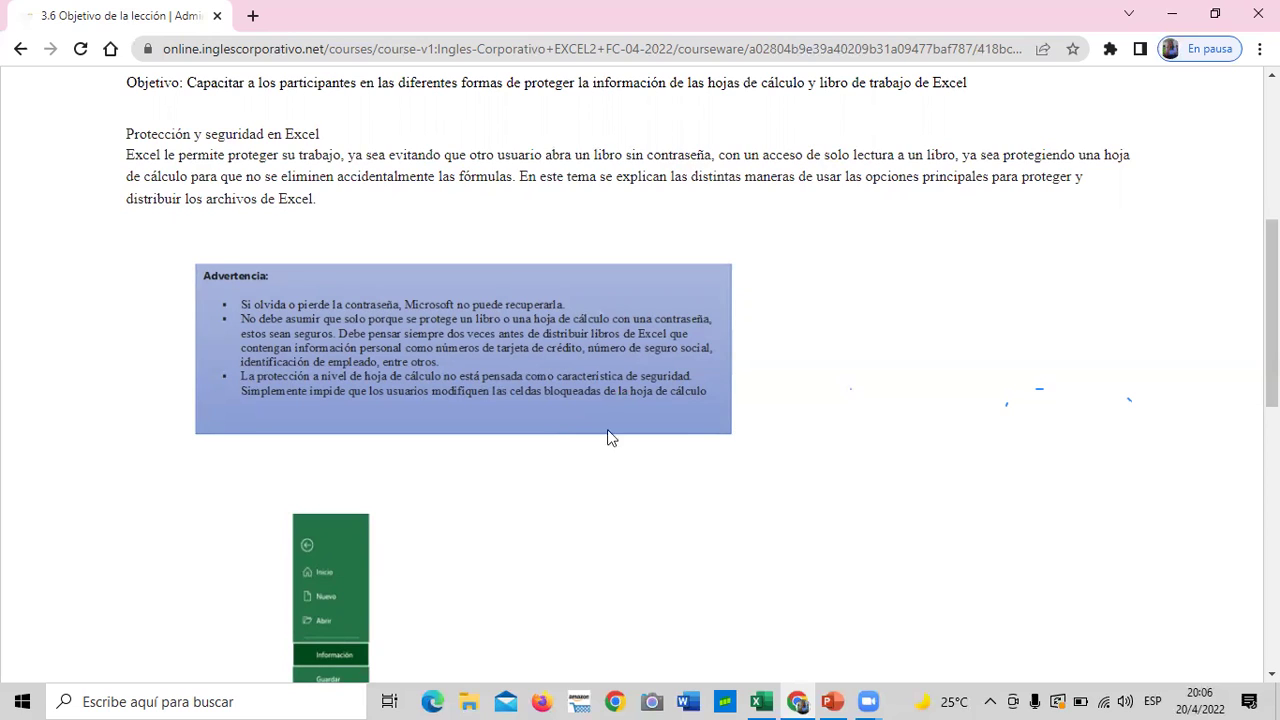
Switch to the 'SEGURIDAD EN LOS LIBROS DE EXCEL' presentation and display slide 2, Advertencia
left_click(835, 699)
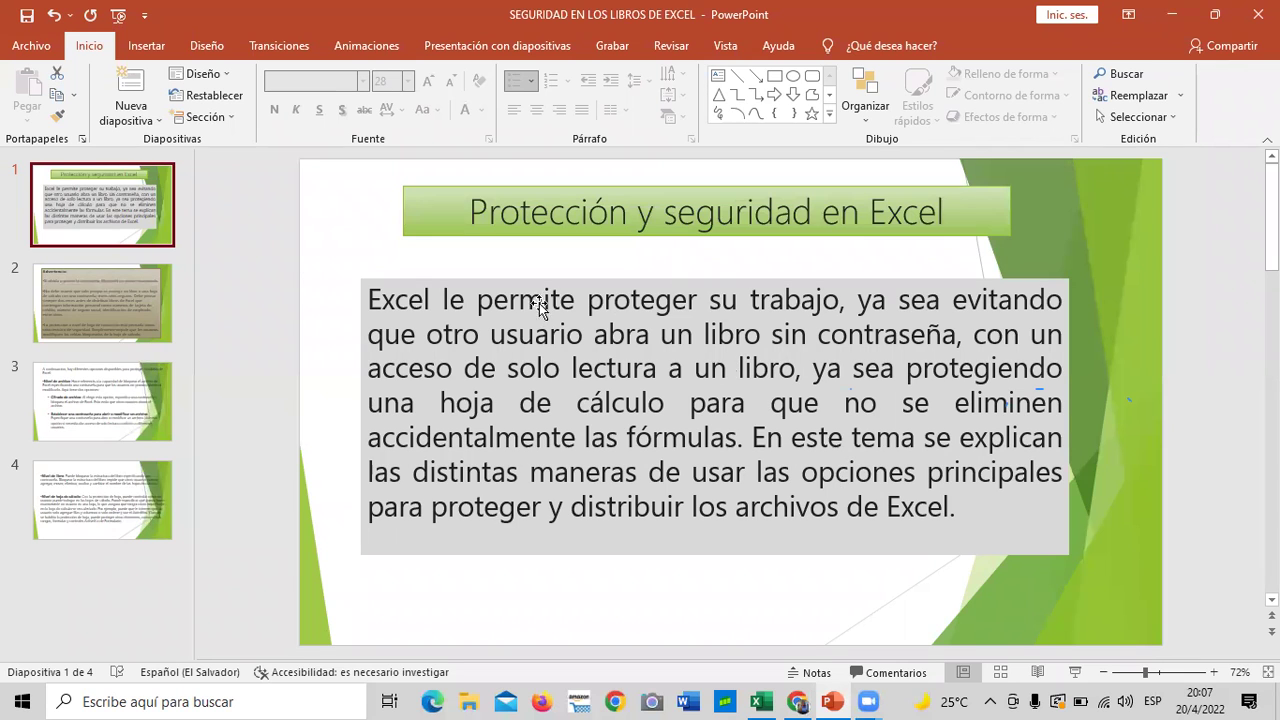
left_click(124, 310)
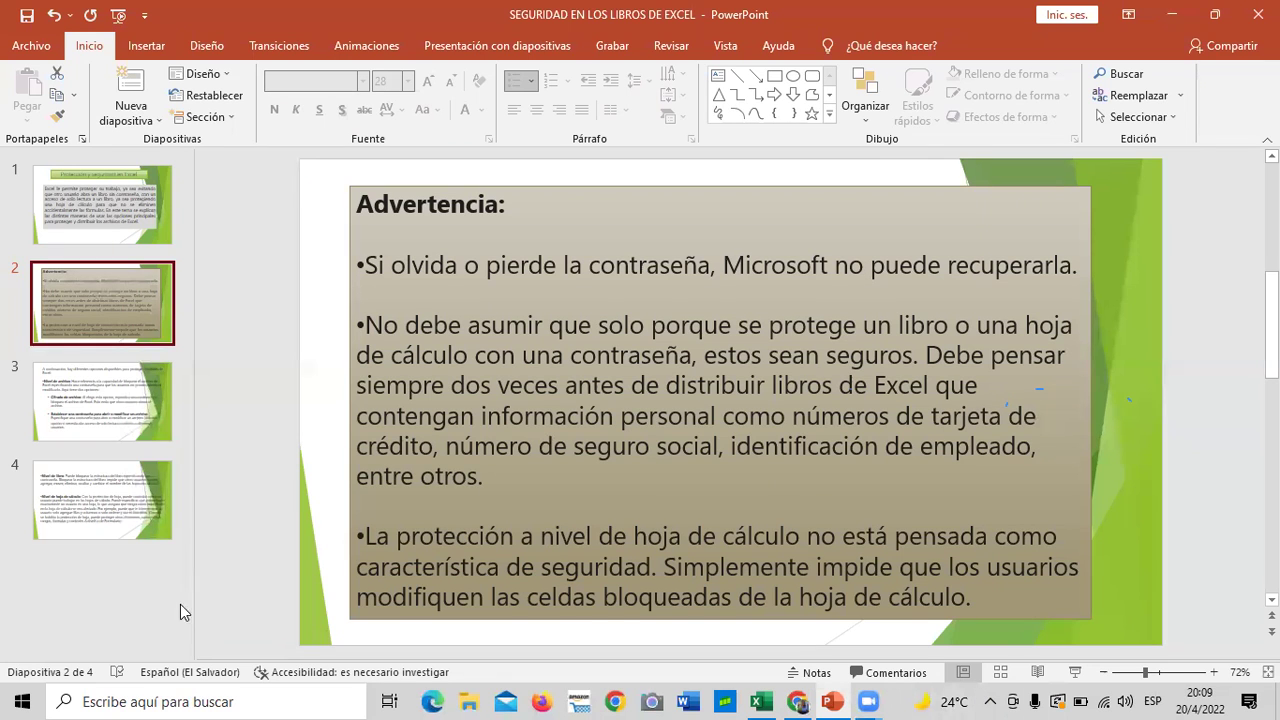
Show slide 3 on file encryption and passwords to open or modify
left_click(138, 404)
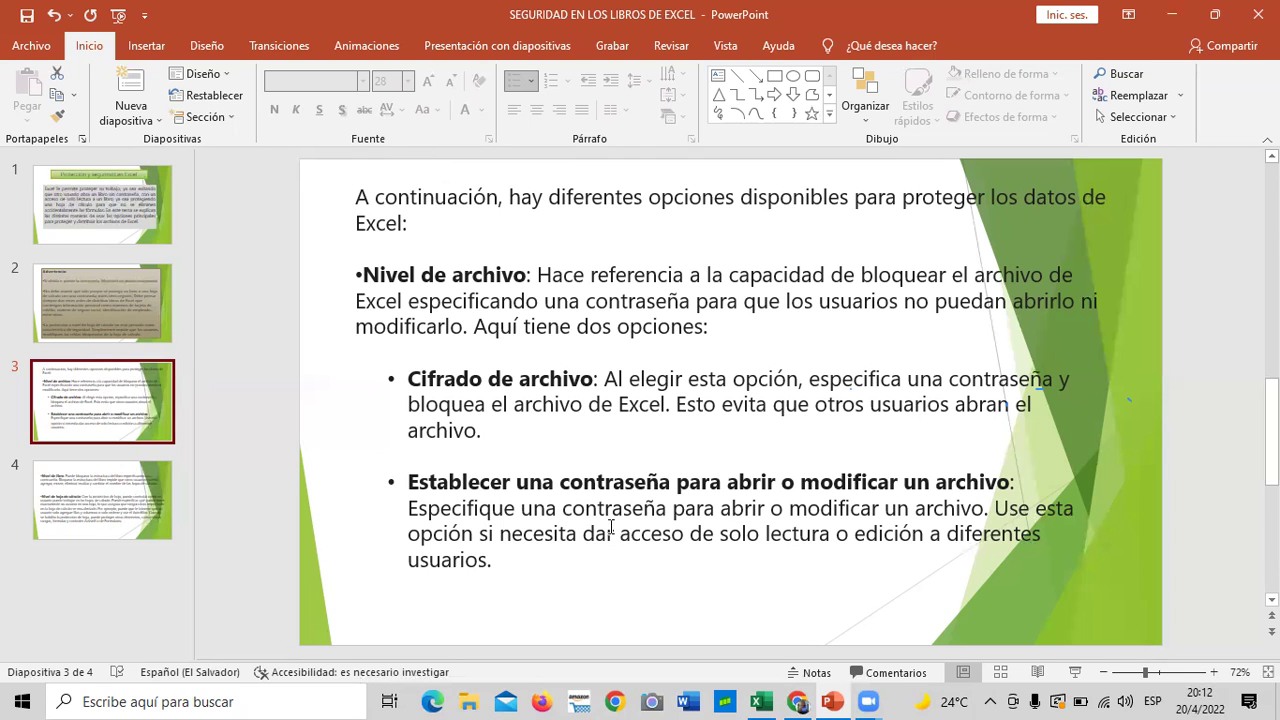
Show slide 4 on workbook structure locking and worksheet cell protection
left_click(125, 480)
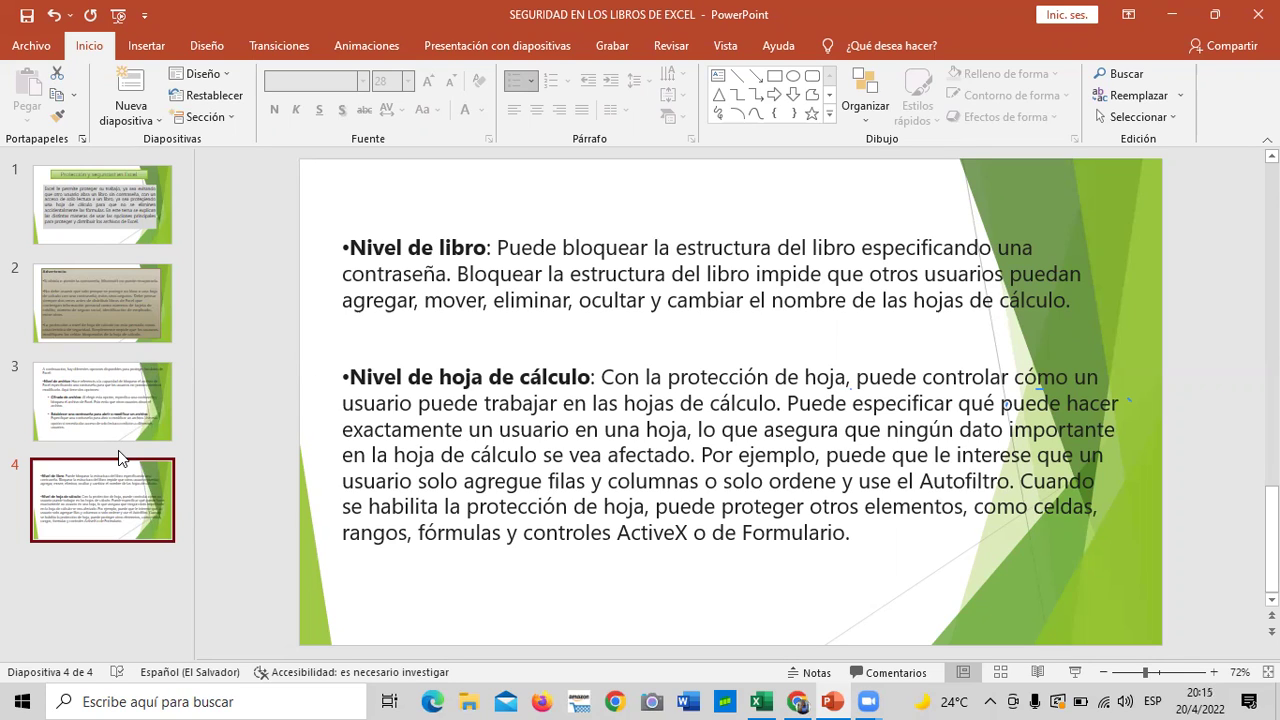
Restore the 'Seguridad en los libros (2)' workbook window, showing the CONCATENACIÓN sheet
left_click(772, 699)
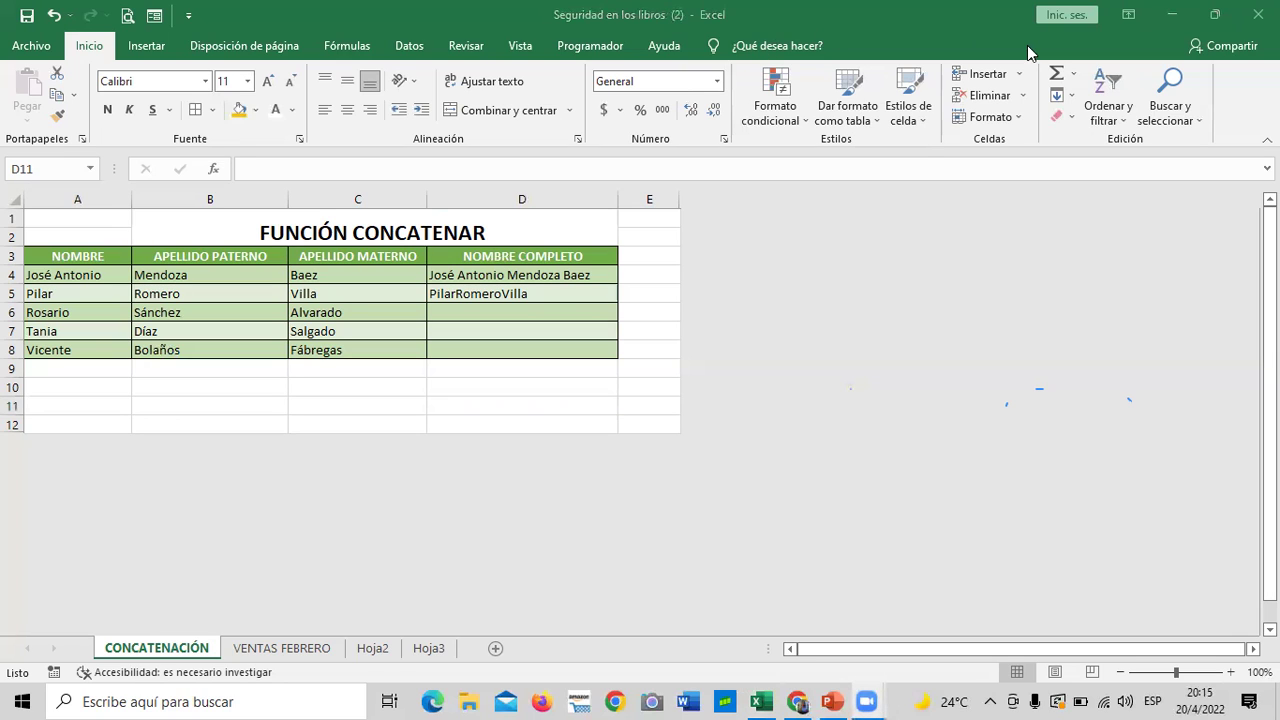
Show the Revisar ribbon and switch to the VENTAS FEBRERO sales sheet
left_click(468, 47)
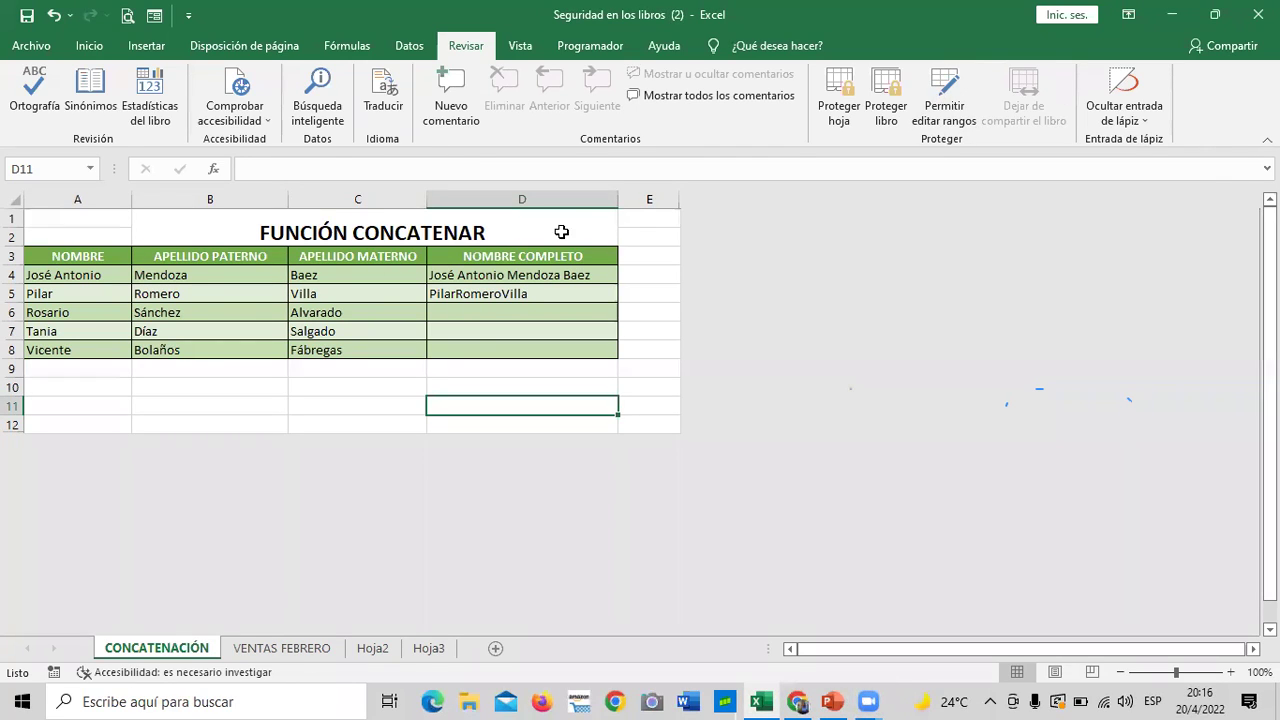
left_click(275, 650)
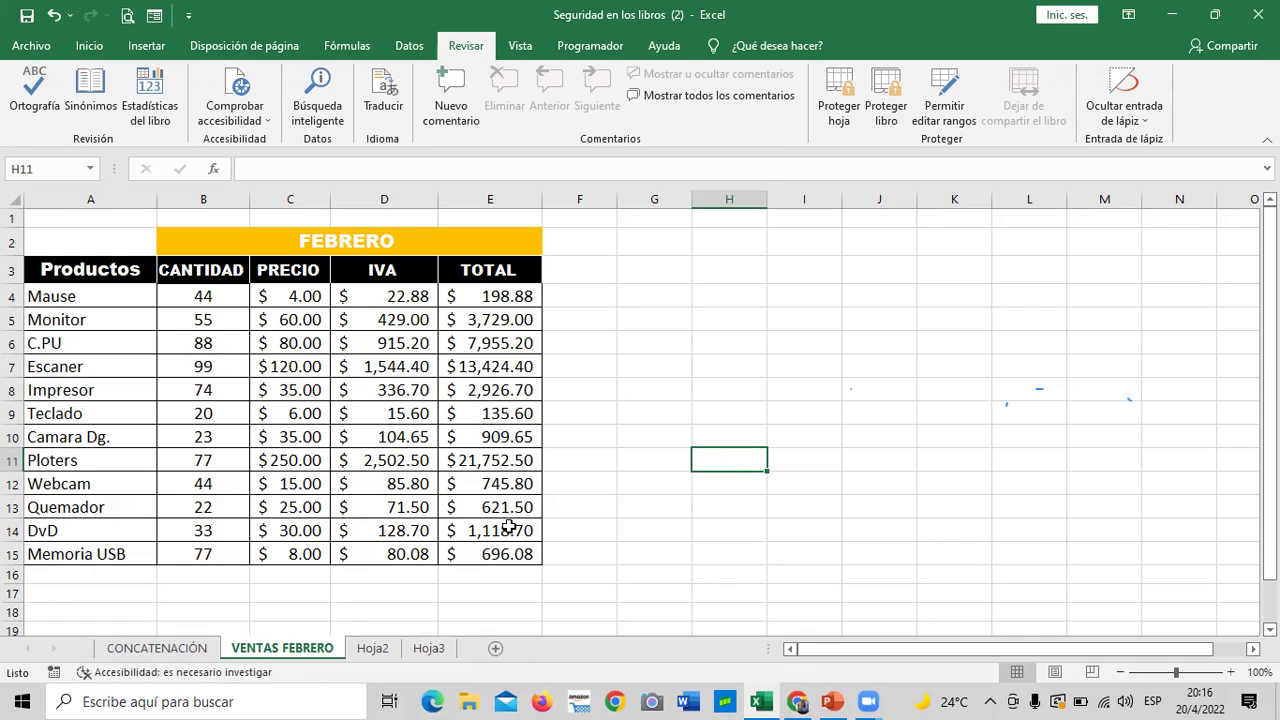
left_click(676, 464)
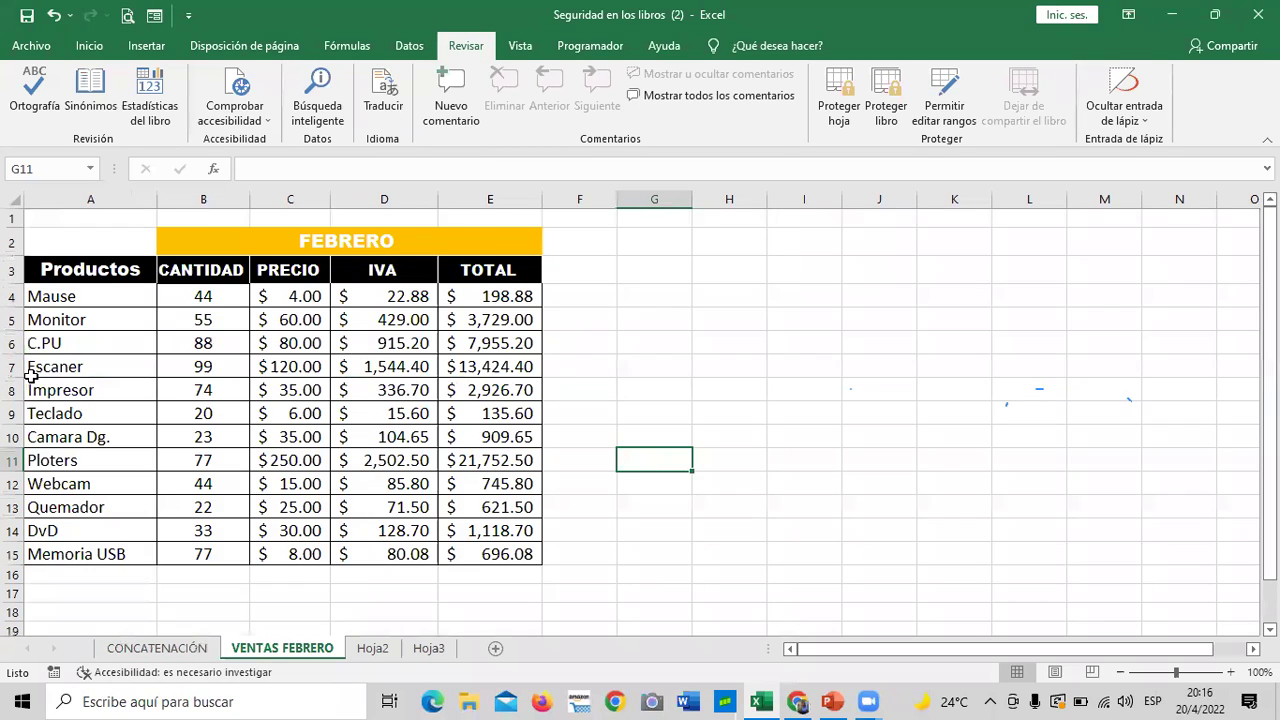
left_click(619, 313)
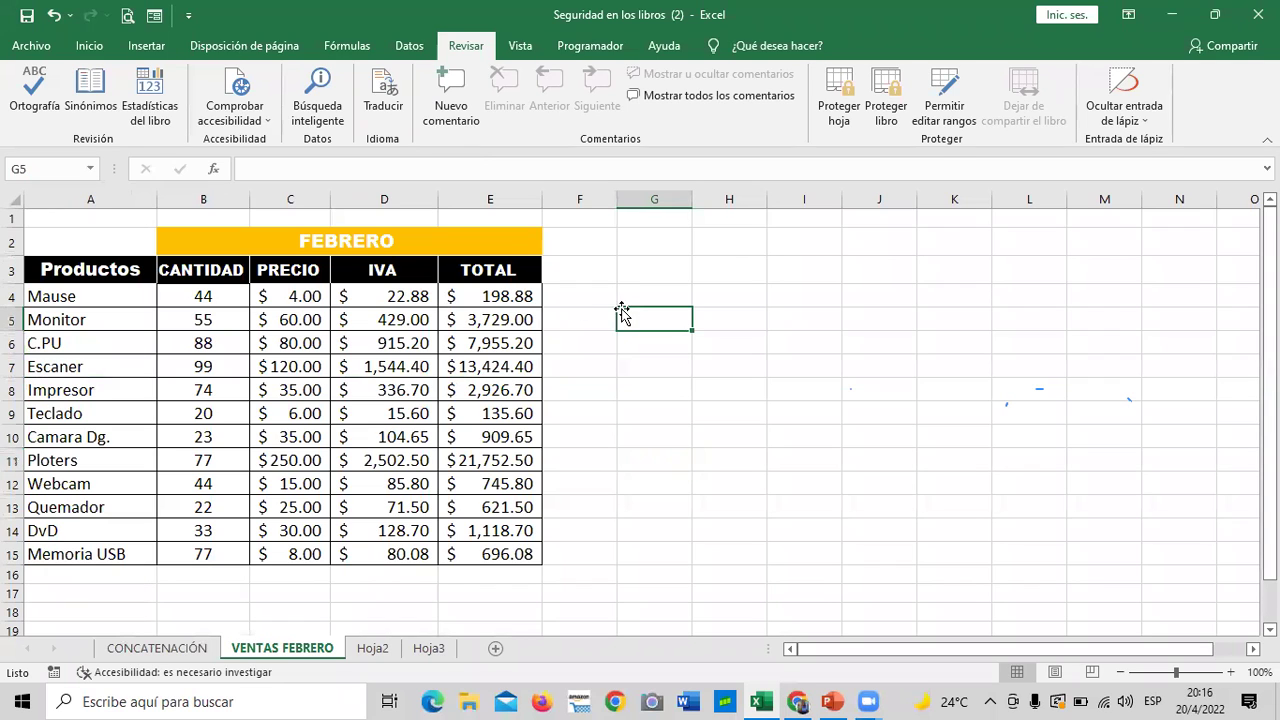
left_click(118, 290)
left_click(210, 291)
left_click(274, 294)
left_click(374, 297)
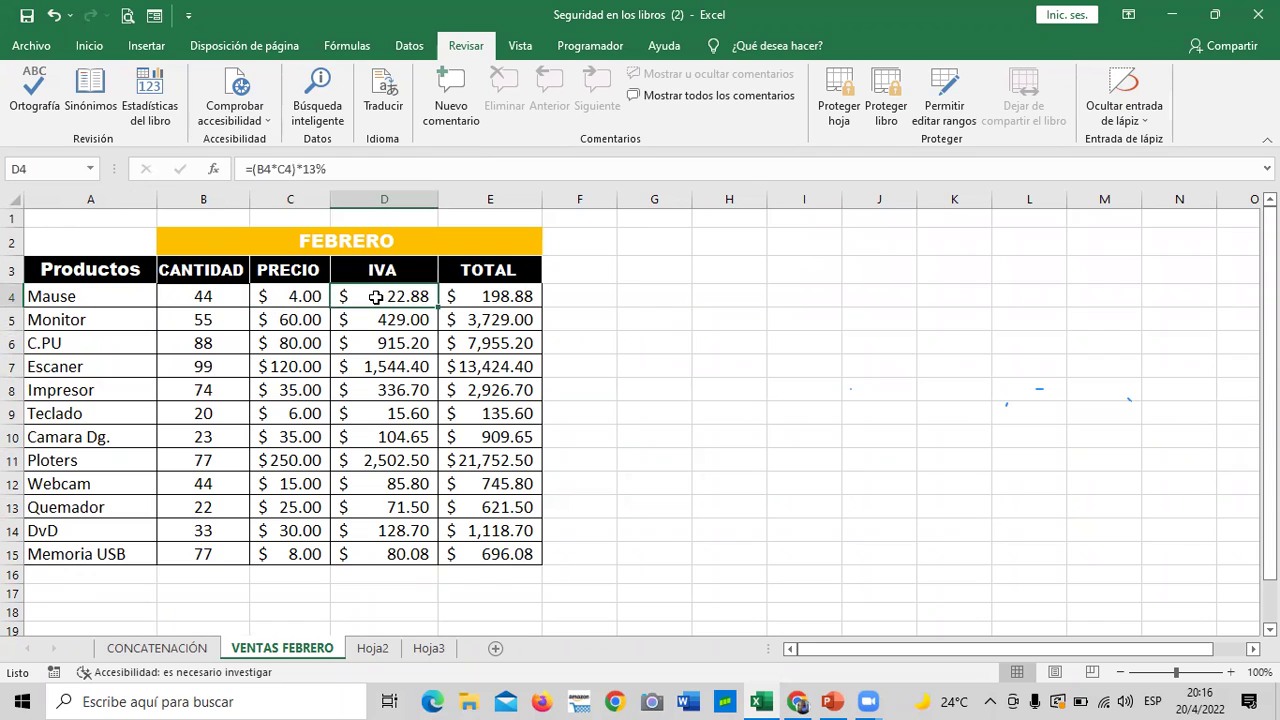
left_click(485, 296)
left_click(498, 365)
left_click(504, 486)
left_click(485, 556)
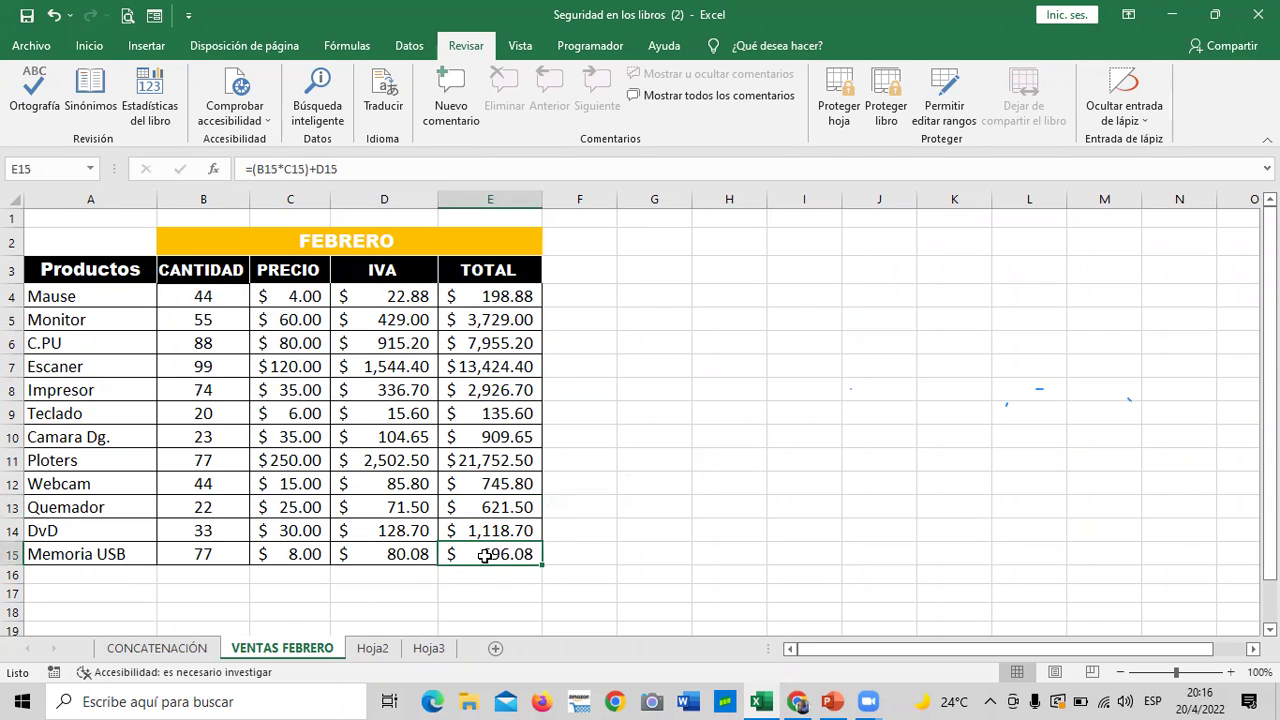
left_click(378, 557)
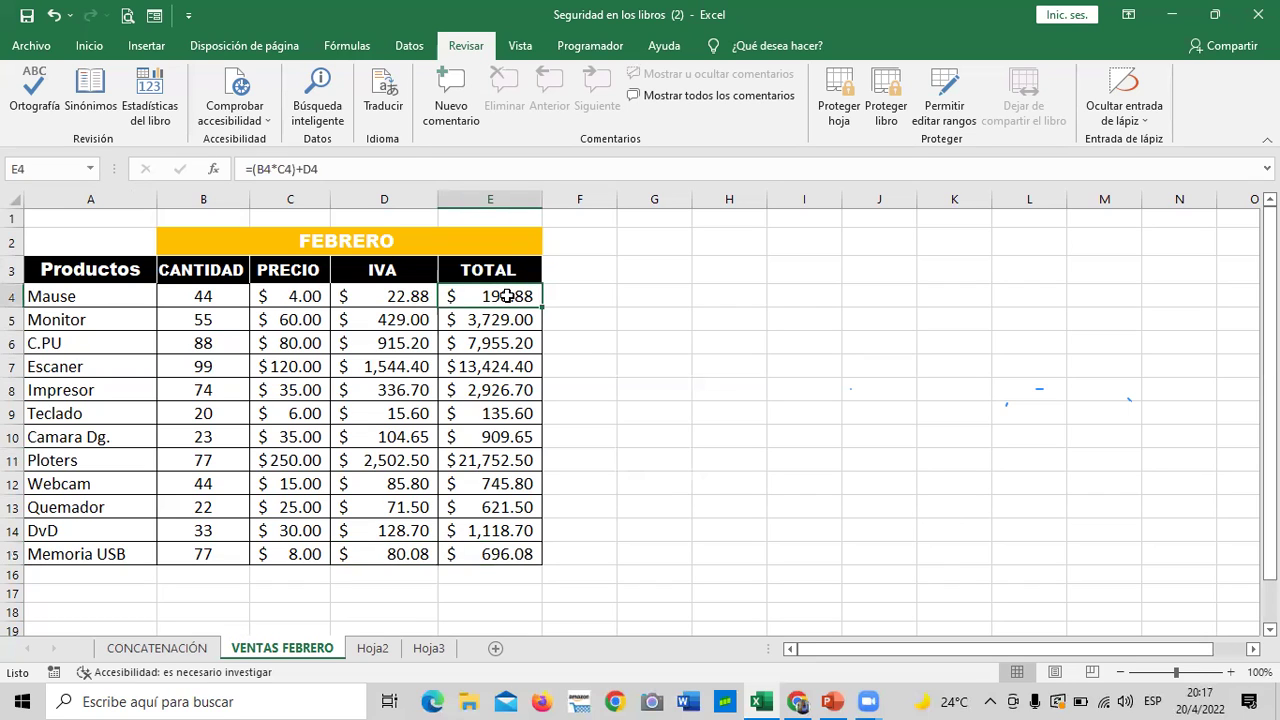
left_click(588, 350)
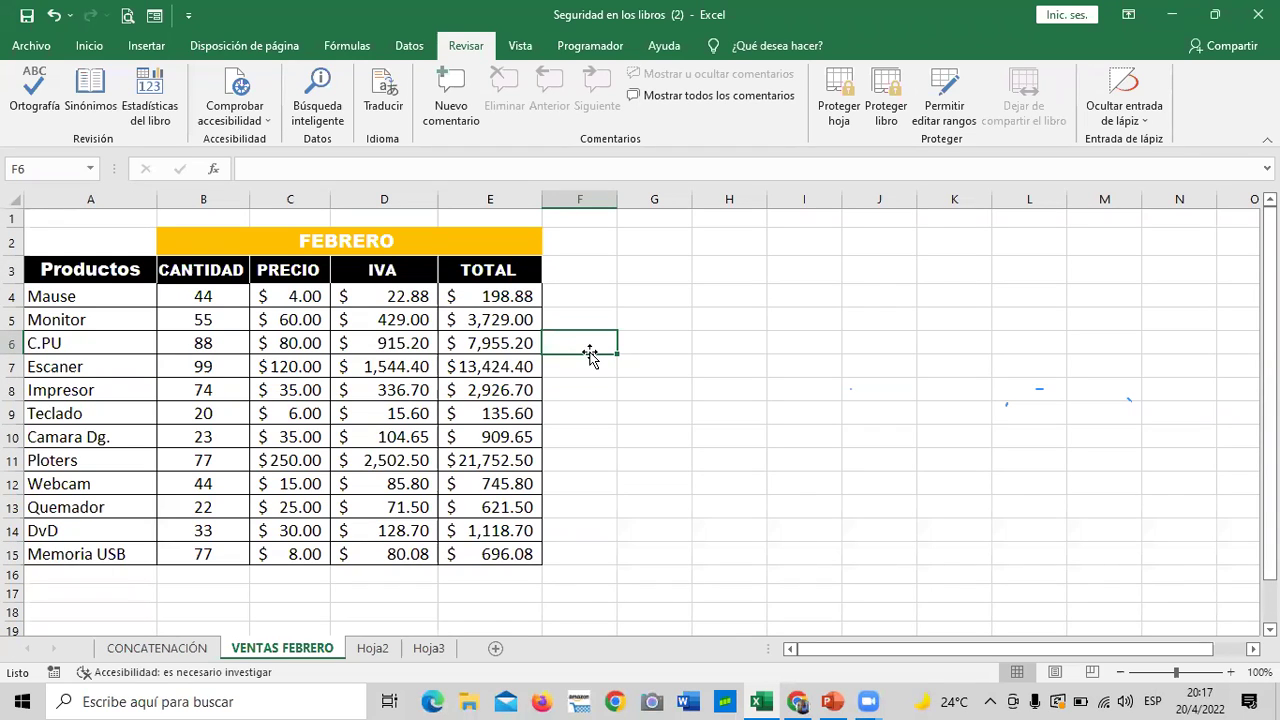
left_click(693, 320)
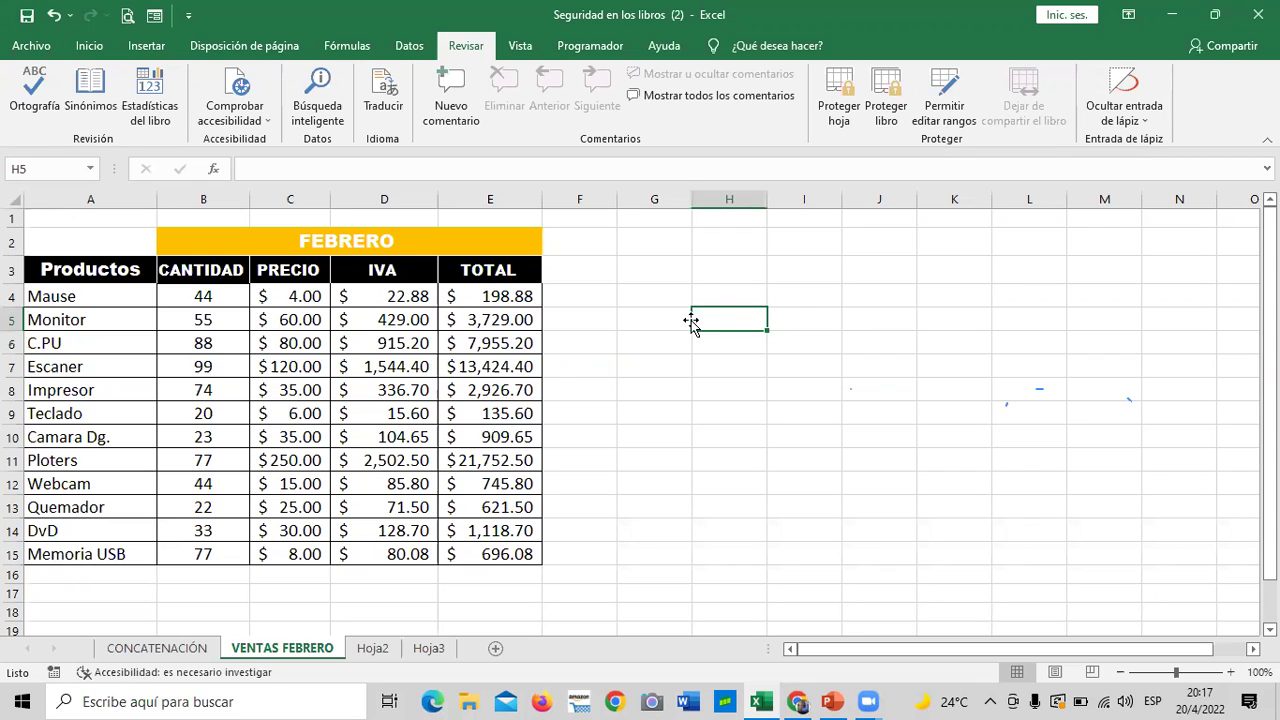
left_click(640, 480)
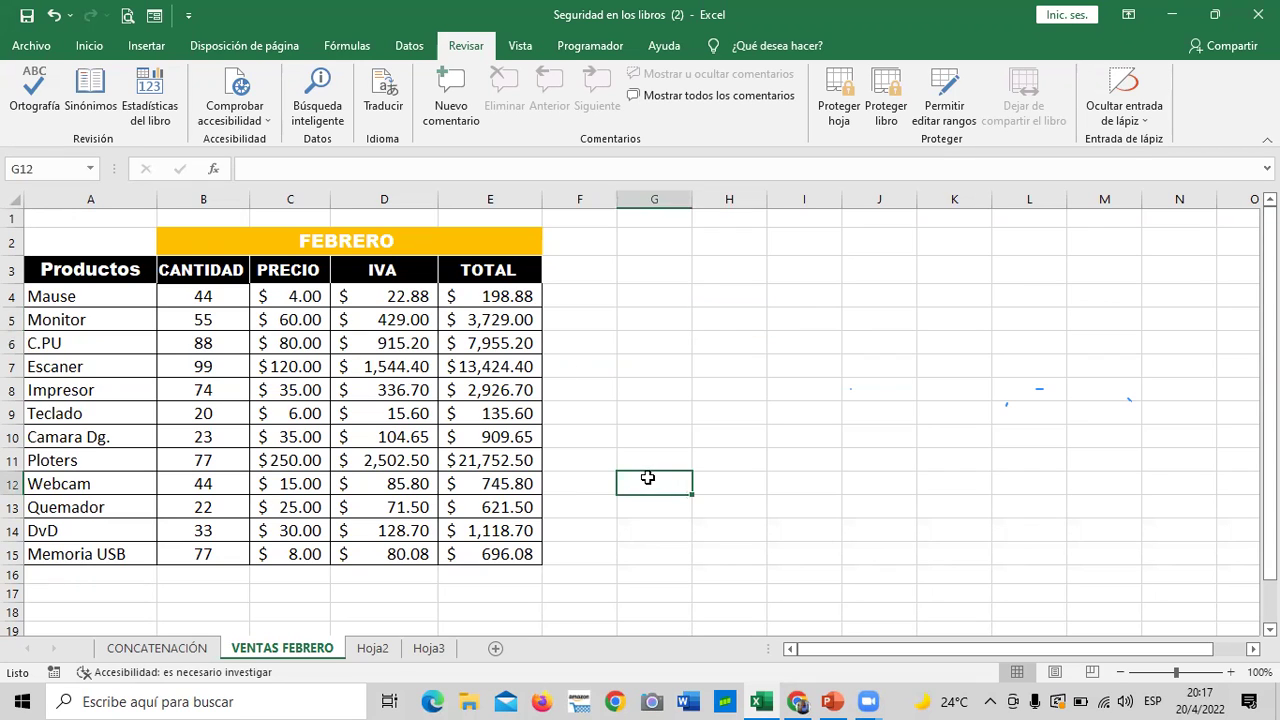
left_click(405, 558)
left_click(490, 548)
left_click(392, 292)
left_click(476, 301)
left_click(398, 550)
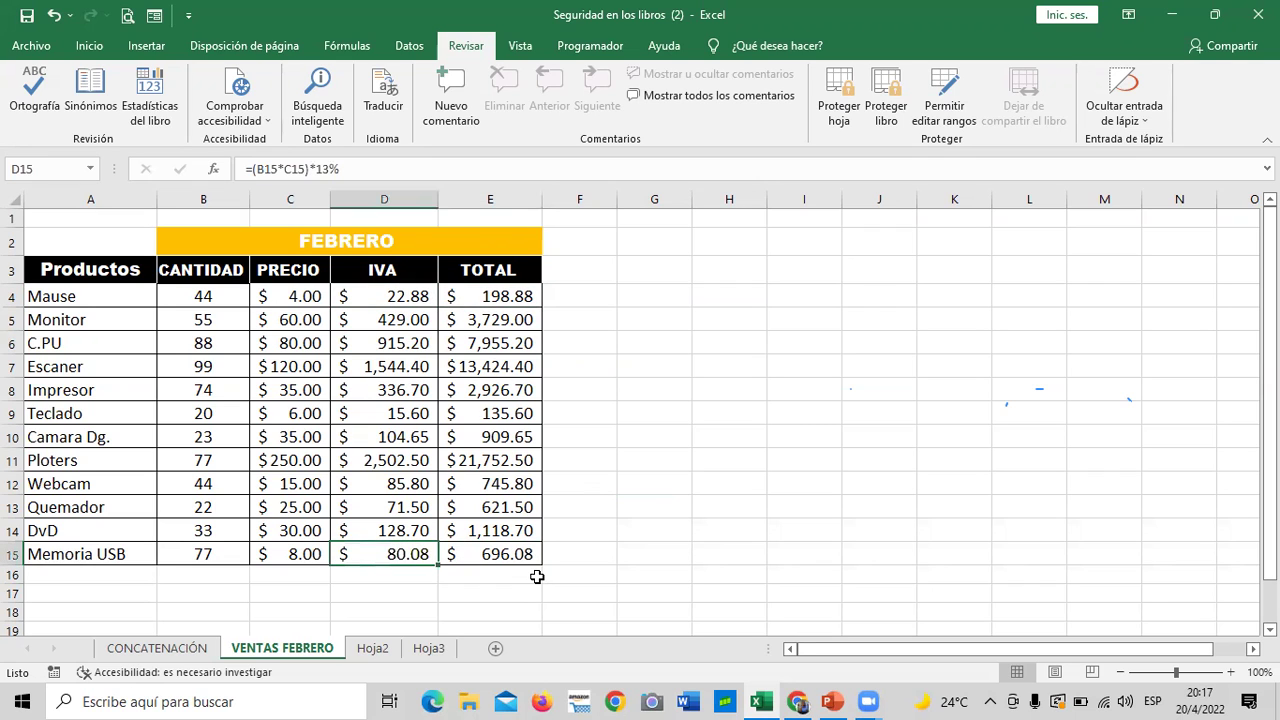
key("Delete")
left_click(651, 491)
left_click(492, 554)
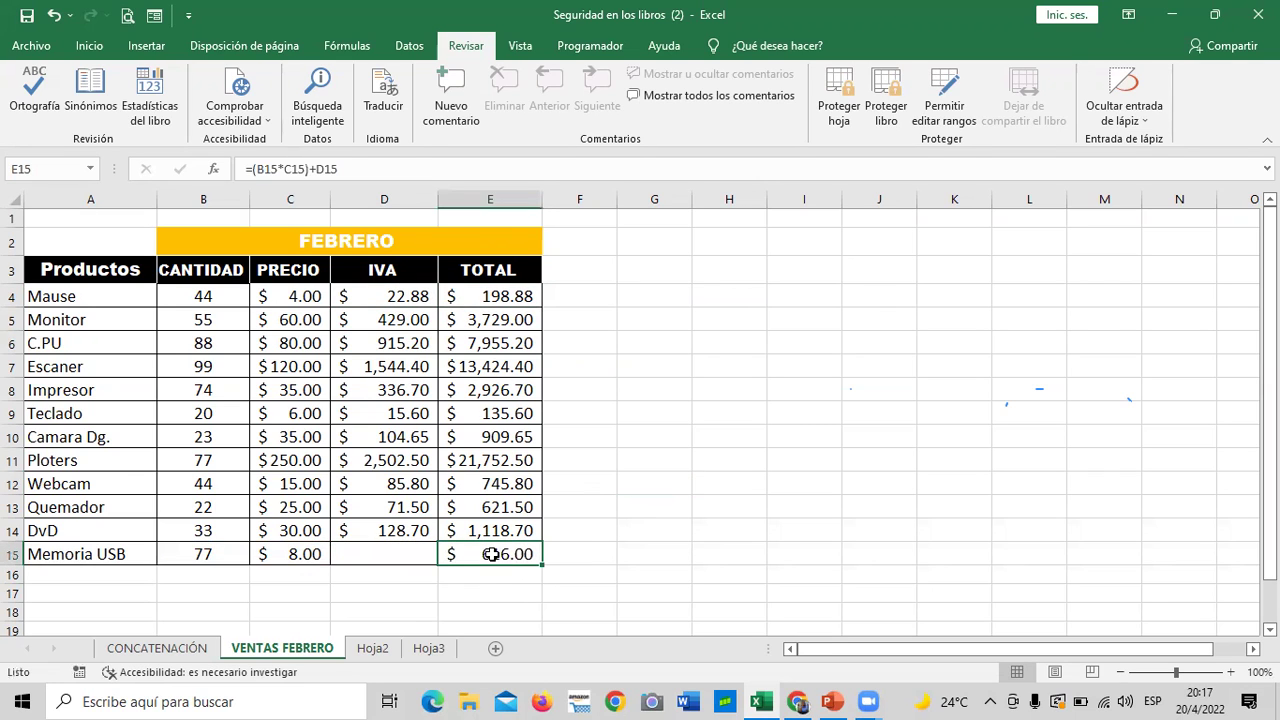
key("Delete")
left_click(563, 530)
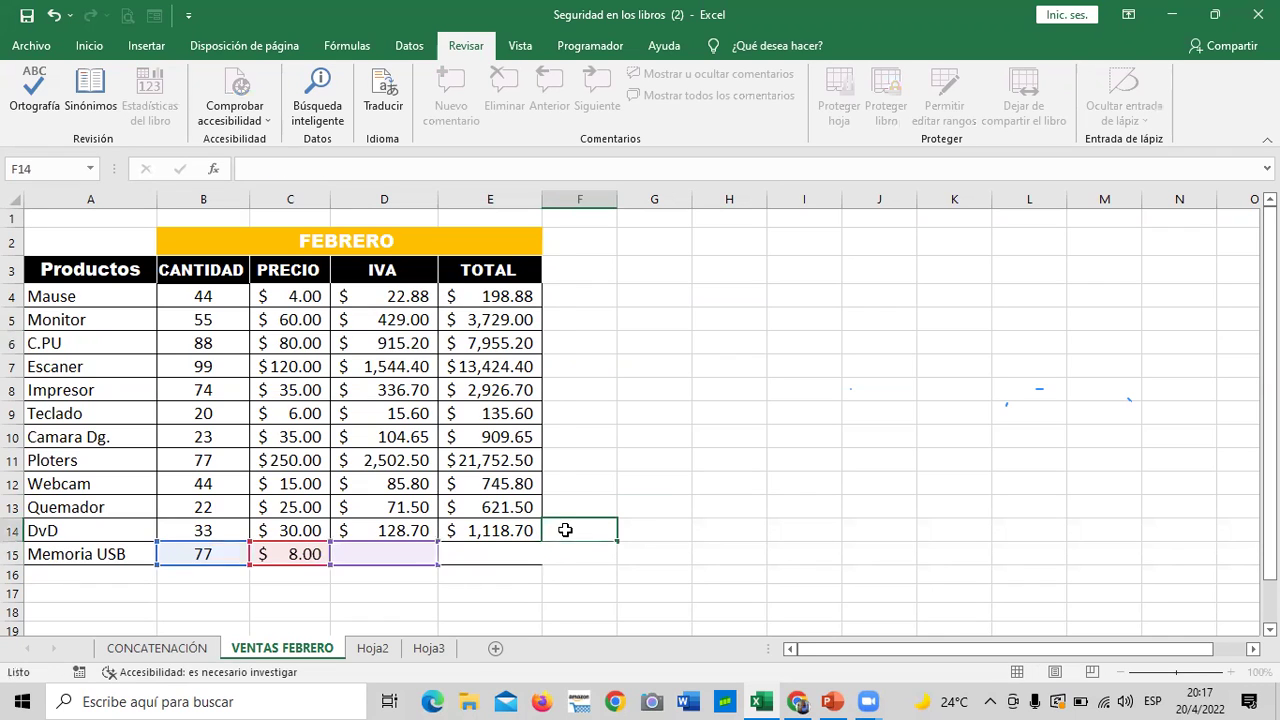
left_click(370, 550)
left_click(502, 558)
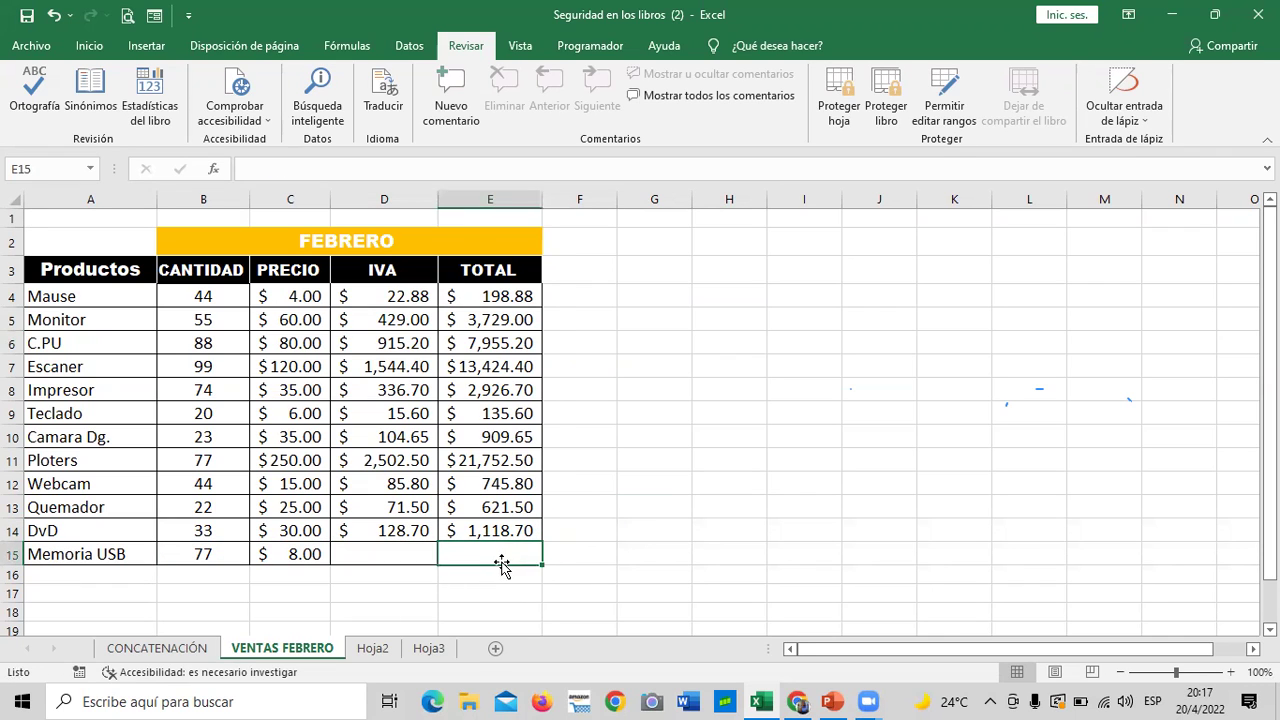
left_click(708, 520)
left_click(55, 15)
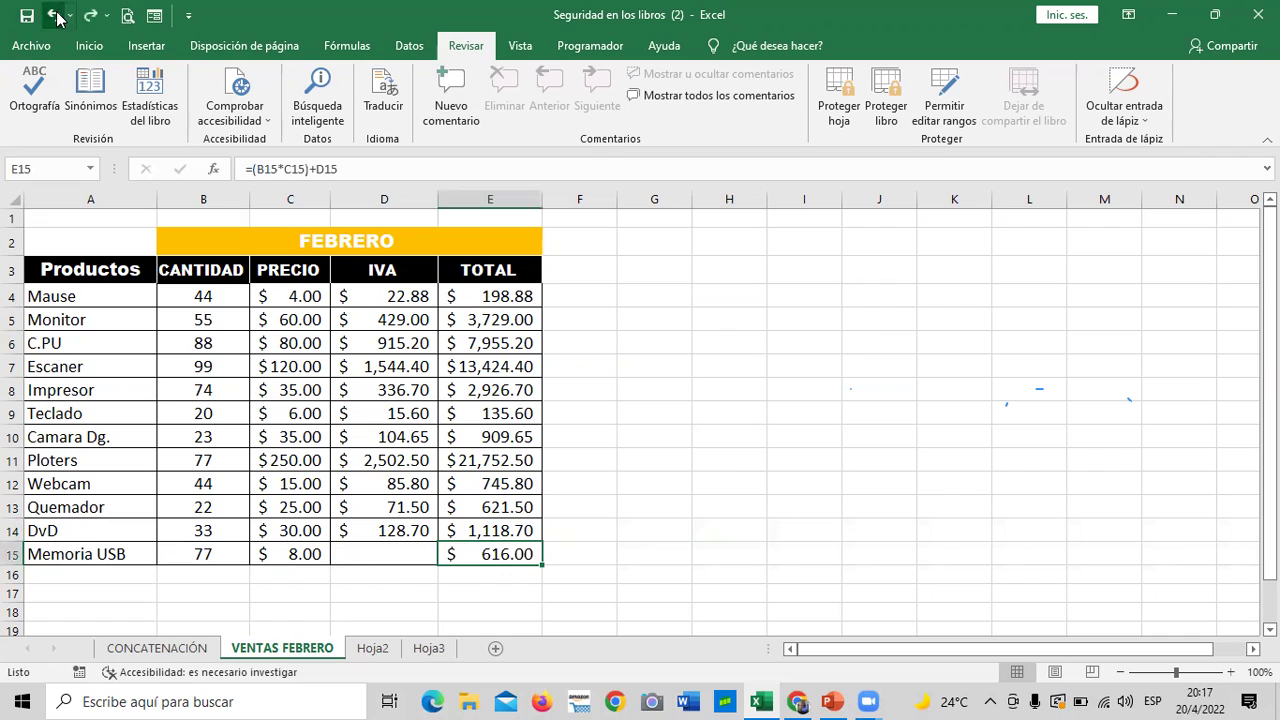
left_click(57, 17)
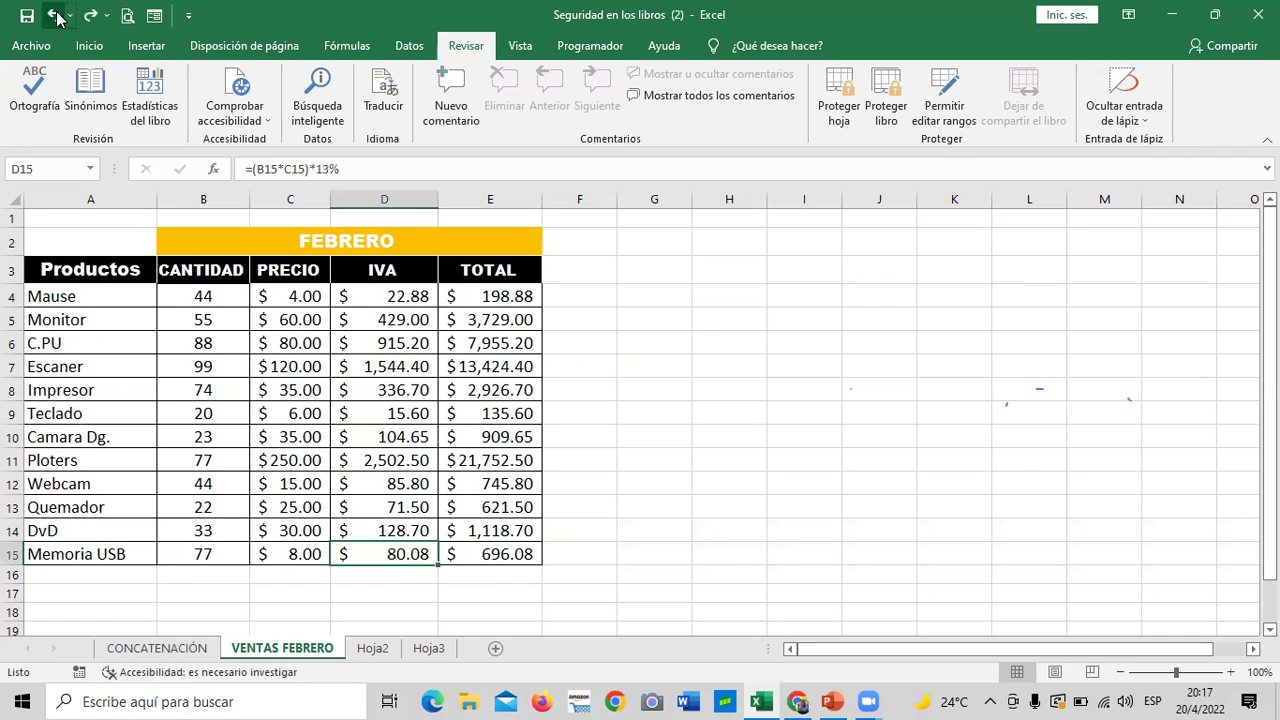
left_click(796, 400)
left_click(659, 337)
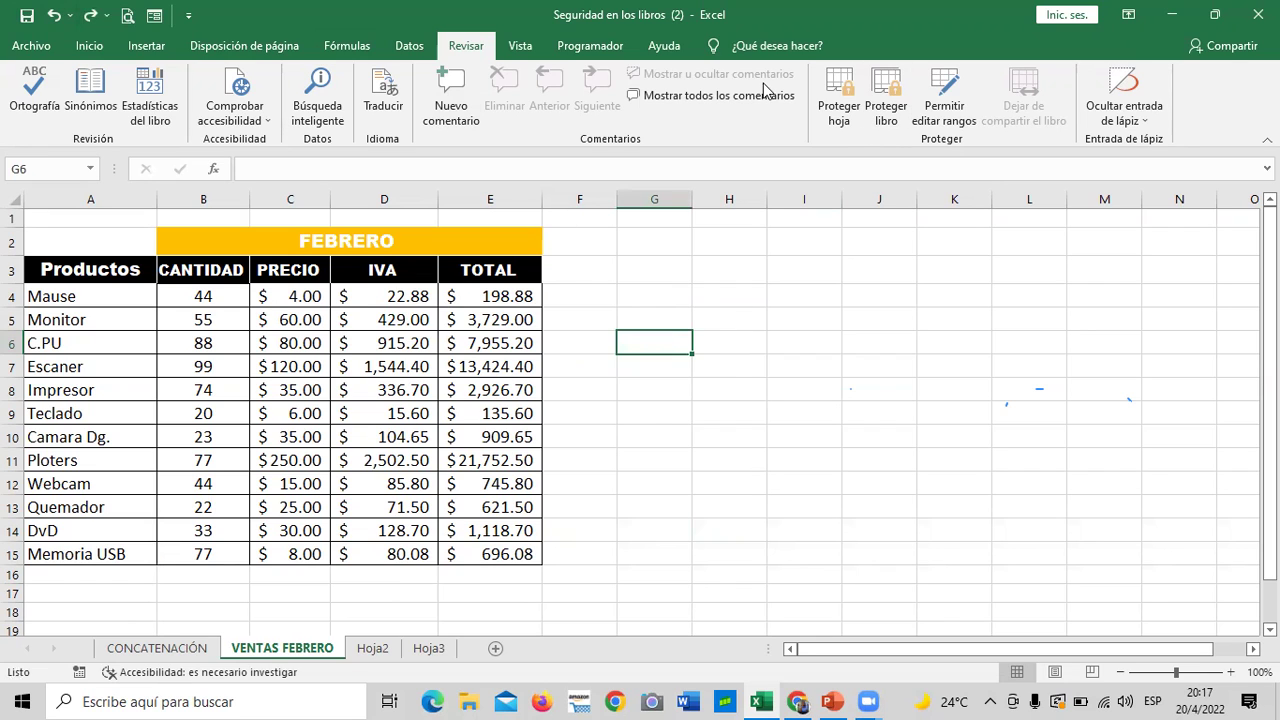
mouse_move(383, 294)
left_mouse_down()
mouse_move(436, 546)
mouse_move(490, 554)
left_mouse_up()
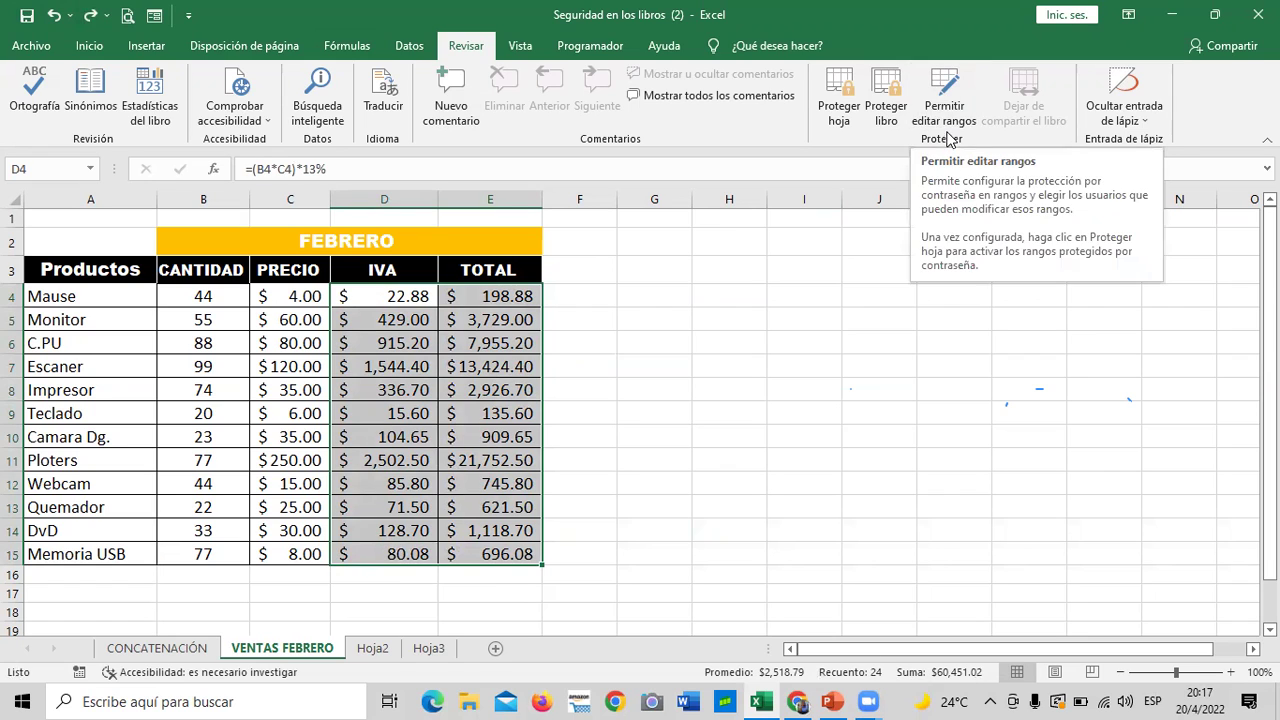
left_click(942, 90)
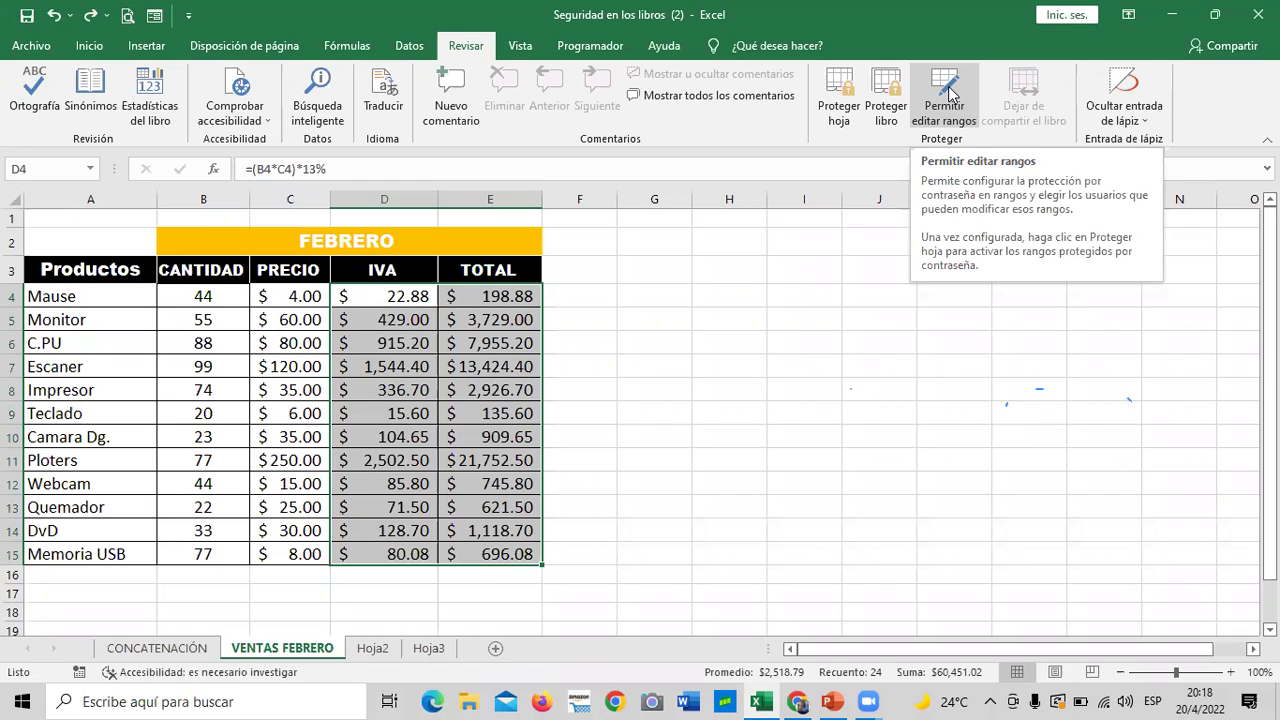
Review the existing editable range Rango1 ($D$4:$E$15), then close the ranges window
left_click(950, 93)
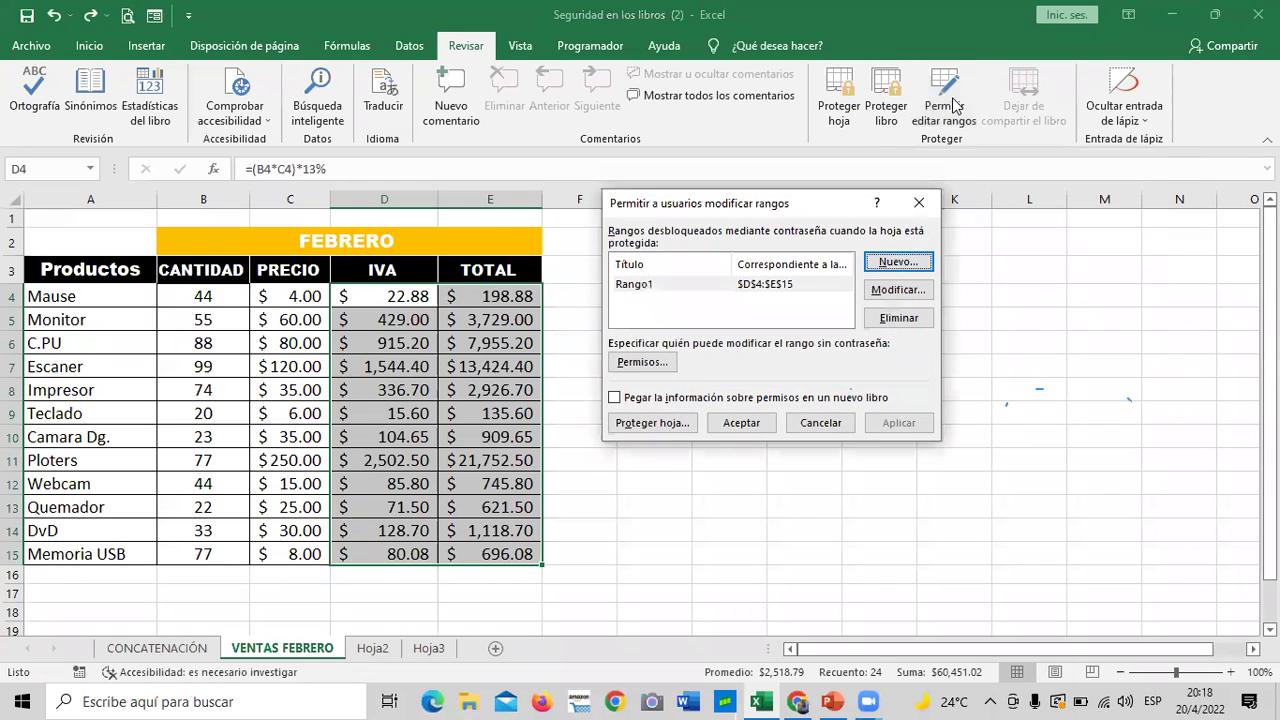
left_click_drag(806, 206, 882, 192)
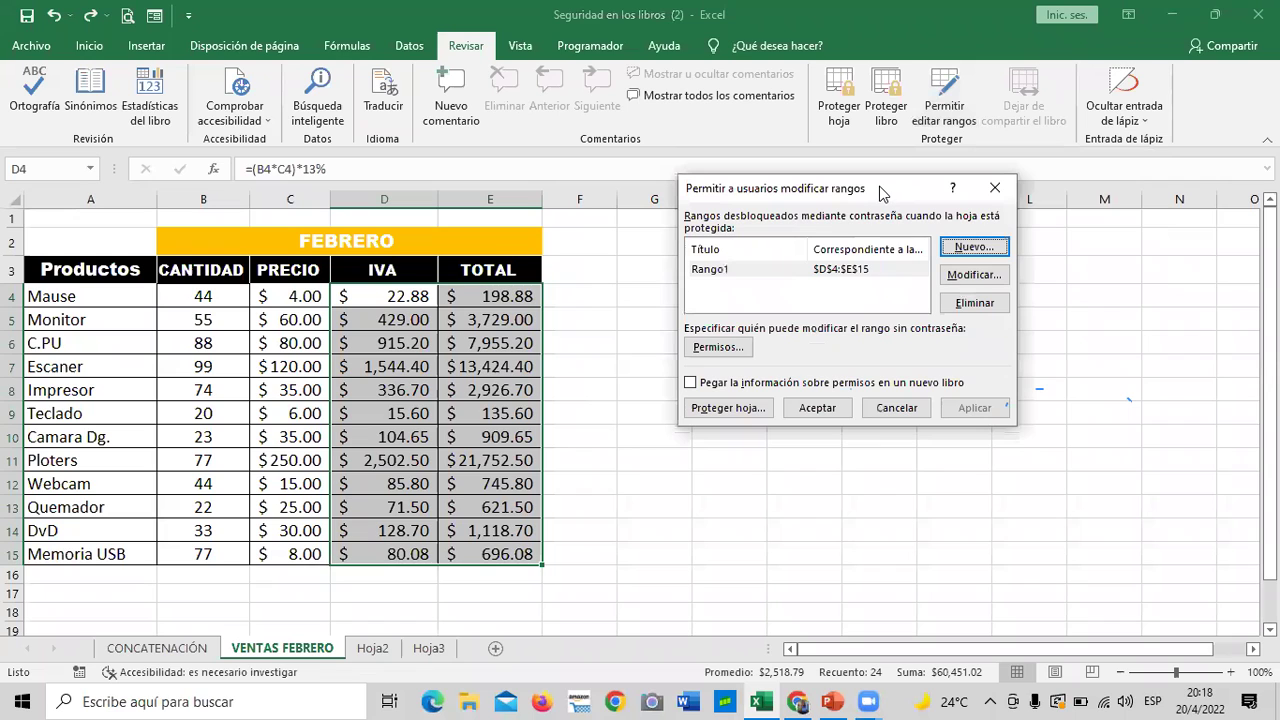
left_click(737, 273)
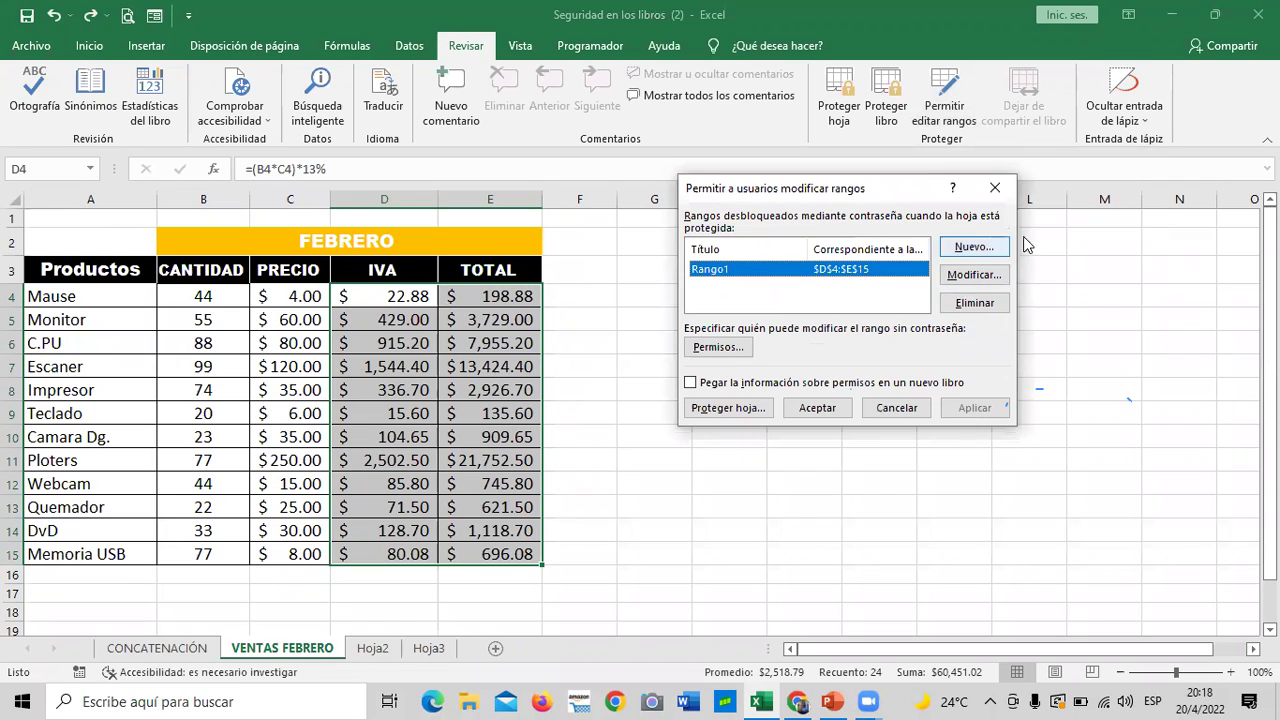
left_click(995, 189)
left_click(1029, 340)
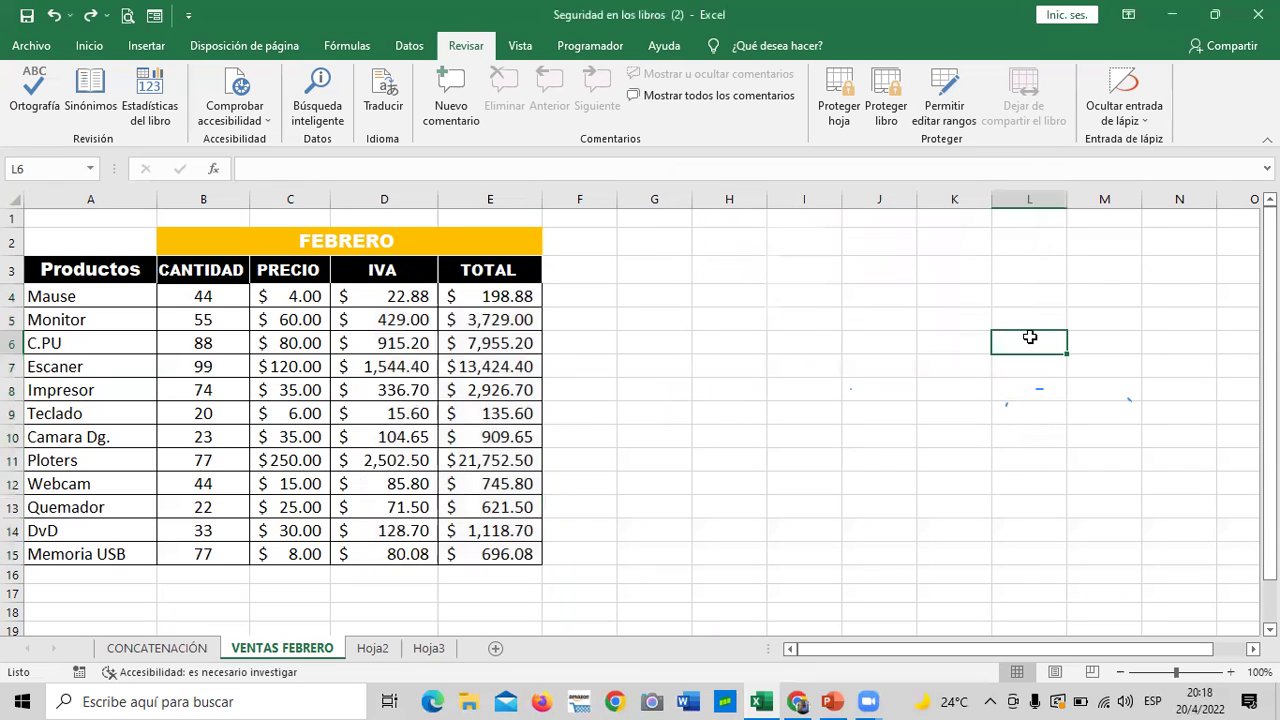
Select C4:E15 and start a new editable range for it in Permitir editar rangos
left_click_drag(279, 296, 507, 555)
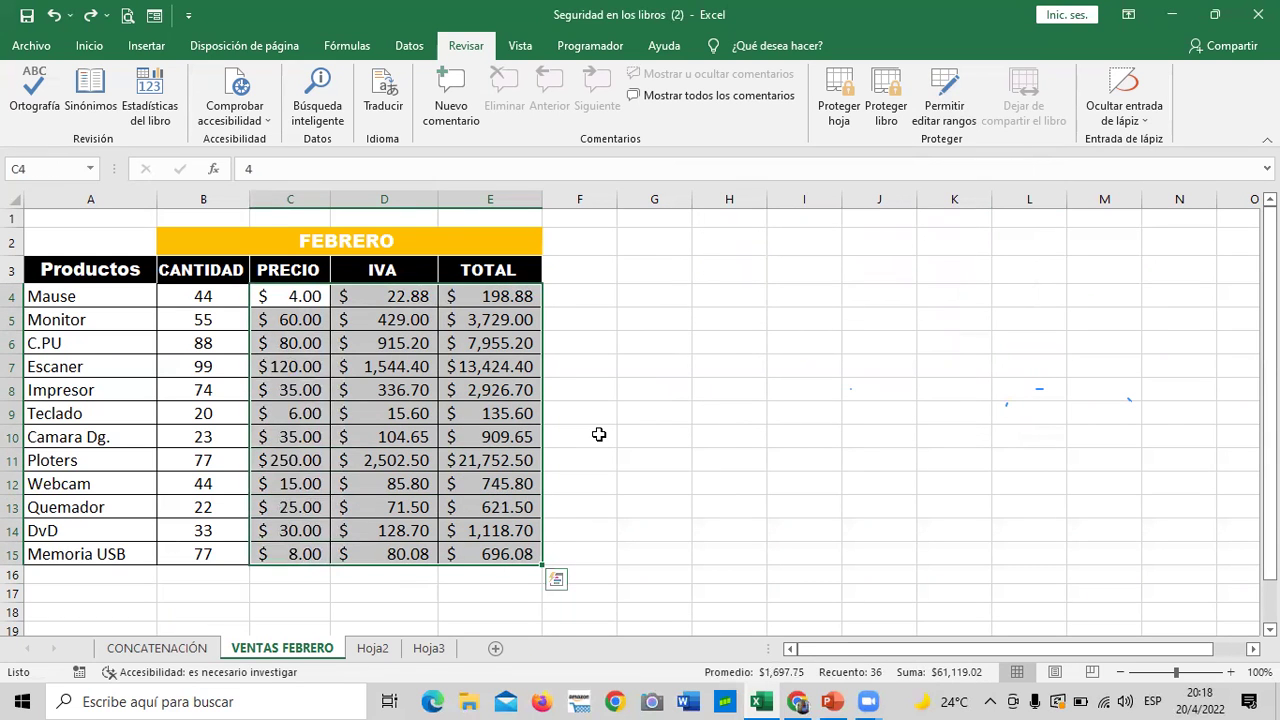
left_click(944, 93)
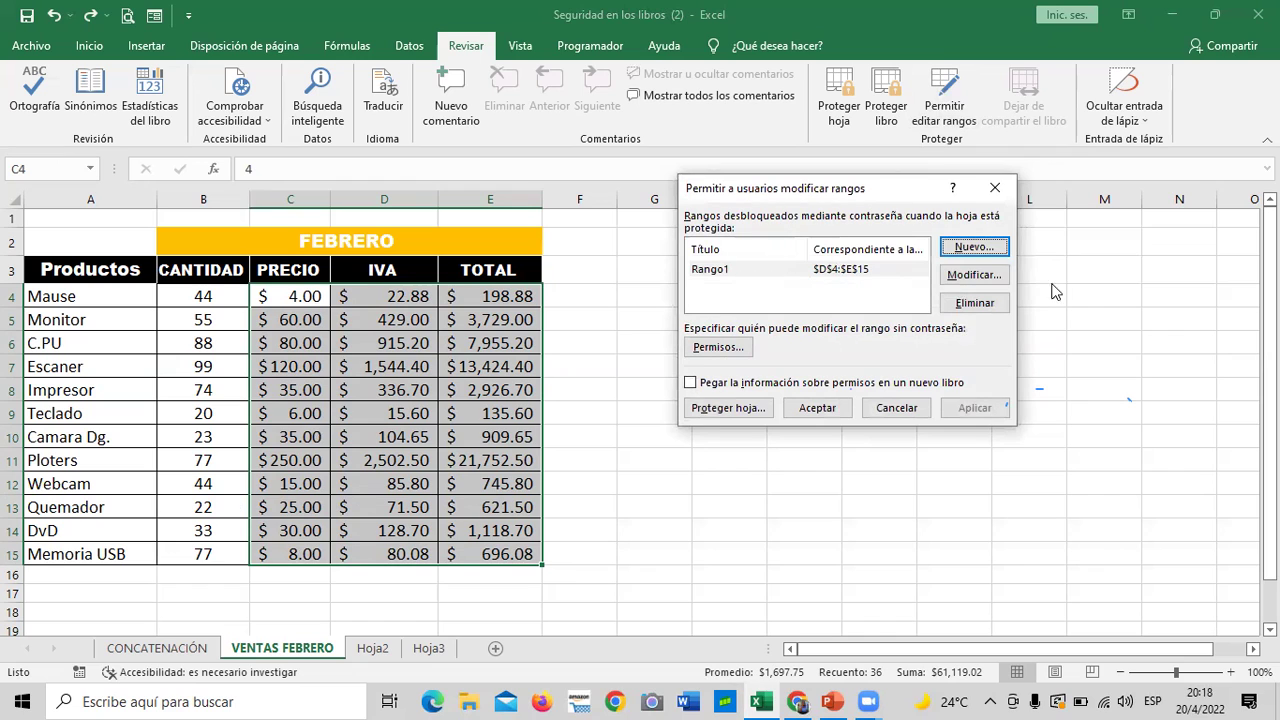
left_click(976, 250)
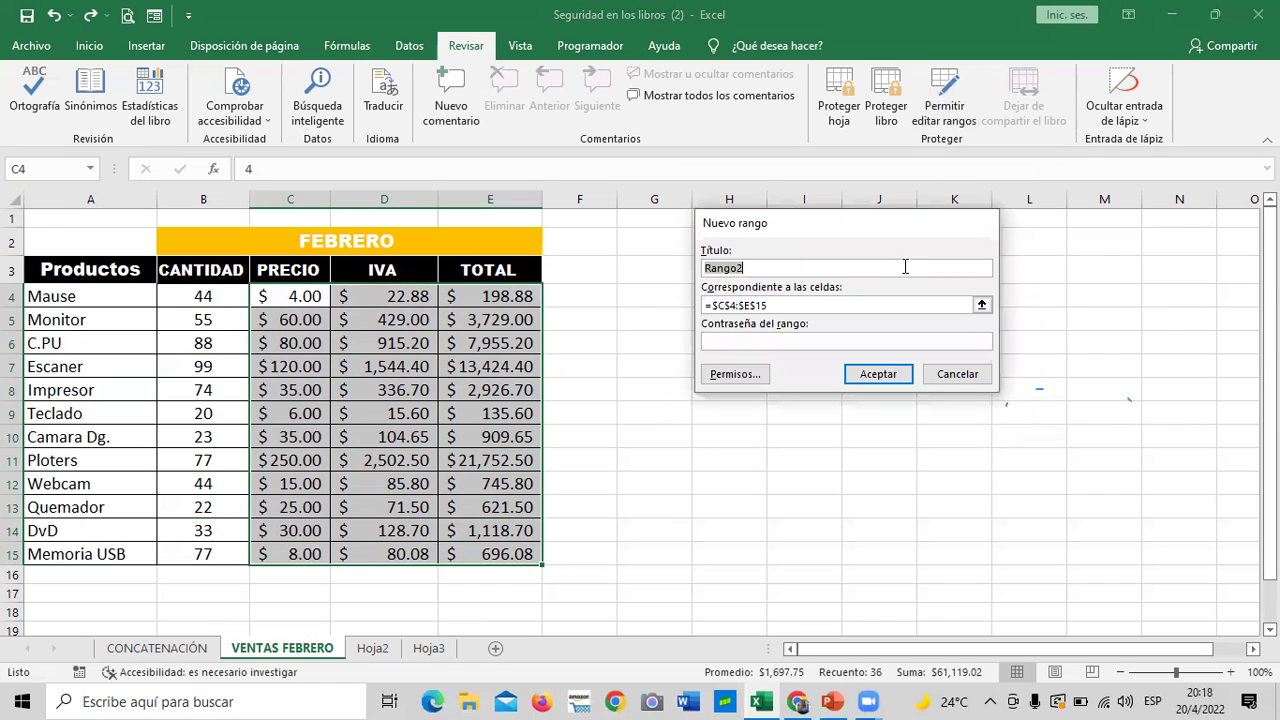
Title the new editable range FEBRERO and check that it covers C4:E15
key("BackSpace")
type("FEBRERO")
left_click(855, 302)
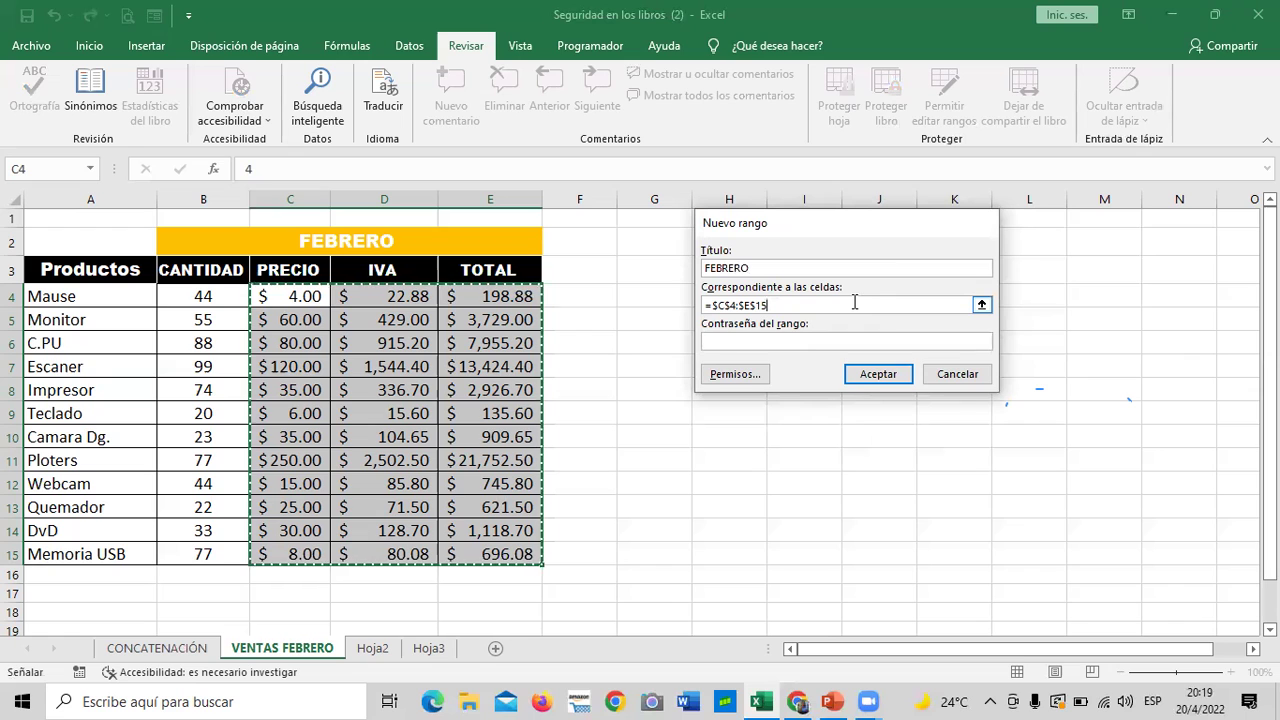
left_click(723, 308)
Give the FEBRERO range a password, confirm it, and add it beside Rango1
left_click(805, 344)
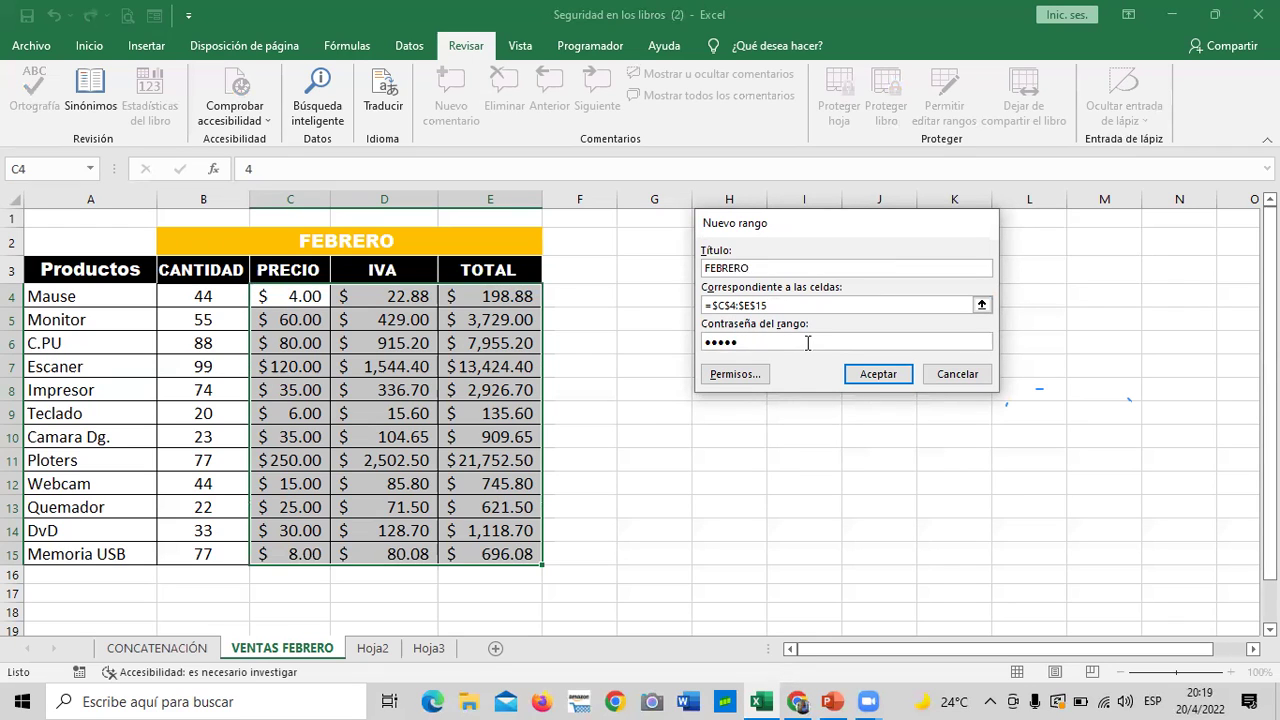
left_click(893, 368)
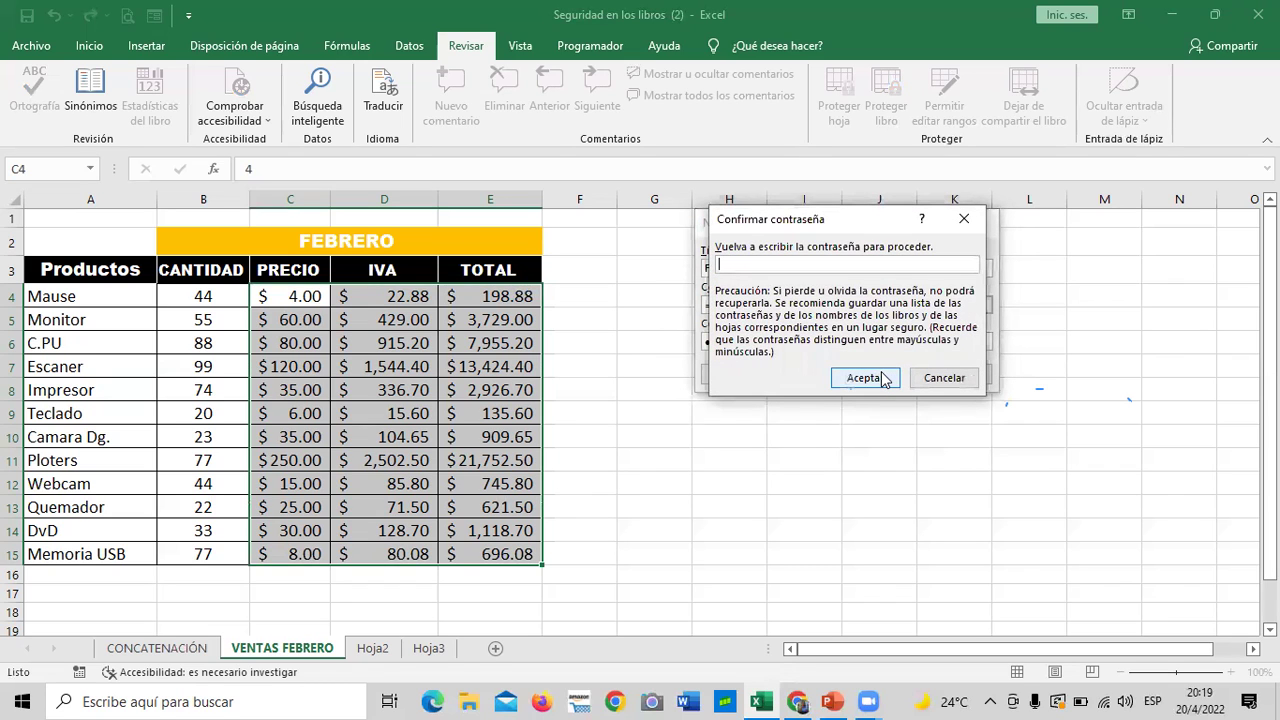
left_click(884, 379)
left_click(882, 374)
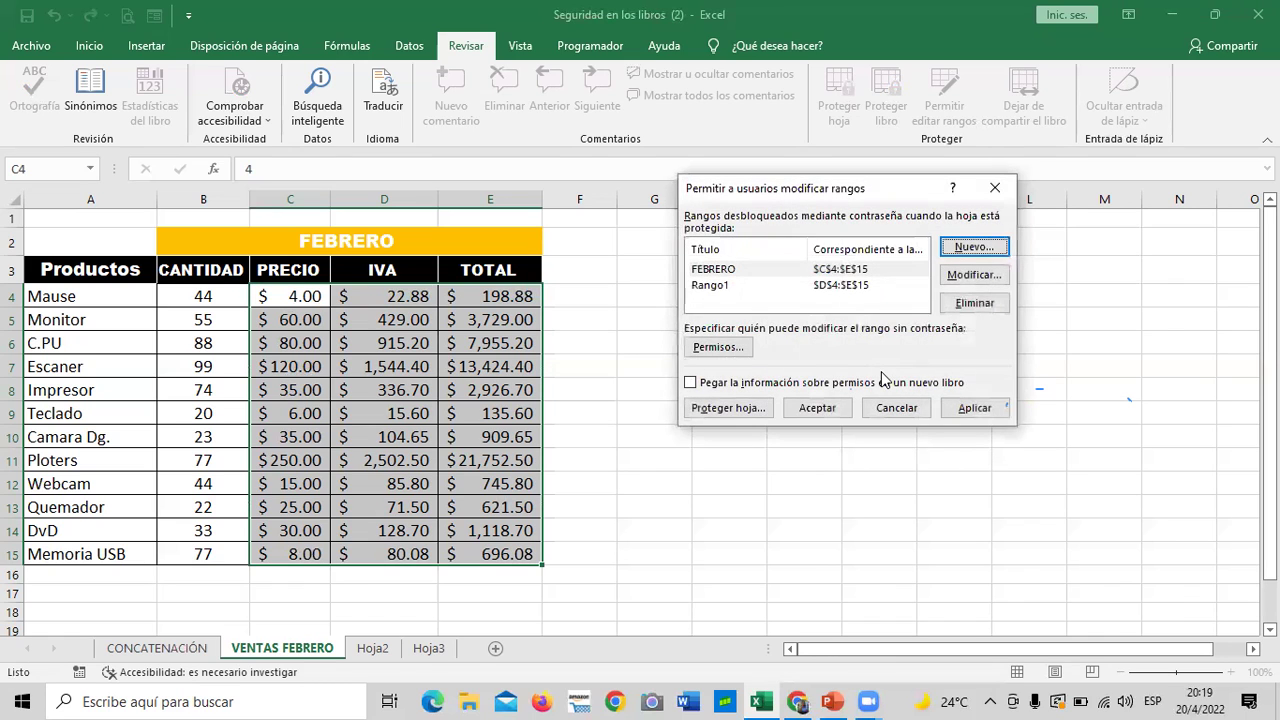
Accept the editable ranges, test-clear D15, then undo to restore its VAT formula
left_click(815, 408)
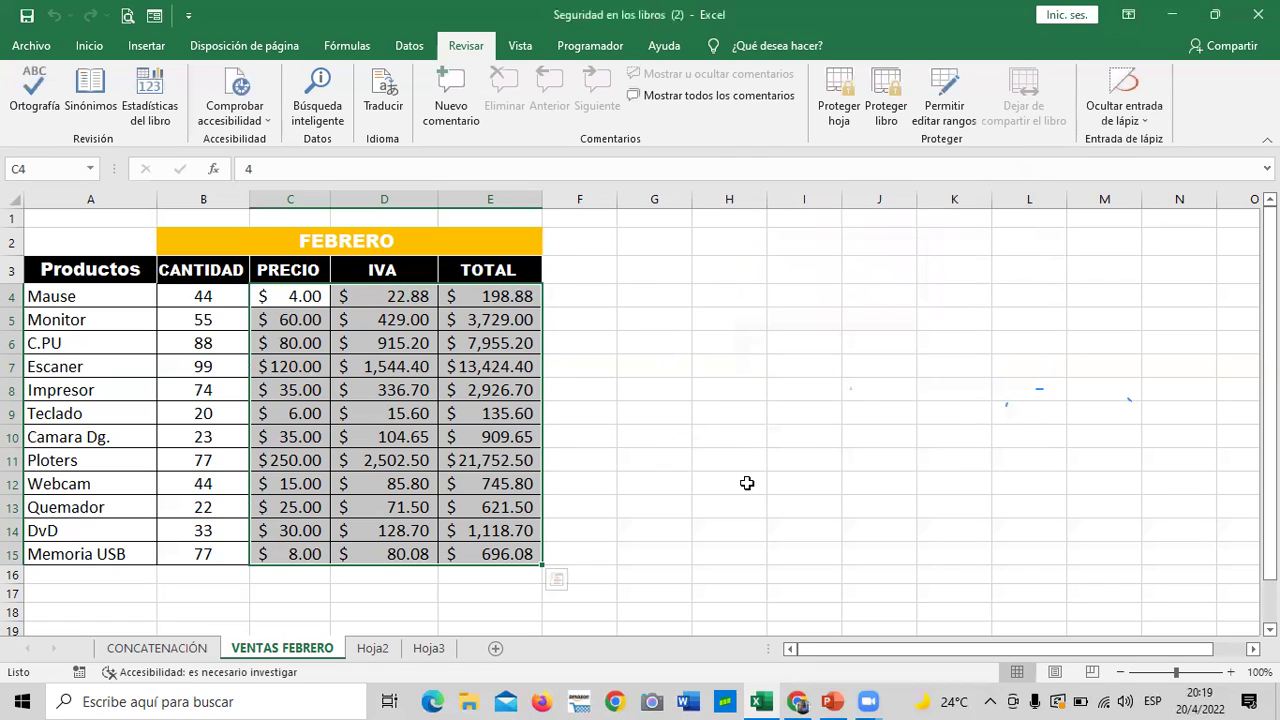
left_click(747, 483)
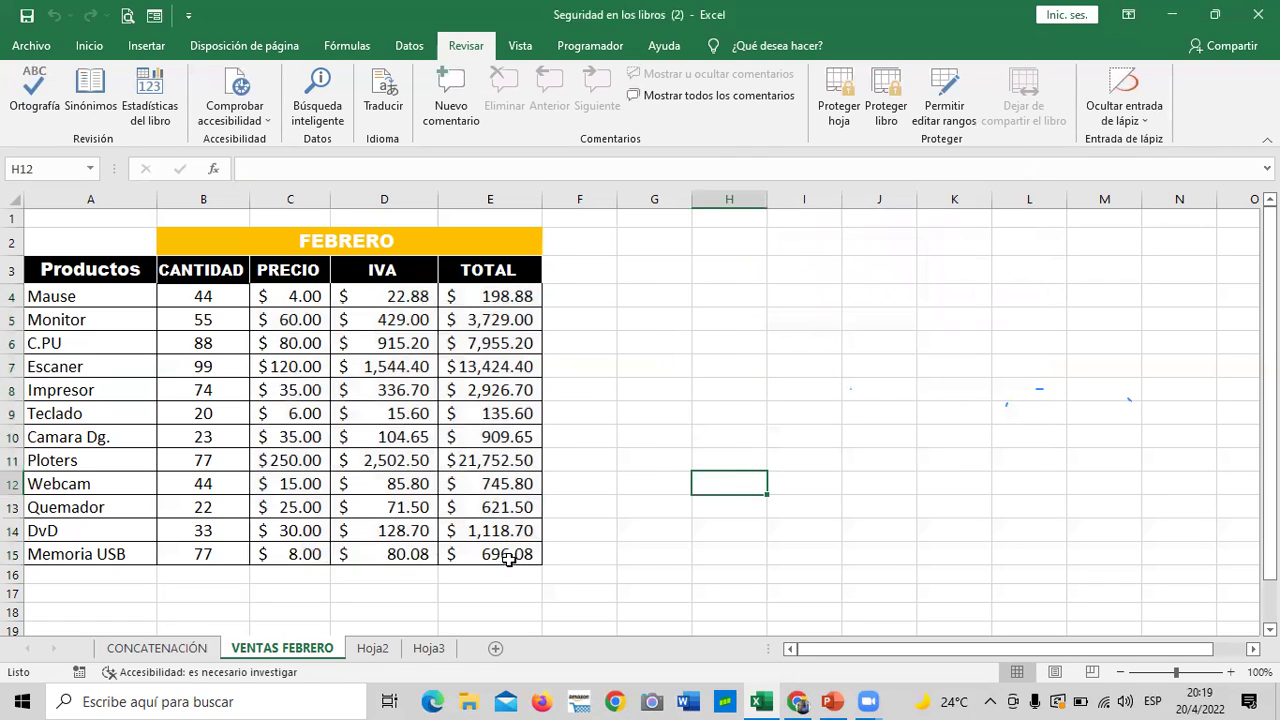
left_click(408, 556)
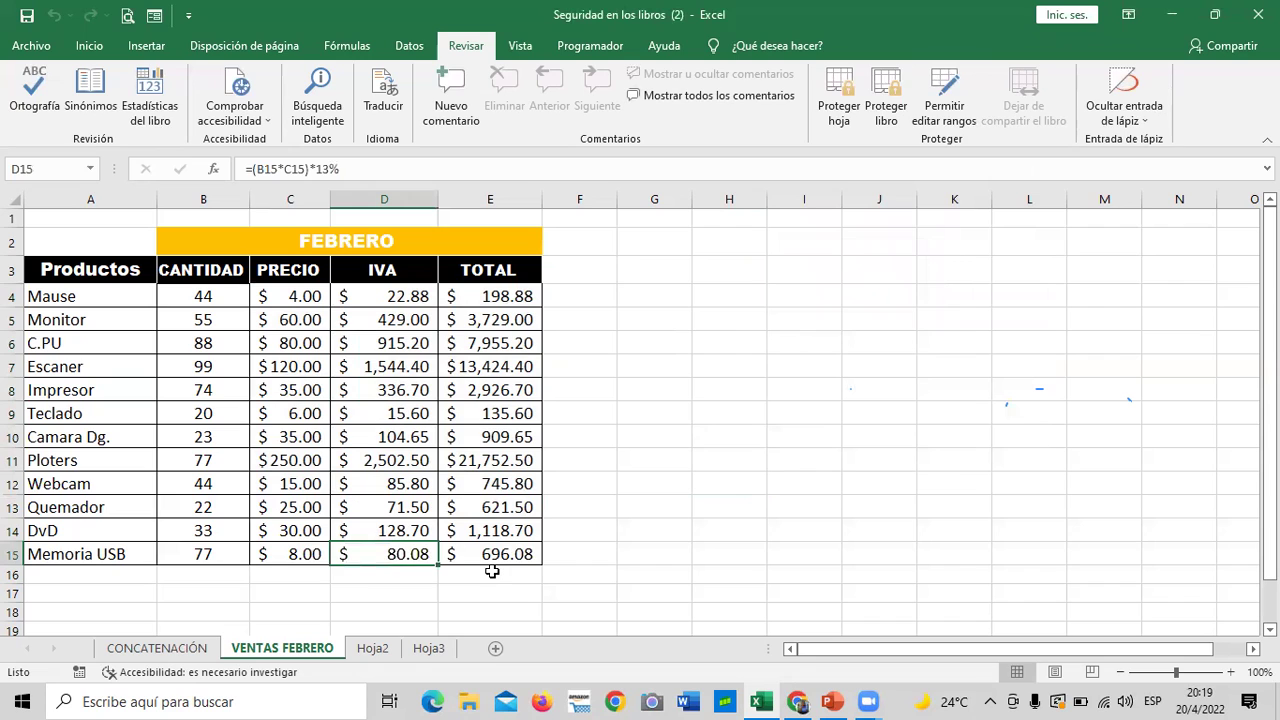
key("F2")
key("Return")
left_click(634, 505)
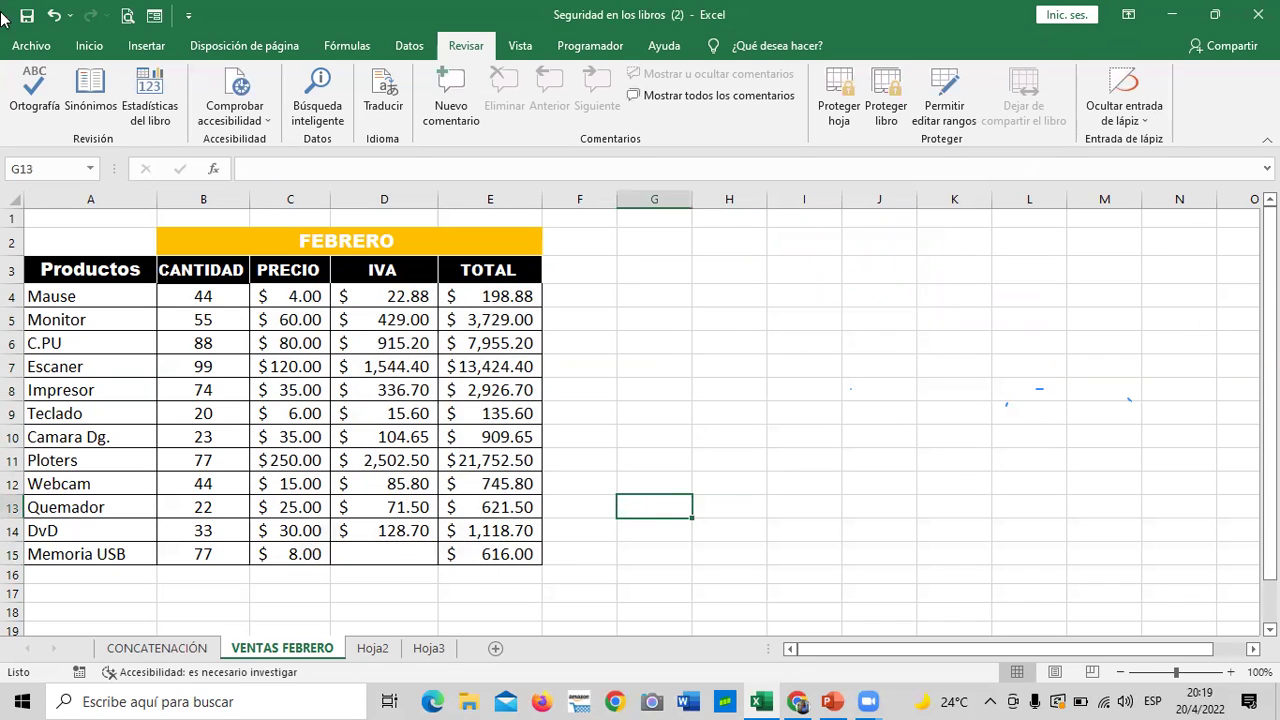
left_click(55, 19)
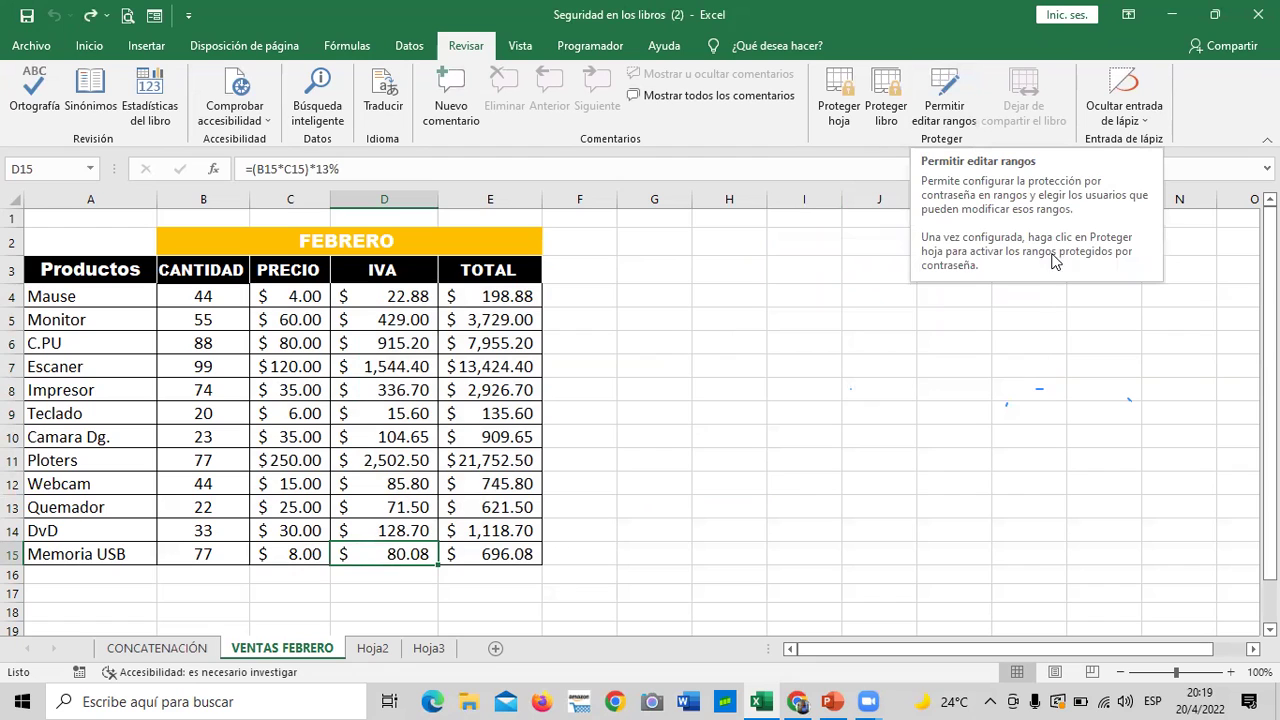
left_click(840, 107)
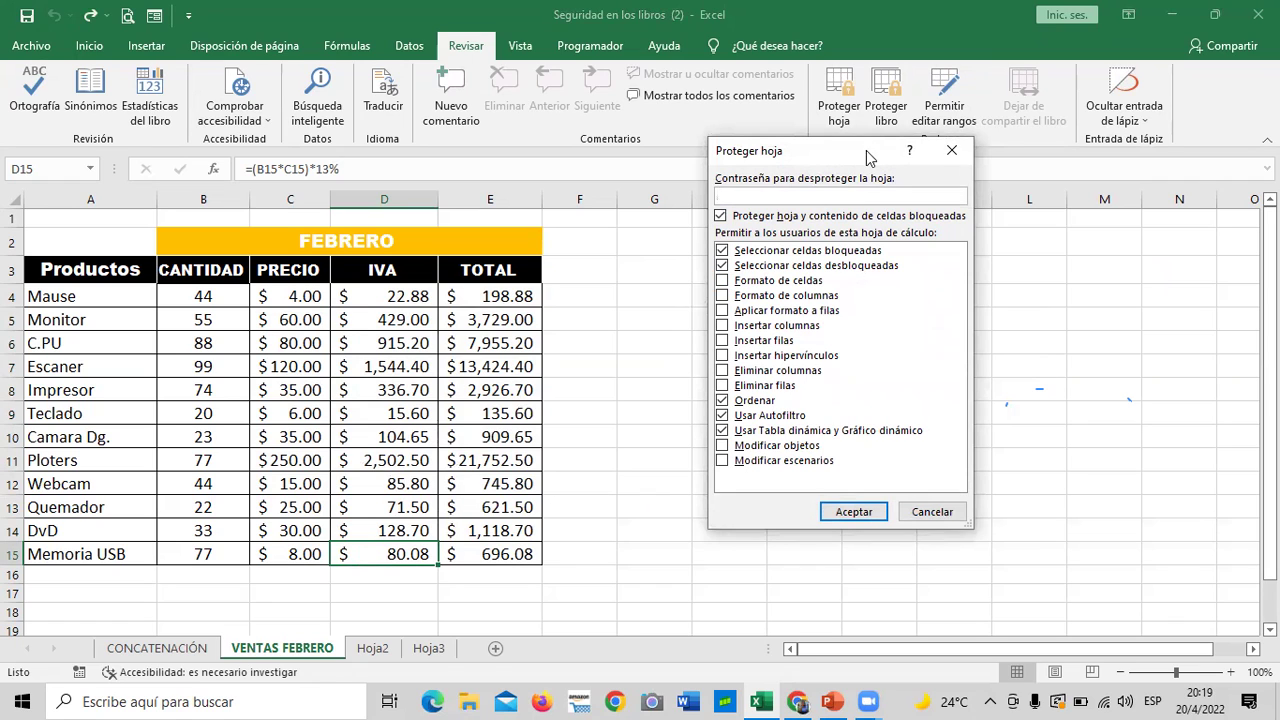
left_click_drag(872, 155, 896, 155)
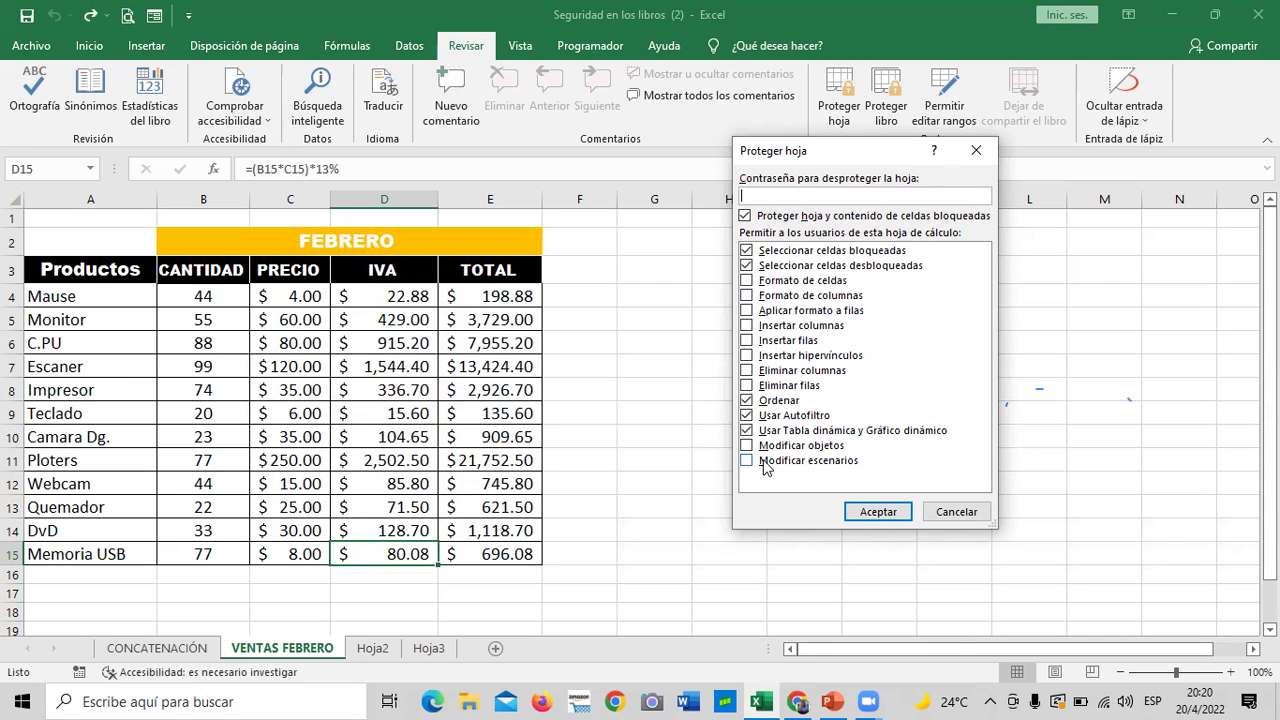
key("Return")
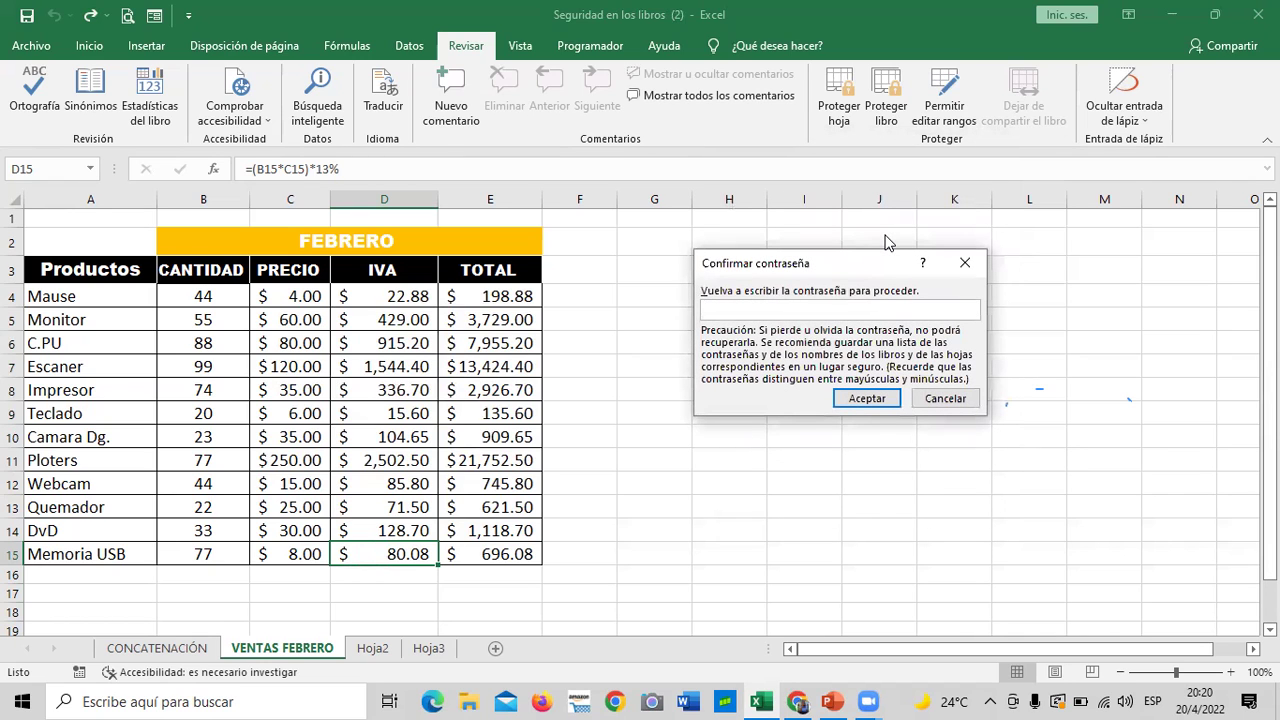
key("Return")
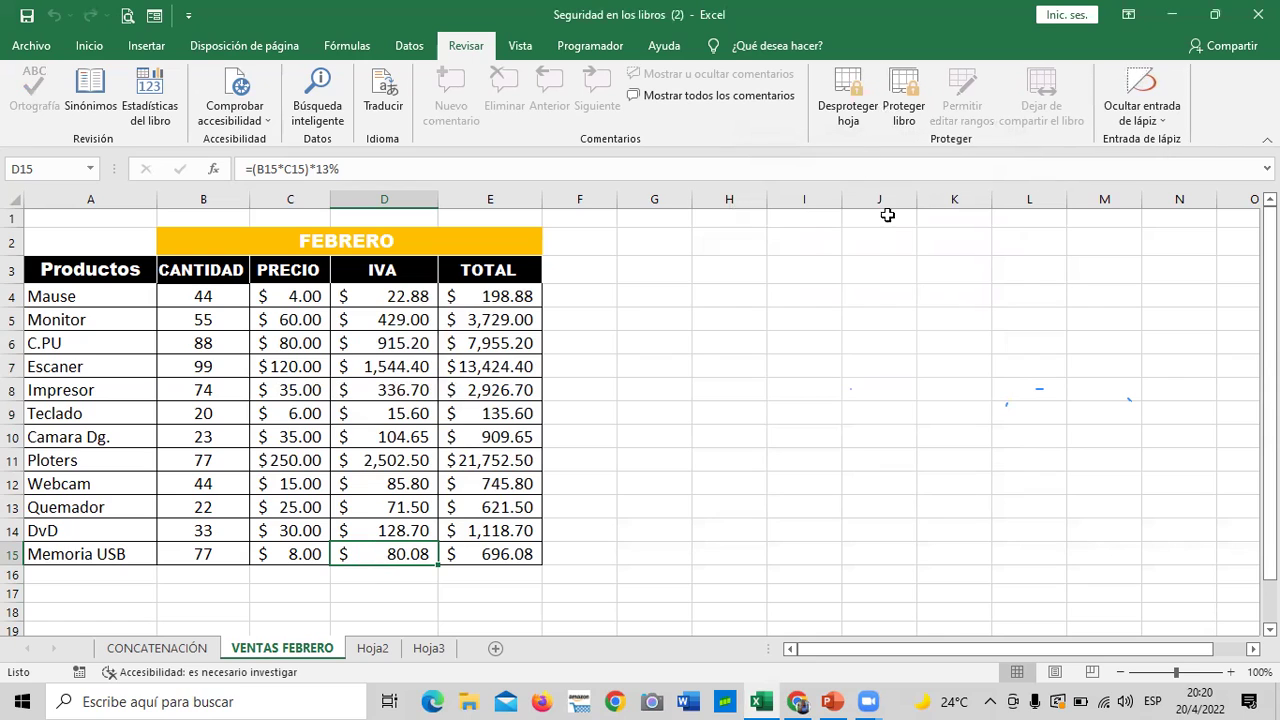
Select empty cell I7 and return to the Inicio ribbon
left_click(828, 361)
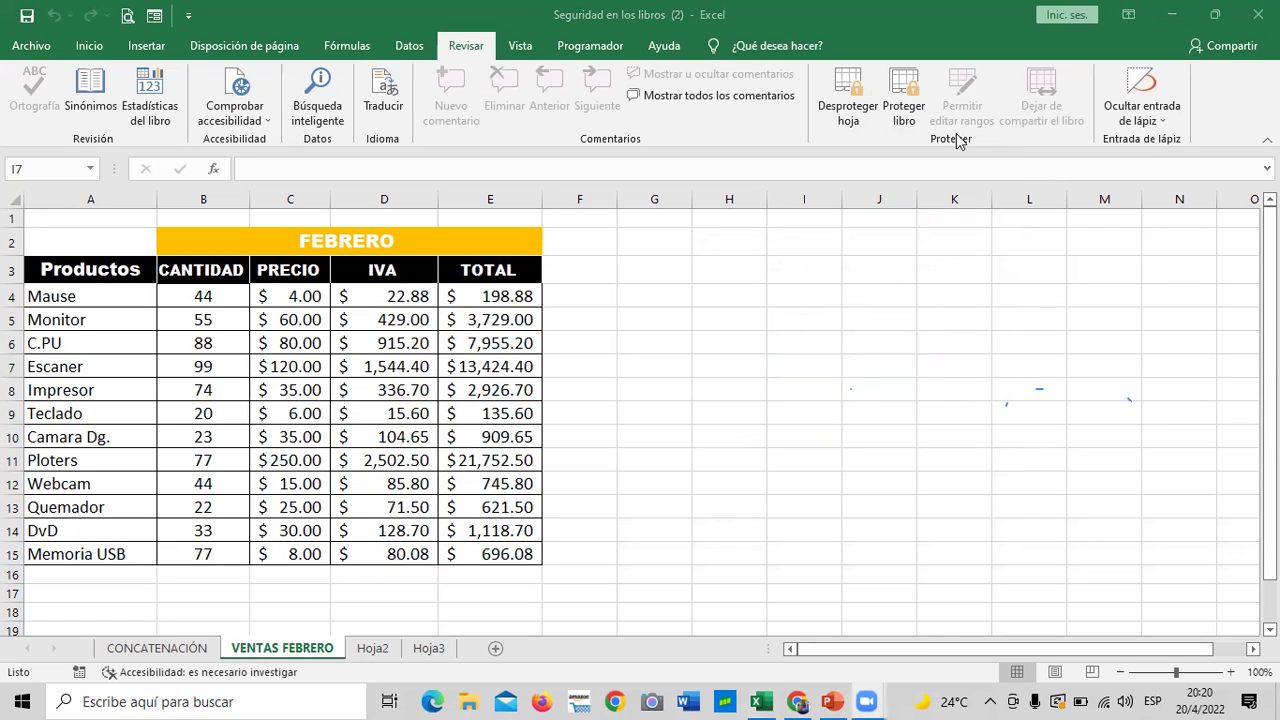
left_click(89, 46)
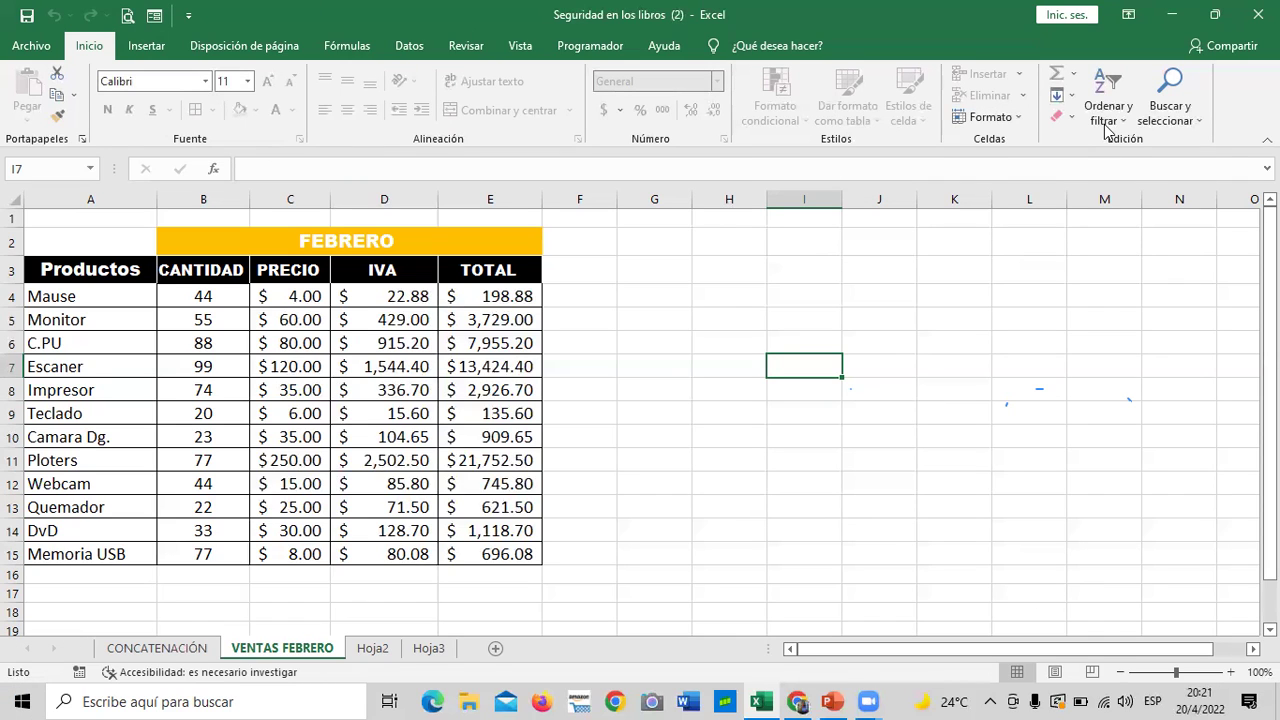
left_click(410, 554)
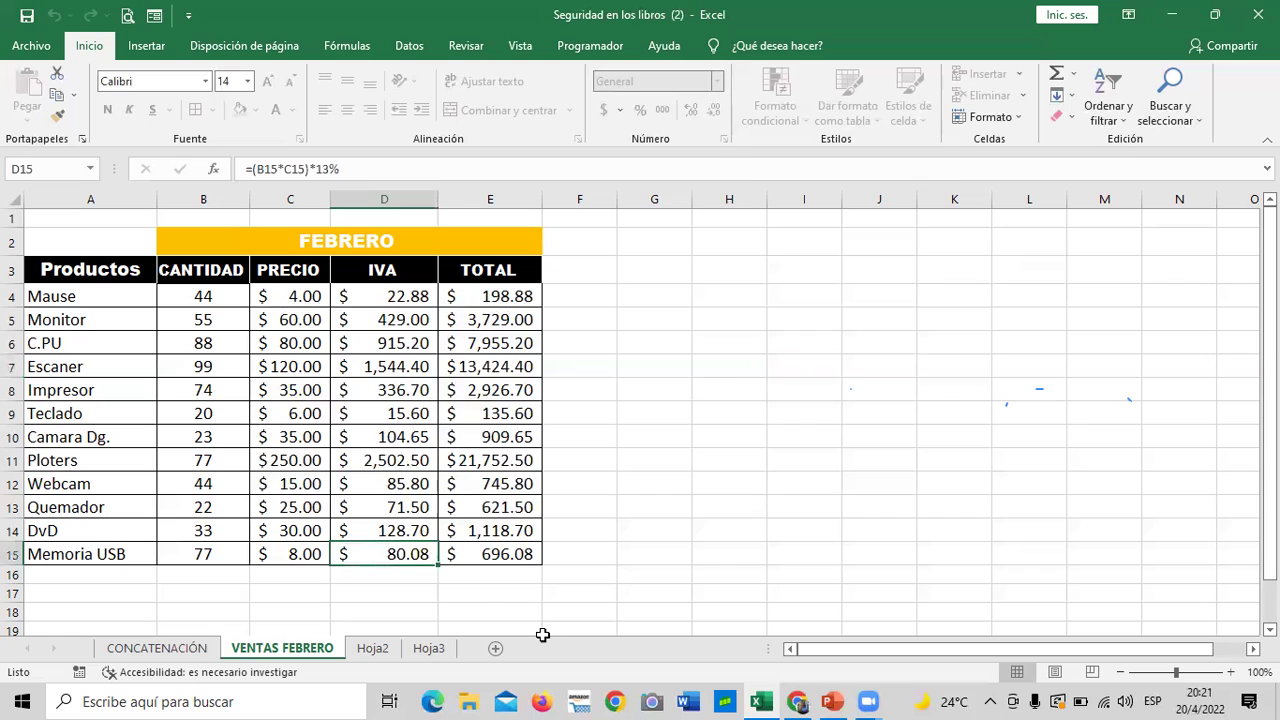
key("Delete")
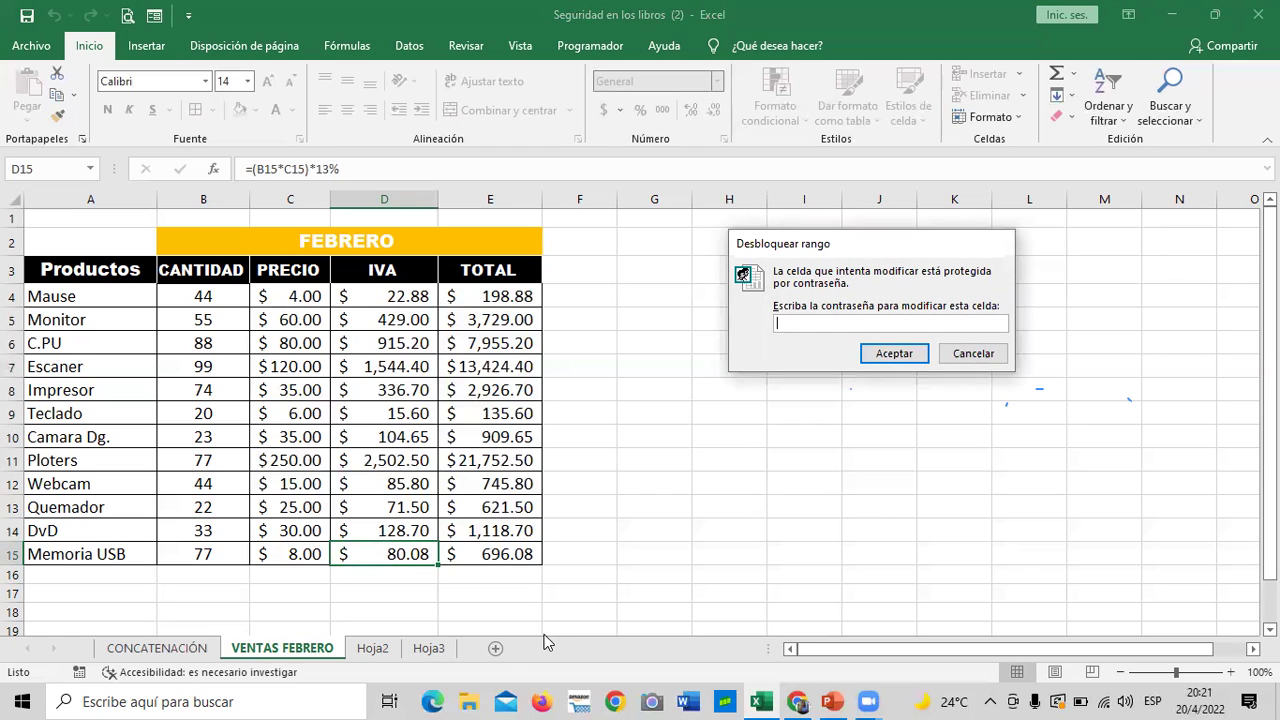
left_click(965, 353)
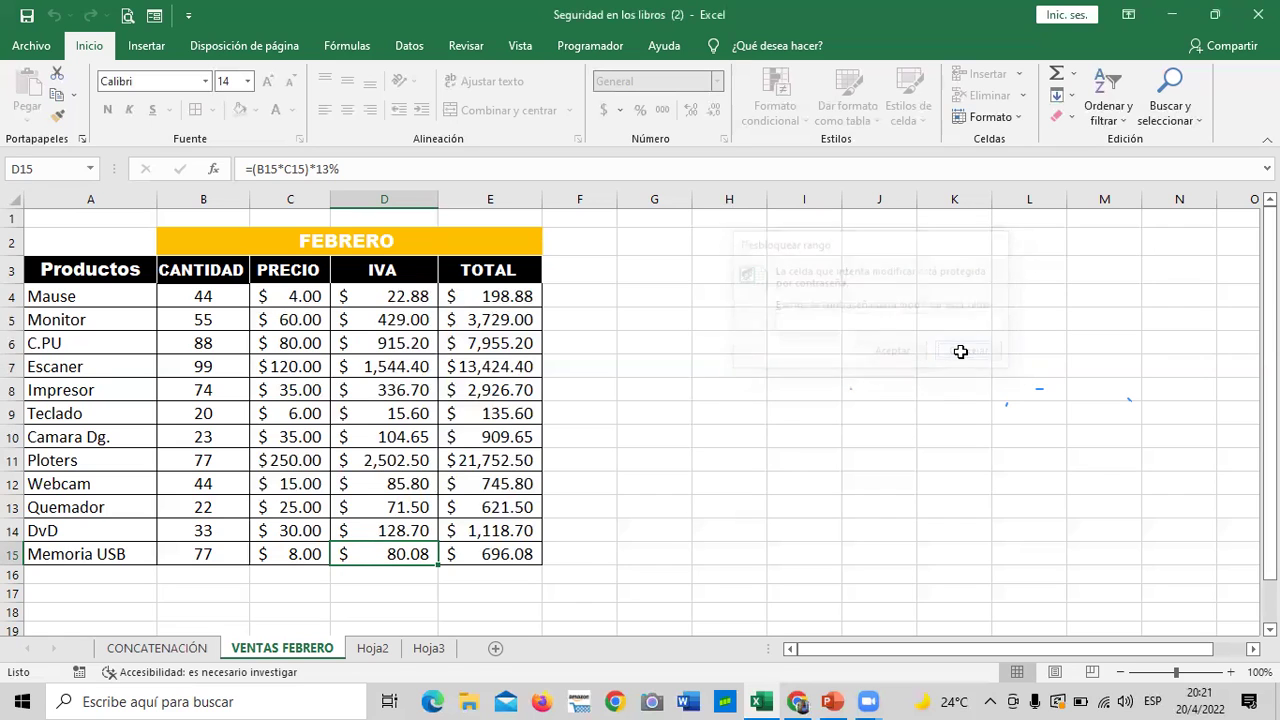
left_click(291, 554)
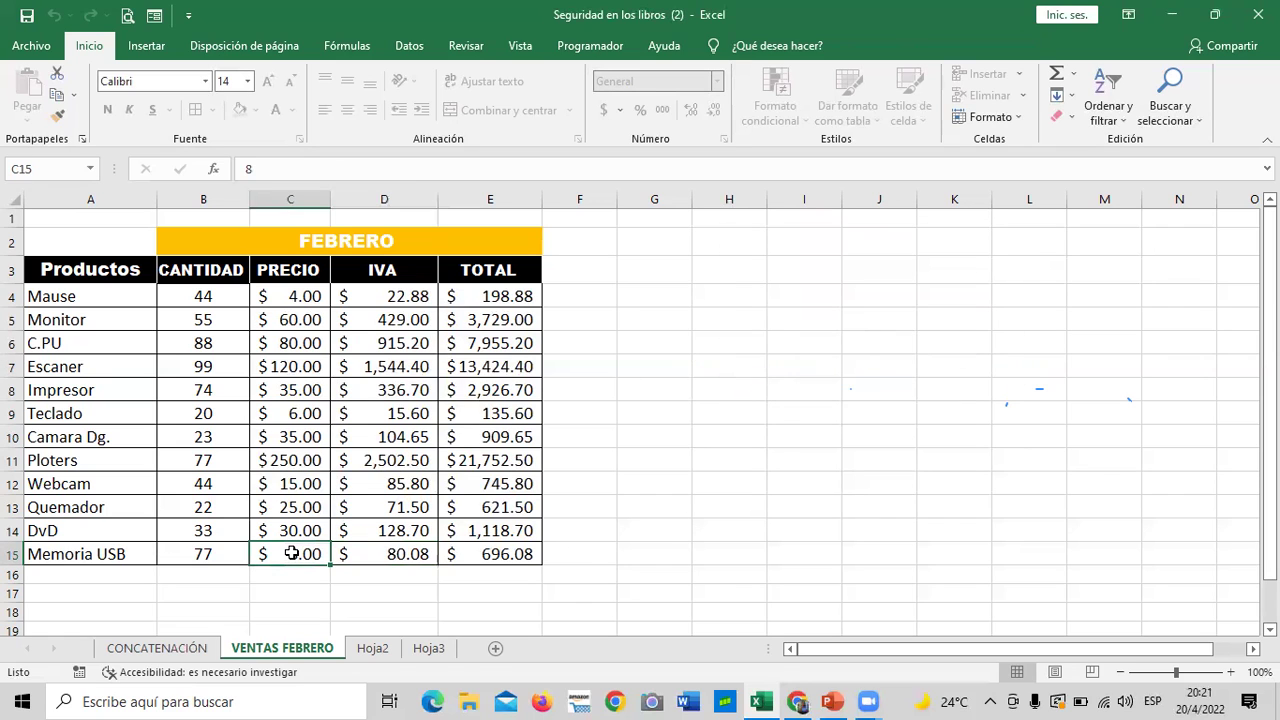
double_click(291, 554)
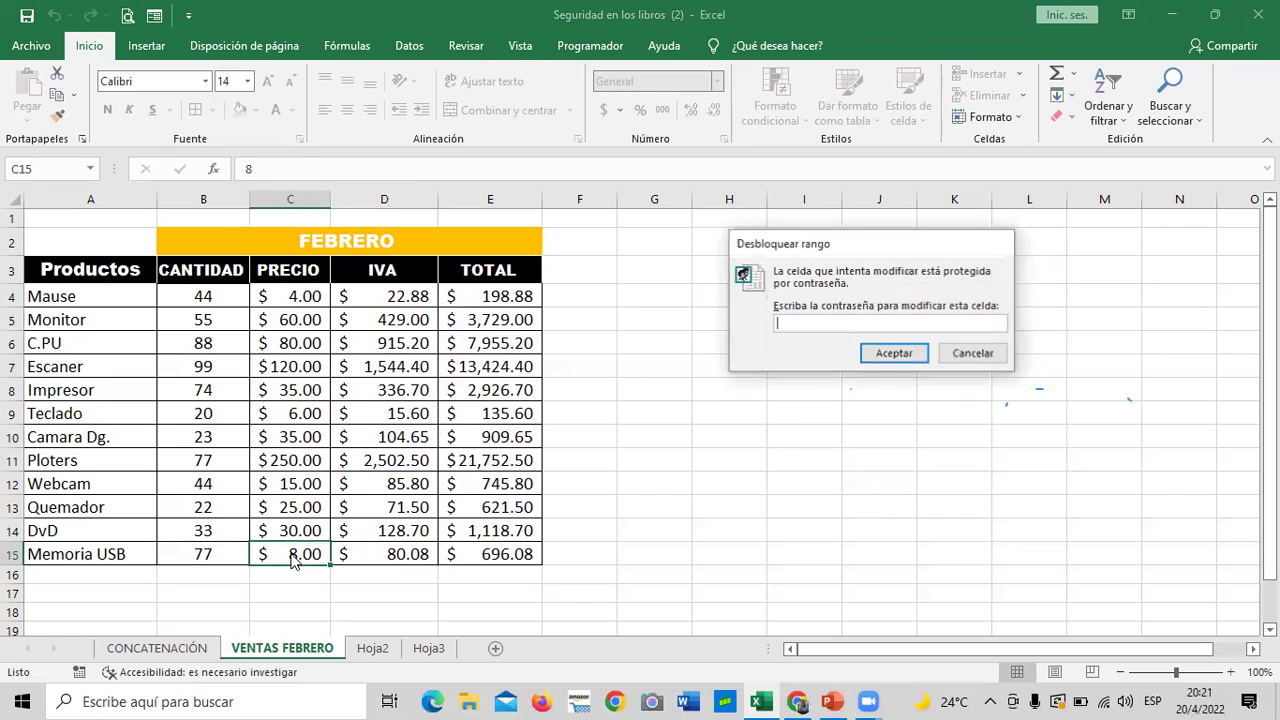
left_click(879, 353)
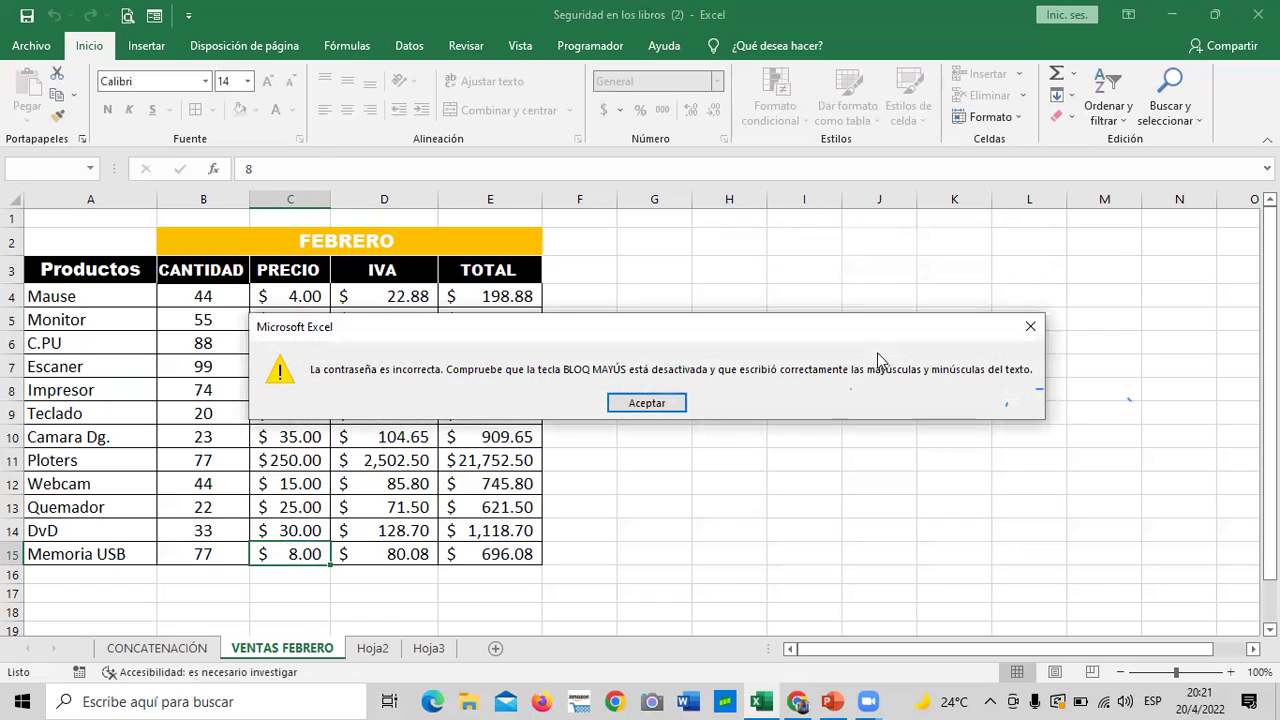
left_click(648, 403)
left_click(850, 390)
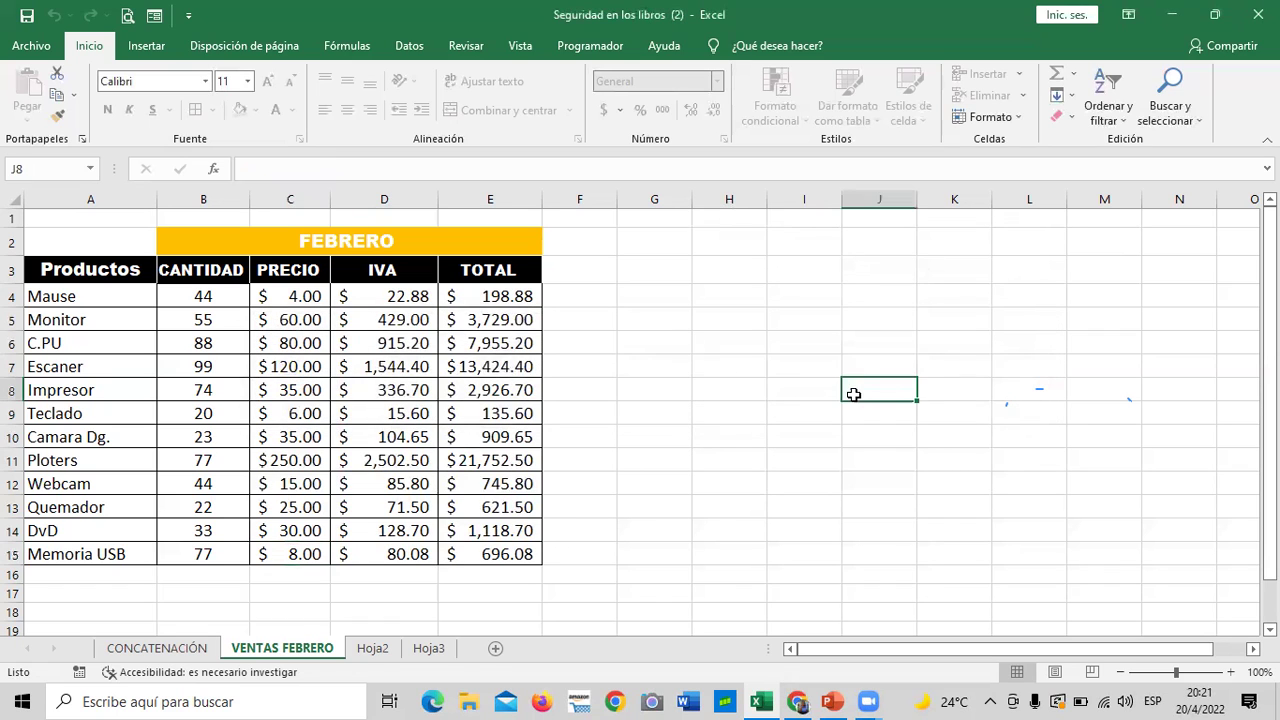
left_click_drag(205, 293, 206, 503)
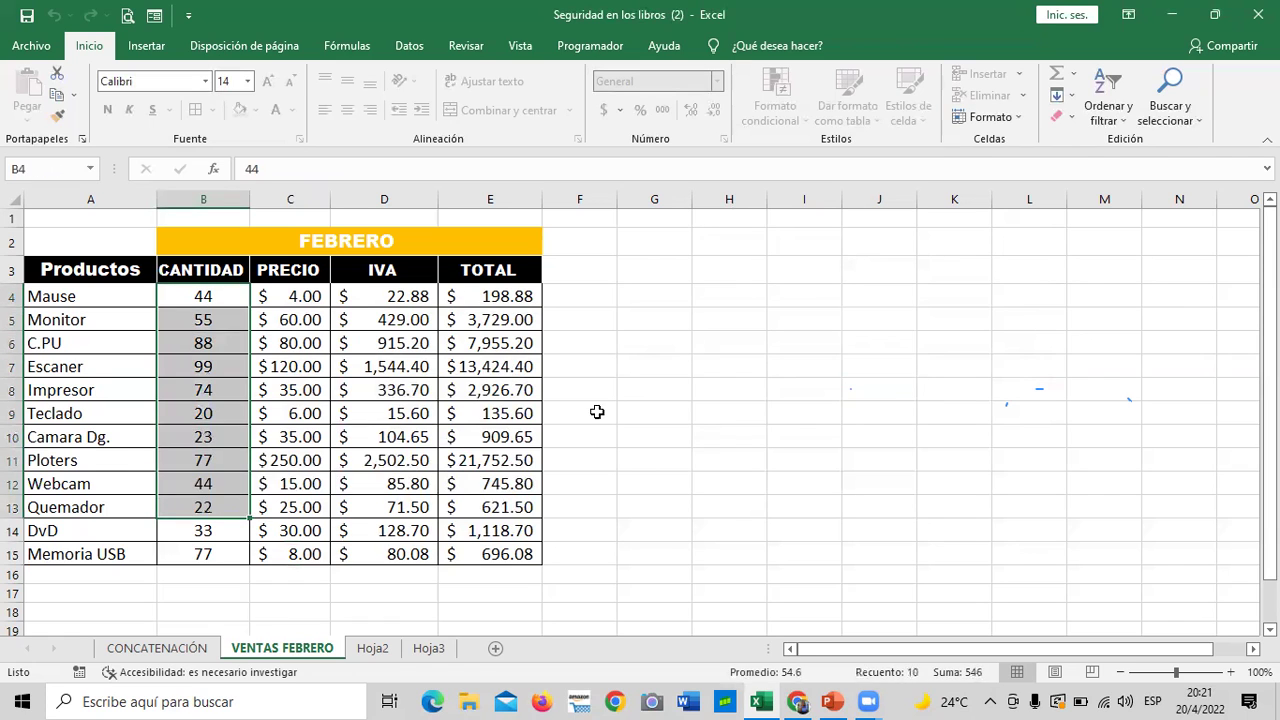
left_click(750, 370)
left_click(205, 296)
double_click(488, 380)
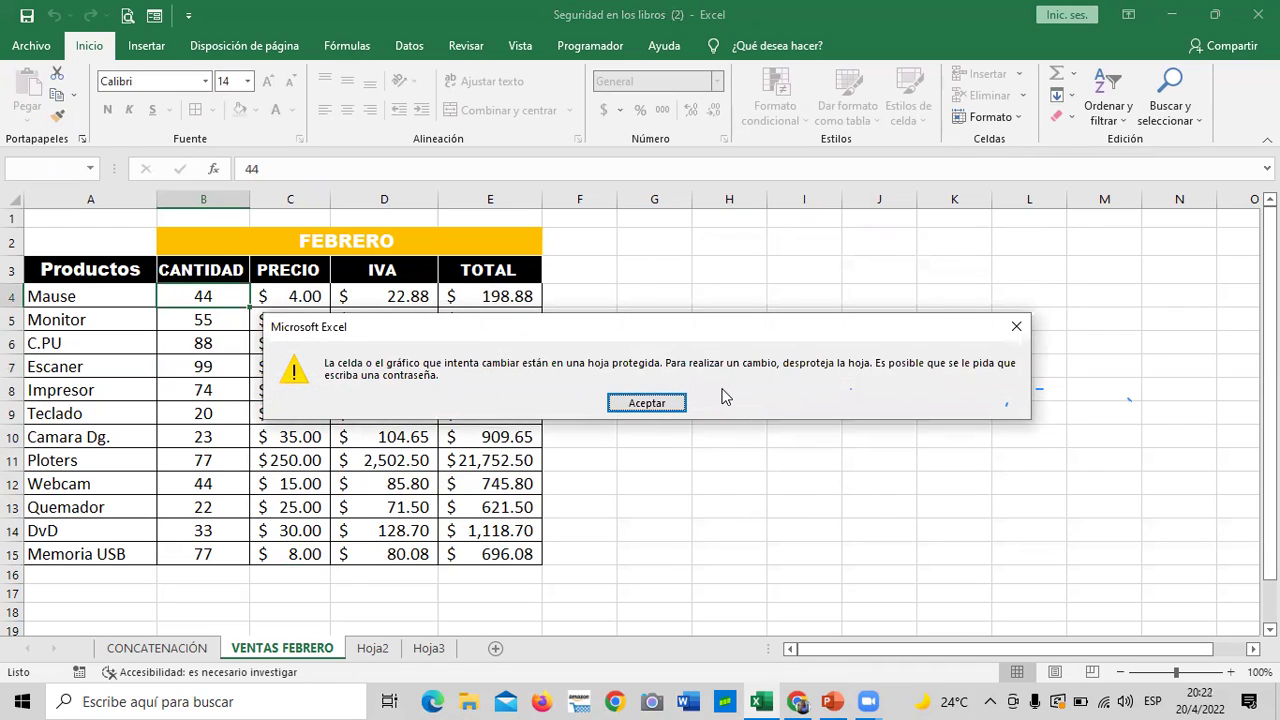
left_click(680, 403)
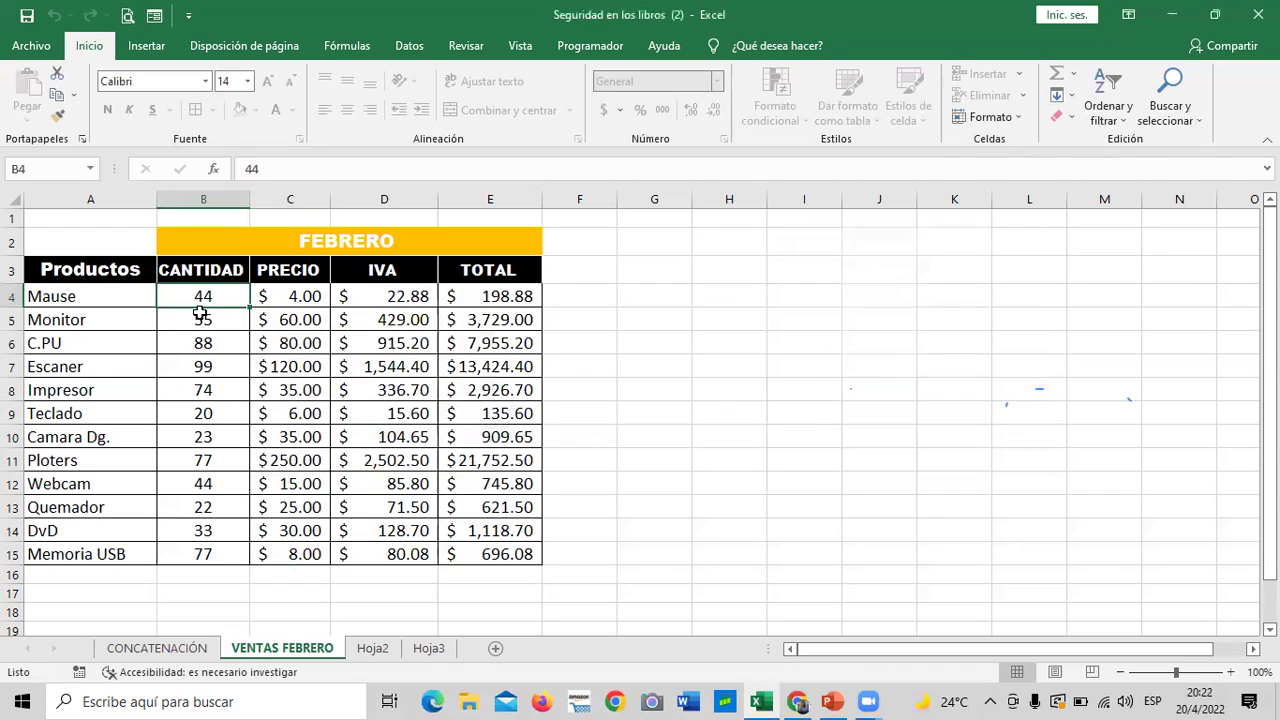
left_click(198, 364)
left_click(208, 555)
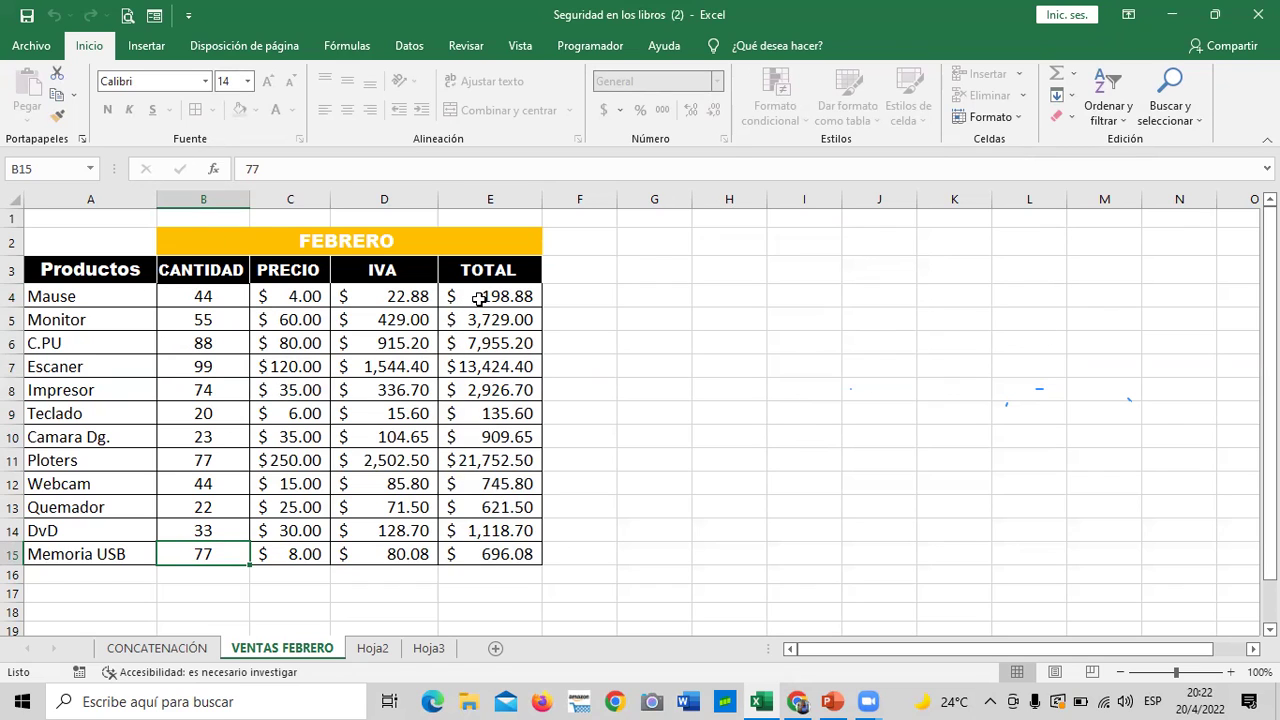
left_click(480, 296)
left_click(386, 298)
left_click(291, 298)
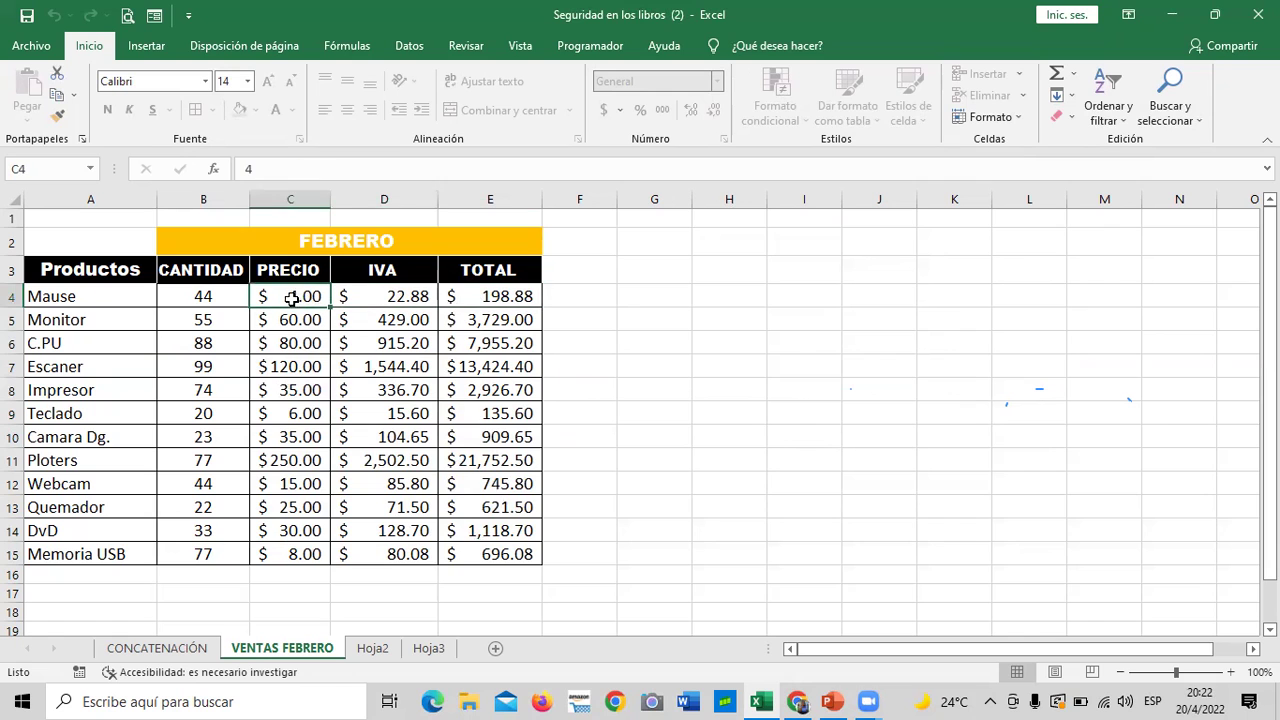
left_click(286, 536)
left_click(406, 560)
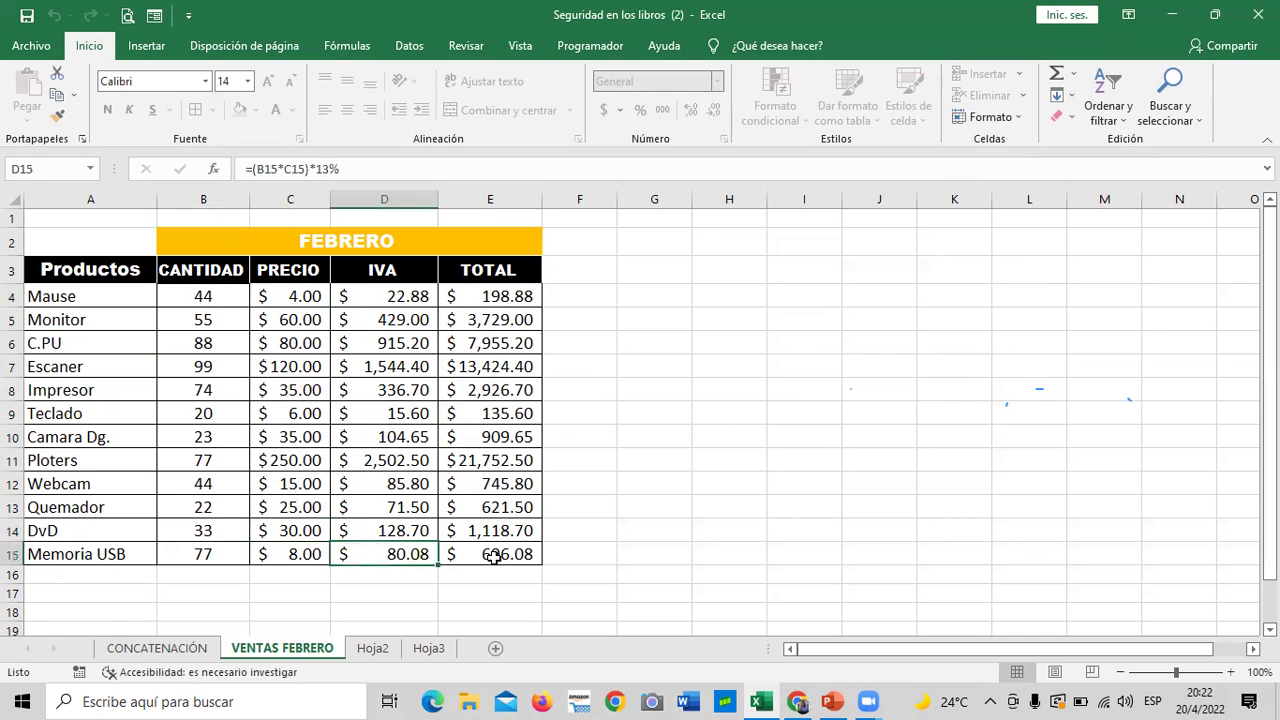
left_click(494, 557)
scroll(491, 535, "down", 2)
scroll(480, 522, "up", 2)
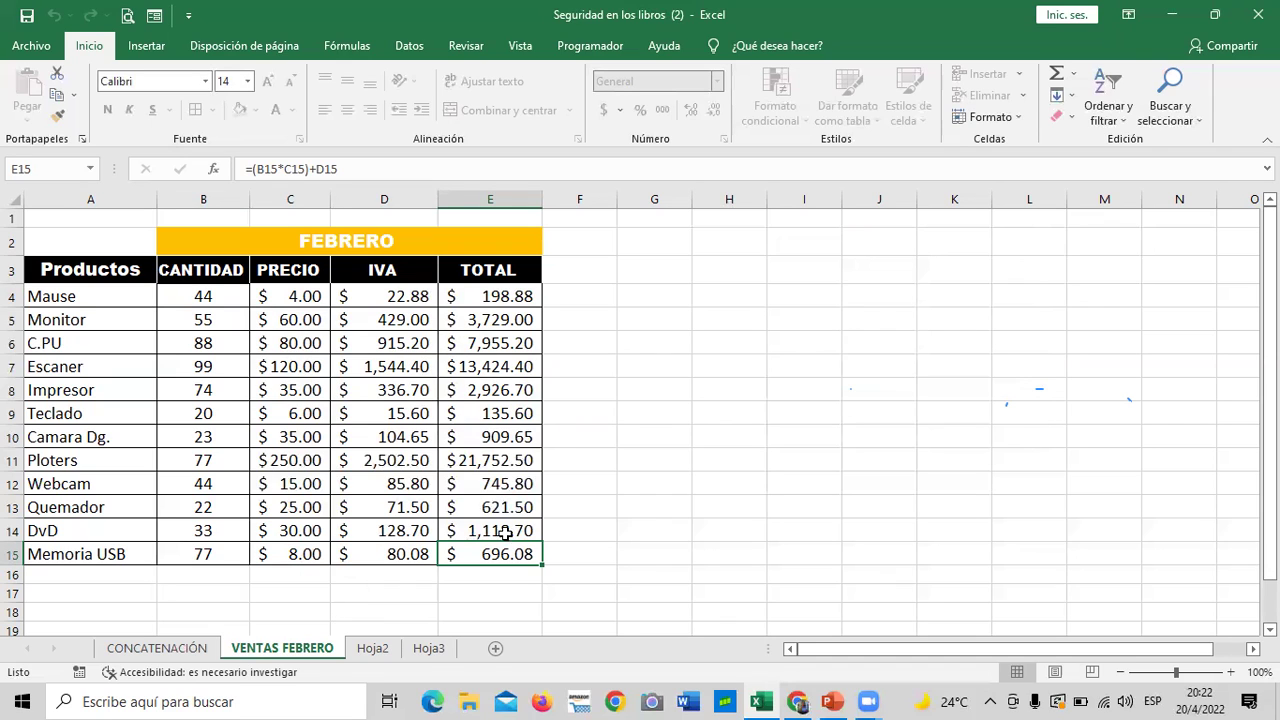
left_click(657, 545)
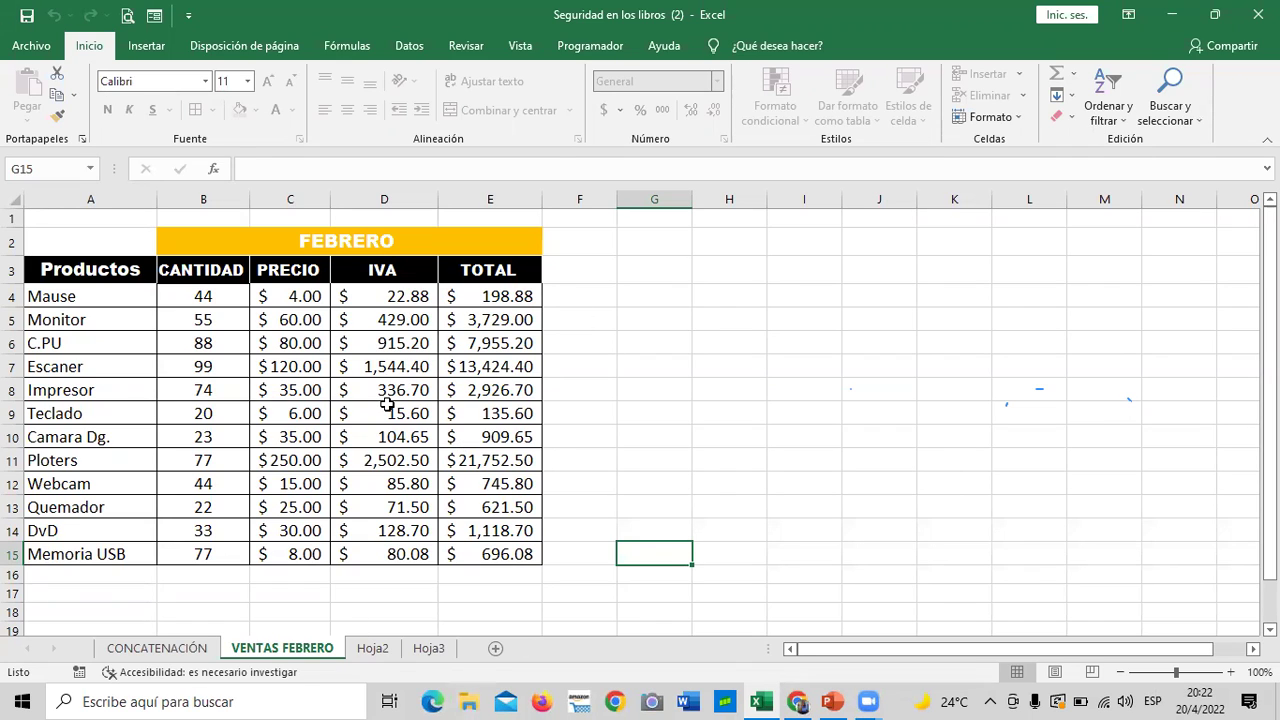
left_click(393, 298)
left_click(395, 343)
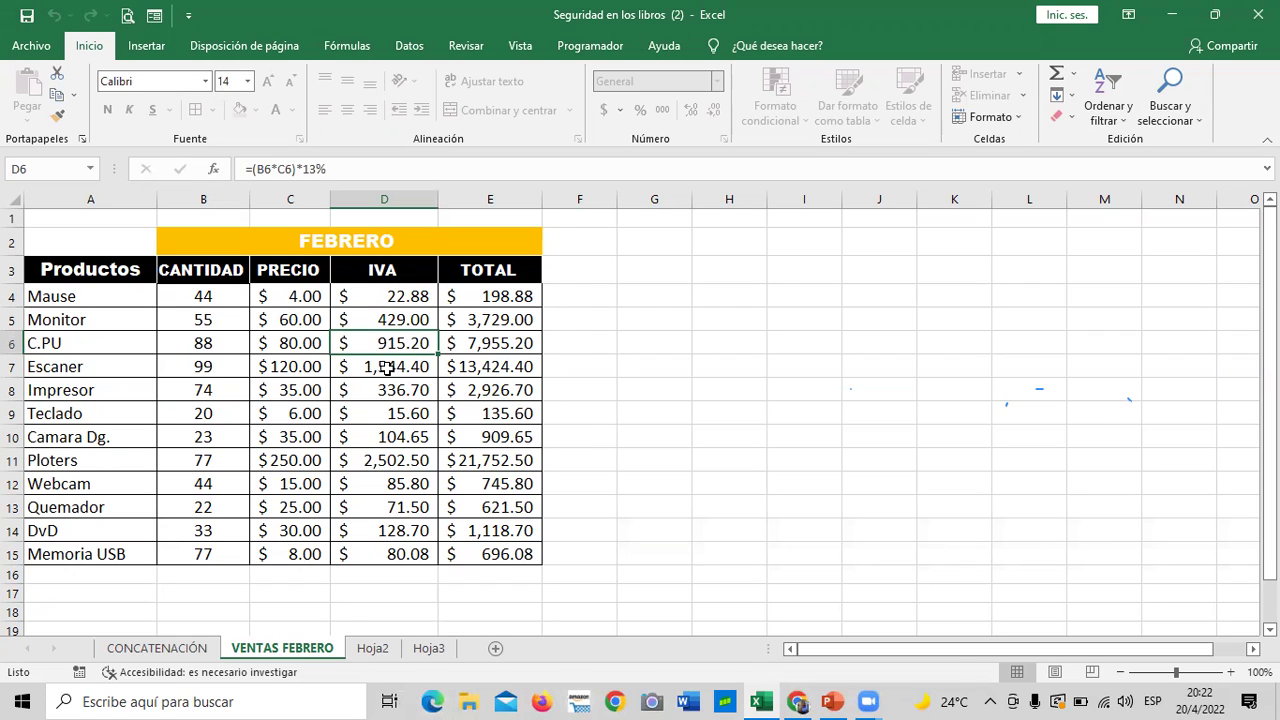
left_click(386, 384)
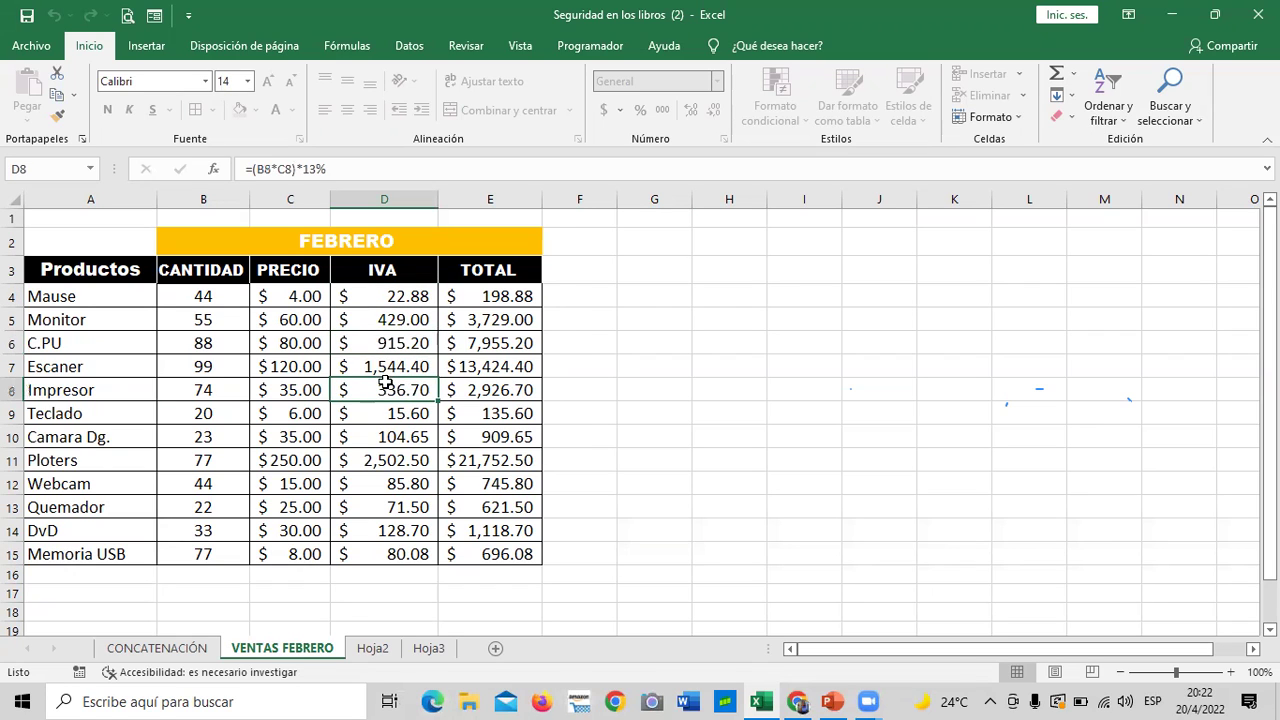
left_click(502, 364)
left_click(498, 434)
left_click(486, 552)
left_click(490, 303)
left_click(484, 362)
left_click(483, 510)
left_click(507, 556)
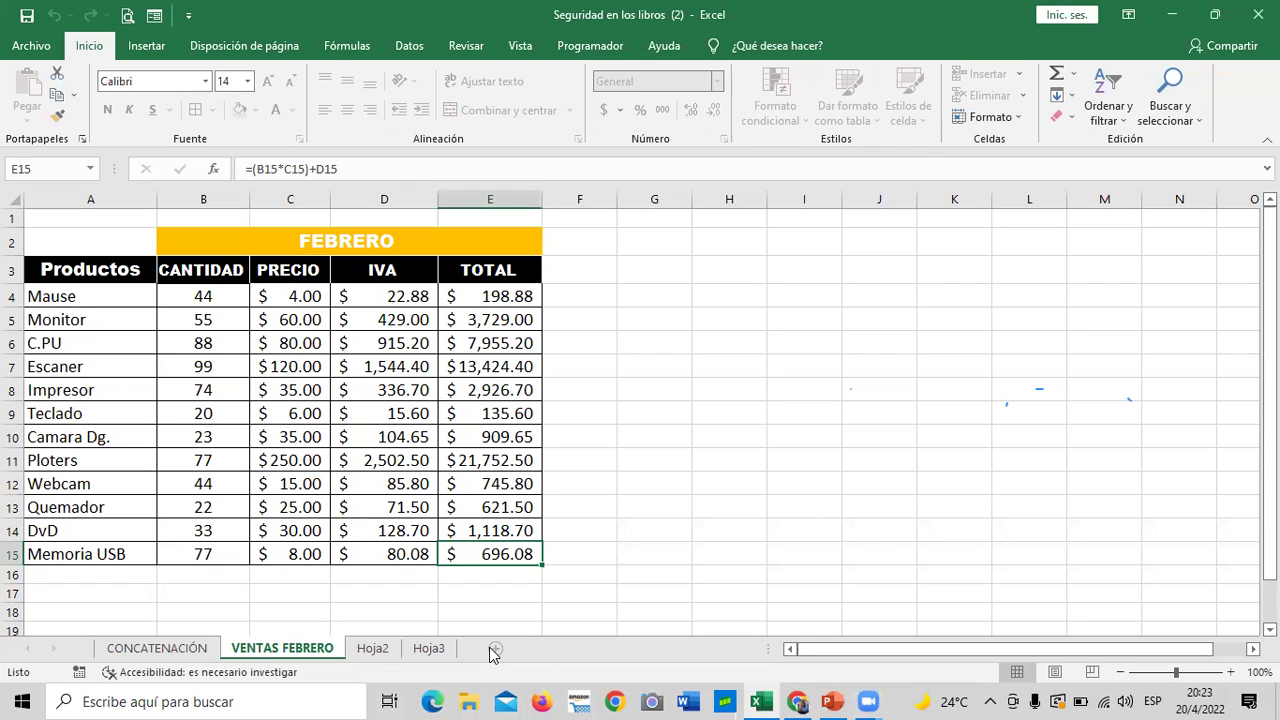
Add a blank sheet Hoja5, then go back to VENTAS FEBRERO
left_click(643, 556)
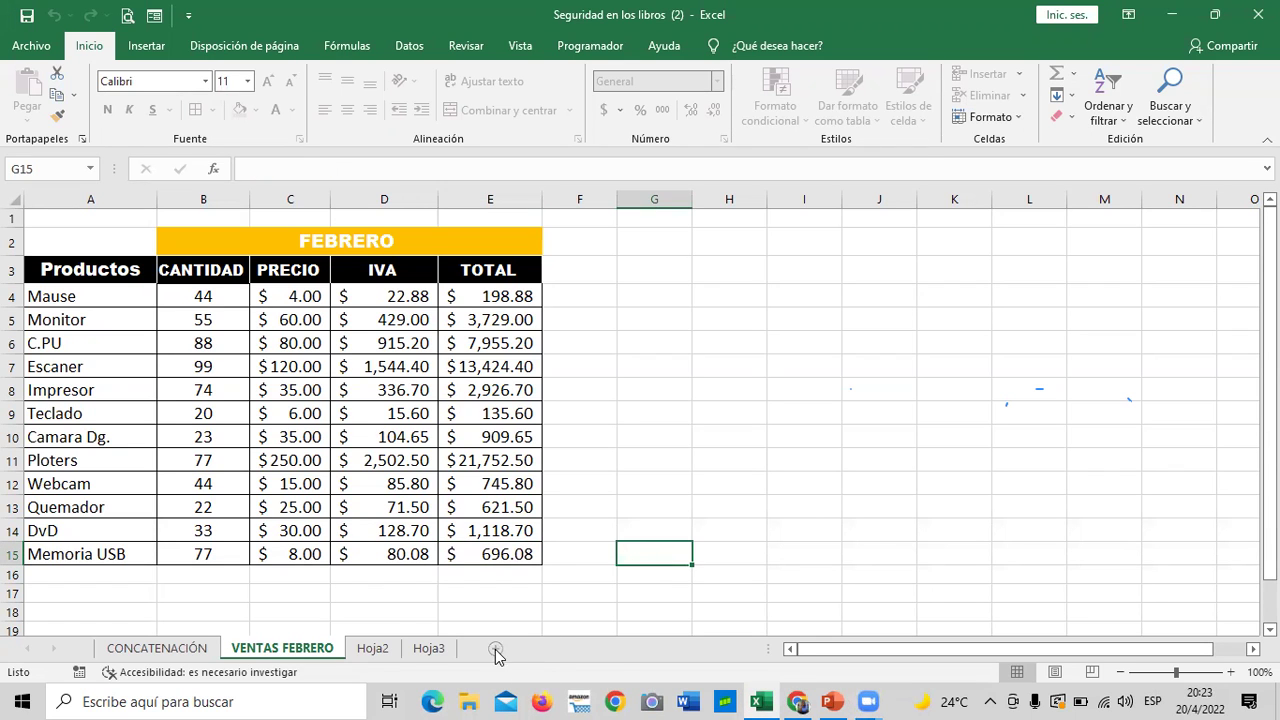
left_click(496, 649)
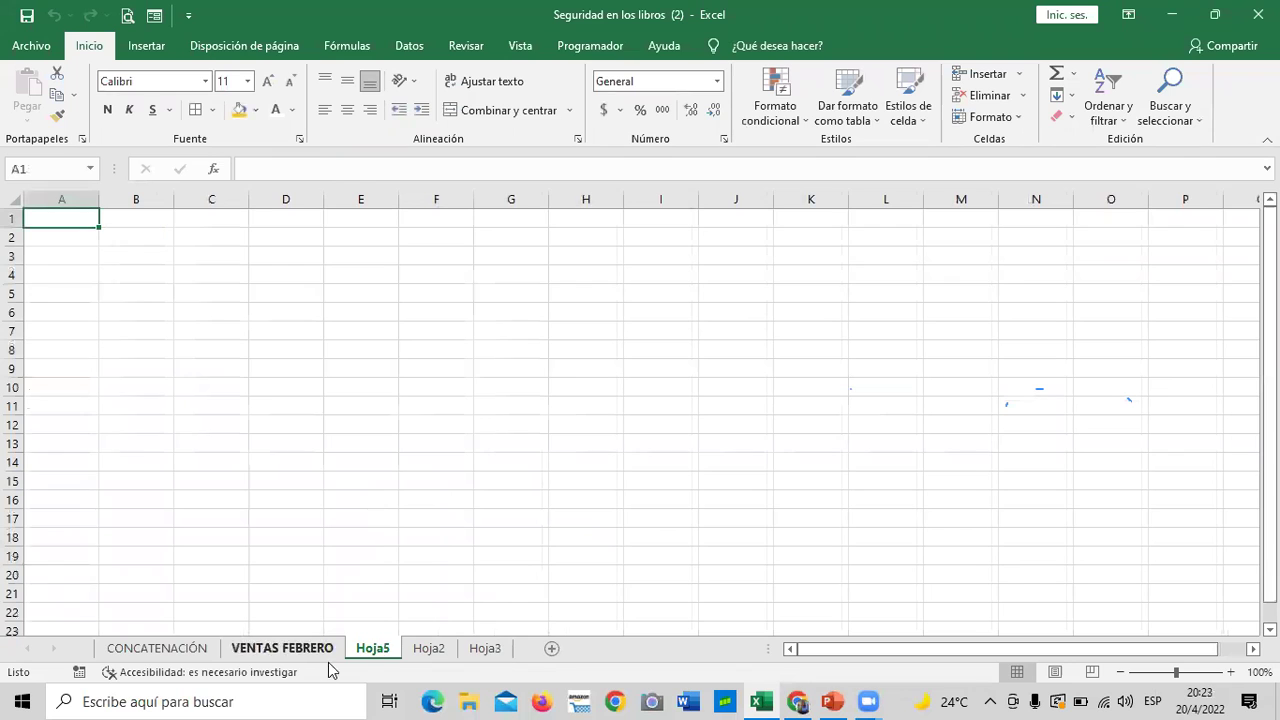
left_click(302, 650)
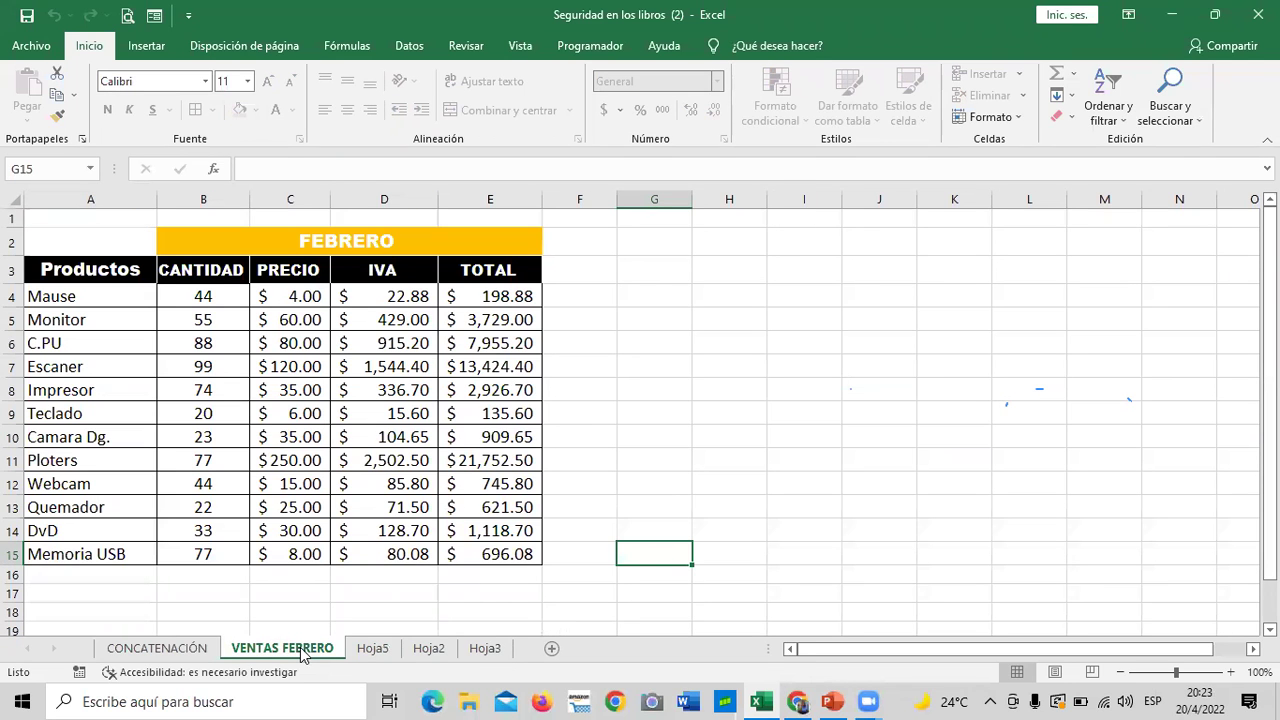
Try typing 5 into protected PRECIO cell C4, then cancel the unlock prompt
left_click(625, 356)
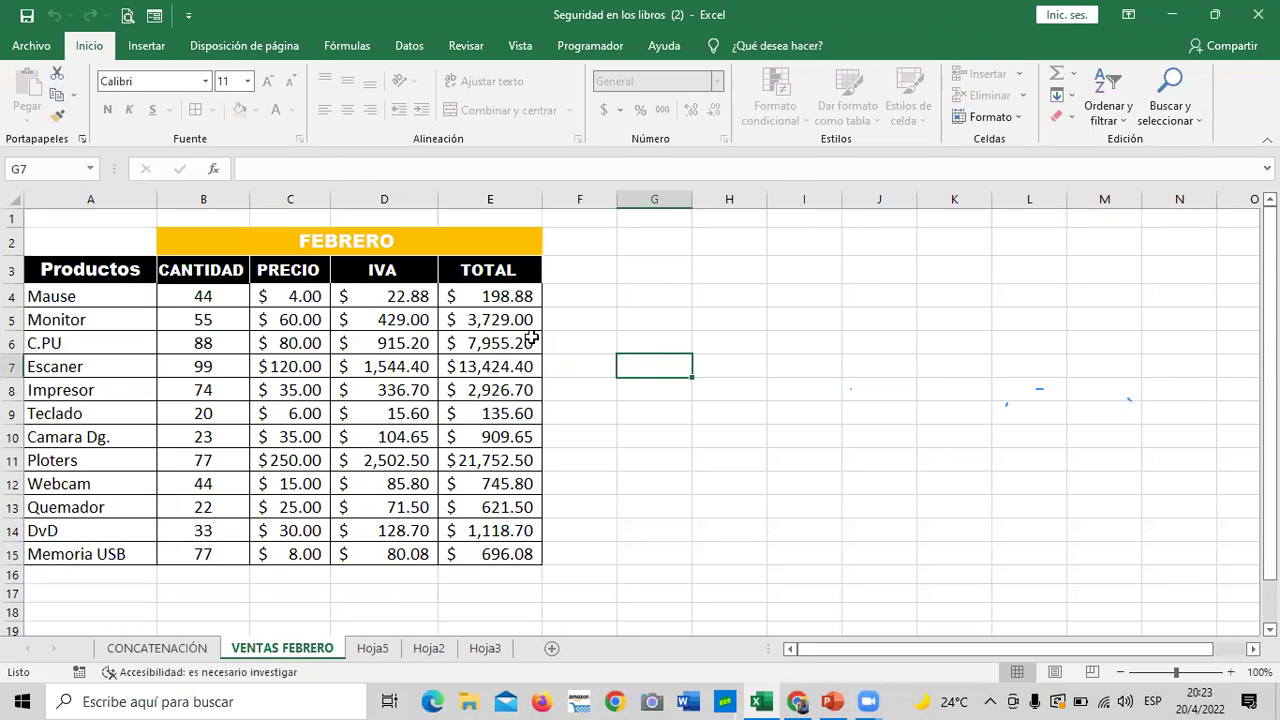
left_click(506, 304)
left_click(384, 296)
left_click(277, 301)
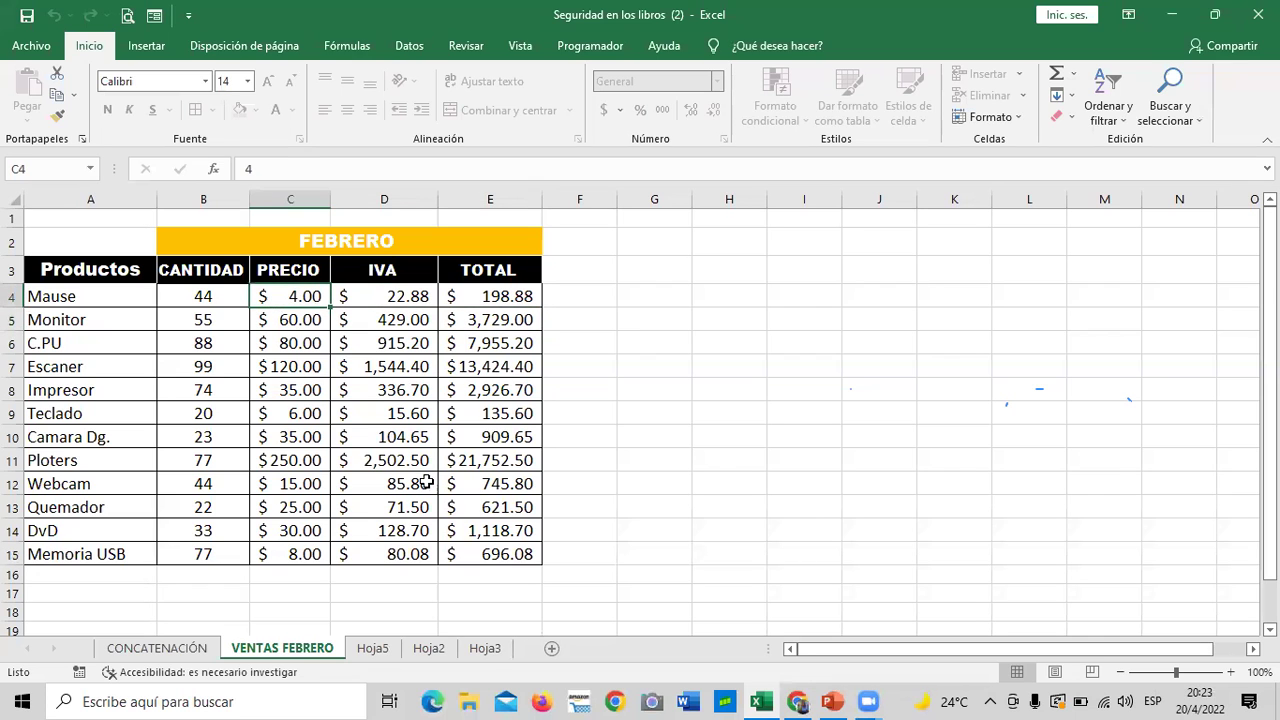
key("5")
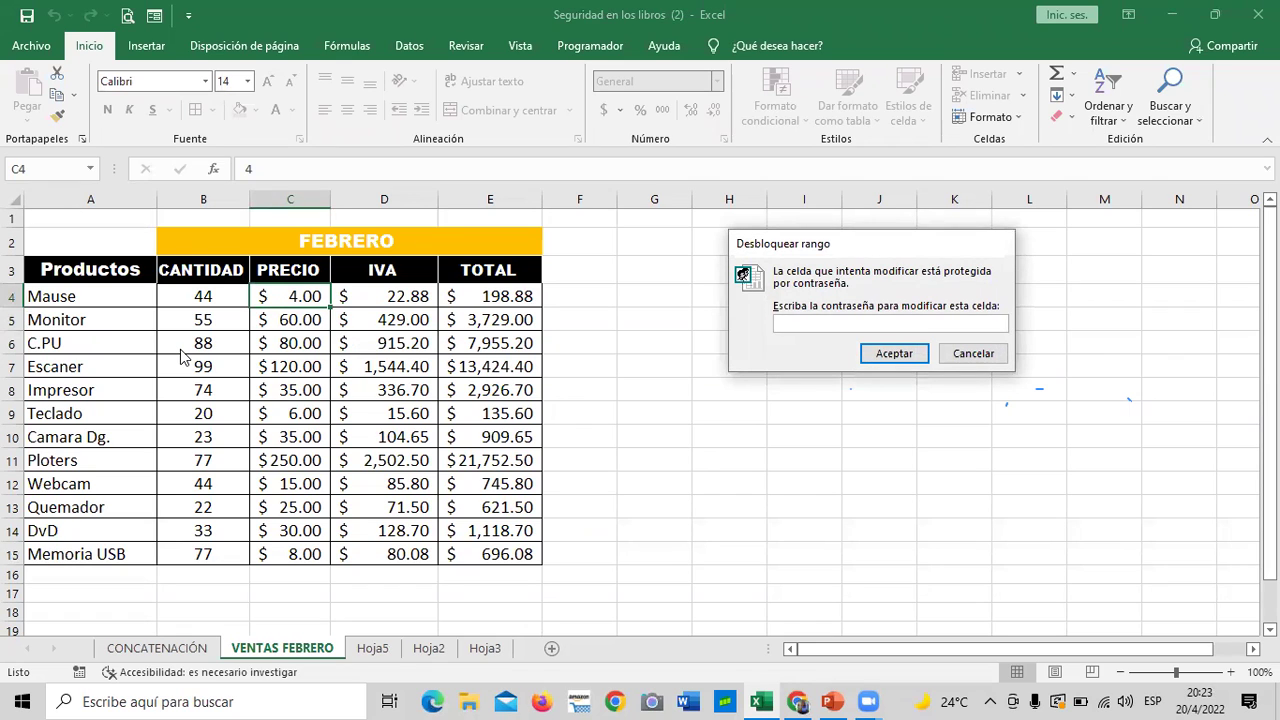
left_click(985, 353)
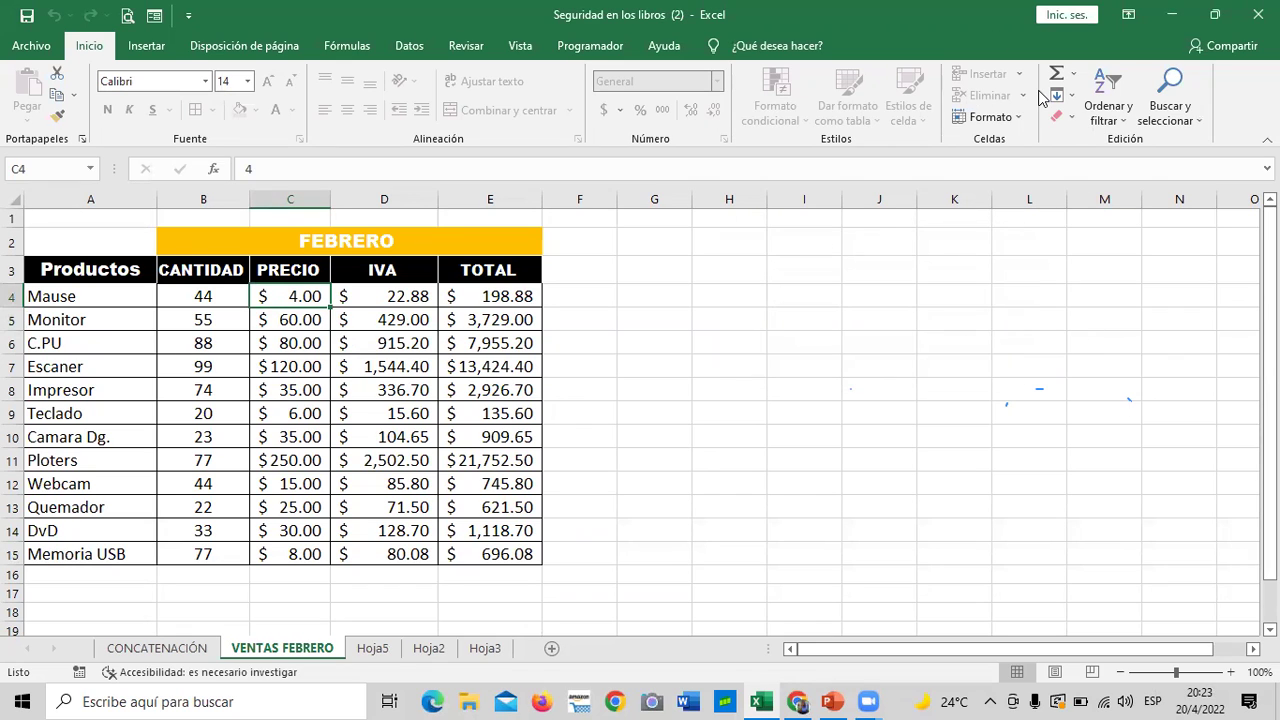
Try deleting the Memoria USB total in E15 to bring up Desbloquear rango
left_click(823, 517)
left_click(503, 571)
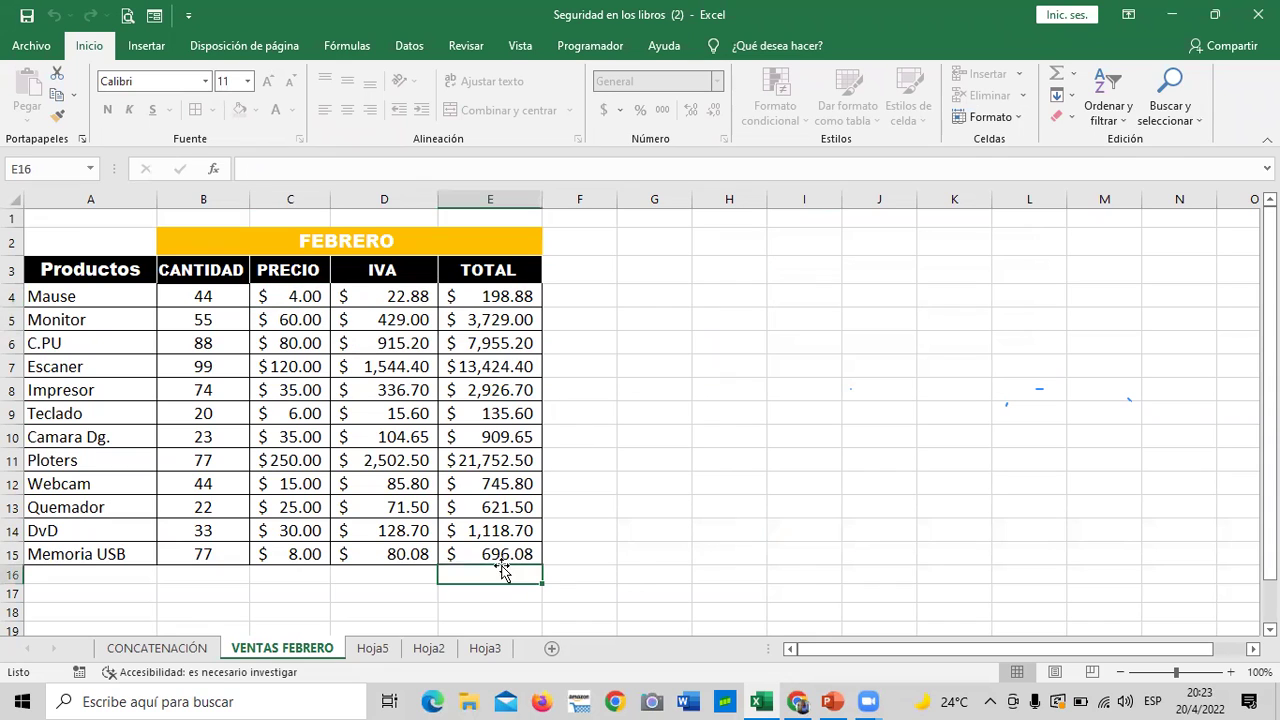
left_click(500, 556)
key("Delete")
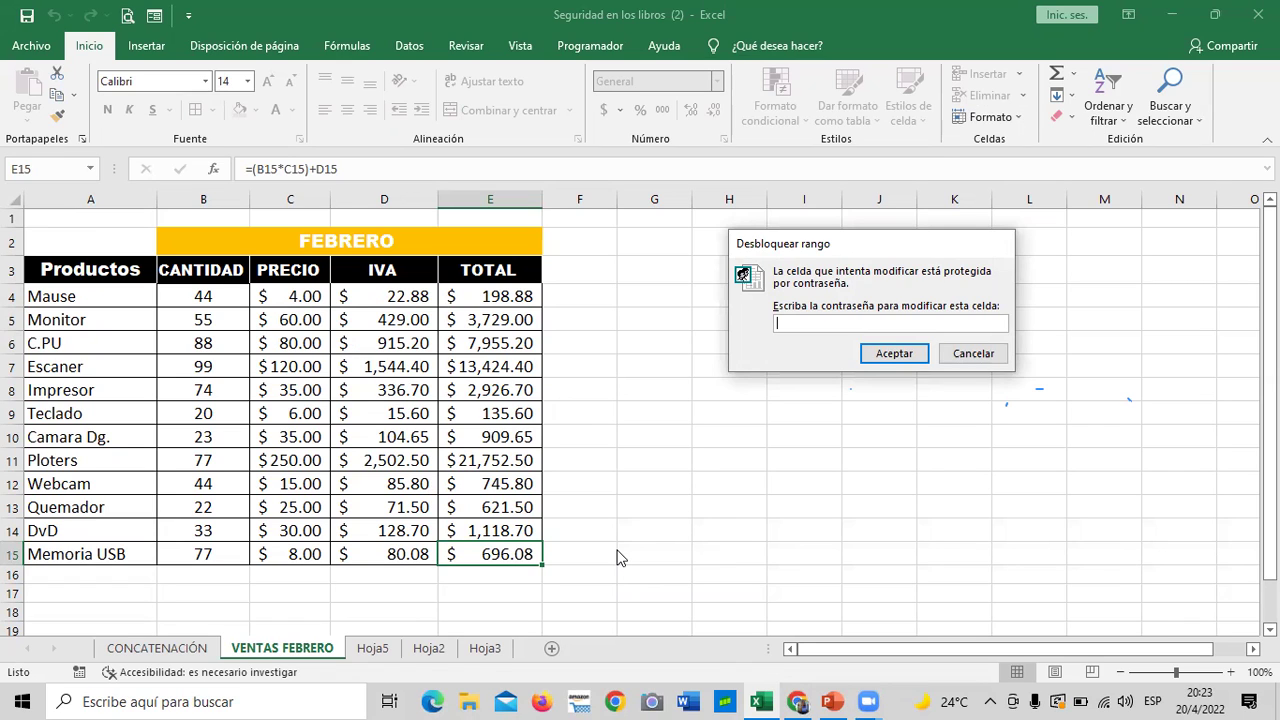
Unlock the range with its password, clearing the E15 total
key("Return")
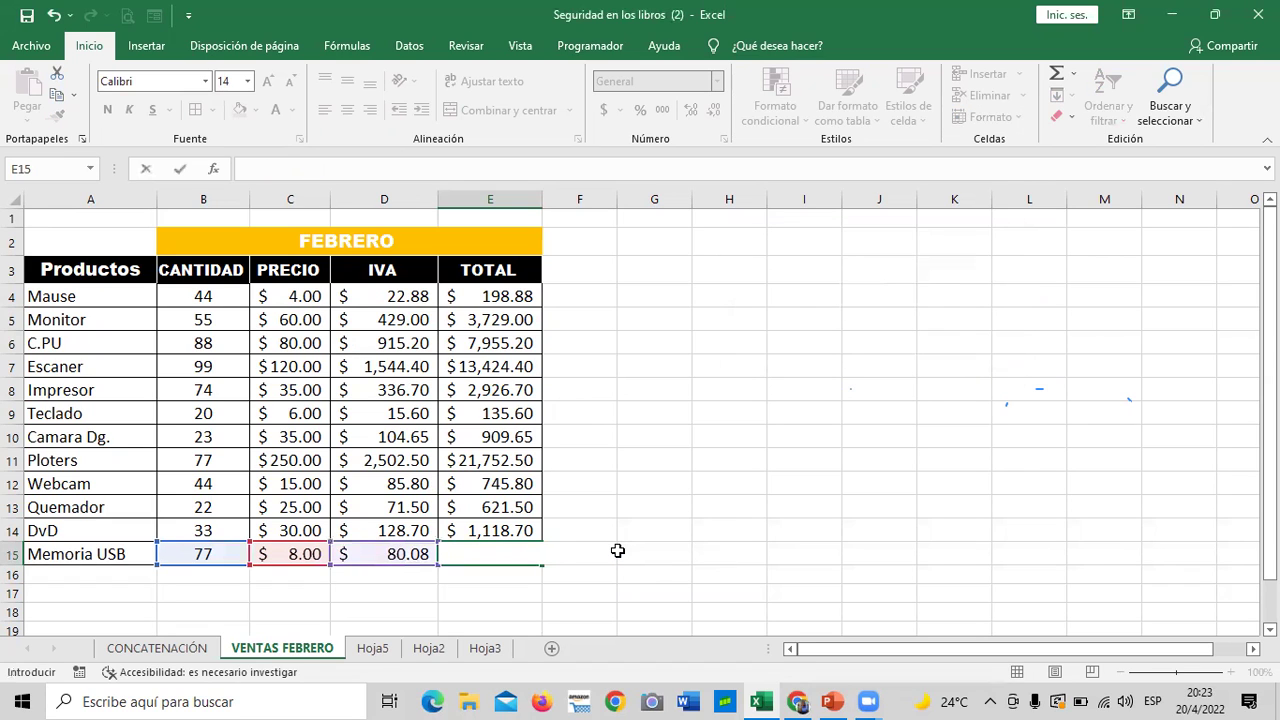
left_click(730, 502)
Clear the DvD total in E14, then undo twice to restore E14 and E15
left_click(506, 530)
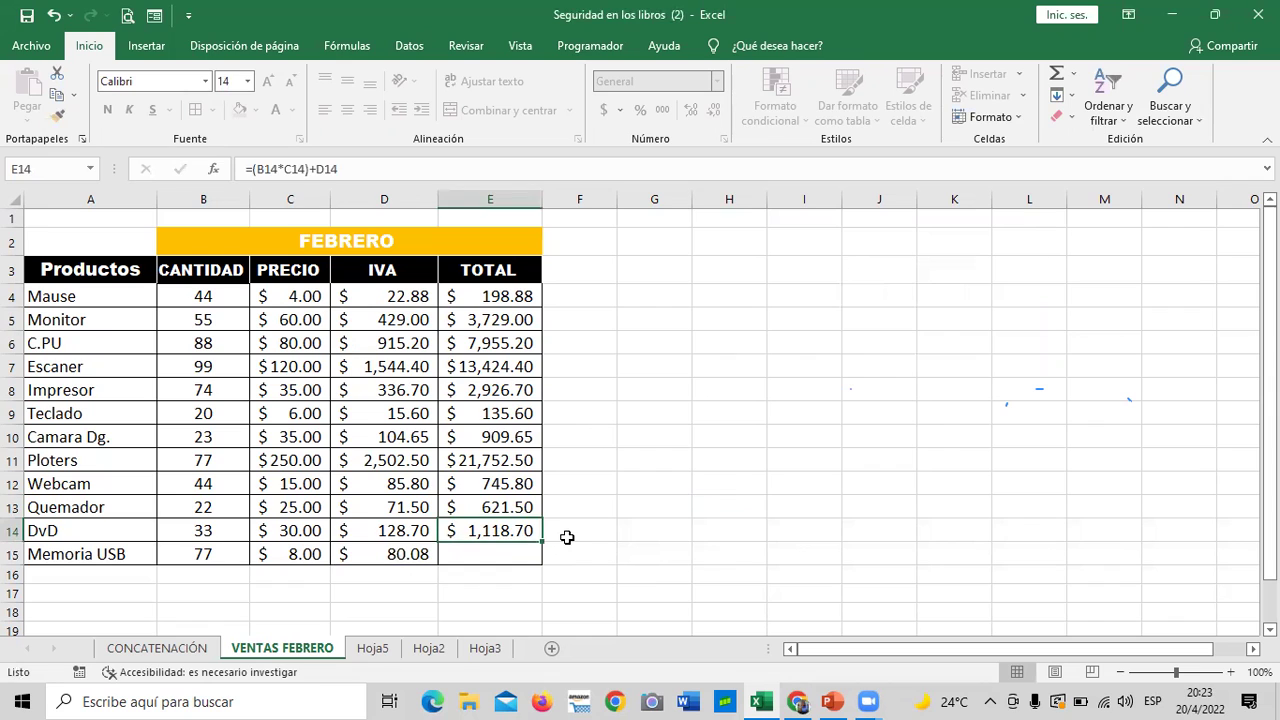
key("F2")
key("Escape")
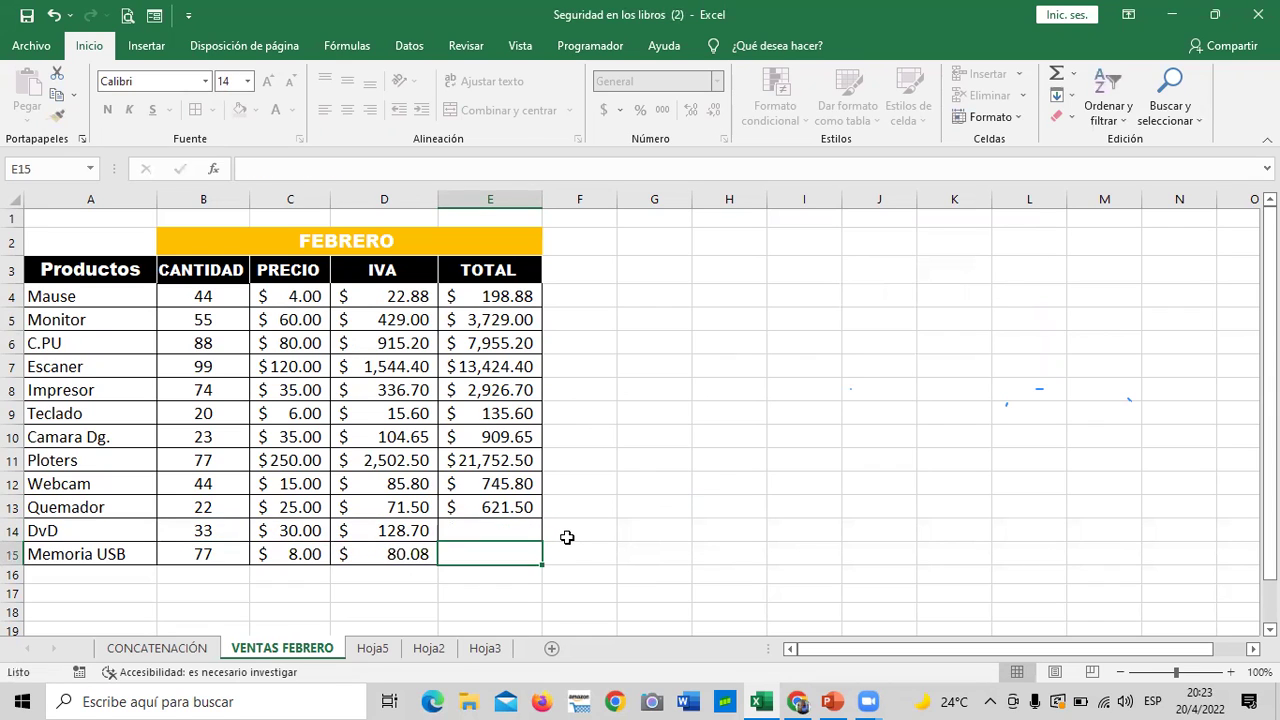
left_click(658, 481)
key("ctrl+z")
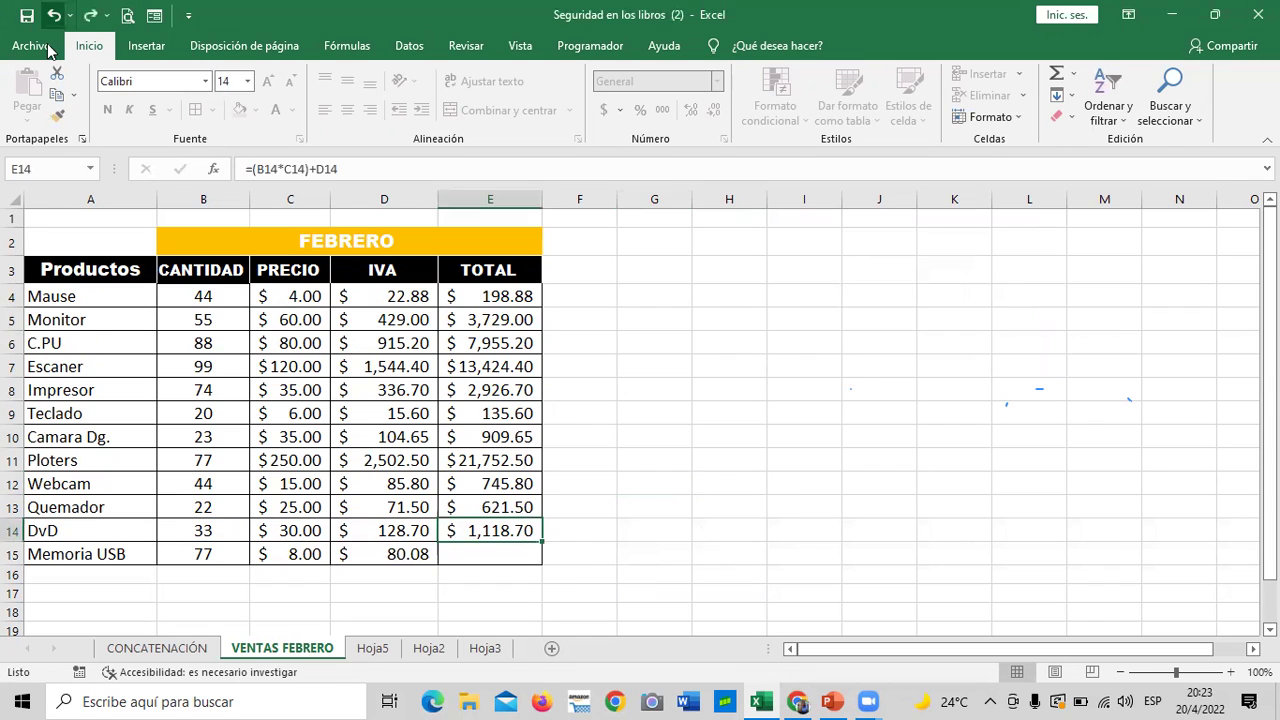
key("ctrl+z")
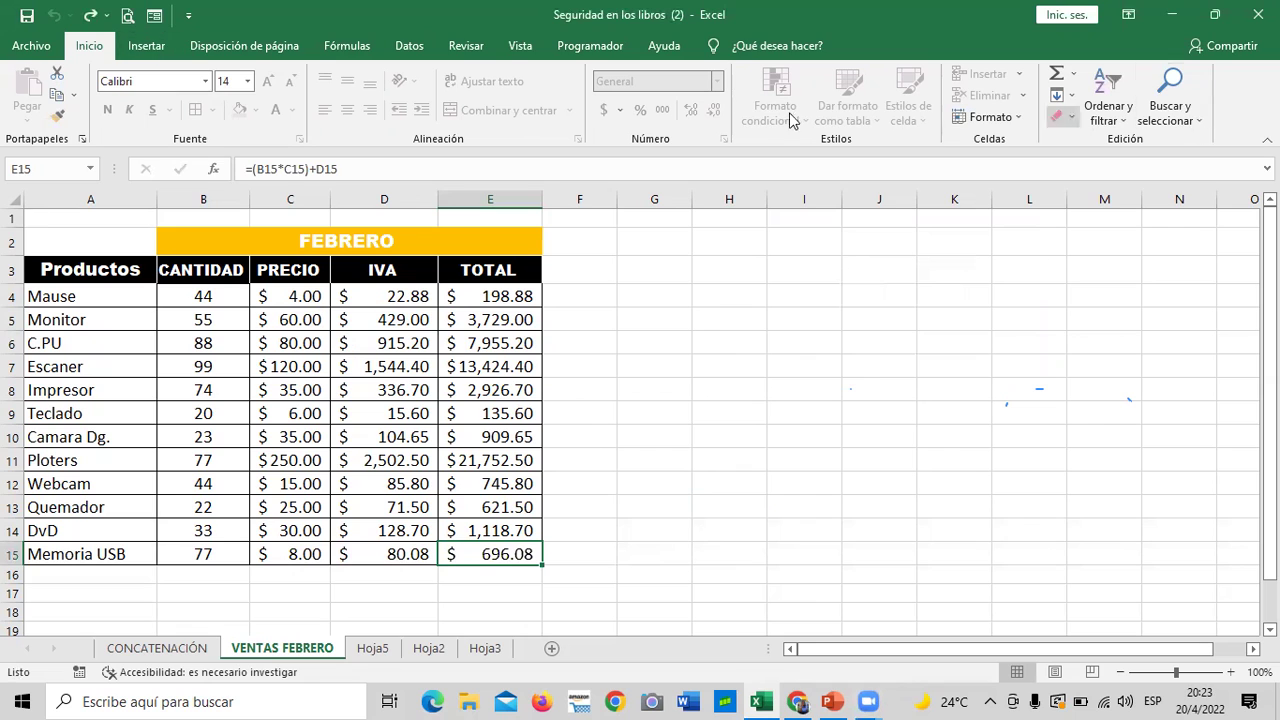
Unprotect the VENTAS FEBRERO sheet via Revisar > Desproteger hoja using its password
left_click(467, 47)
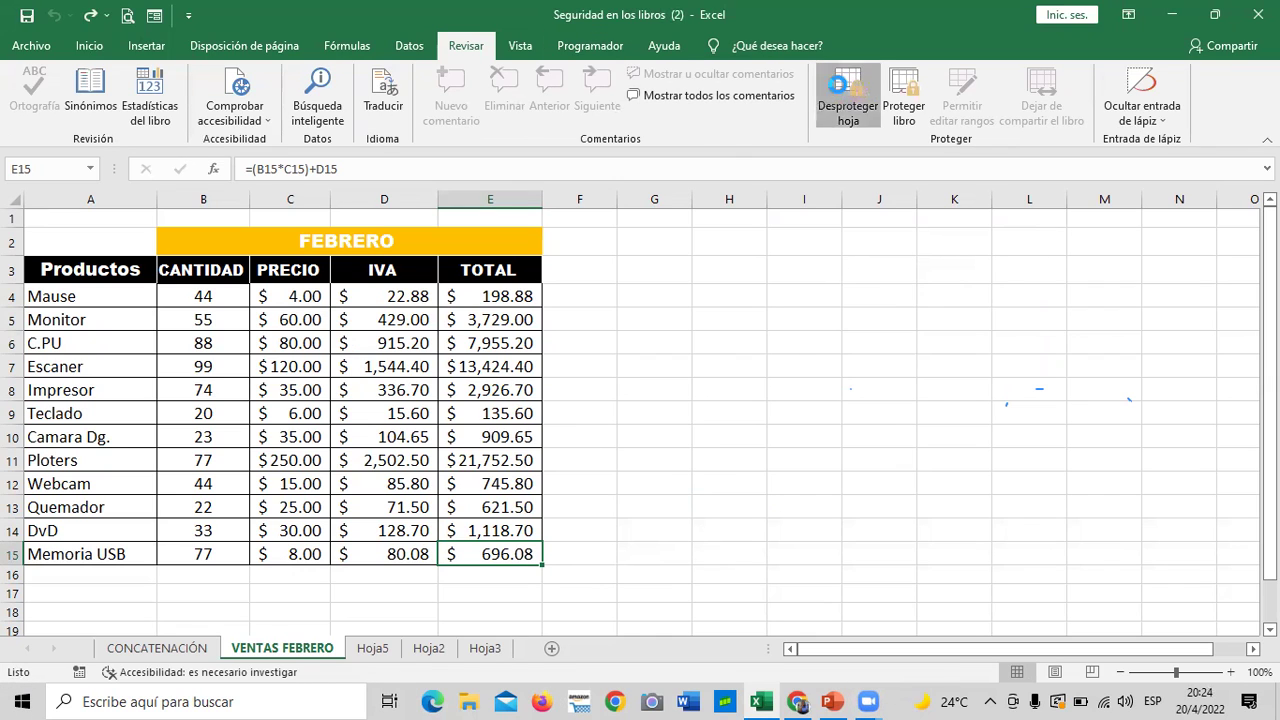
left_click(848, 100)
key("Return")
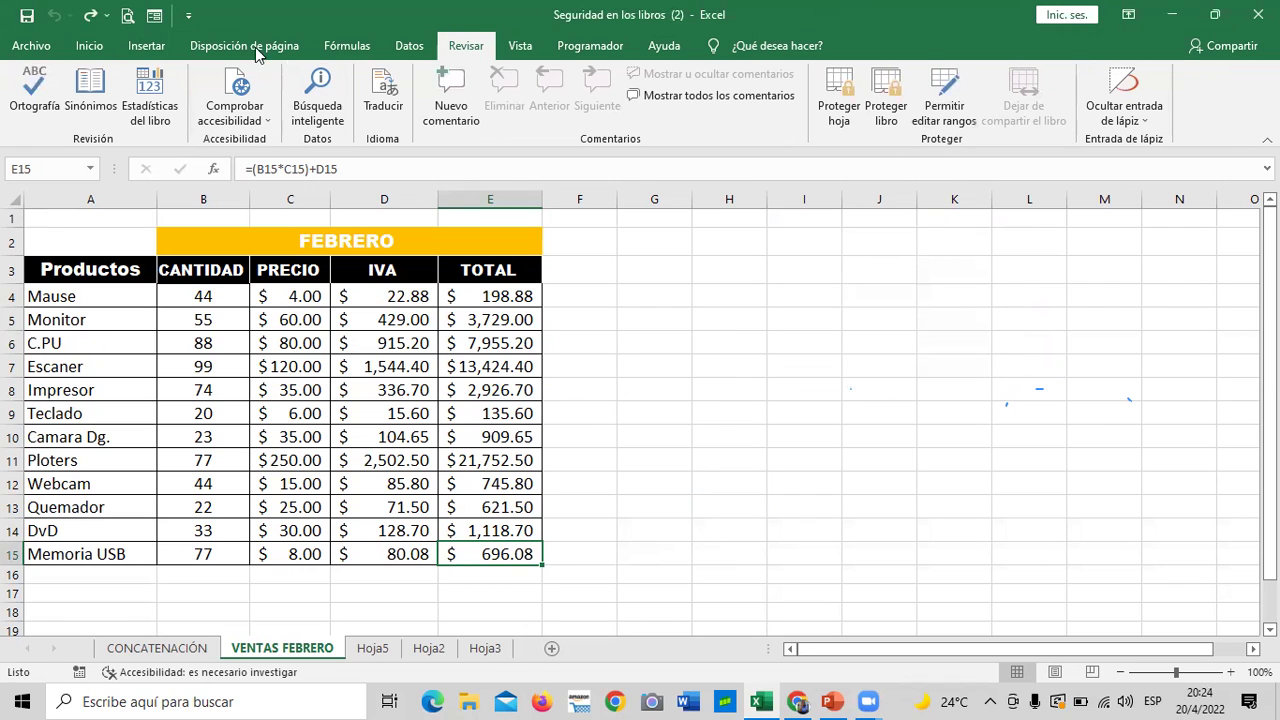
scroll(90, 50, "up", 4)
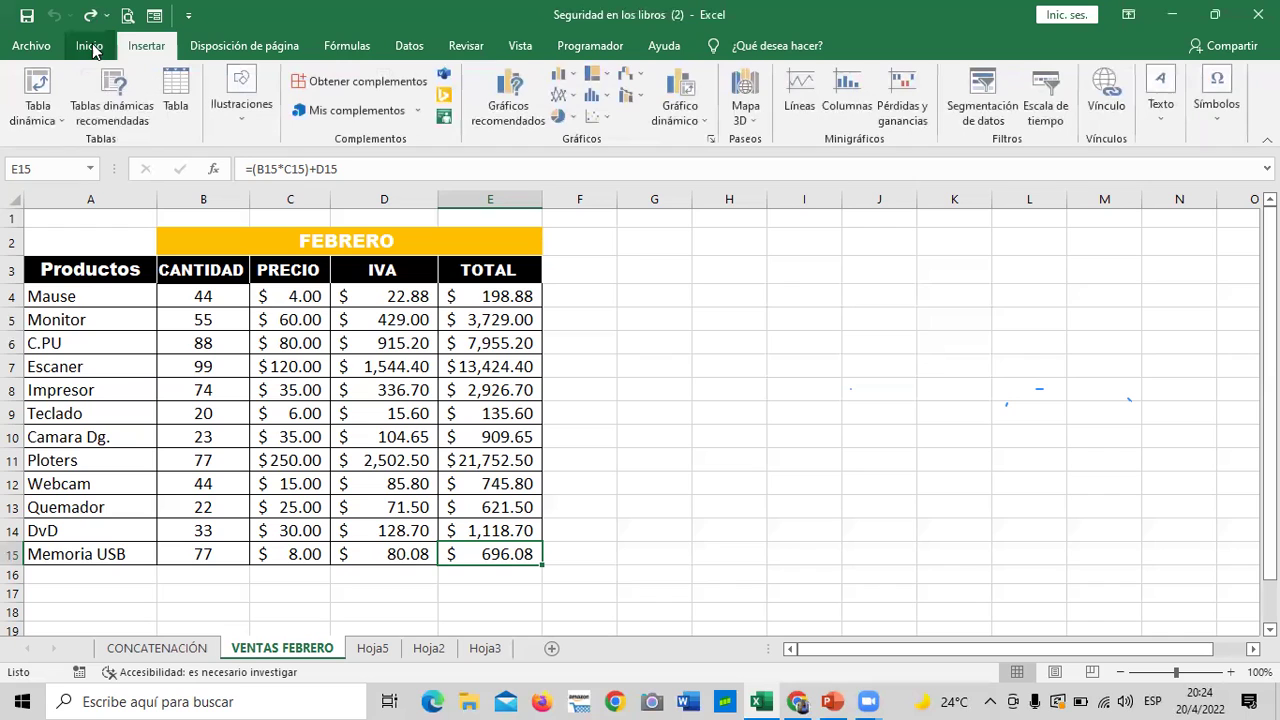
scroll(95, 48, "up", 1)
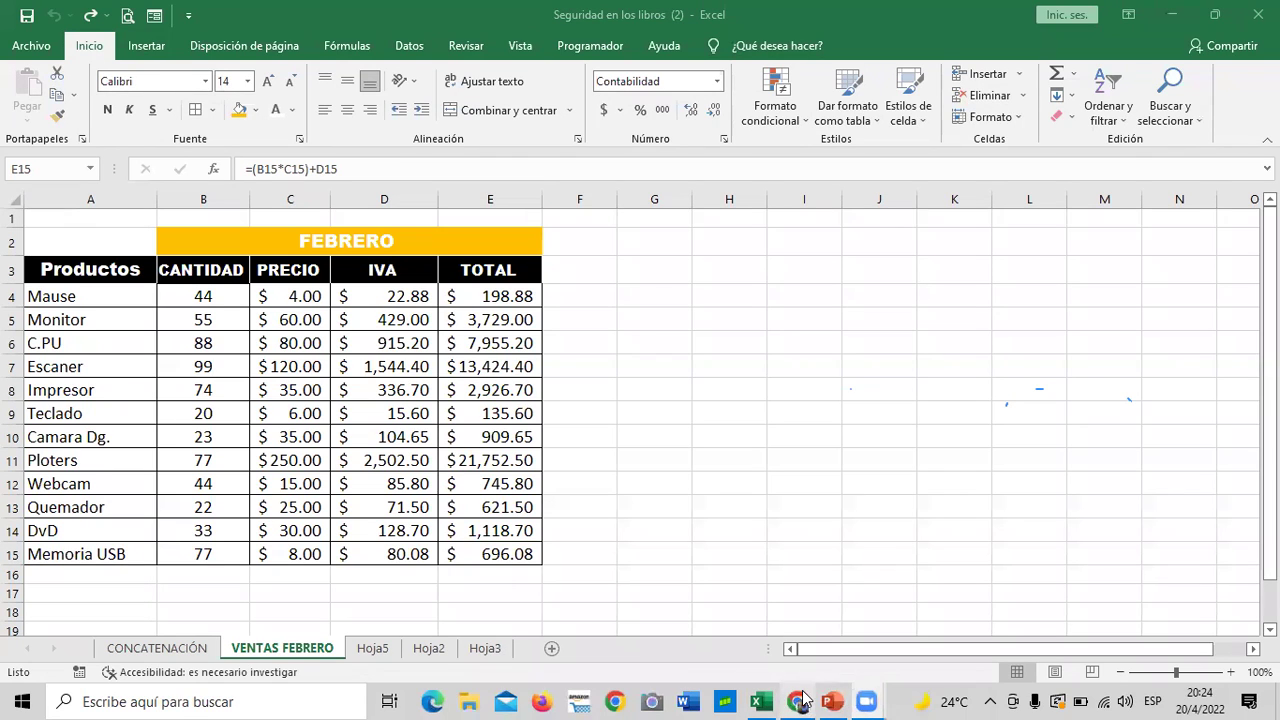
Scroll the course lesson to its Proteger libro illustration, then return to Excel
mouse_move(803, 698)
left_click(828, 663)
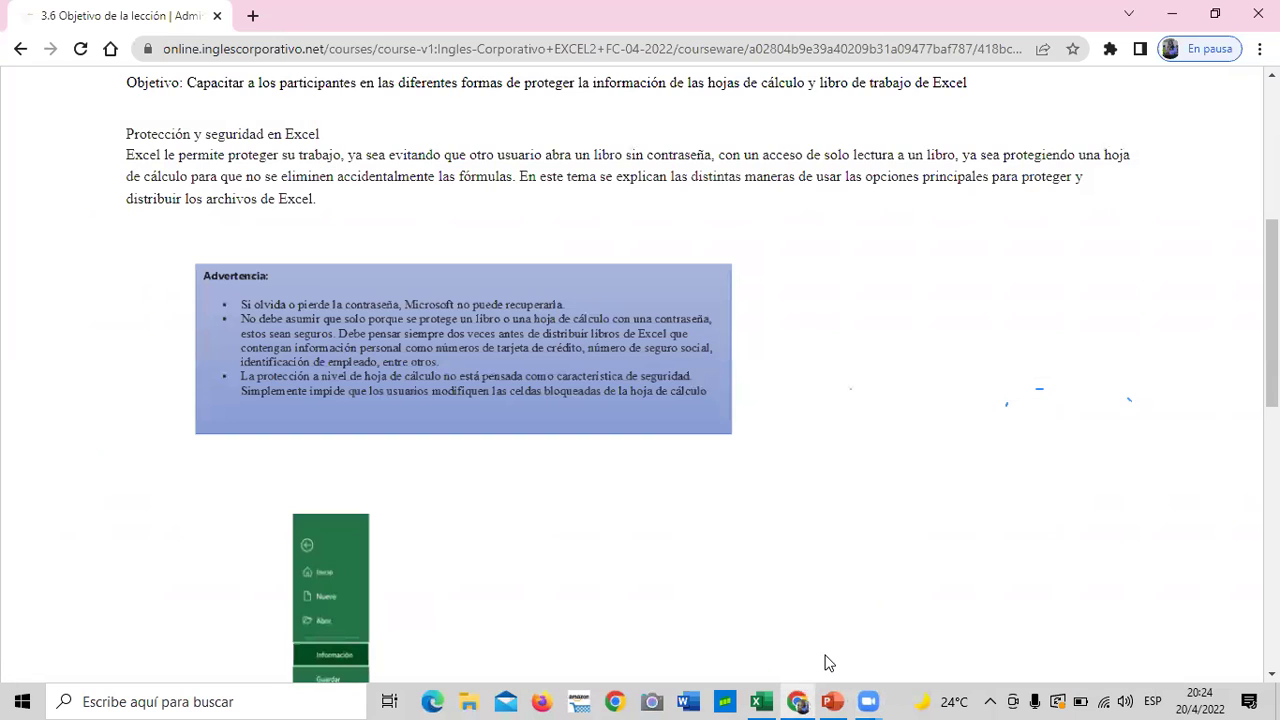
scroll(590, 472, "down", 2)
scroll(570, 462, "down", 2)
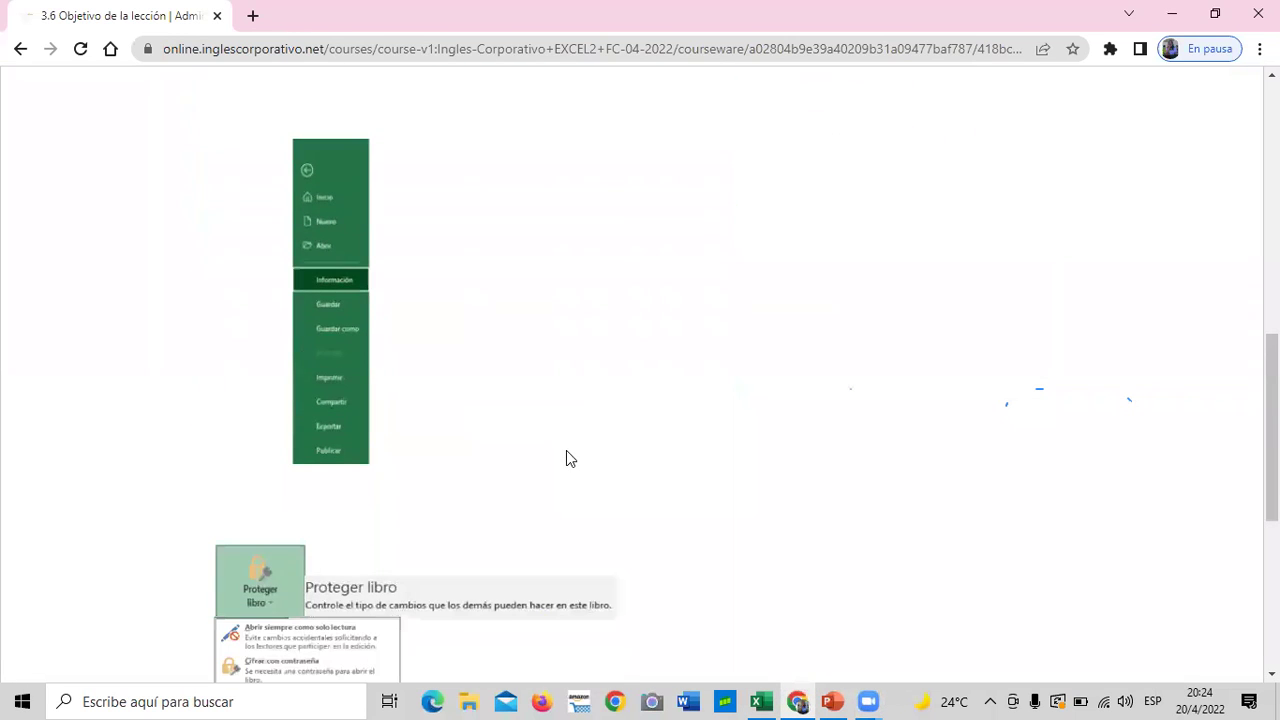
scroll(449, 509, "down", 4)
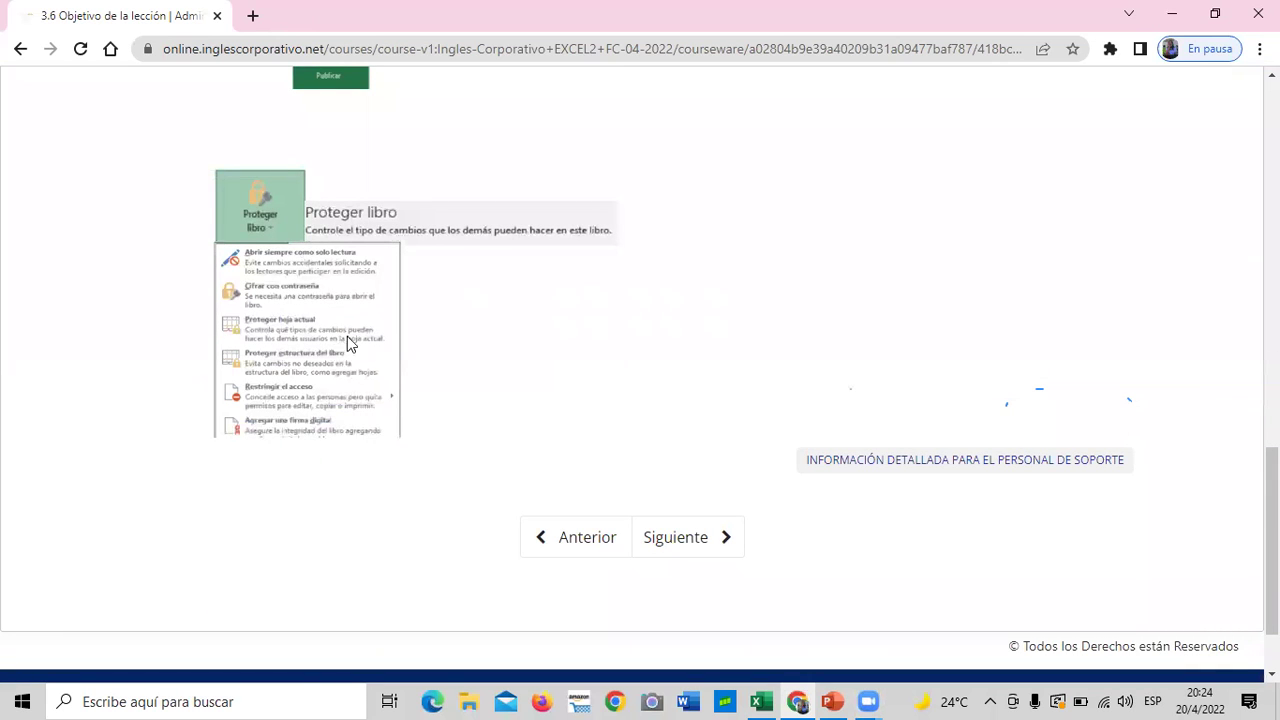
scroll(518, 556, "up", 2)
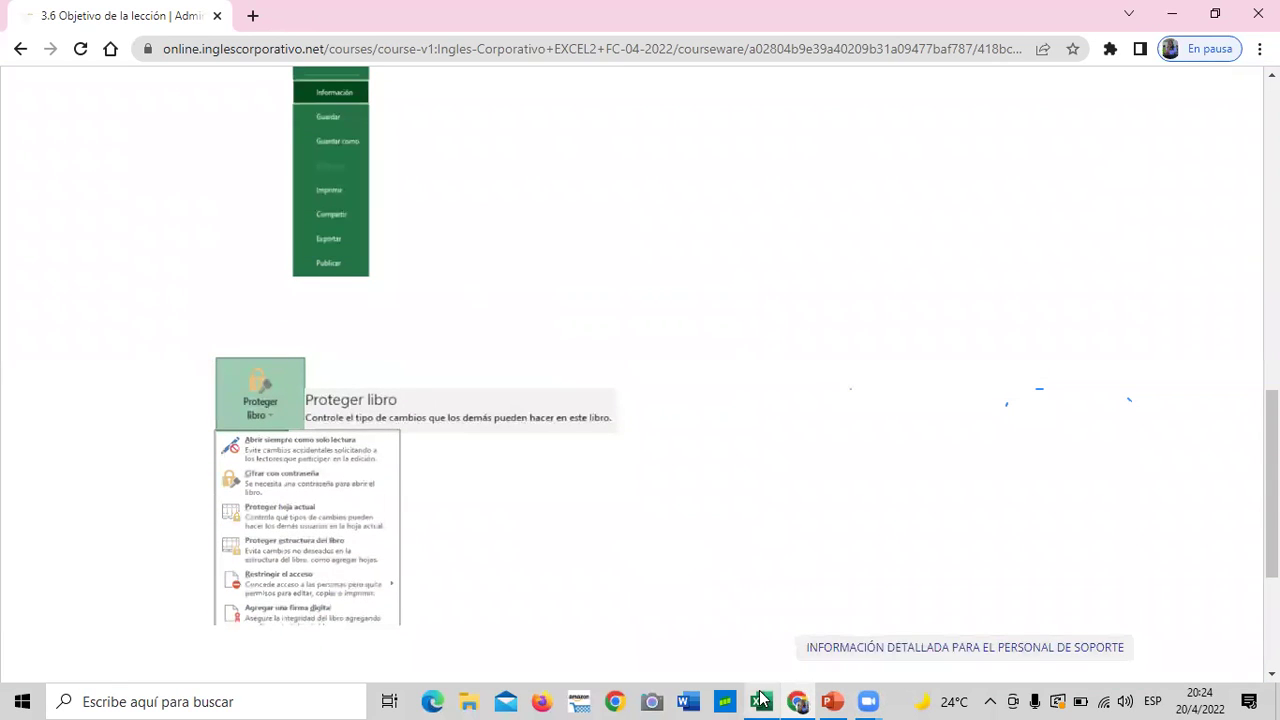
left_click(761, 701)
Browse the Proteger libro options on Archivo > Información, then go back to the worksheet
left_click(32, 46)
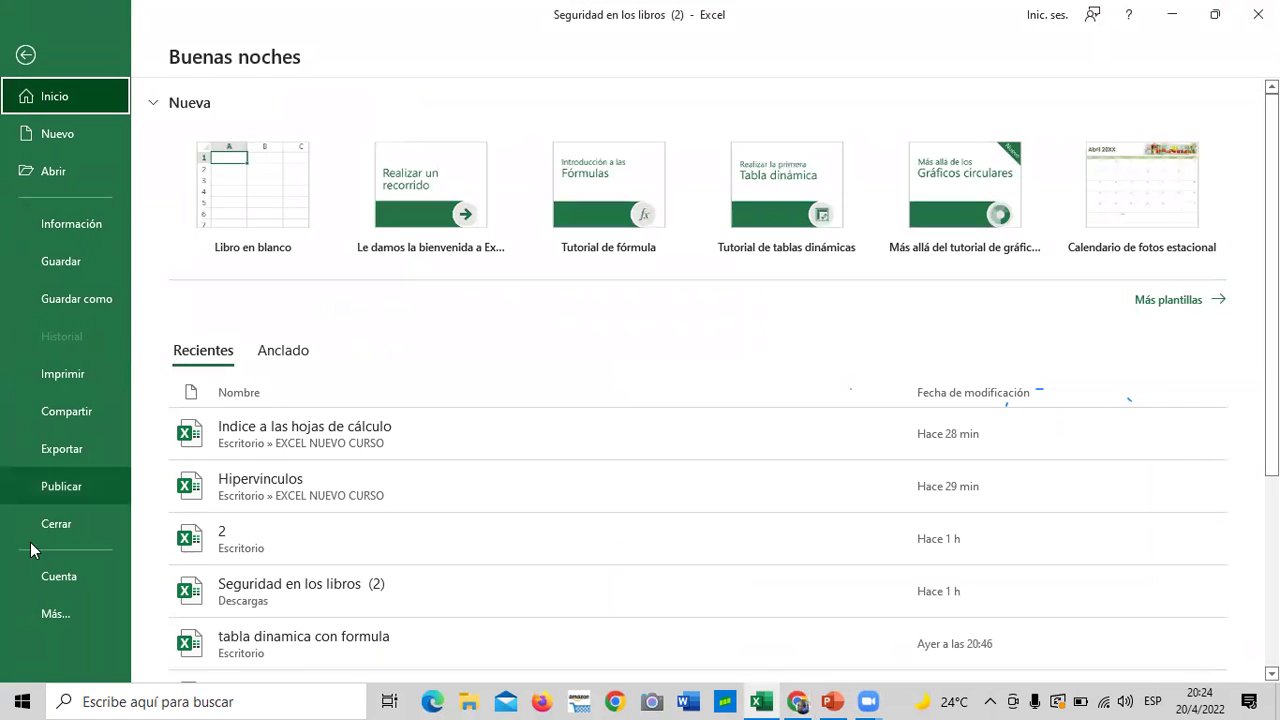
left_click(86, 225)
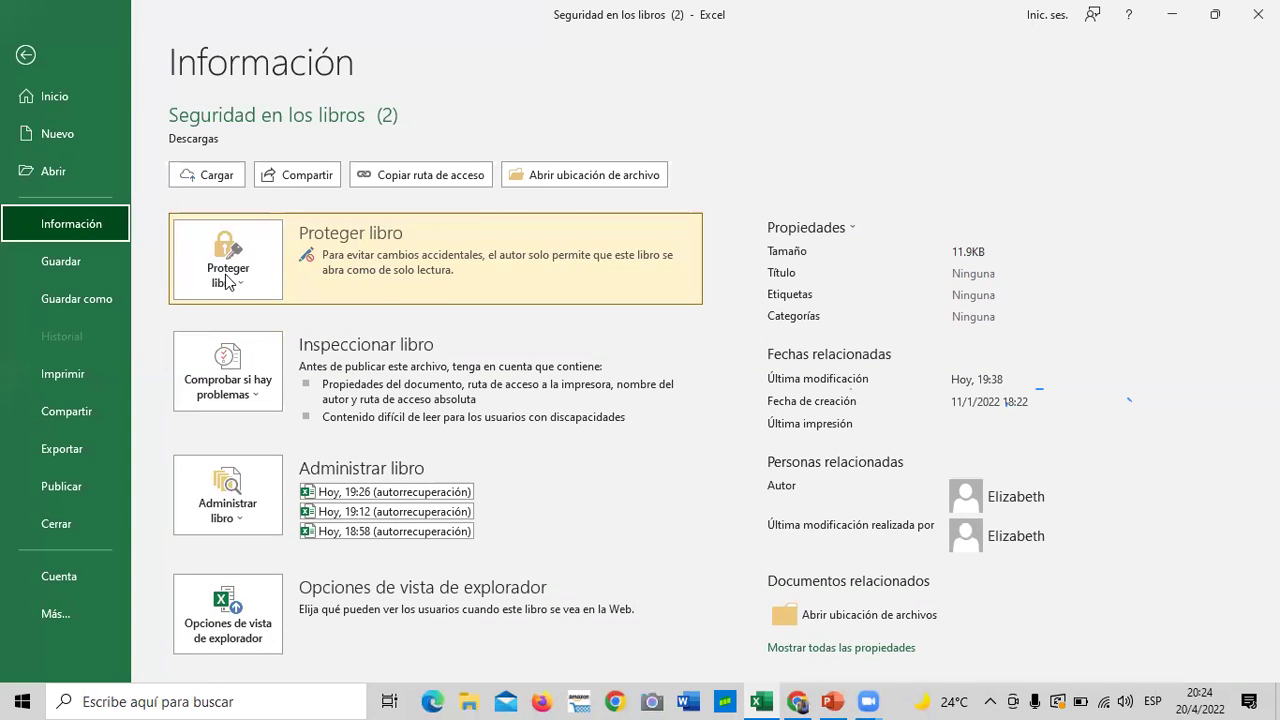
left_click(212, 276)
left_click(244, 278)
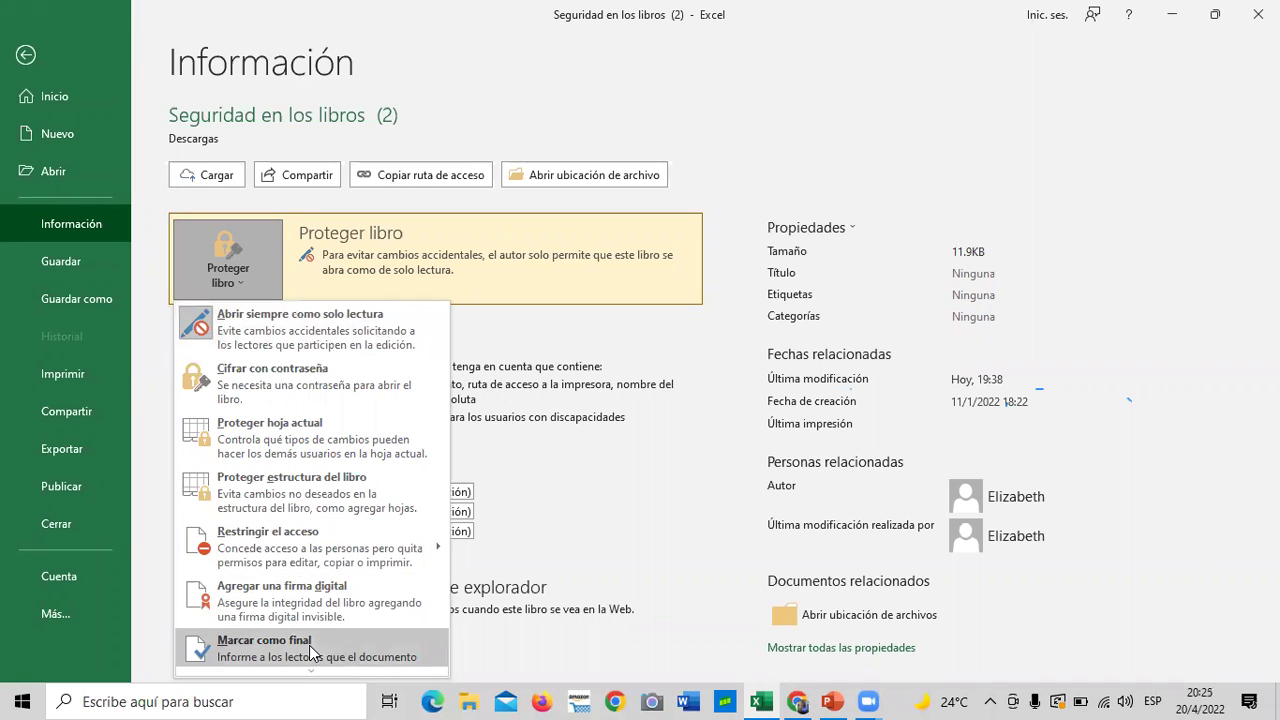
scroll(315, 620, "down", 1)
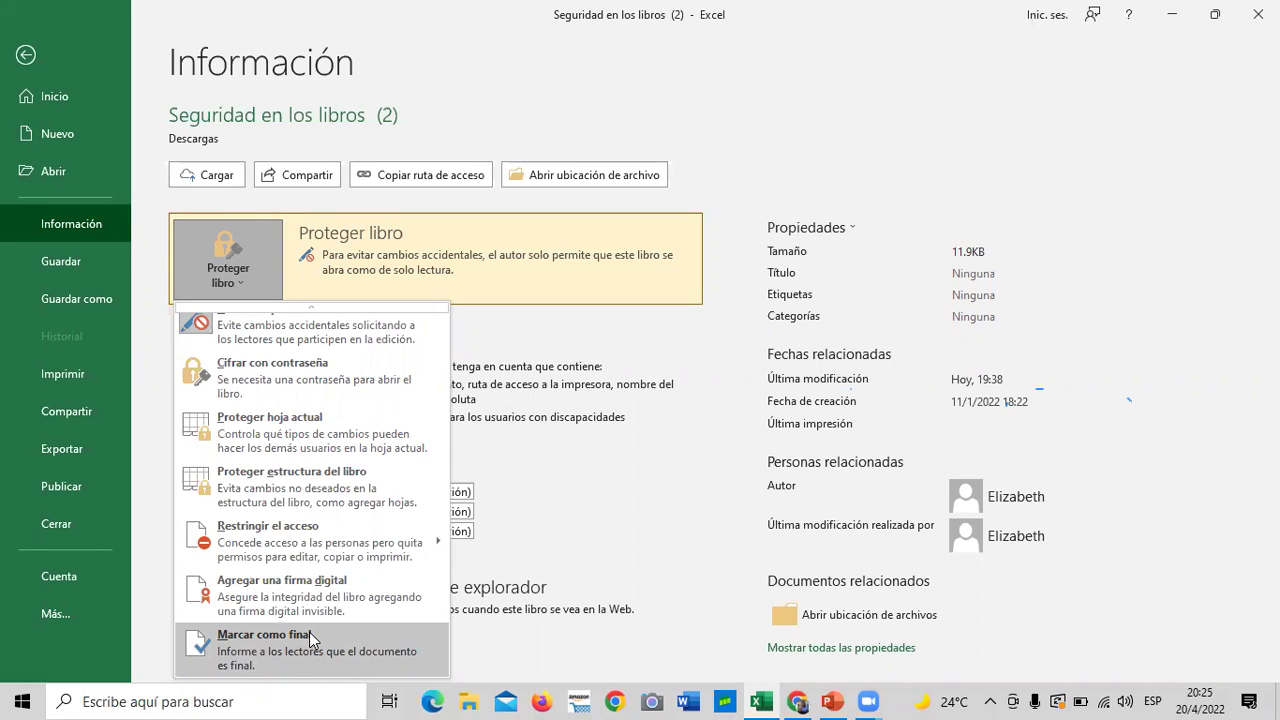
mouse_move(285, 530)
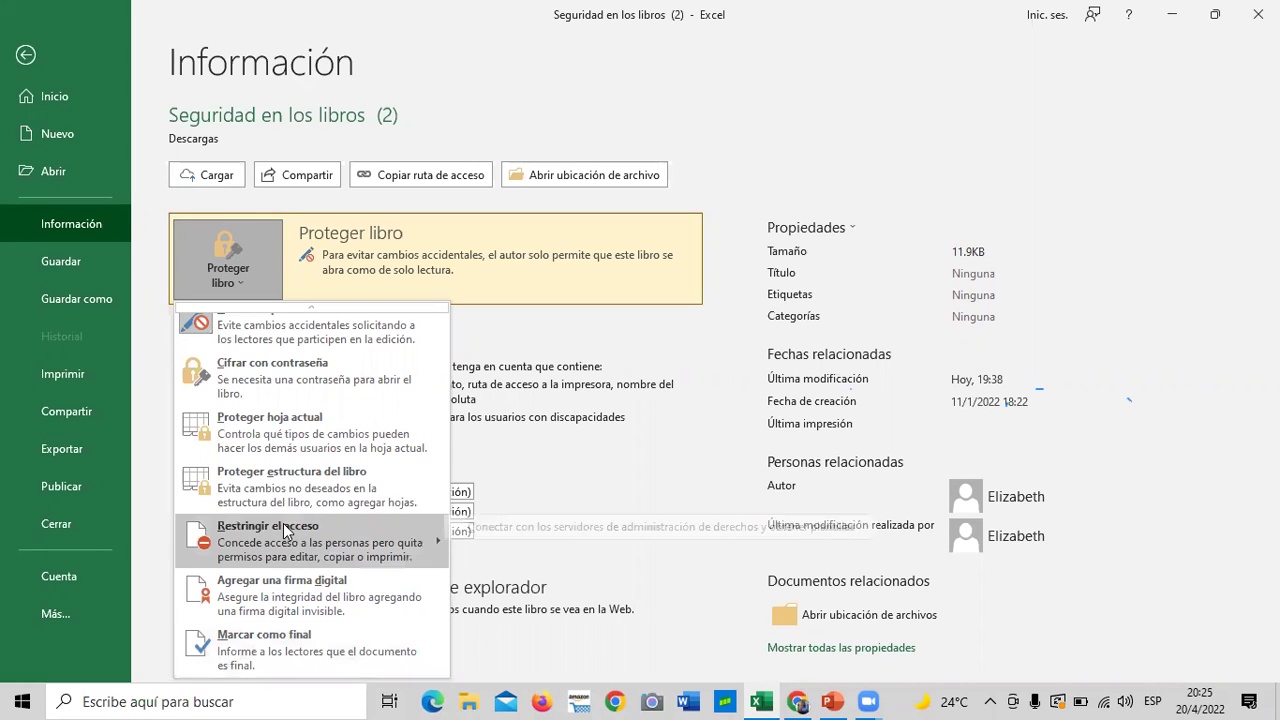
left_click(40, 55)
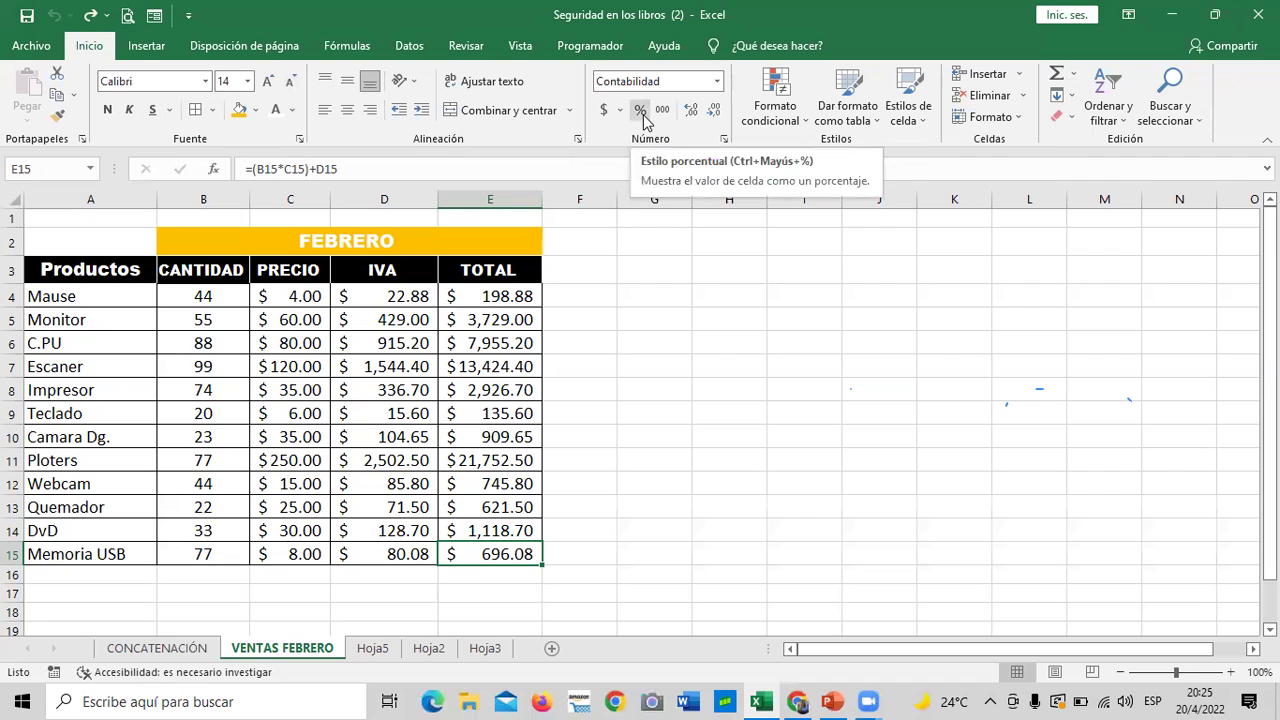
Select empty cell H7 beside the FEBRERO table
left_click(709, 362)
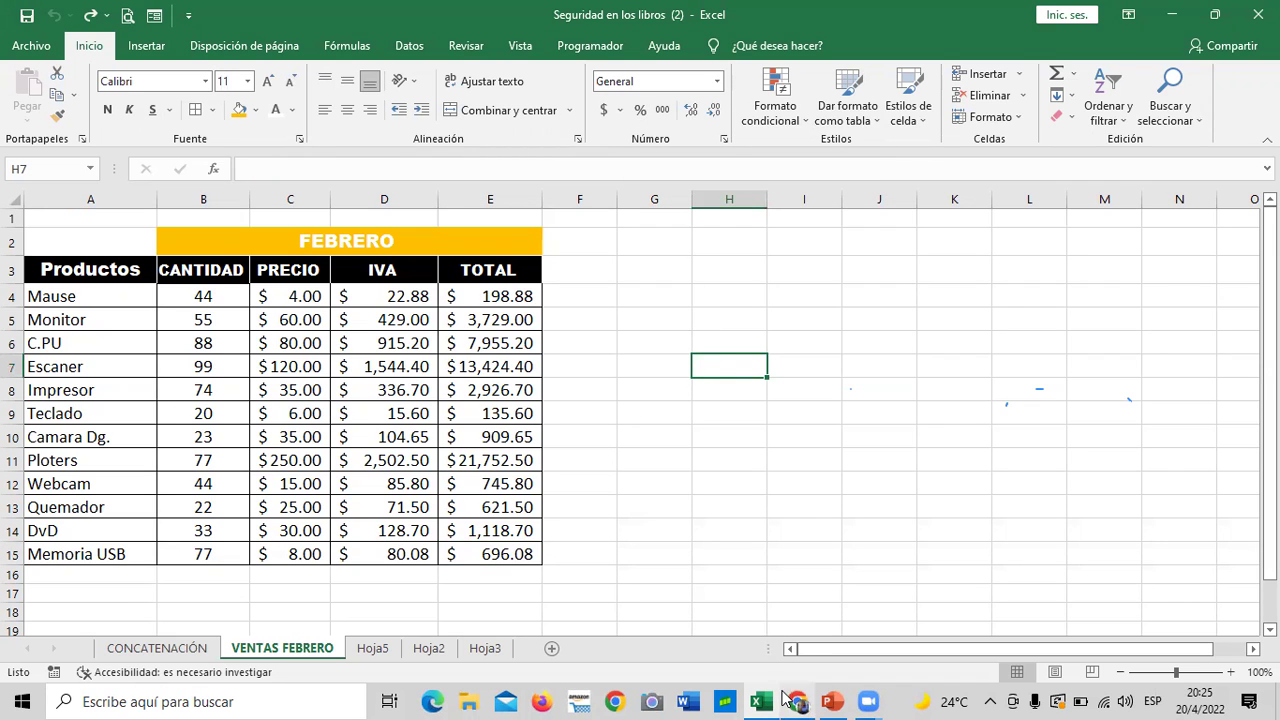
Switch to the course page and advance to lesson 3.7 with Siguiente
mouse_move(801, 699)
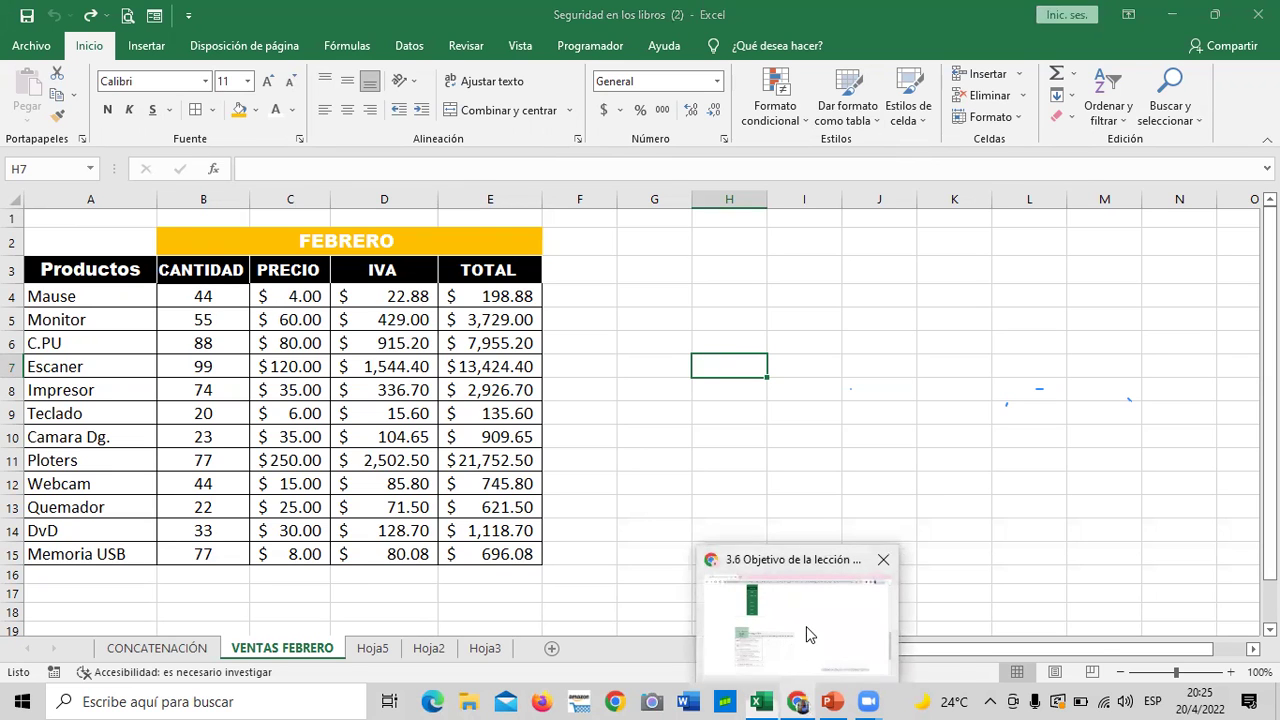
left_click(806, 626)
scroll(752, 592, "down", 3)
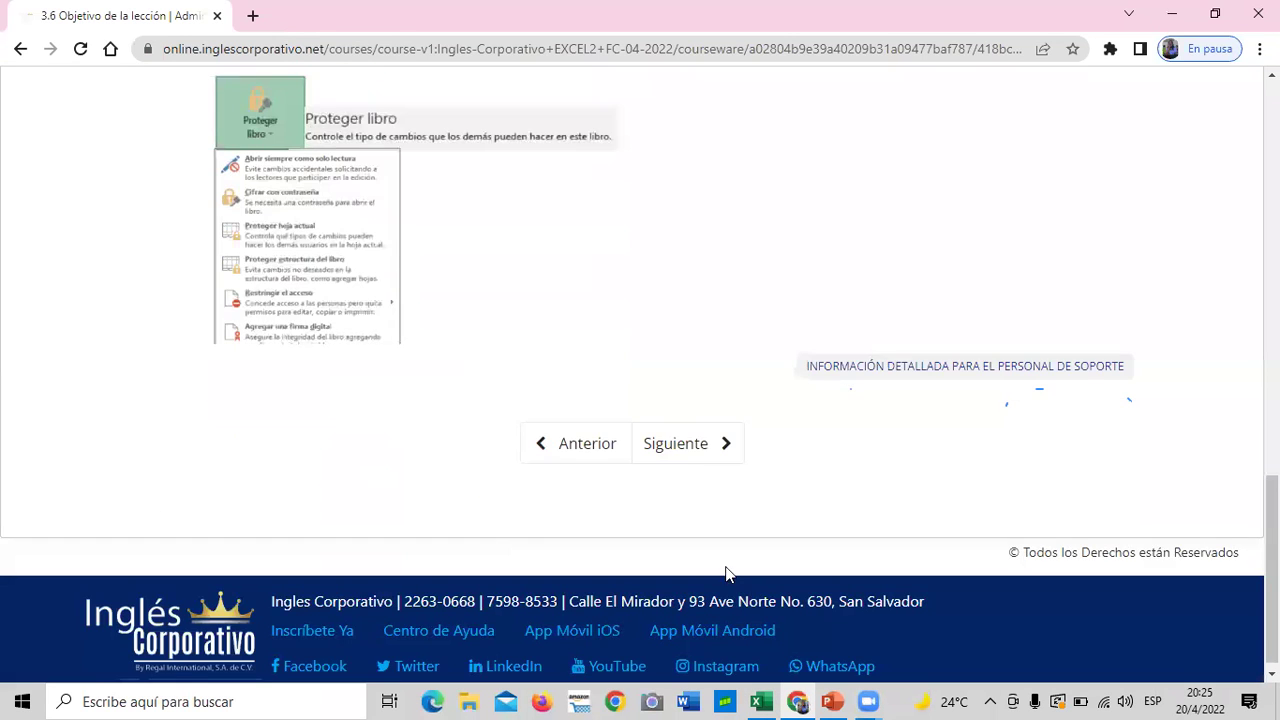
scroll(697, 611, "up", 5)
scroll(697, 608, "up", 5)
scroll(695, 598, "up", 2)
scroll(697, 604, "down", 4)
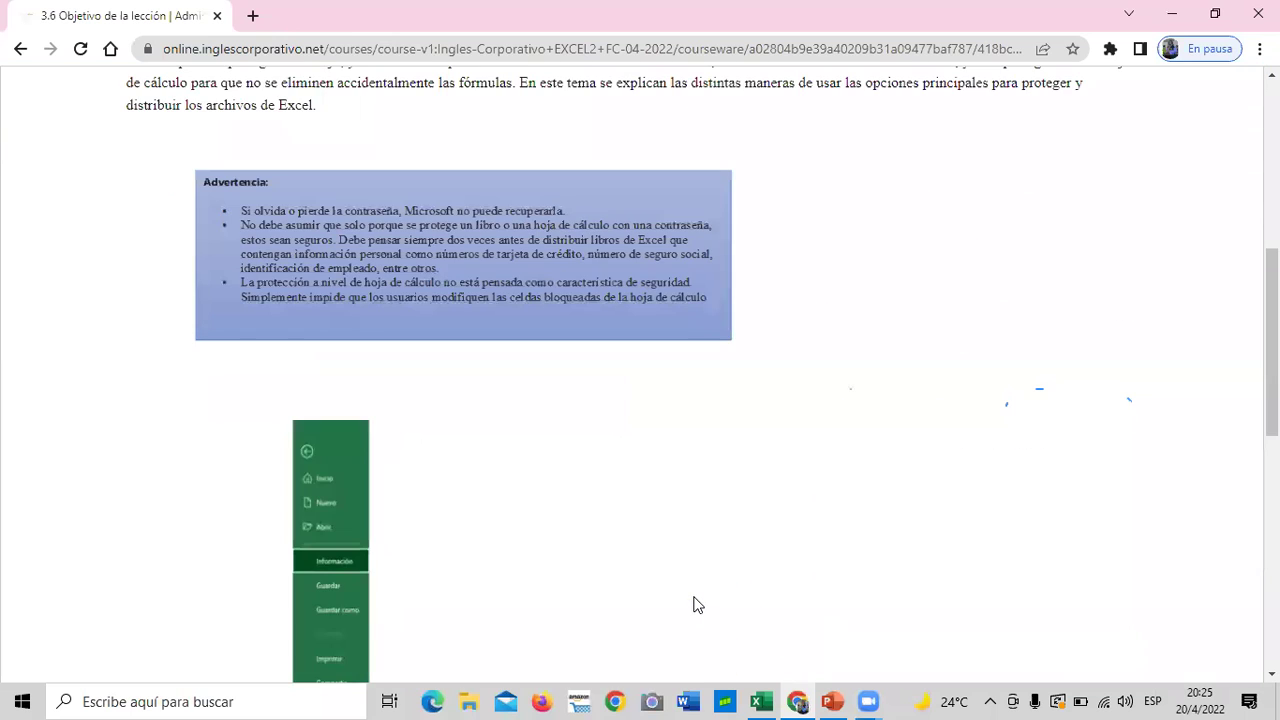
scroll(690, 600, "down", 3)
scroll(686, 598, "down", 1)
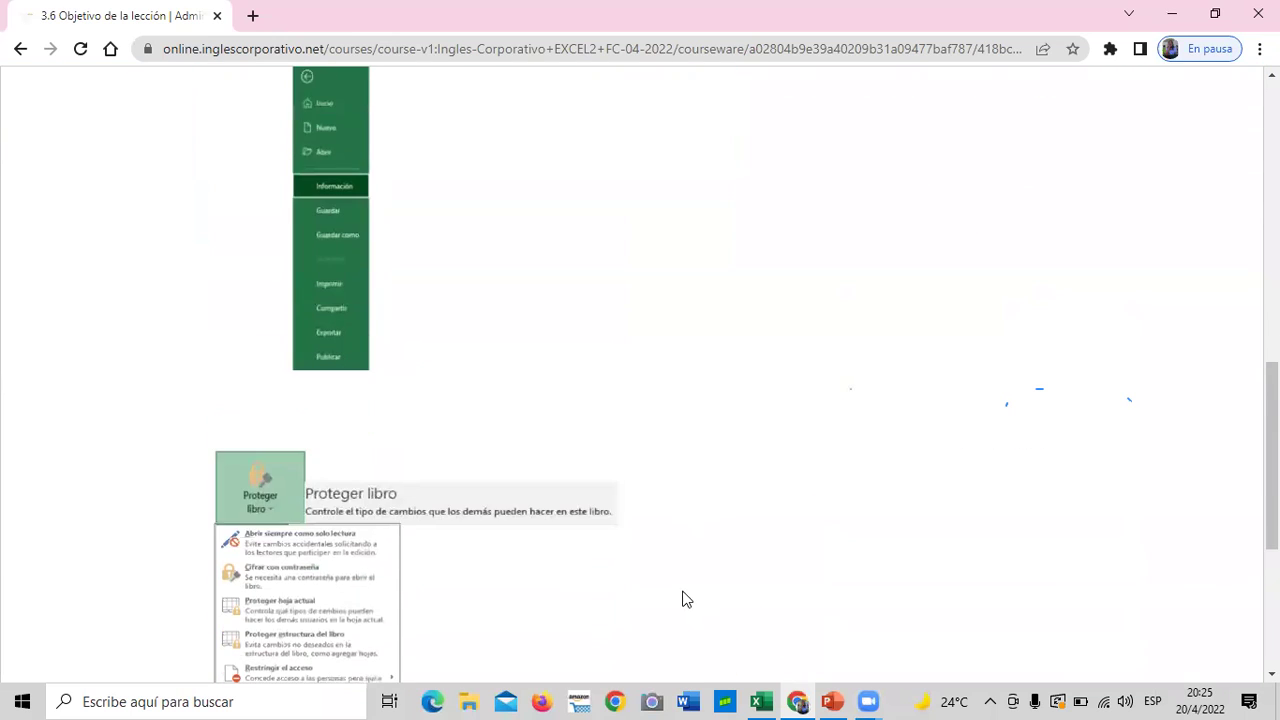
scroll(683, 598, "down", 3)
left_click(696, 535)
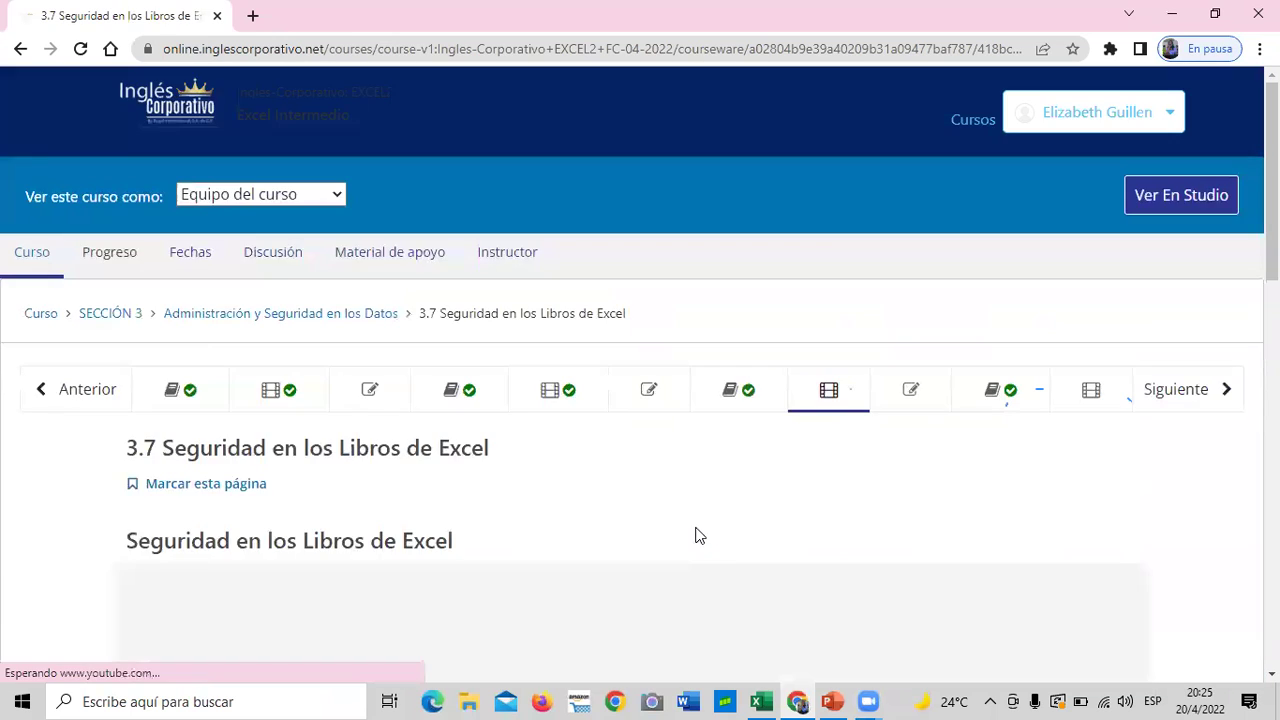
Scroll lesson 3.7 'Seguridad en los Libros de Excel' to its embedded YouTube video
scroll(695, 533, "down", 5)
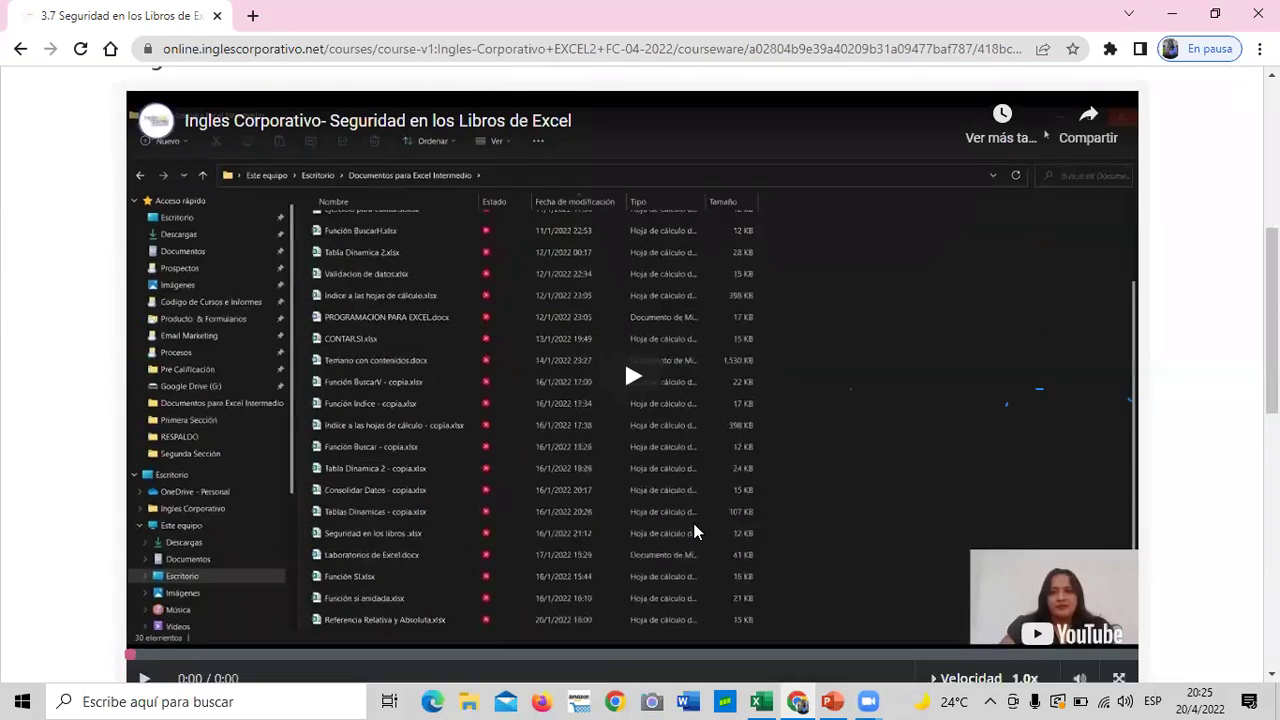
scroll(693, 525, "down", 3)
scroll(690, 528, "down", 2)
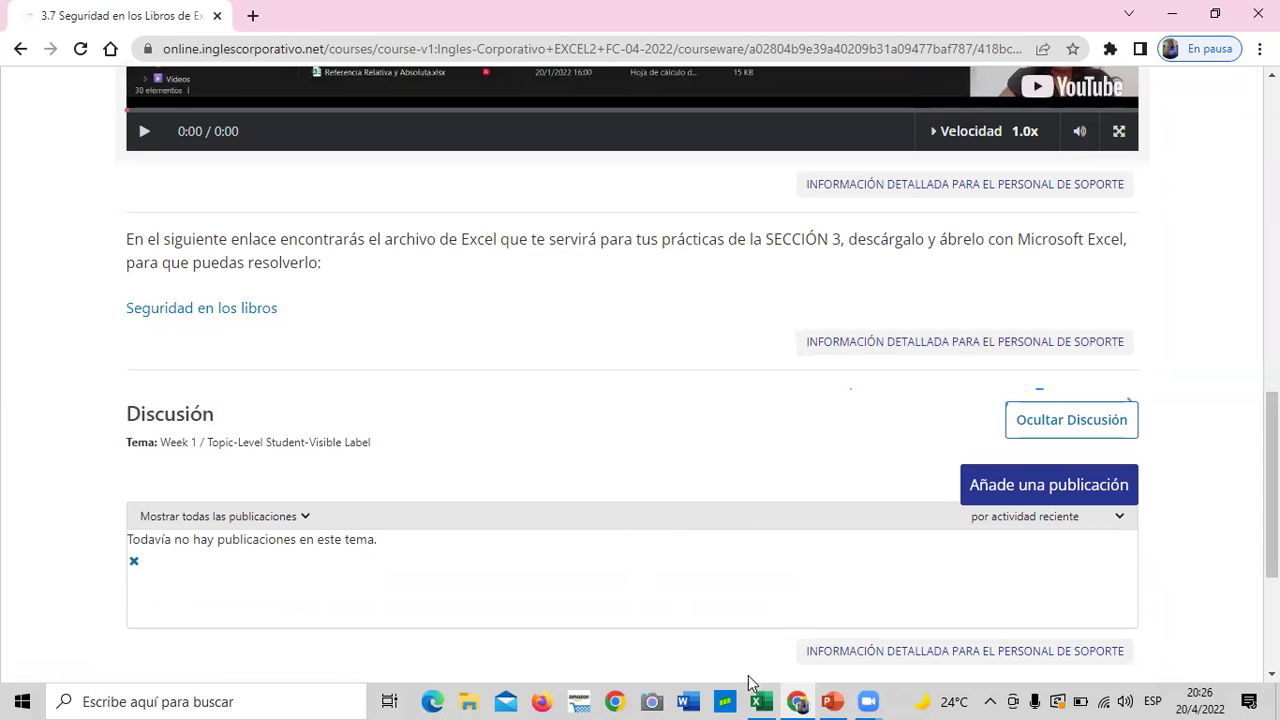
scroll(618, 567, "up", 3)
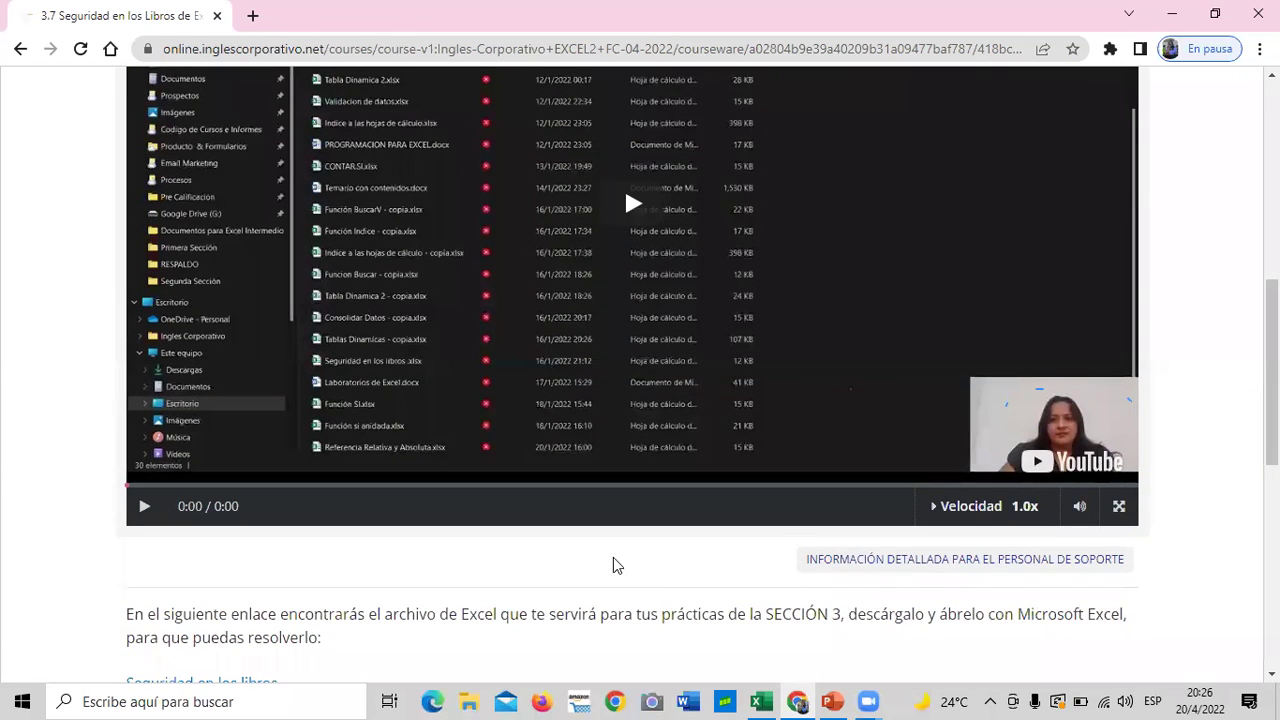
scroll(613, 557, "up", 1)
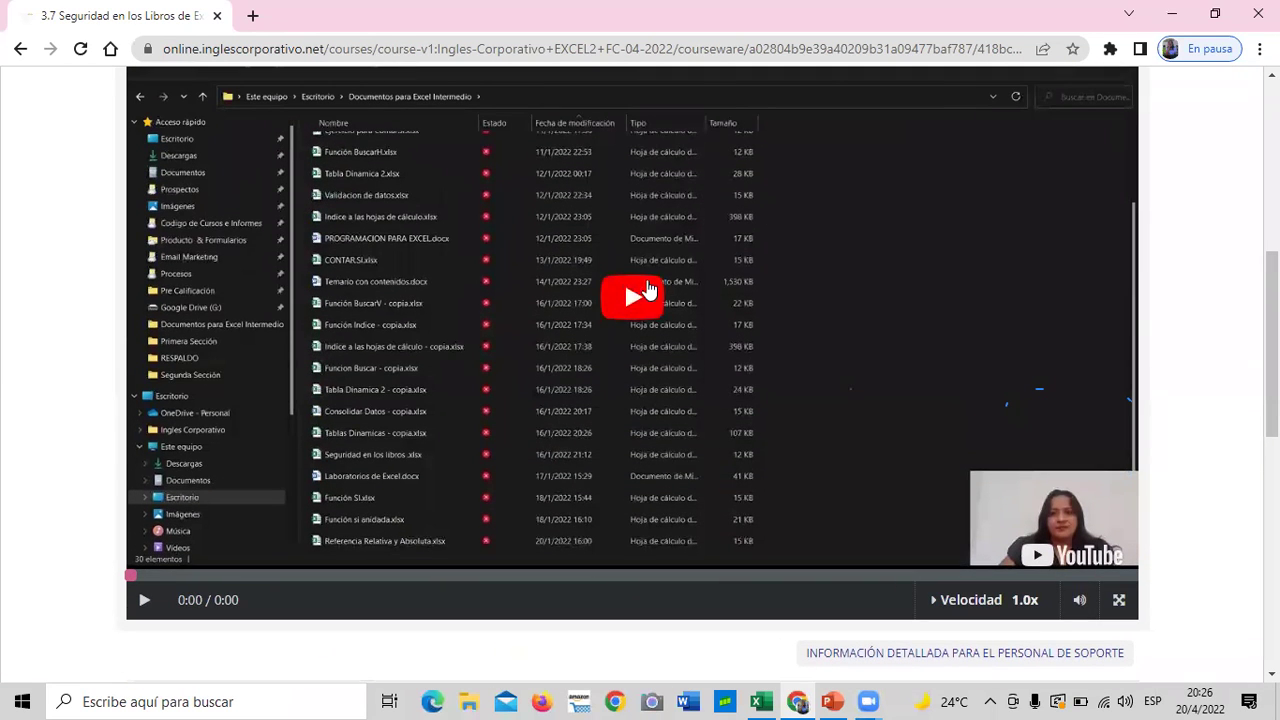
Start the lesson 3.7 video in the Inglés Corporativo course and raise the system volume to 80
scroll(632, 295, "up", 1)
left_click(632, 295)
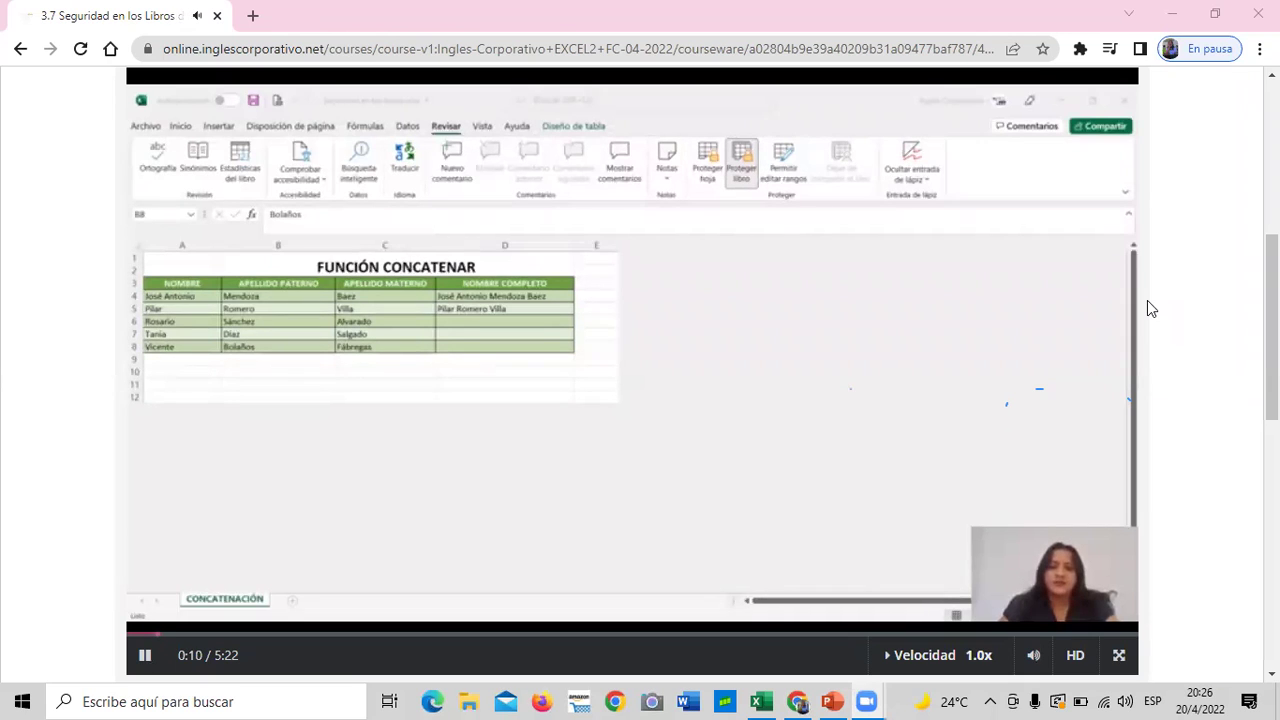
key("XF86AudioRaiseVolume")
key("XF86AudioRaiseVolume")
key("XF86AudioRaiseVolume")
key("XF86AudioRaiseVolume")
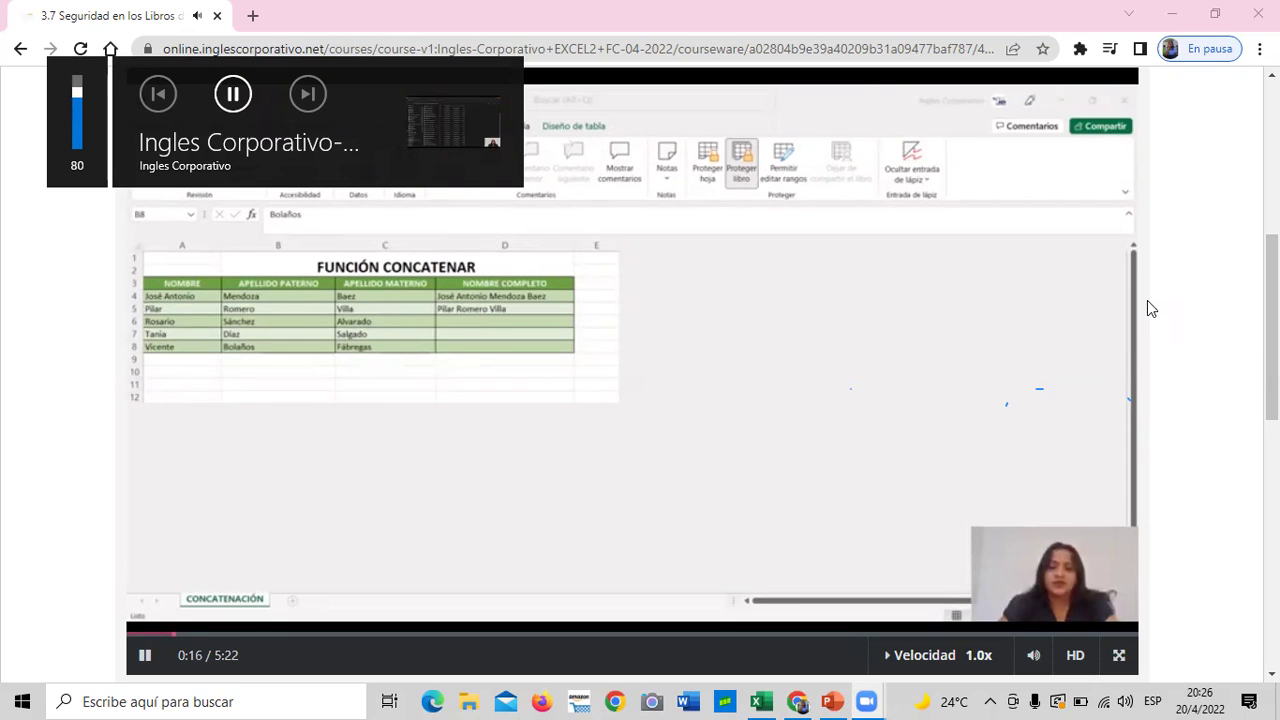
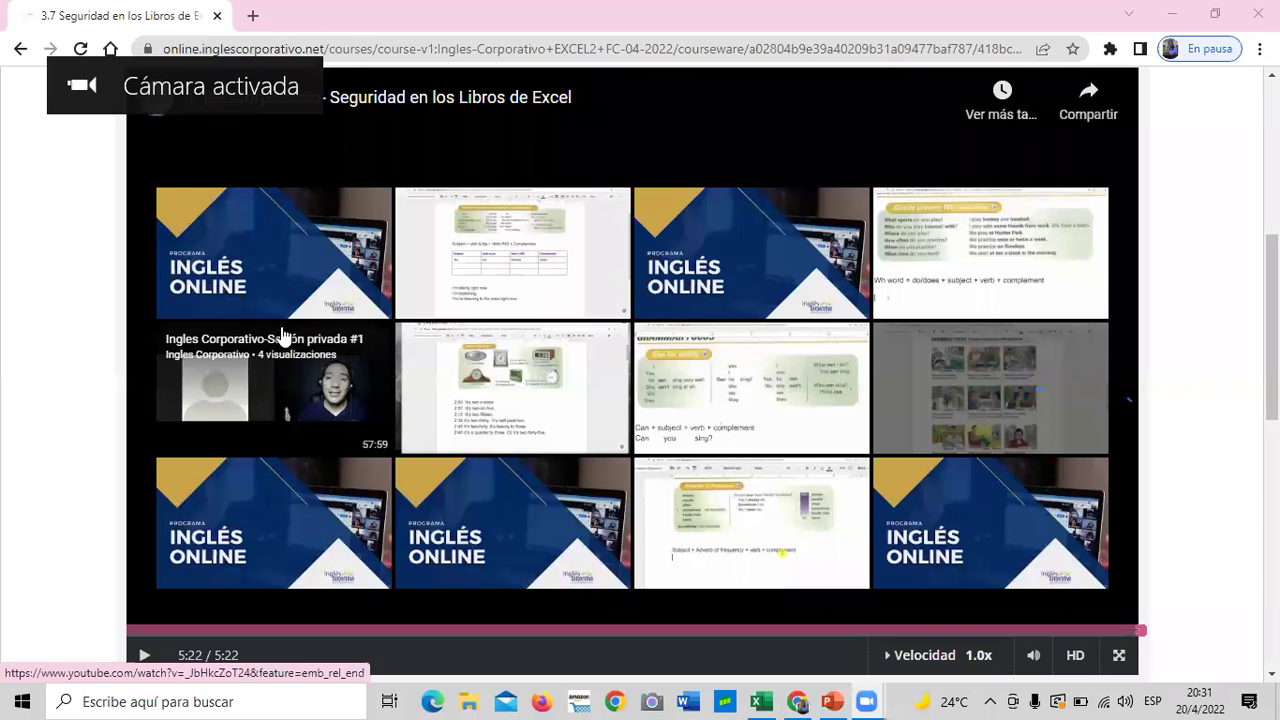
Back in Excel, begin Save As with EXCEL NUEVO CURSO as the destination folder
scroll(1176, 255, "down", 4)
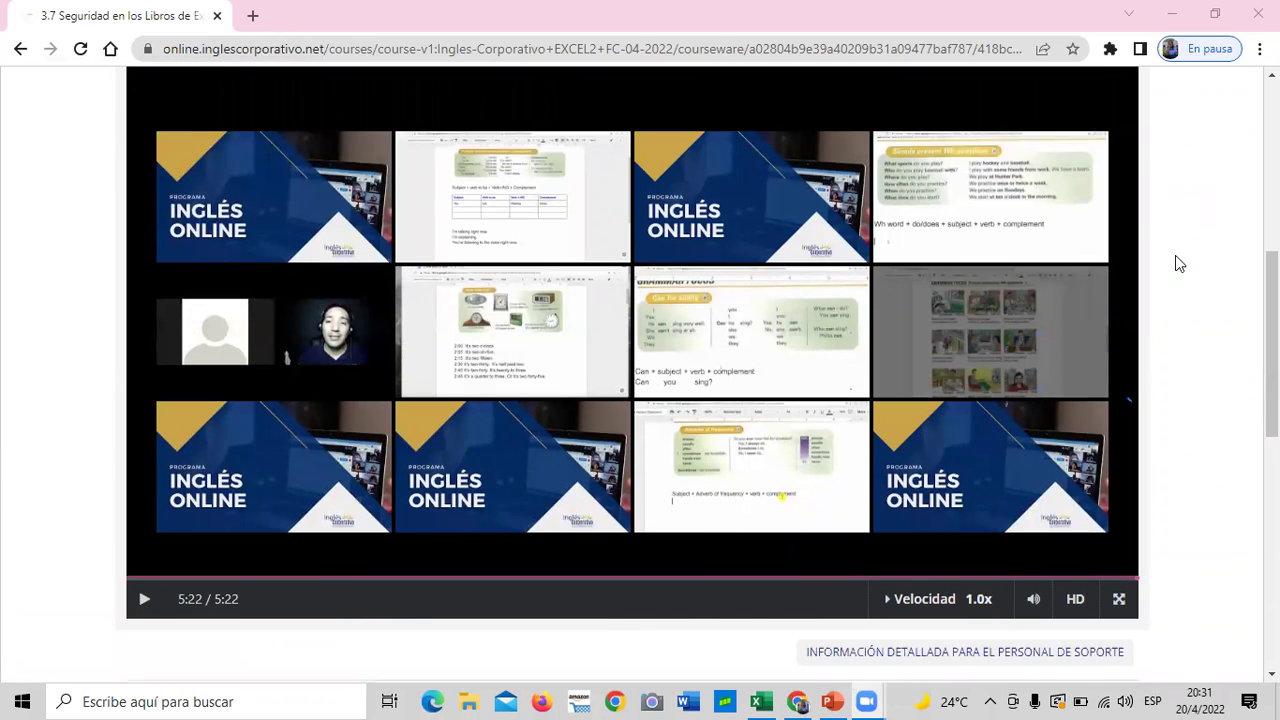
scroll(1184, 323, "up", 5)
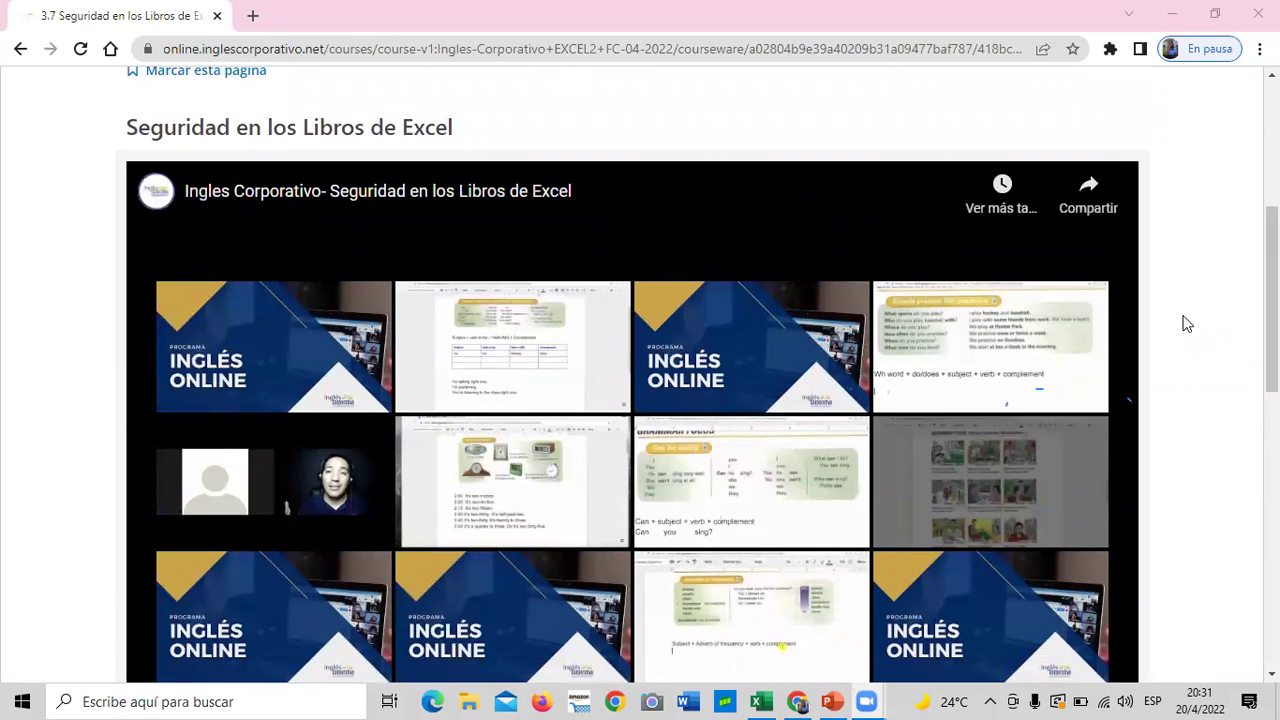
left_click(762, 700)
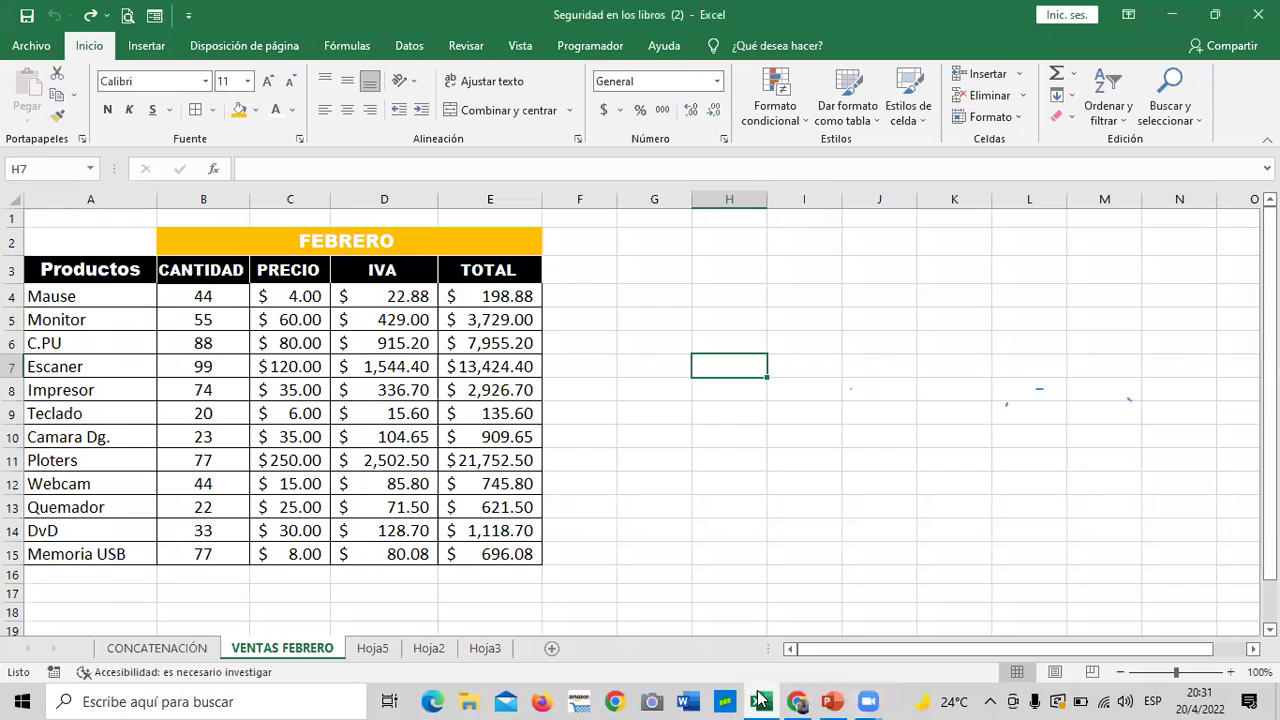
left_click(818, 466)
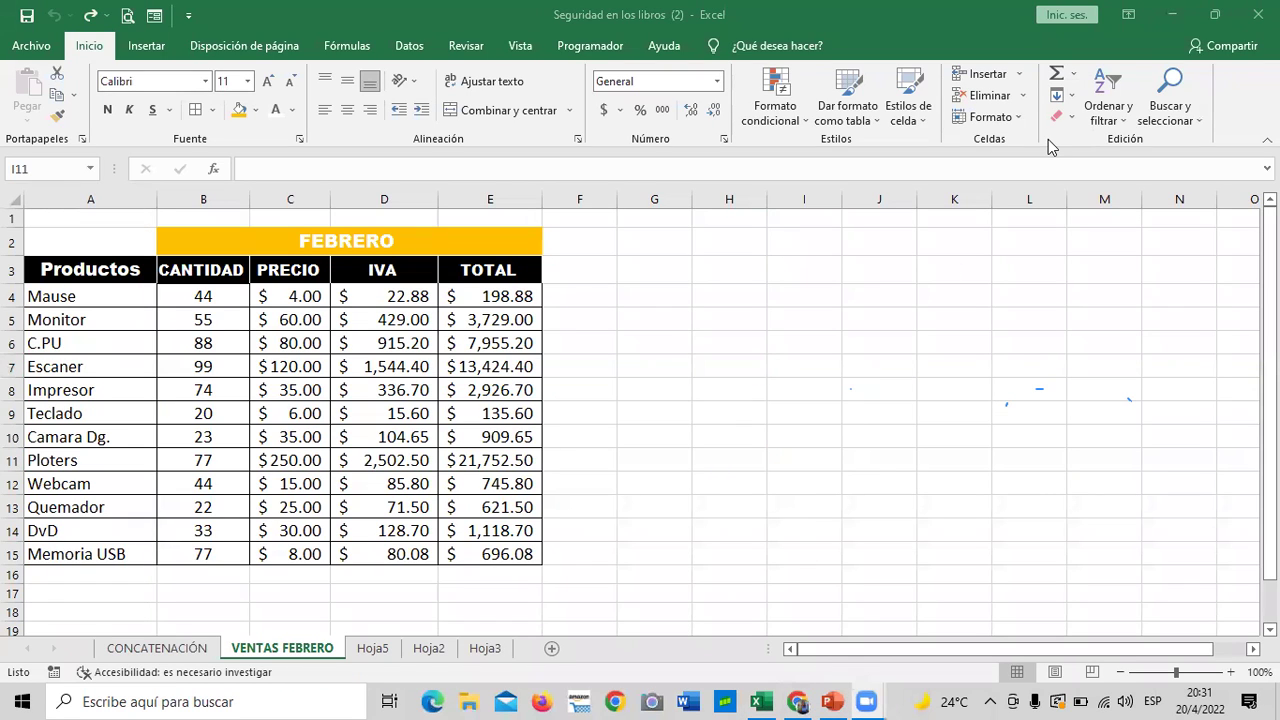
left_click(36, 48)
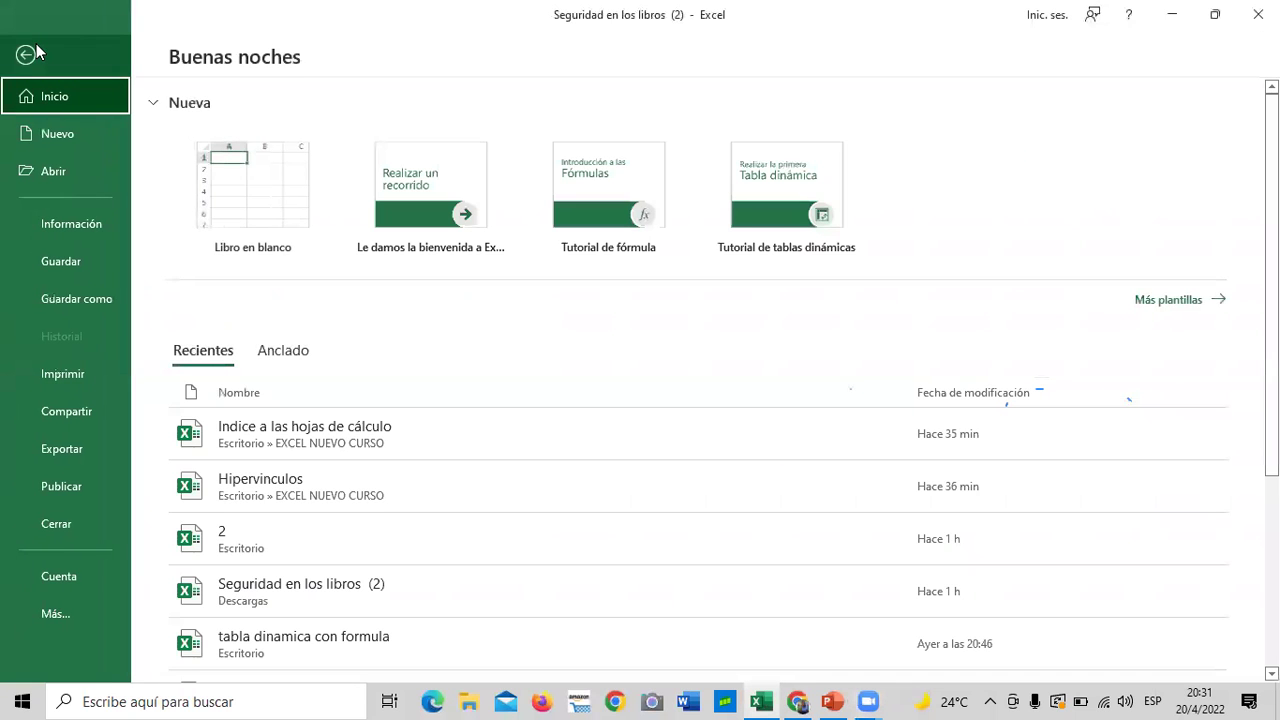
left_click(72, 296)
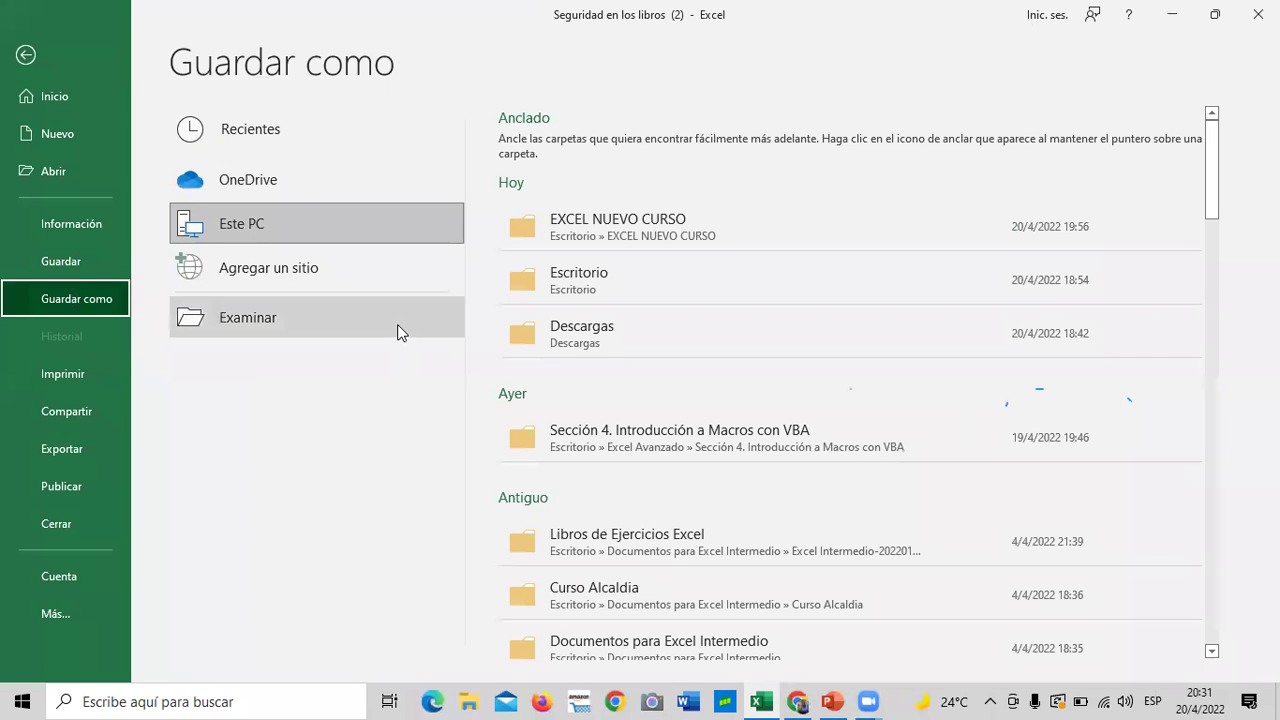
left_click(726, 228)
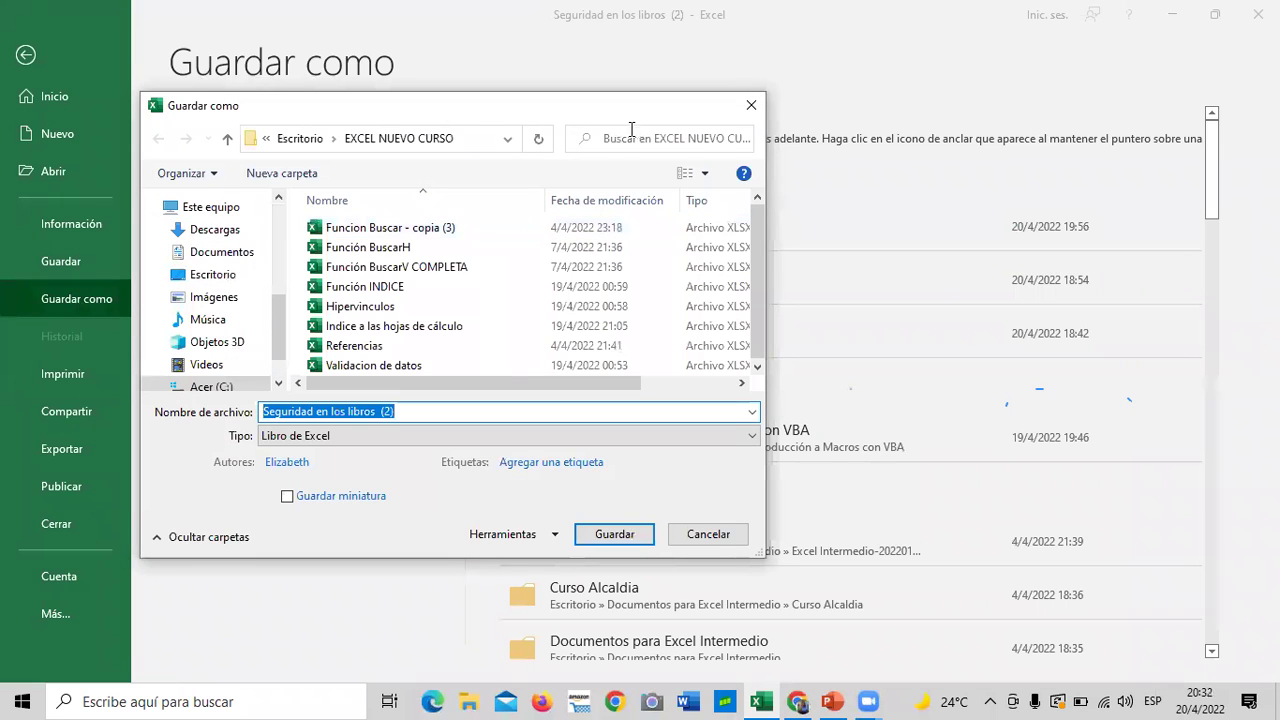
Trim '(2)' so the file name reads 'Seguridad en los libros' and open General Options
left_click_drag(585, 109, 703, 120)
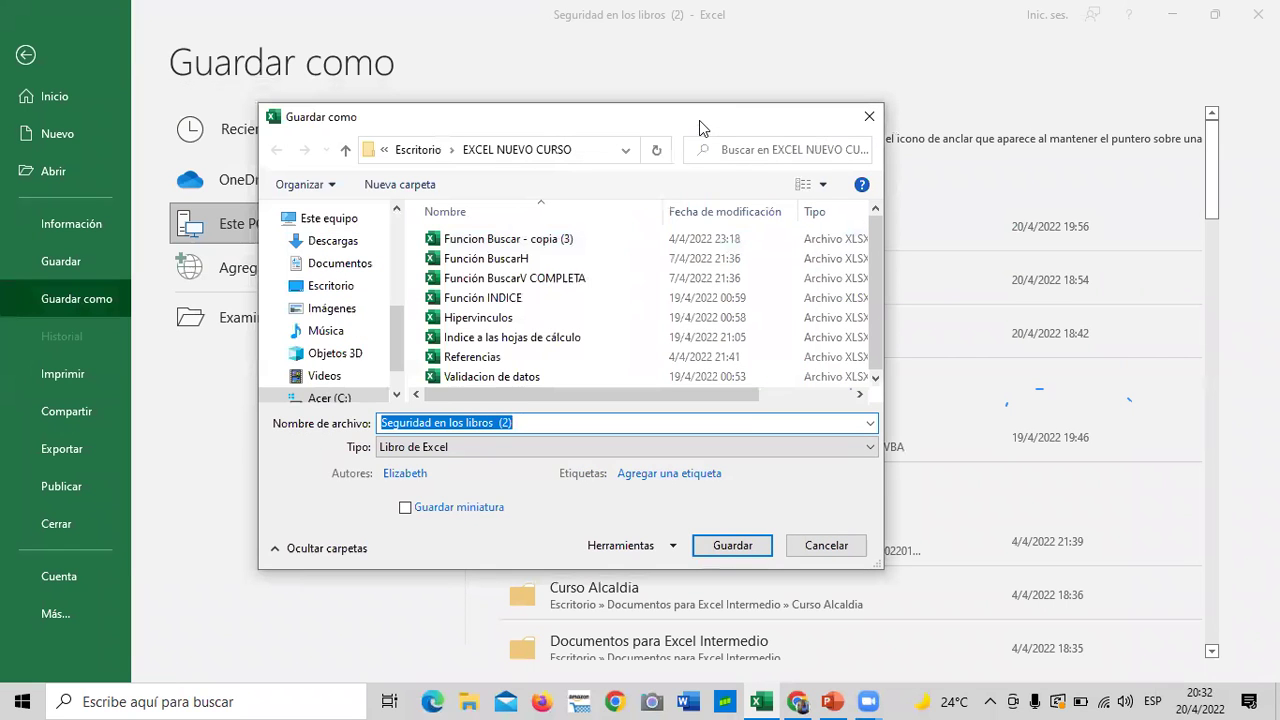
left_click(540, 422)
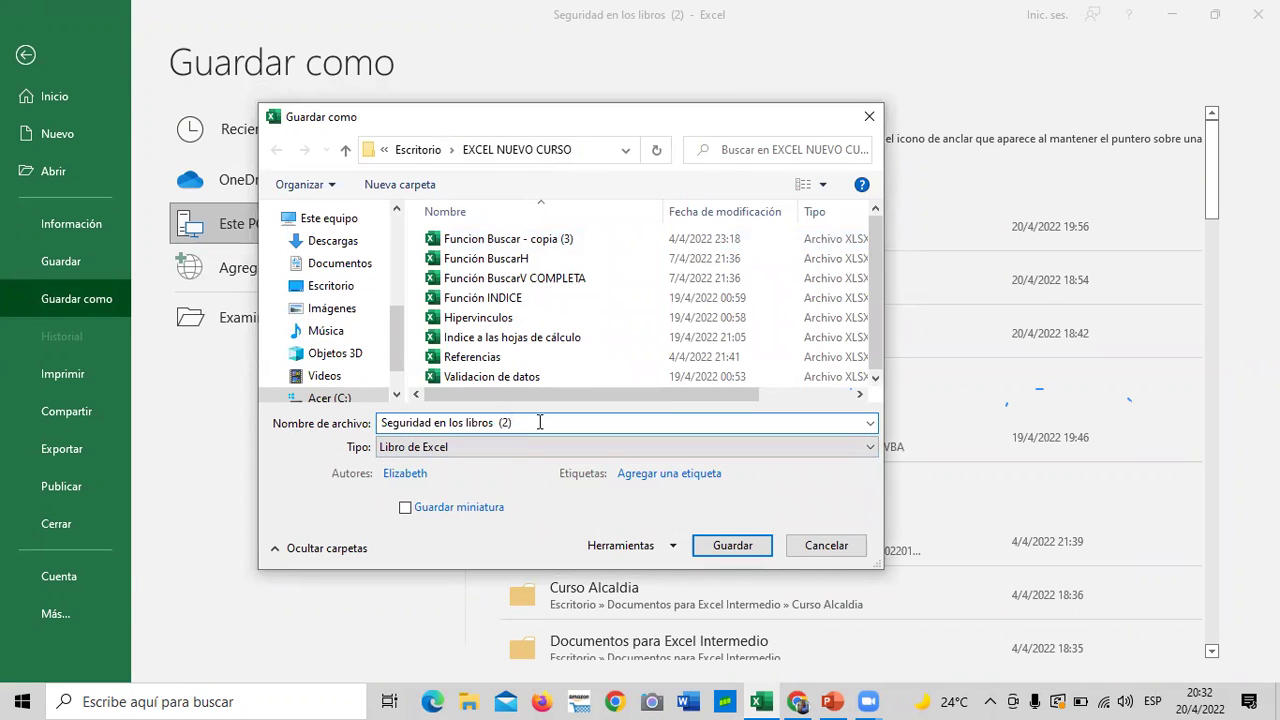
key("BackSpace")
key("BackSpace")
key("BackSpace")
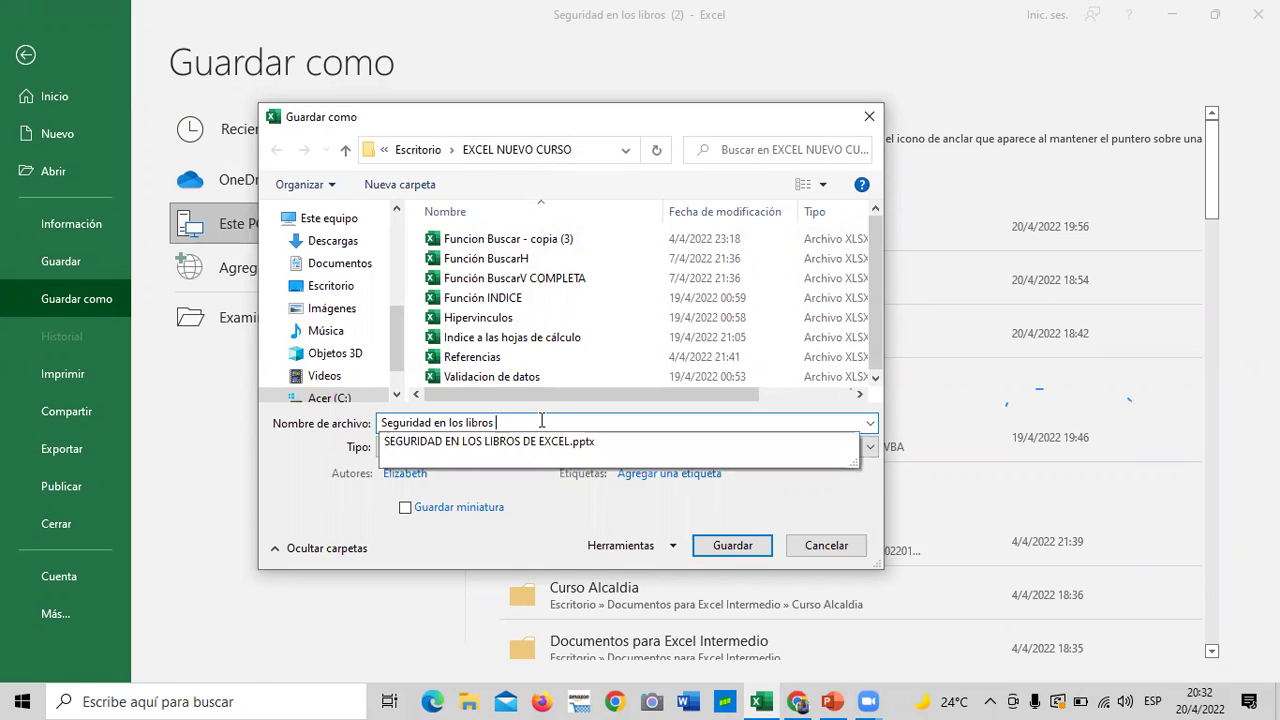
left_click(563, 523)
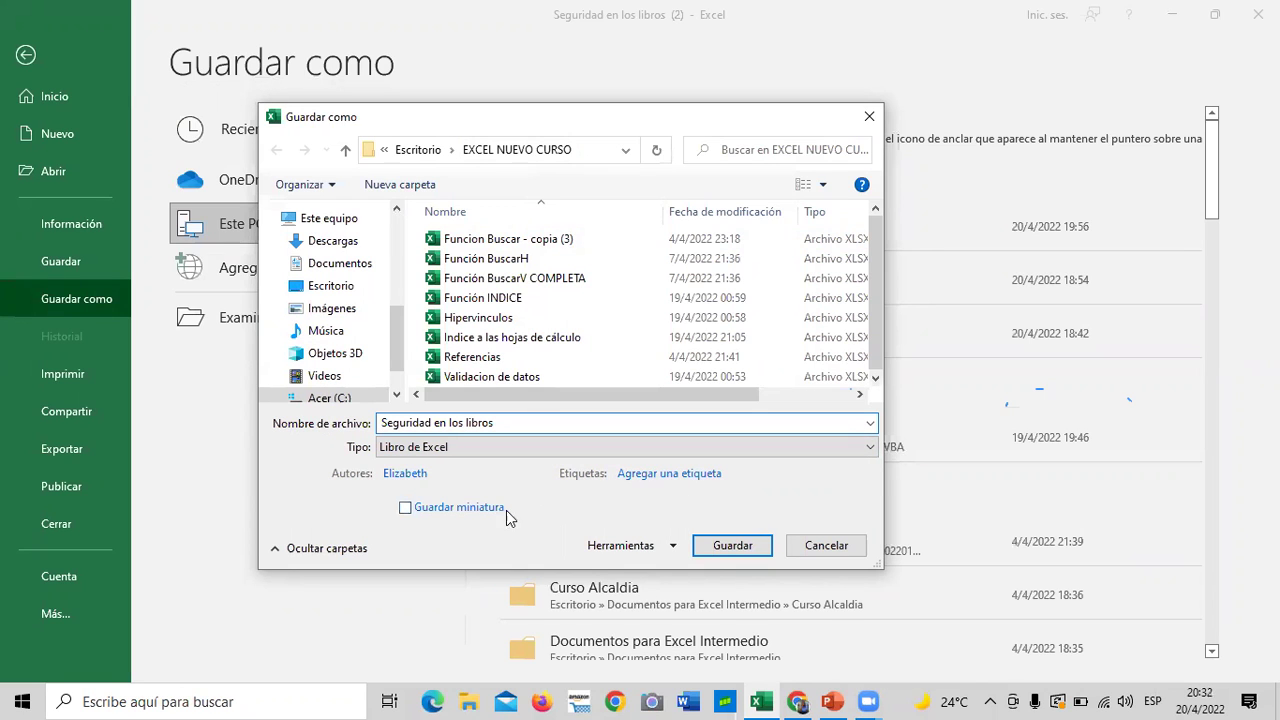
left_click(673, 548)
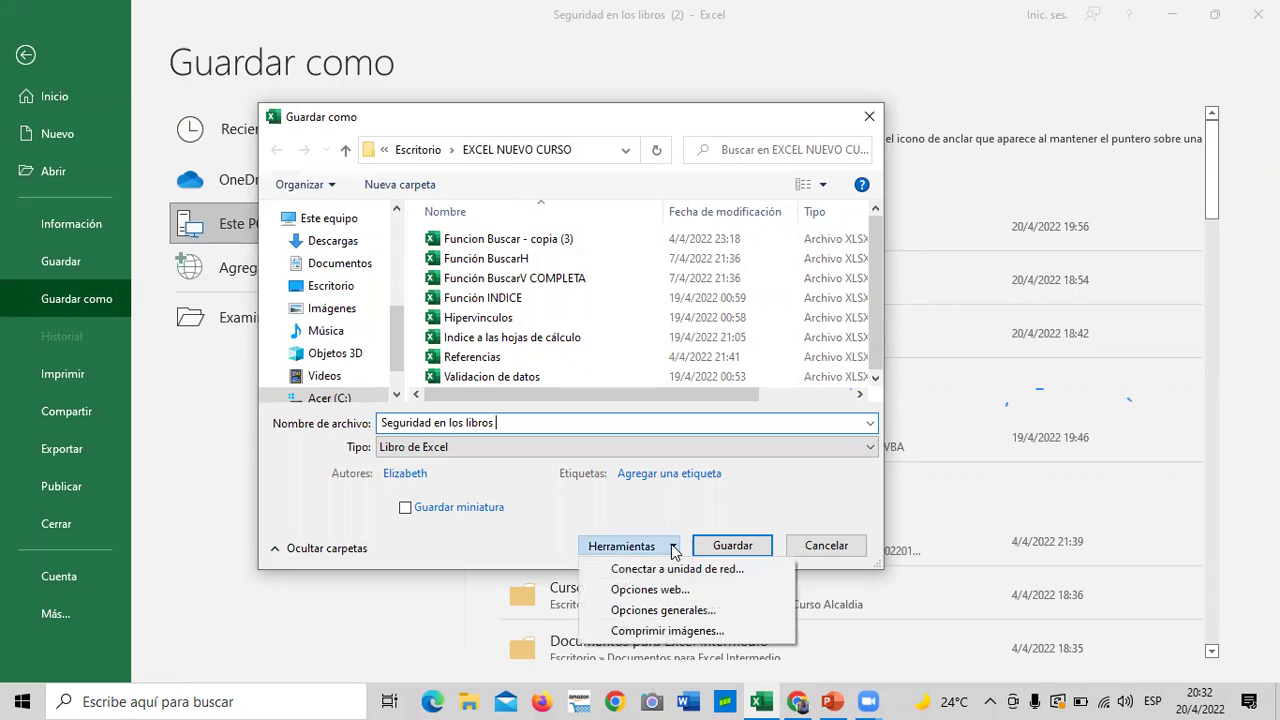
left_click(652, 610)
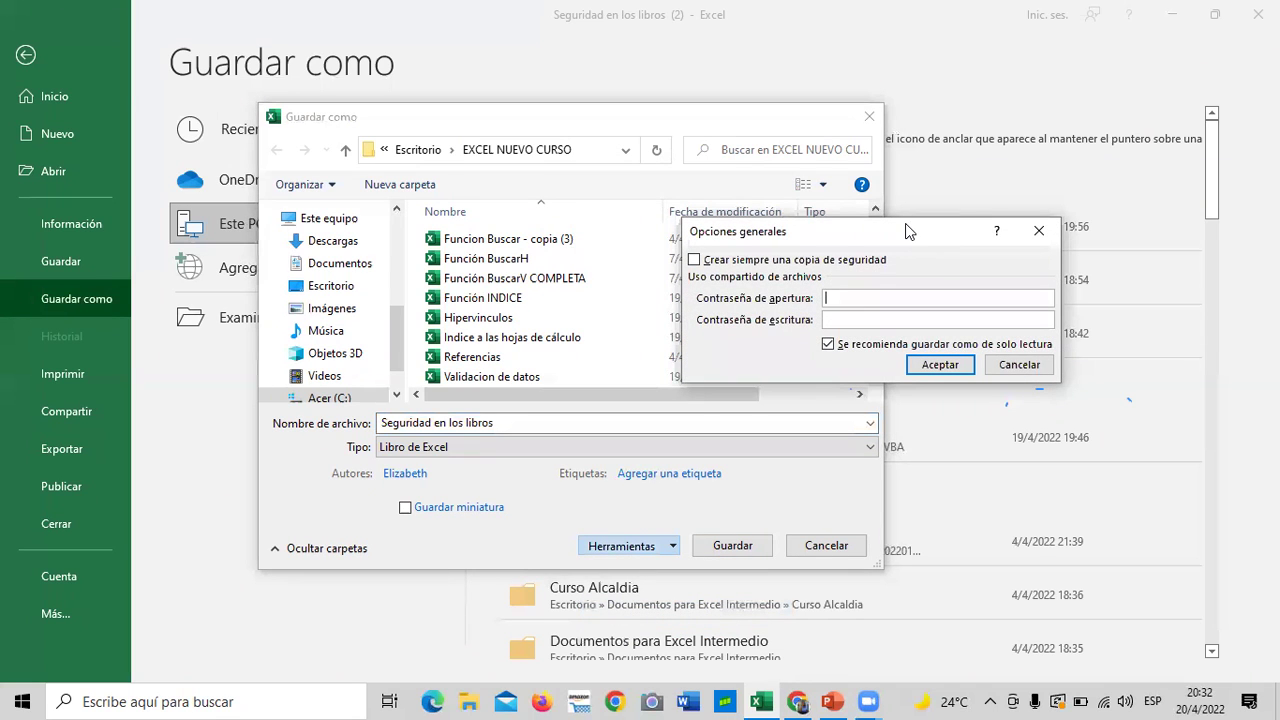
Set and confirm an opening password and a writing password, then save the workbook
left_click_drag(907, 231, 885, 207)
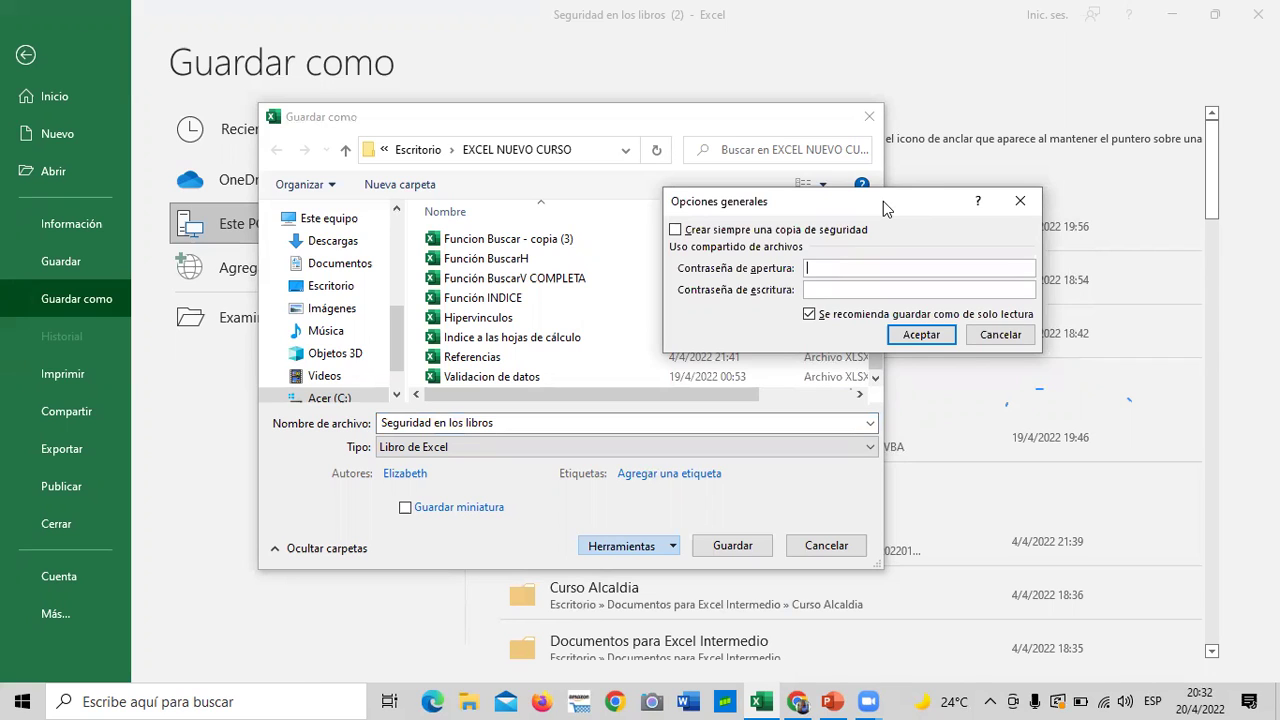
left_click(913, 337)
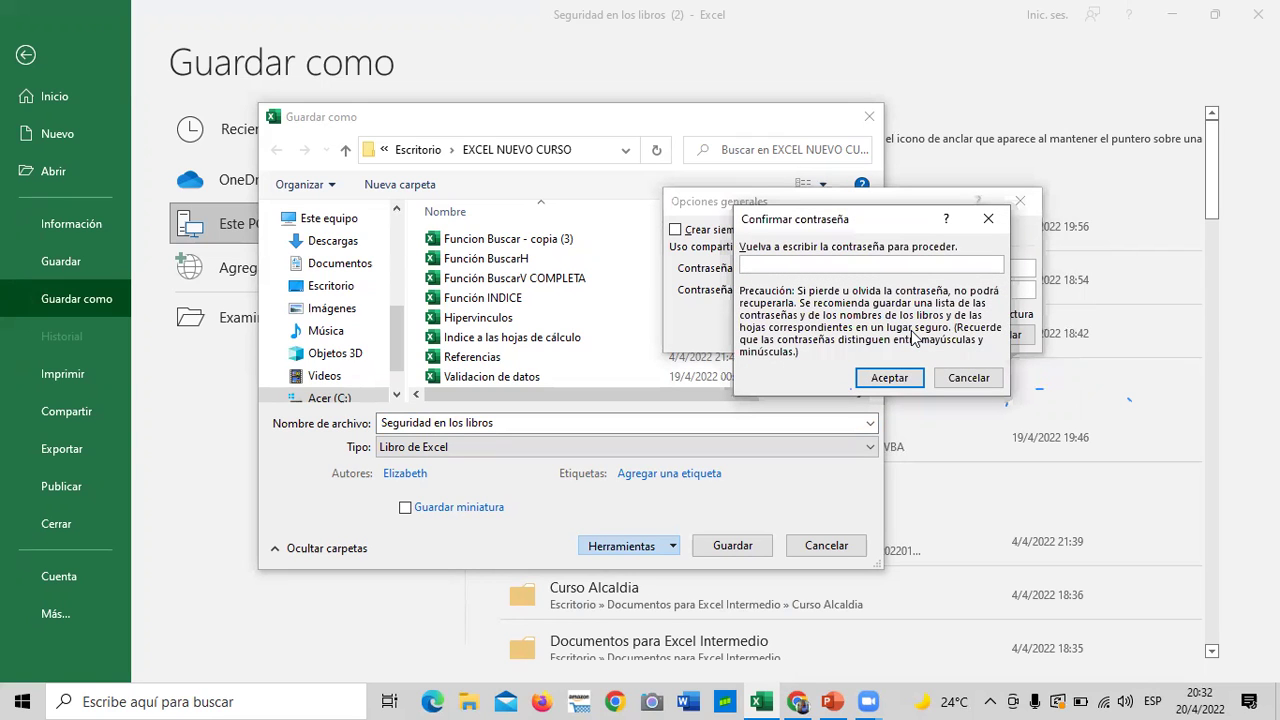
key("Return")
key("Return")
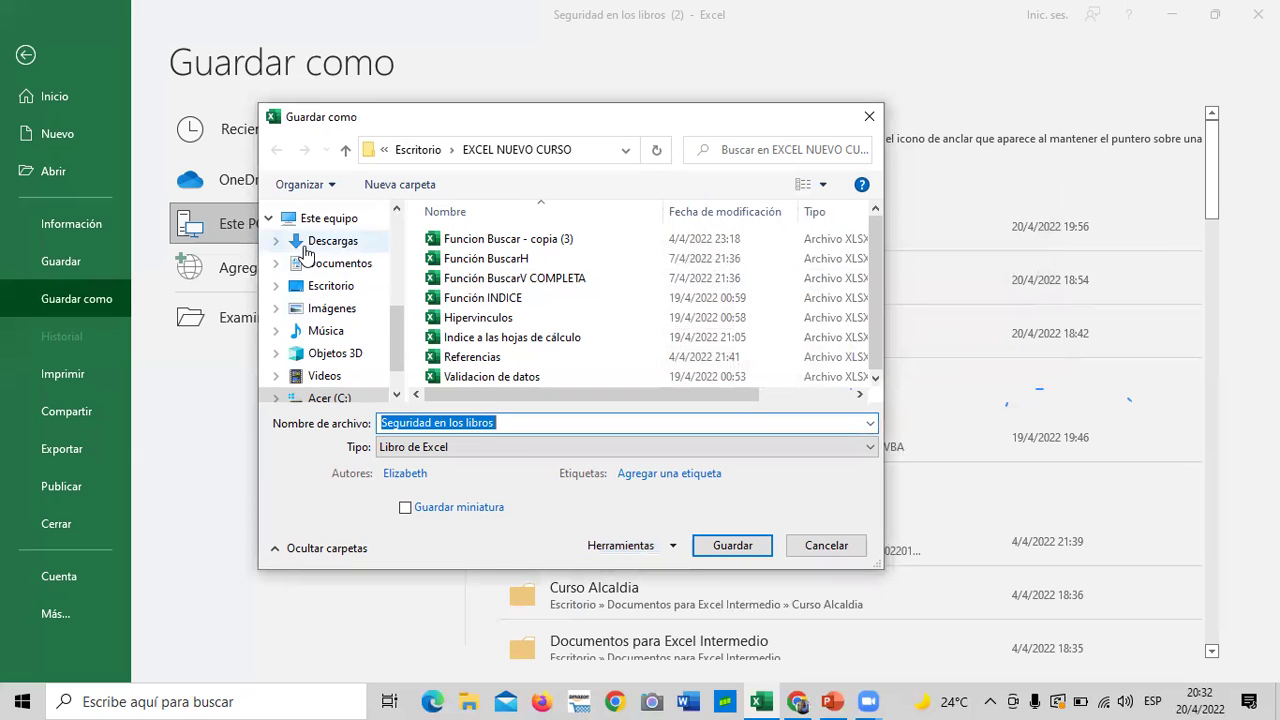
left_click(726, 549)
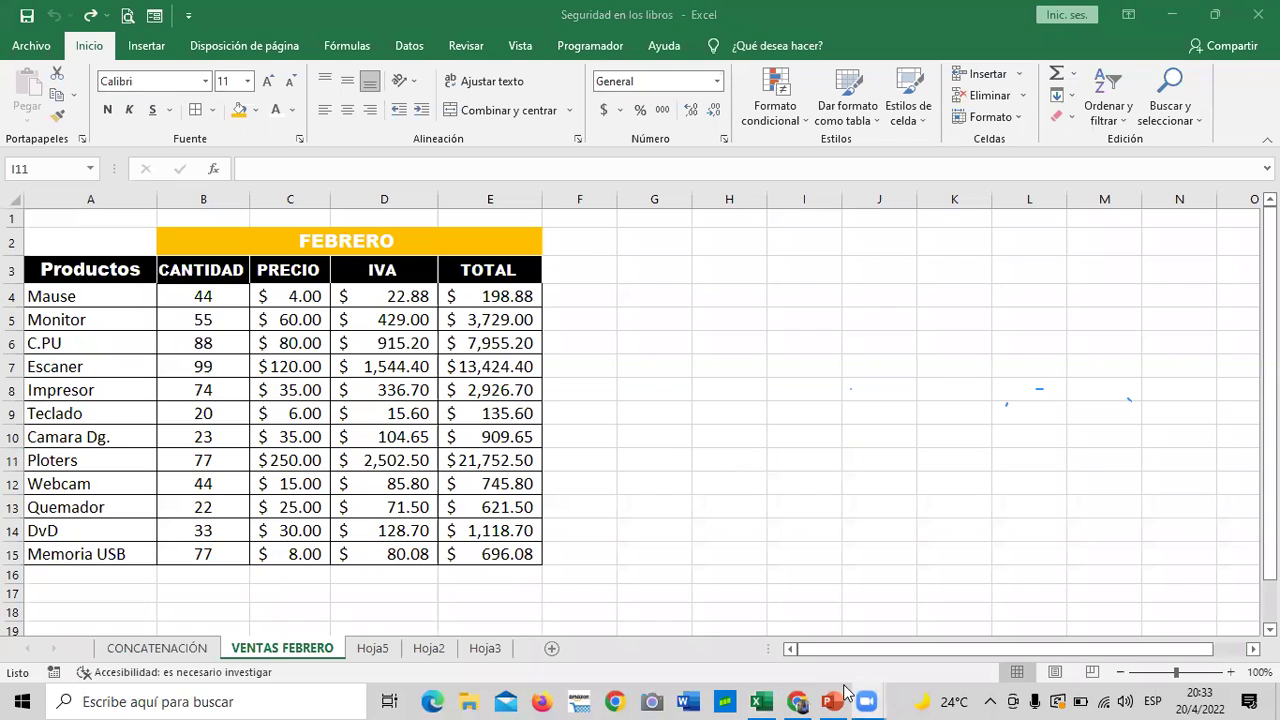
Close the password-protected Excel workbook window
left_click(1257, 14)
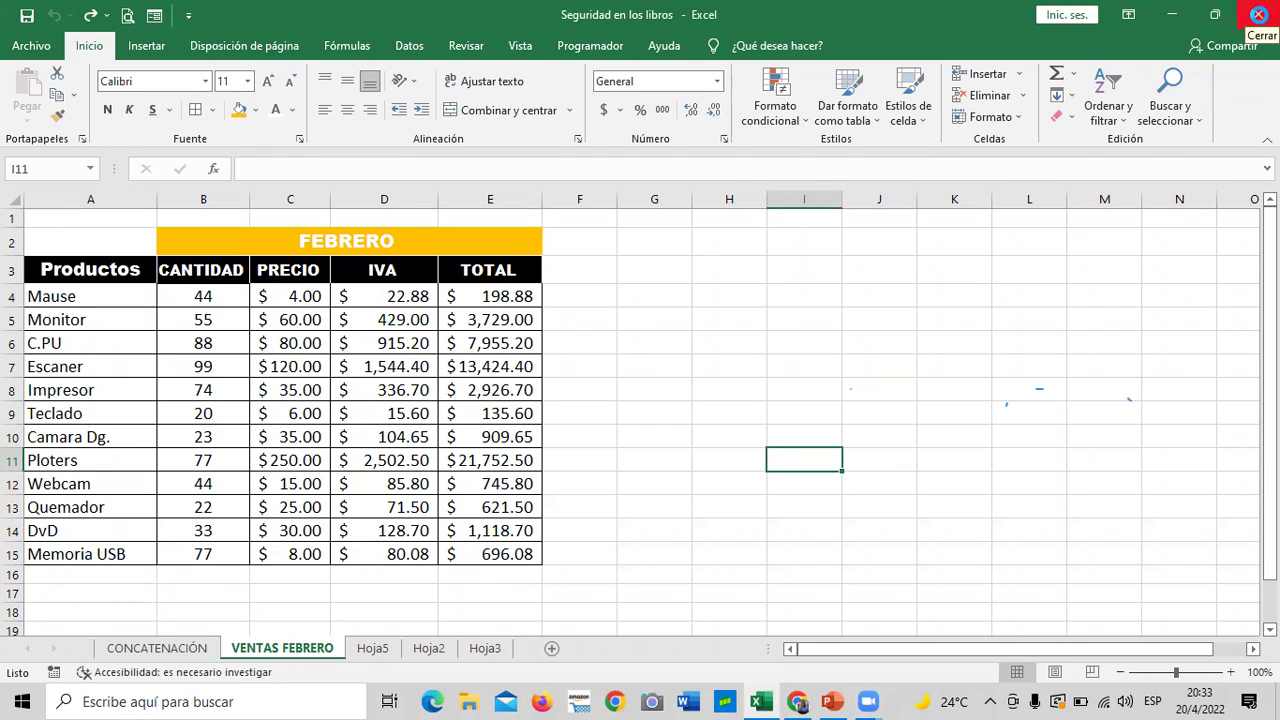
left_click(1257, 14)
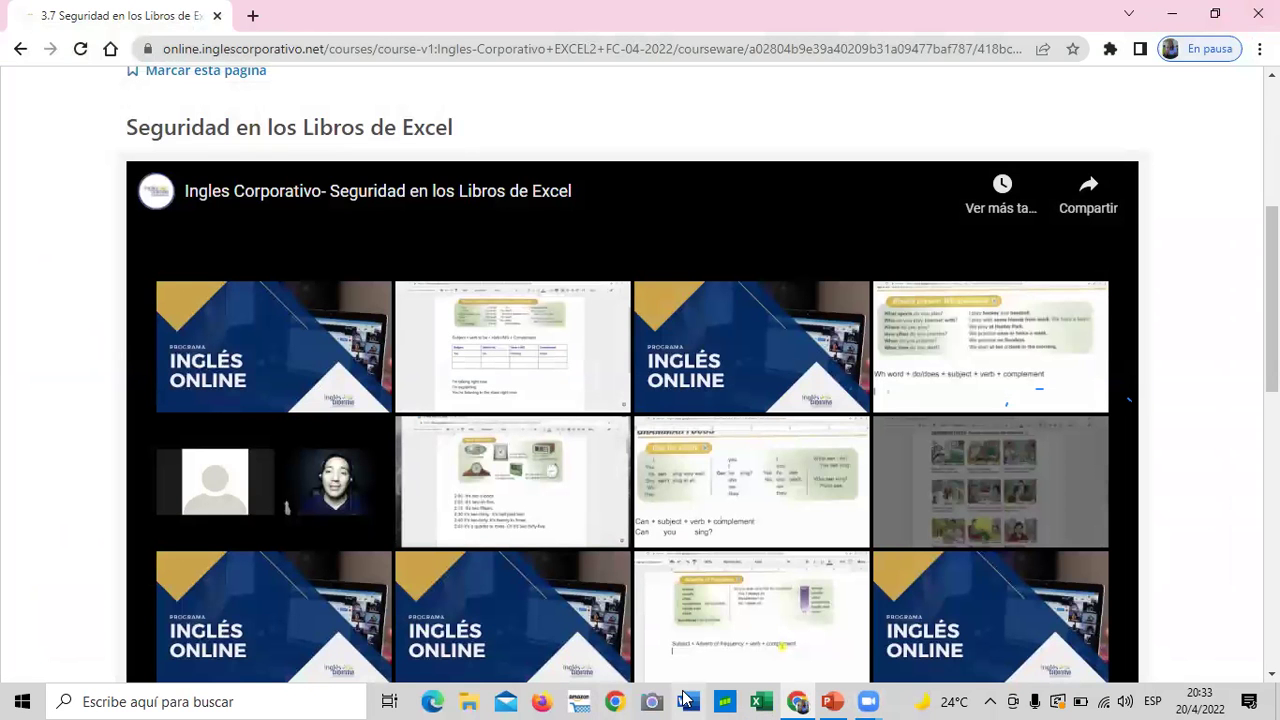
Open the SEGURIDAD EN LOS LIBROS DE EXCEL presentation from the EXCEL NUEVO CURSO folder
left_click(463, 699)
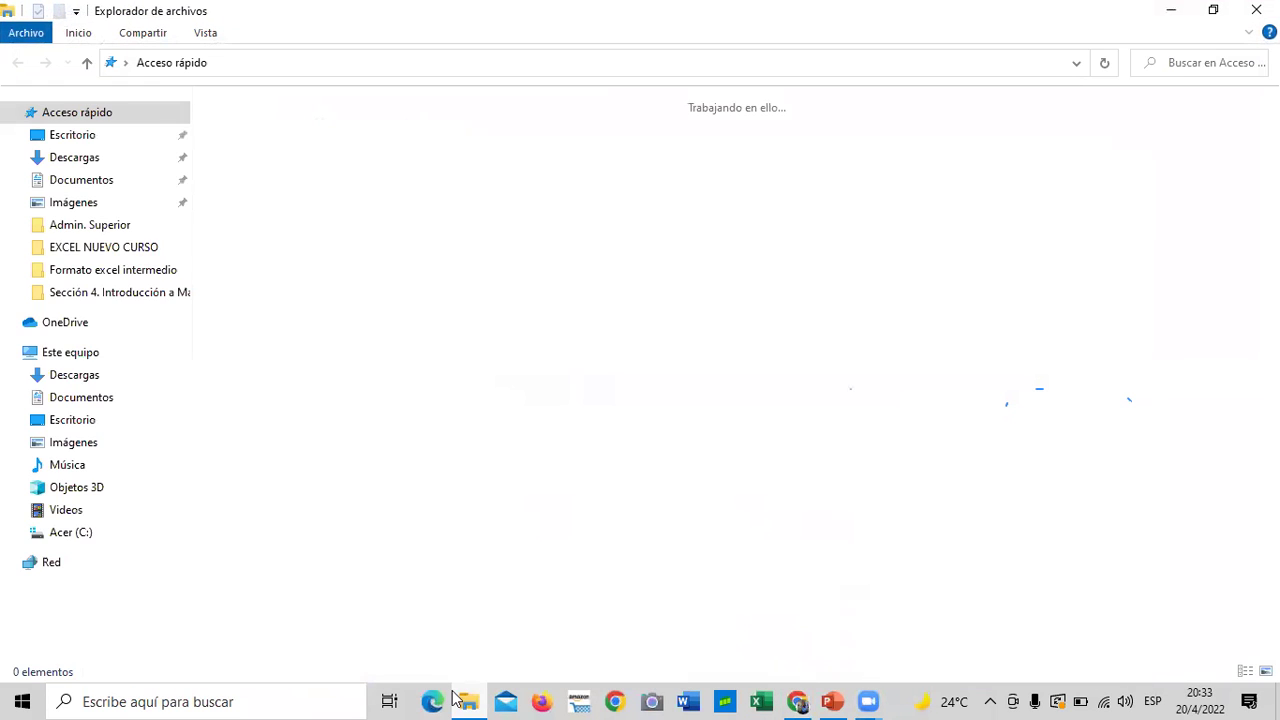
left_click(103, 250)
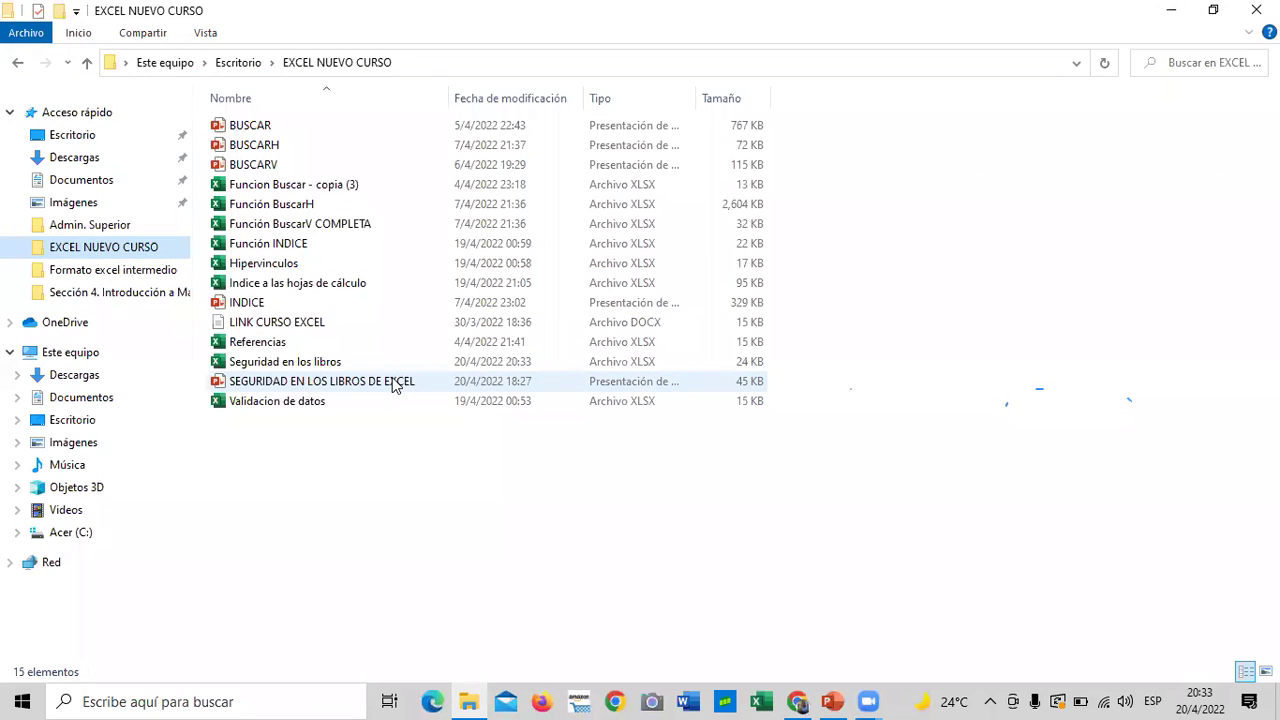
double_click(393, 385)
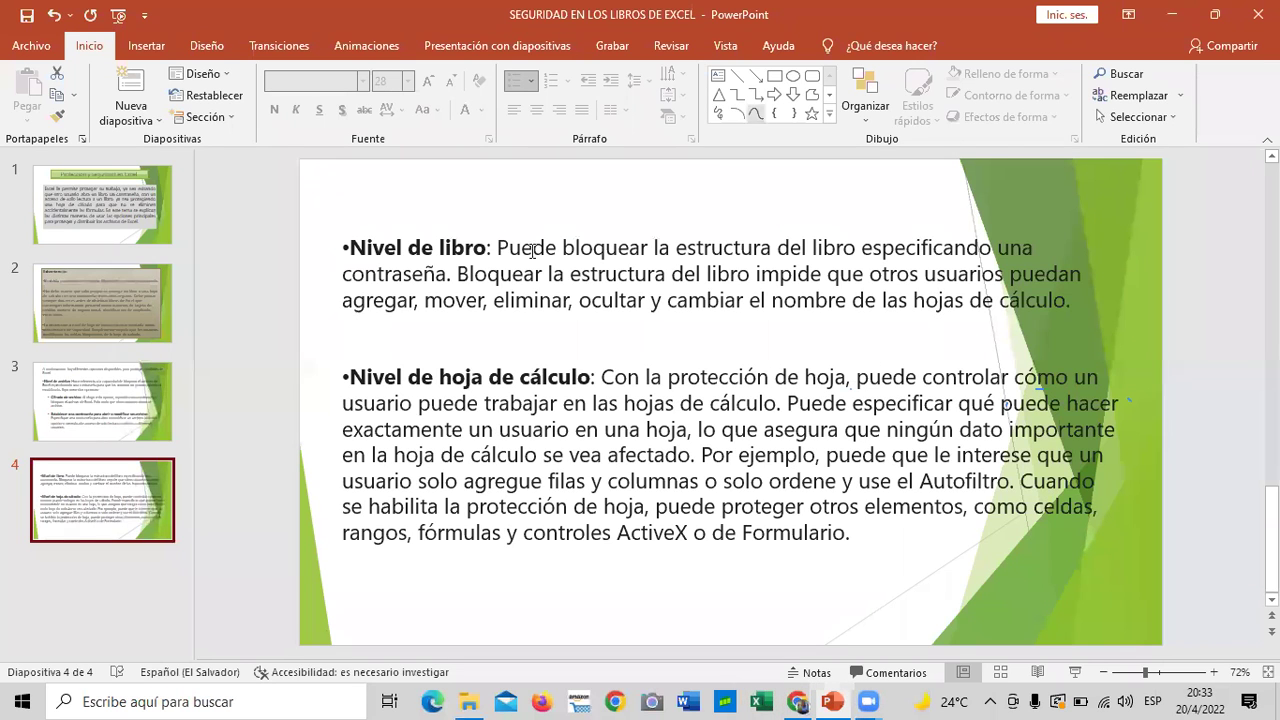
Minimize PowerPoint and open the Seguridad en los libros workbook from File Explorer
left_click(1176, 16)
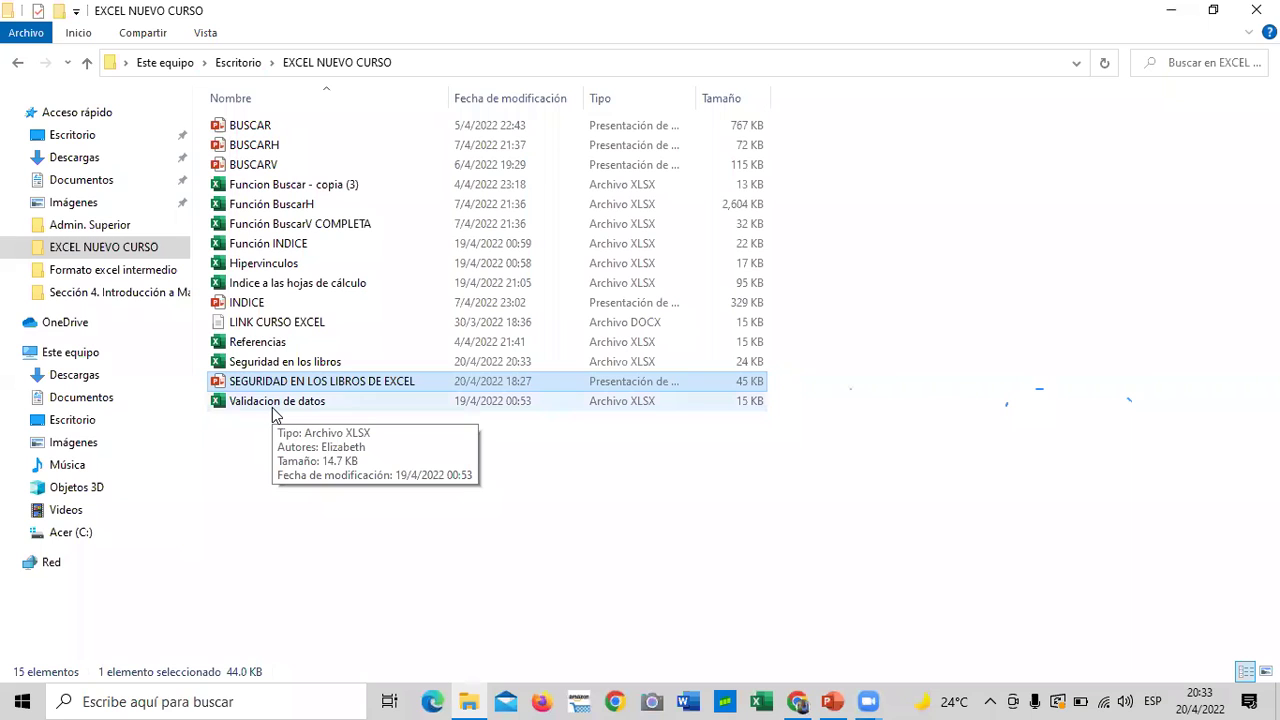
left_click(273, 363)
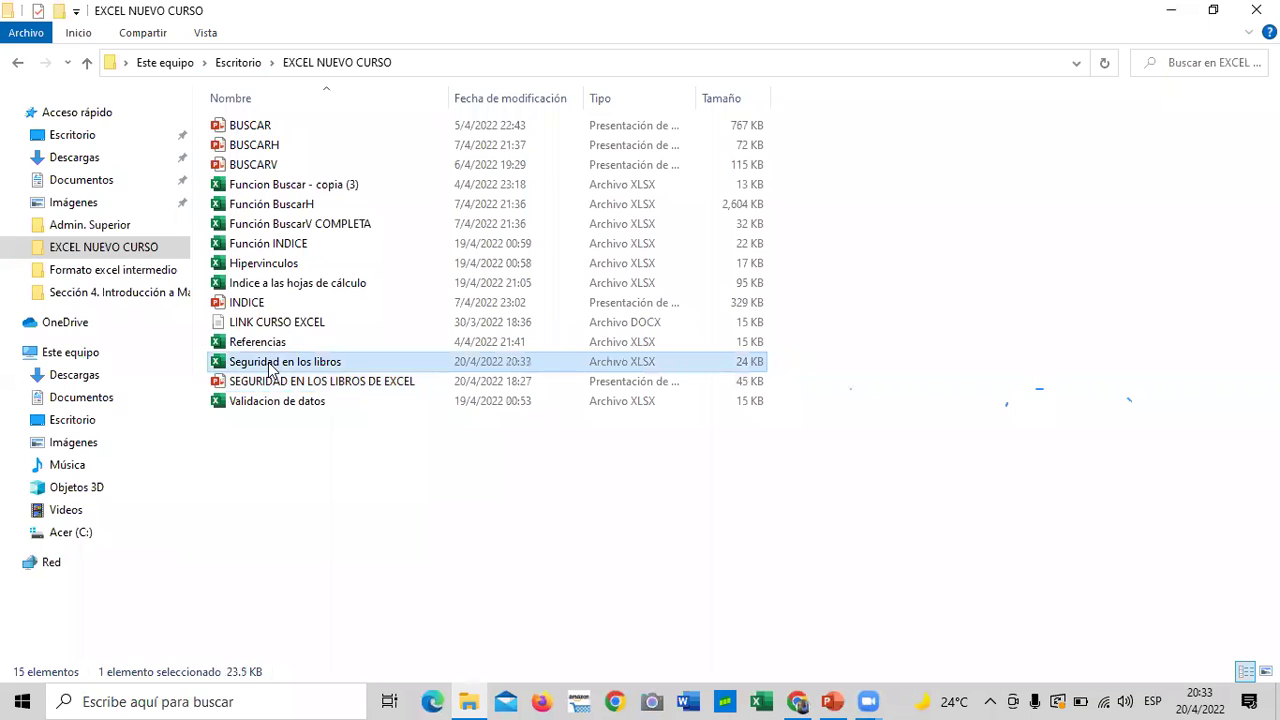
double_click(273, 363)
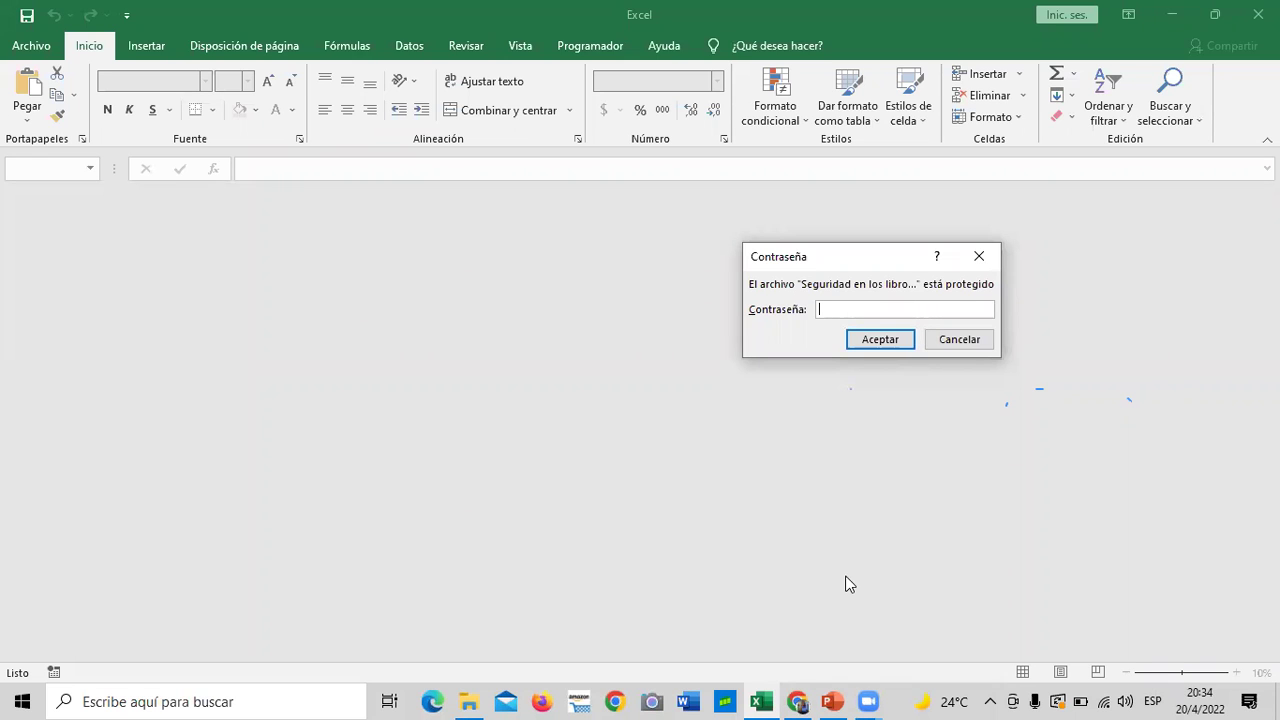
Enter the opening password and choose Solo lectura to open the workbook read-only
type("•••••")
key("Return")
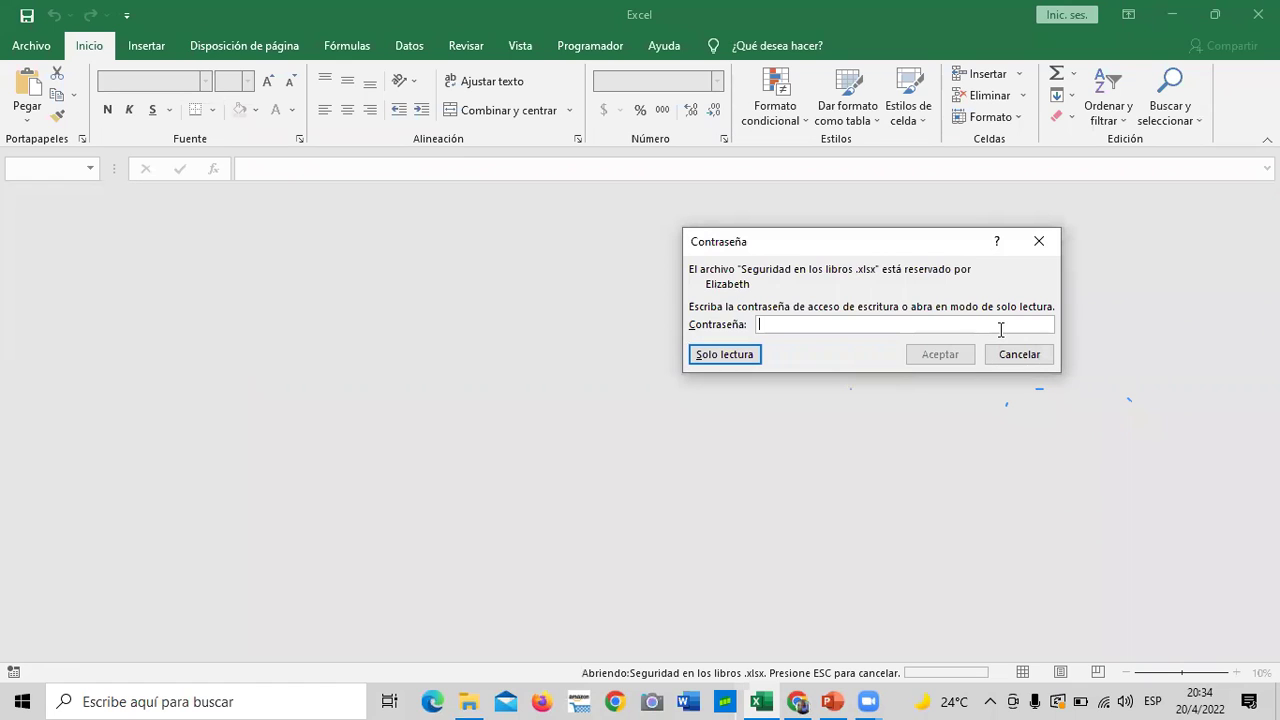
left_click(735, 357)
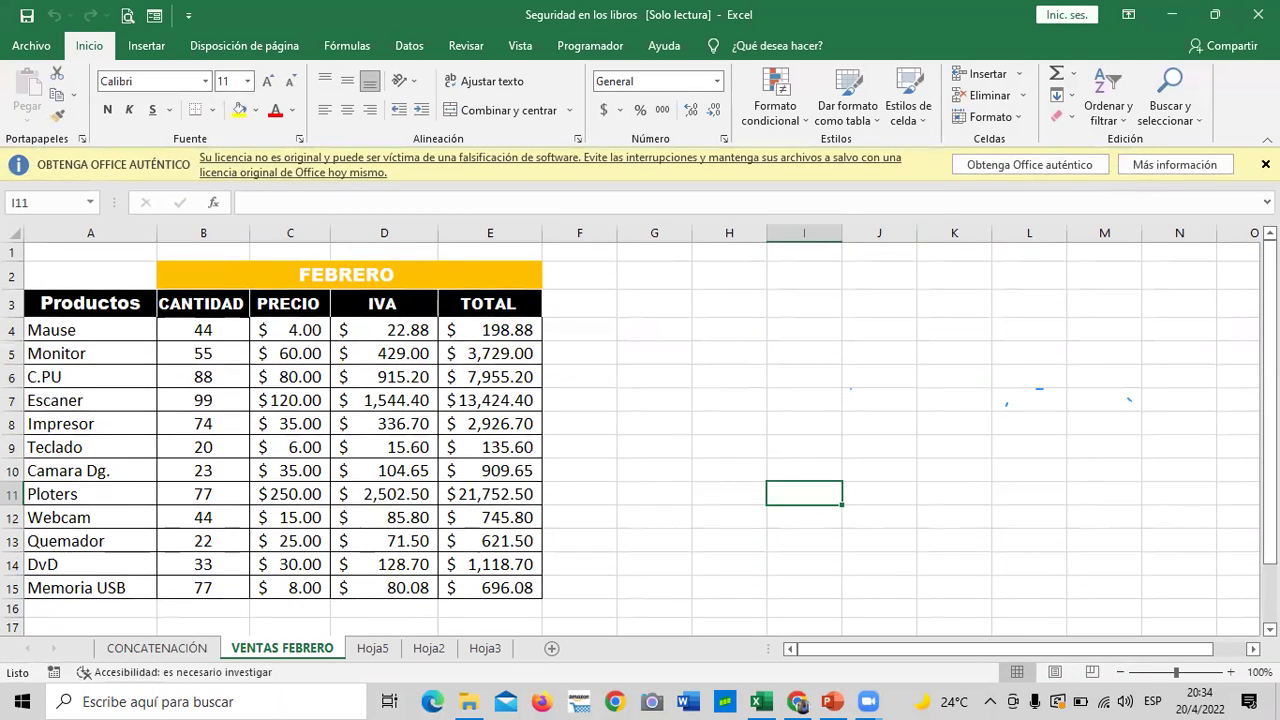
Close the licence banner, type test text 'ÑLL' into J7, then clear it
left_click(1265, 164)
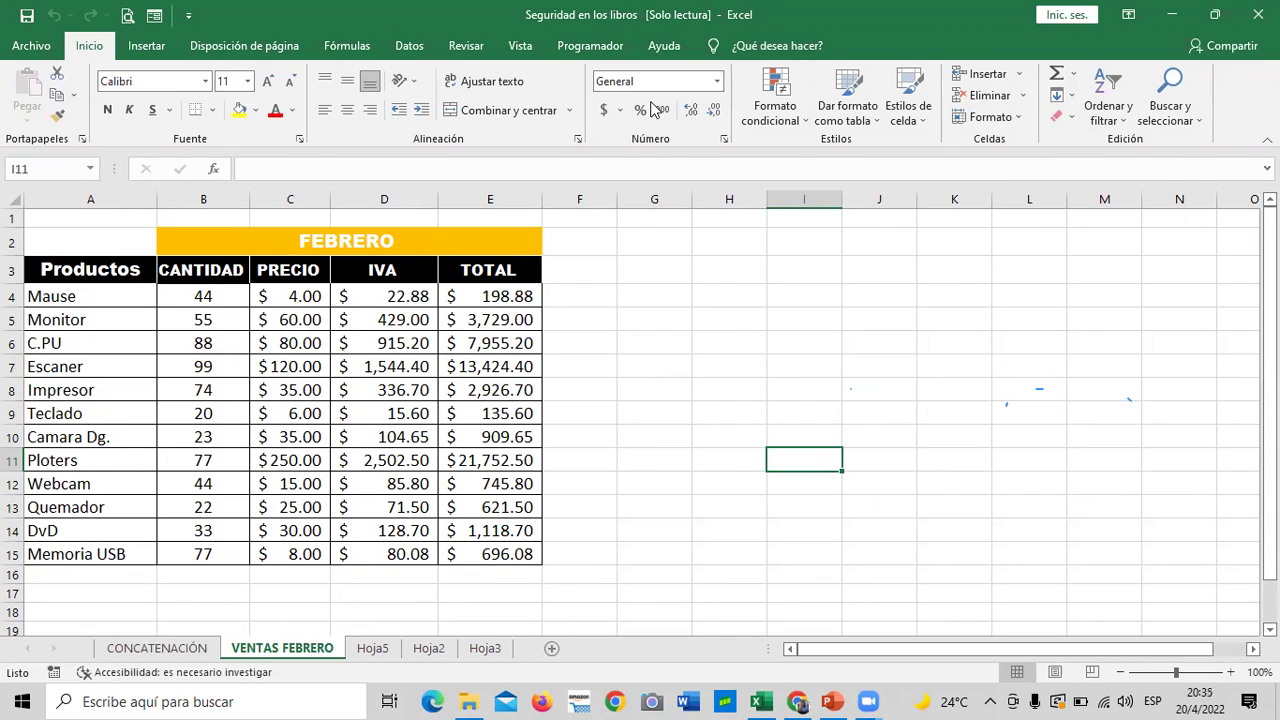
left_click(620, 457)
left_click(849, 372)
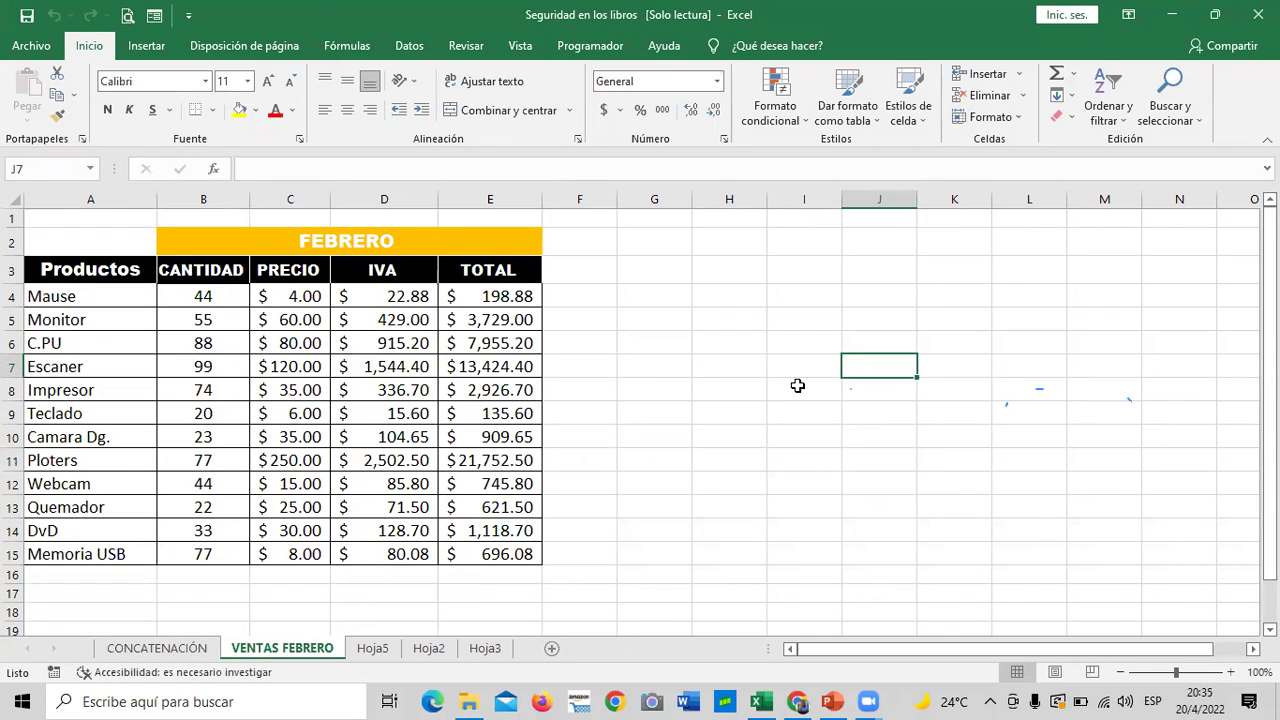
type("ÑLL")
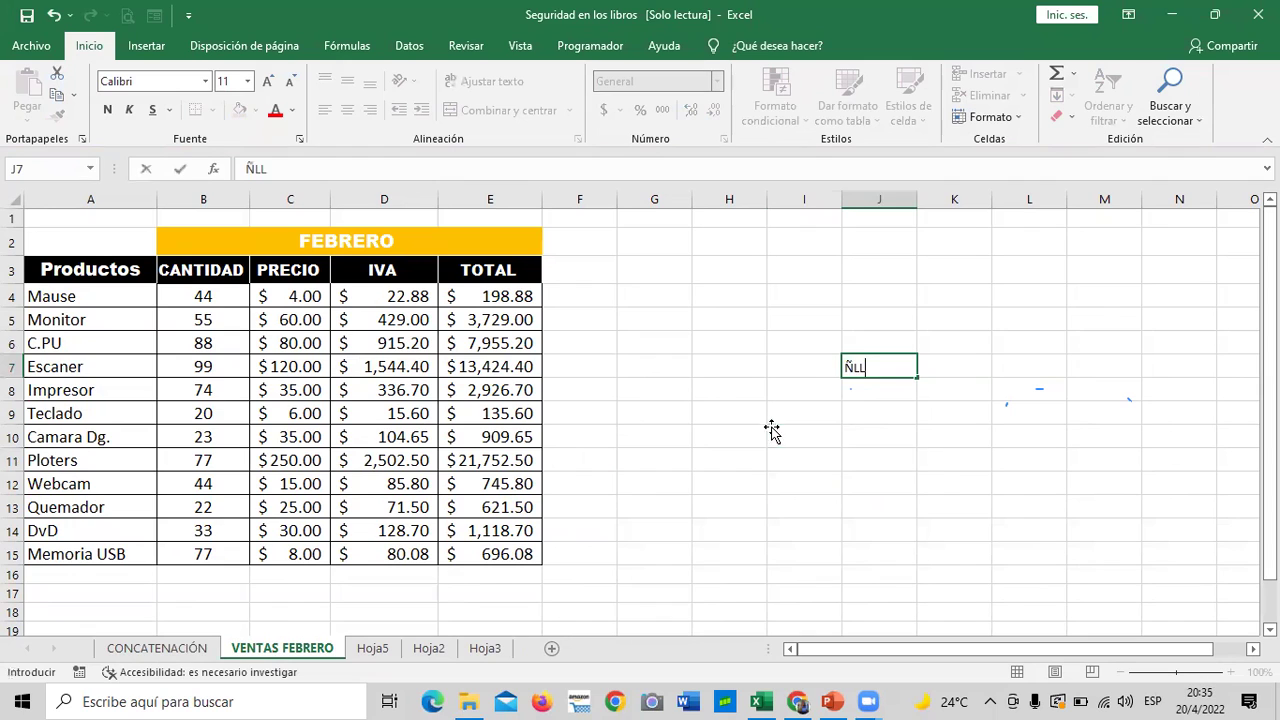
left_click(772, 430)
left_click(877, 356)
key("BackSpace")
Apply Todos los bordes to the empty cells F4:F15 beside the TOTAL column
left_click(582, 270)
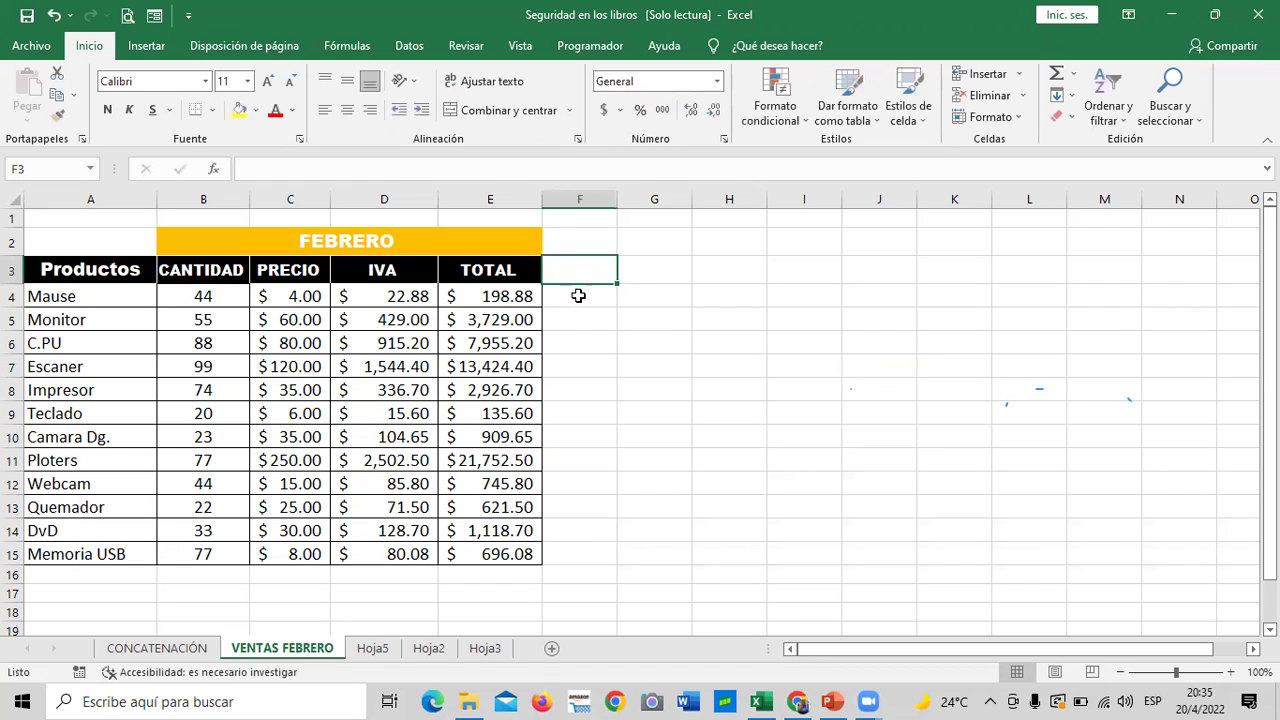
left_click_drag(578, 296, 654, 432)
left_click(804, 319)
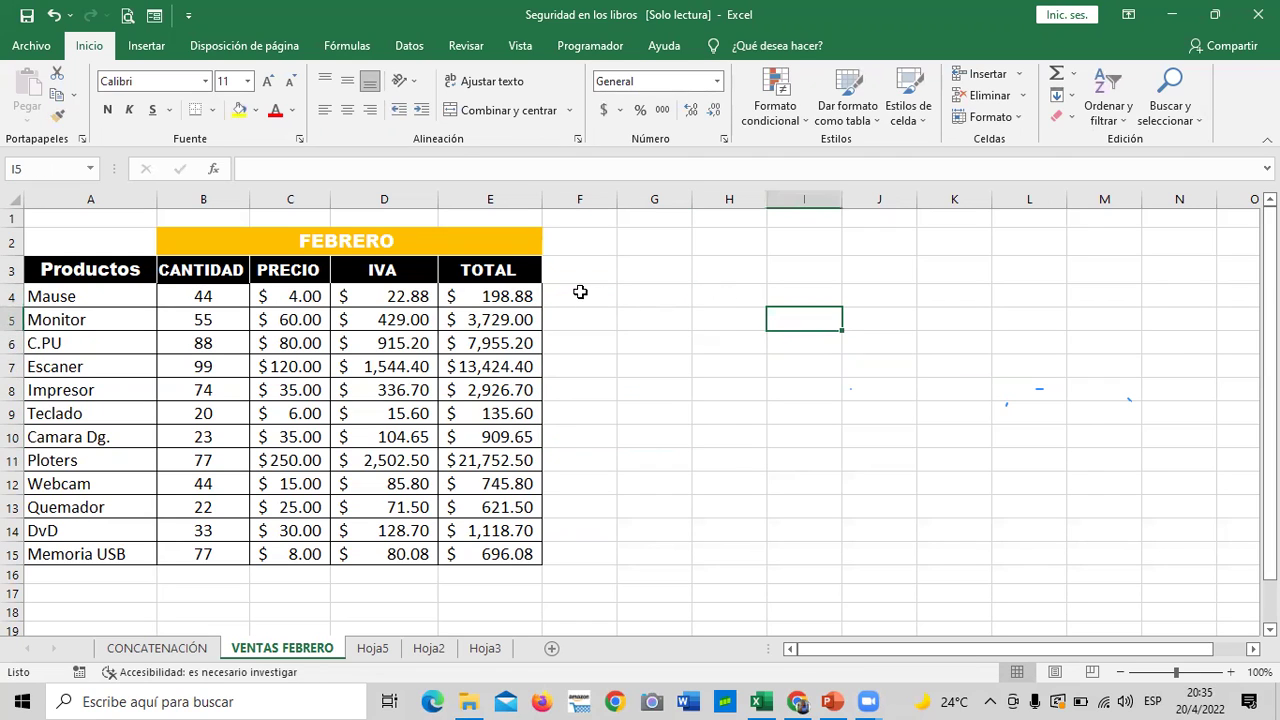
left_click_drag(580, 296, 580, 554)
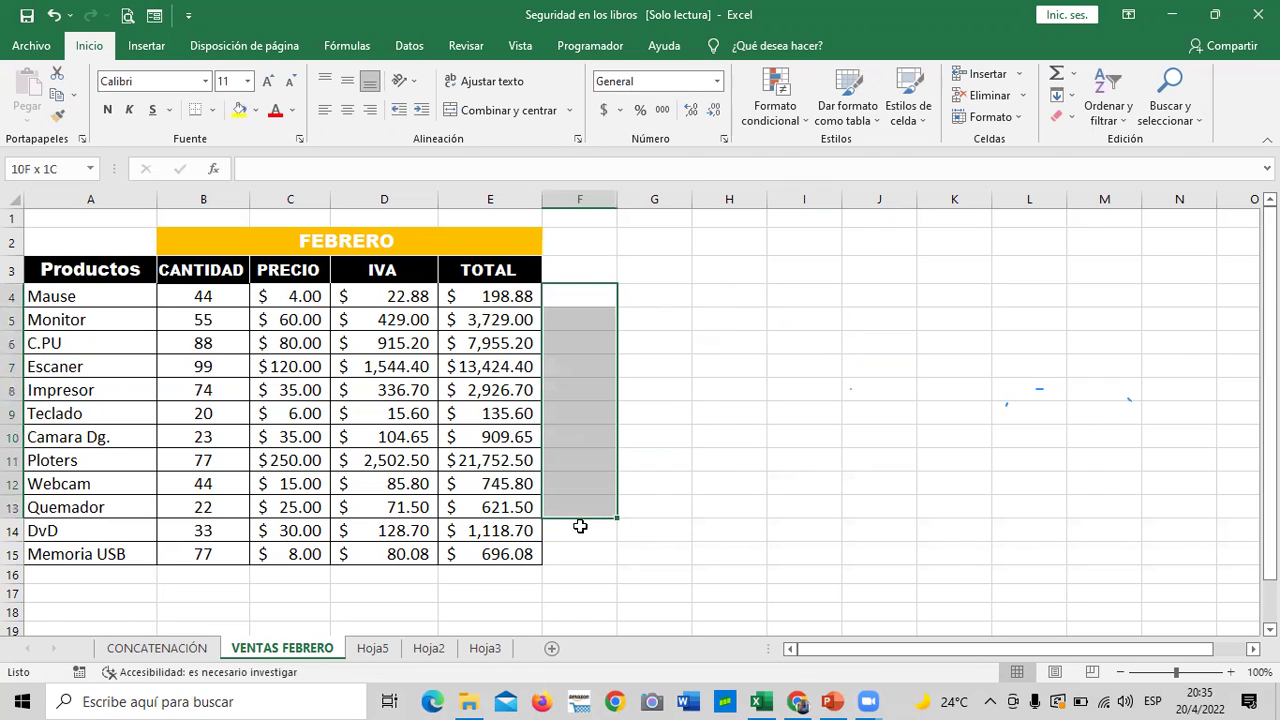
left_click(212, 110)
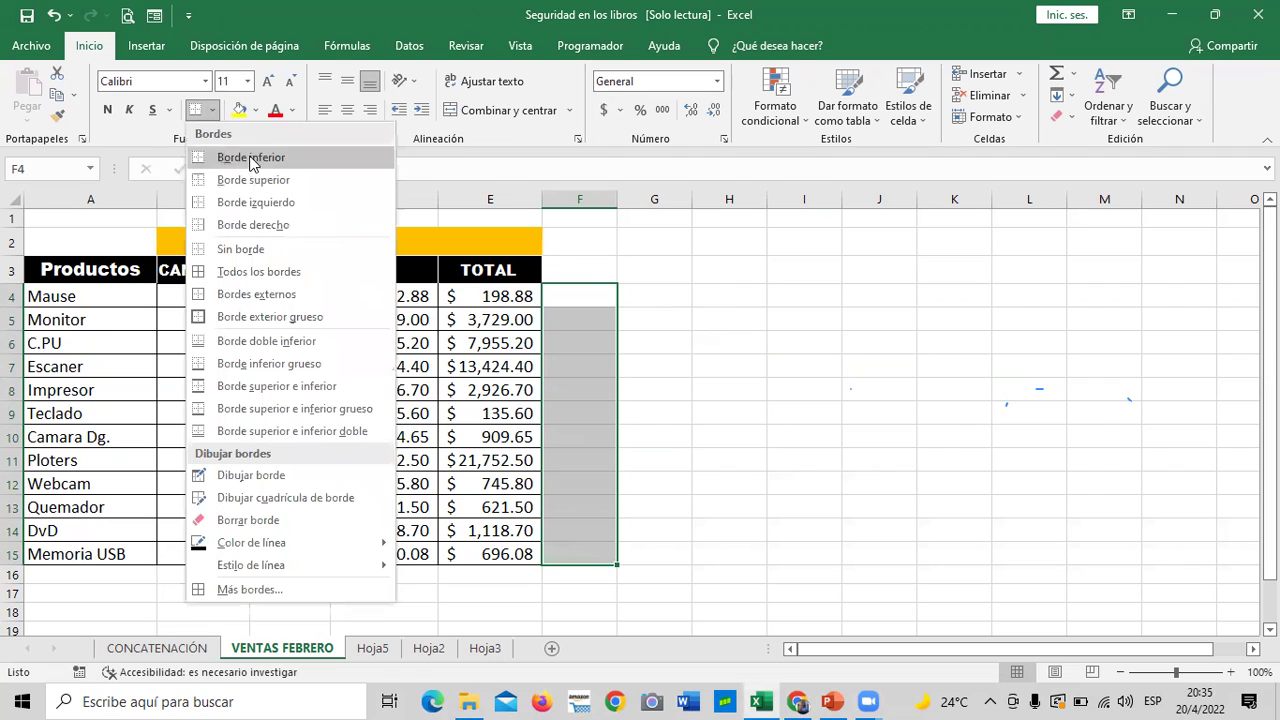
left_click(284, 273)
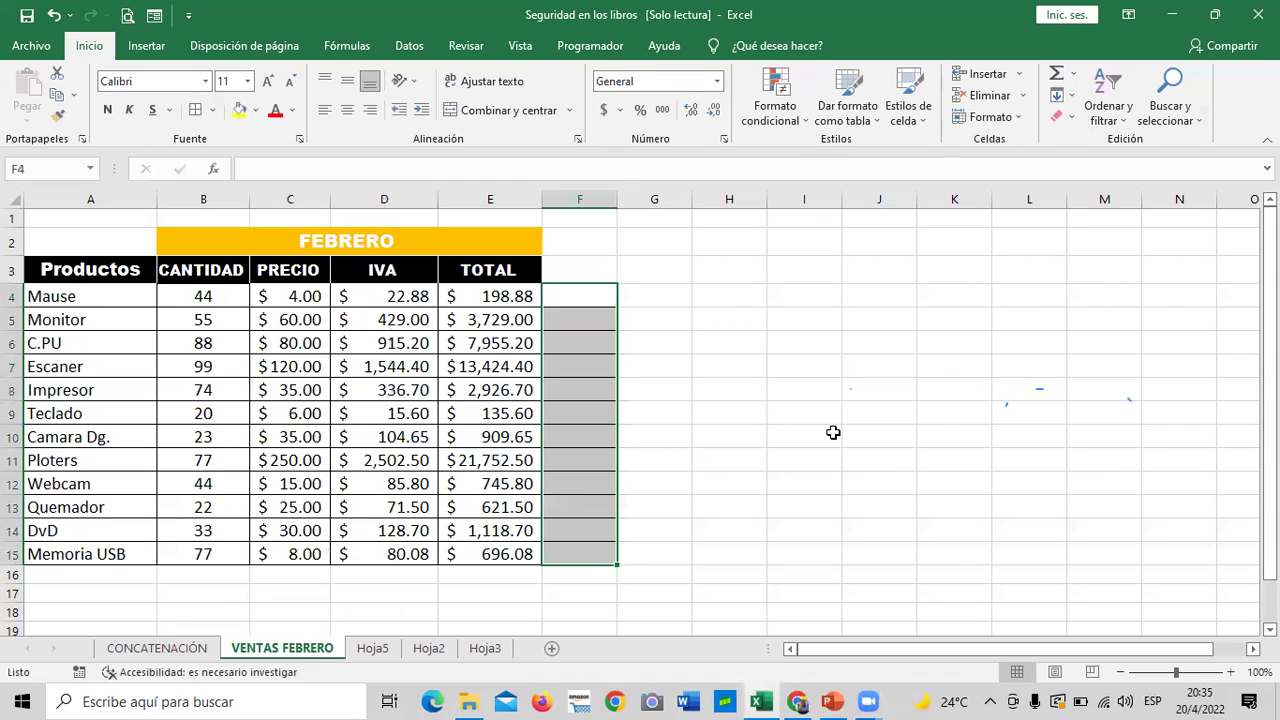
left_click(836, 430)
left_click(580, 268)
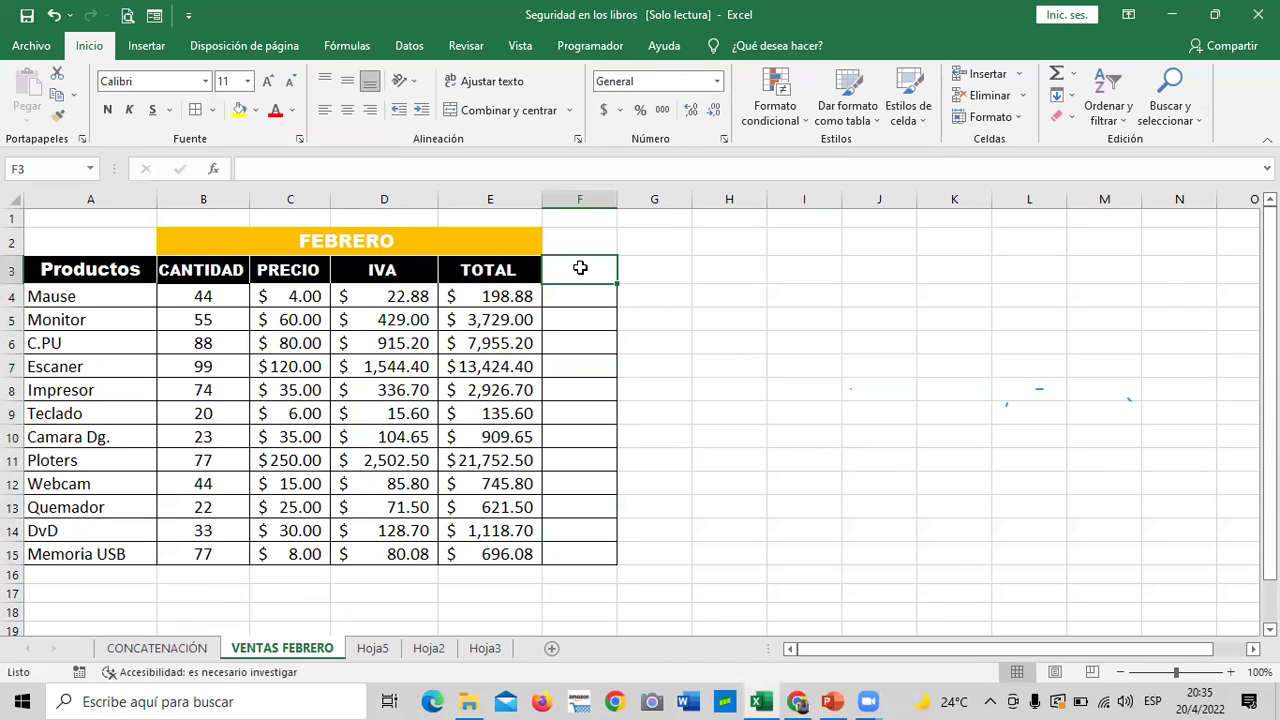
left_click(775, 316)
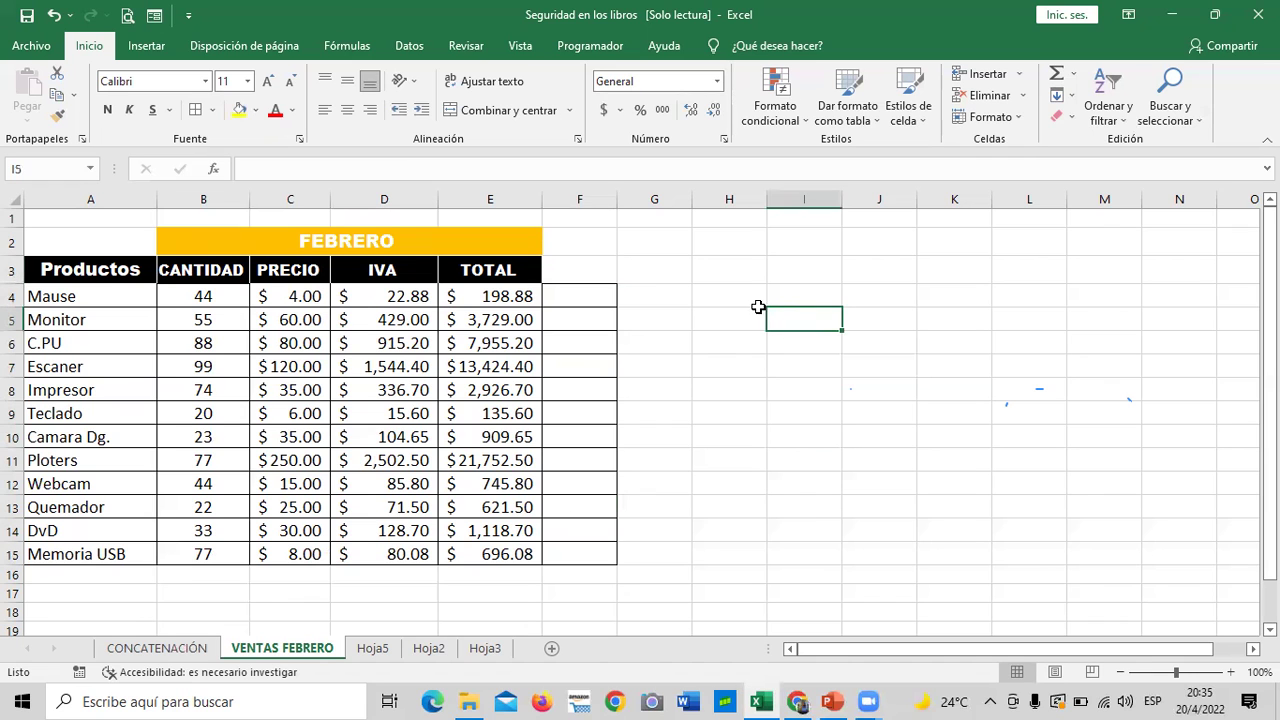
Enter 'TOTAL SIN IVA' in F3 and widen column F
left_click(580, 266)
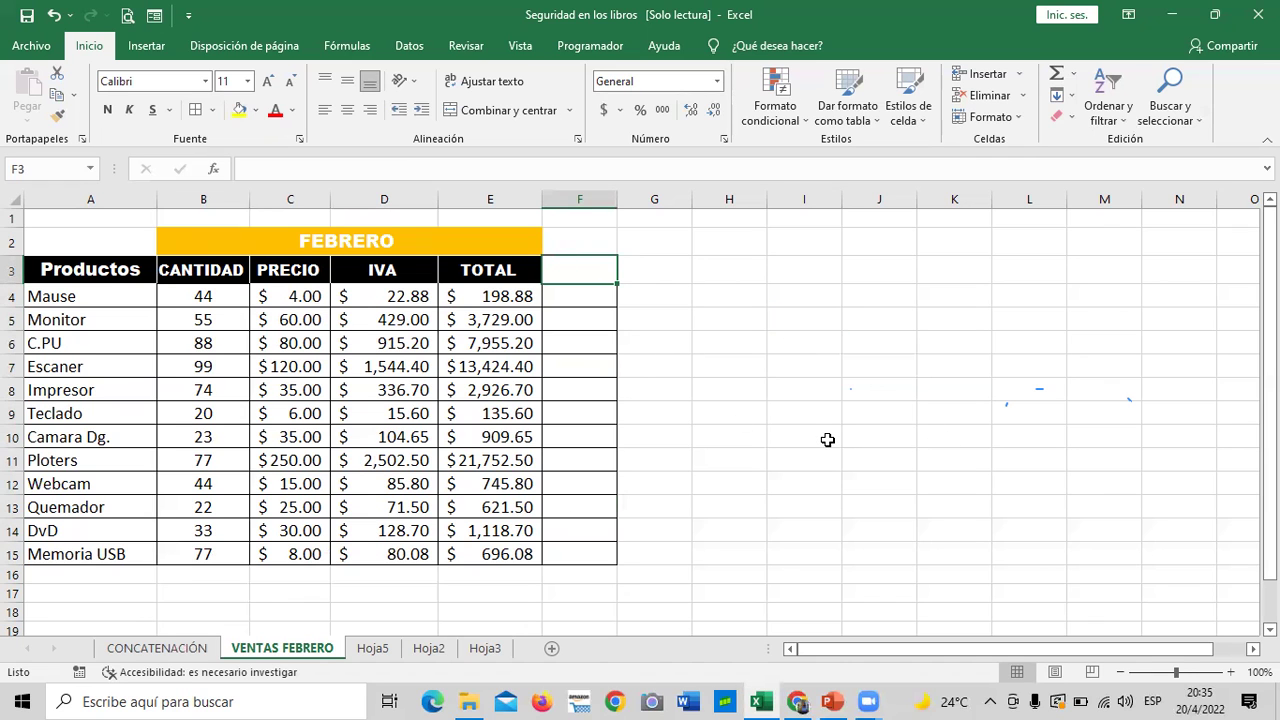
scroll(827, 437, "down", 1)
scroll(770, 390, "up", 1)
type("TOTAL SIN IVA")
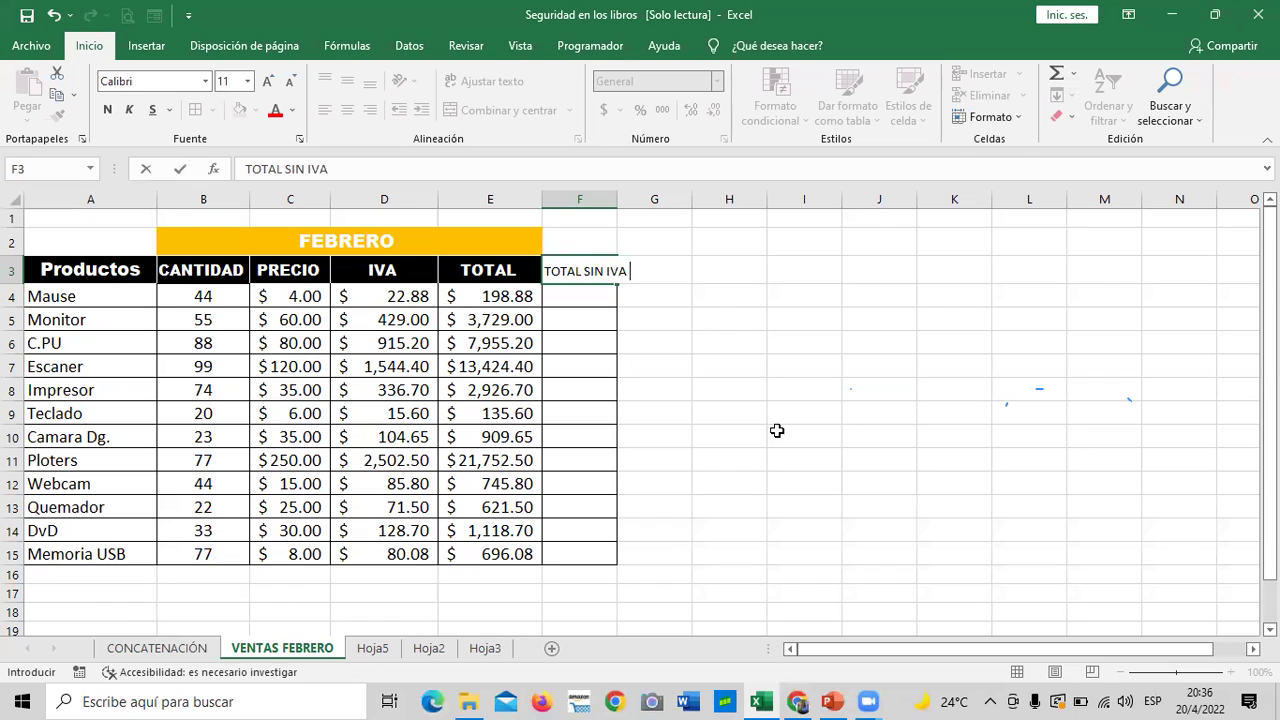
left_click(777, 431)
left_click_drag(617, 193, 642, 195)
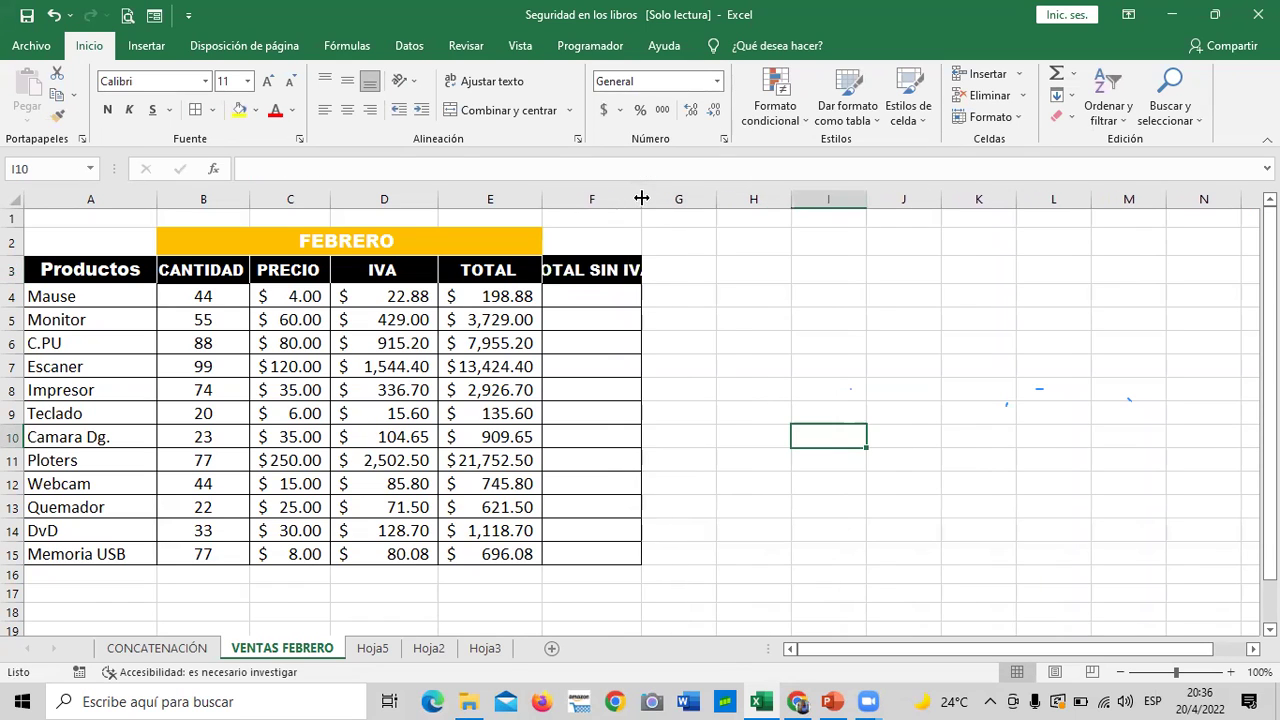
left_click(740, 300)
Reduce the header font to size 10 and wrap it onto two lines
left_click(614, 270)
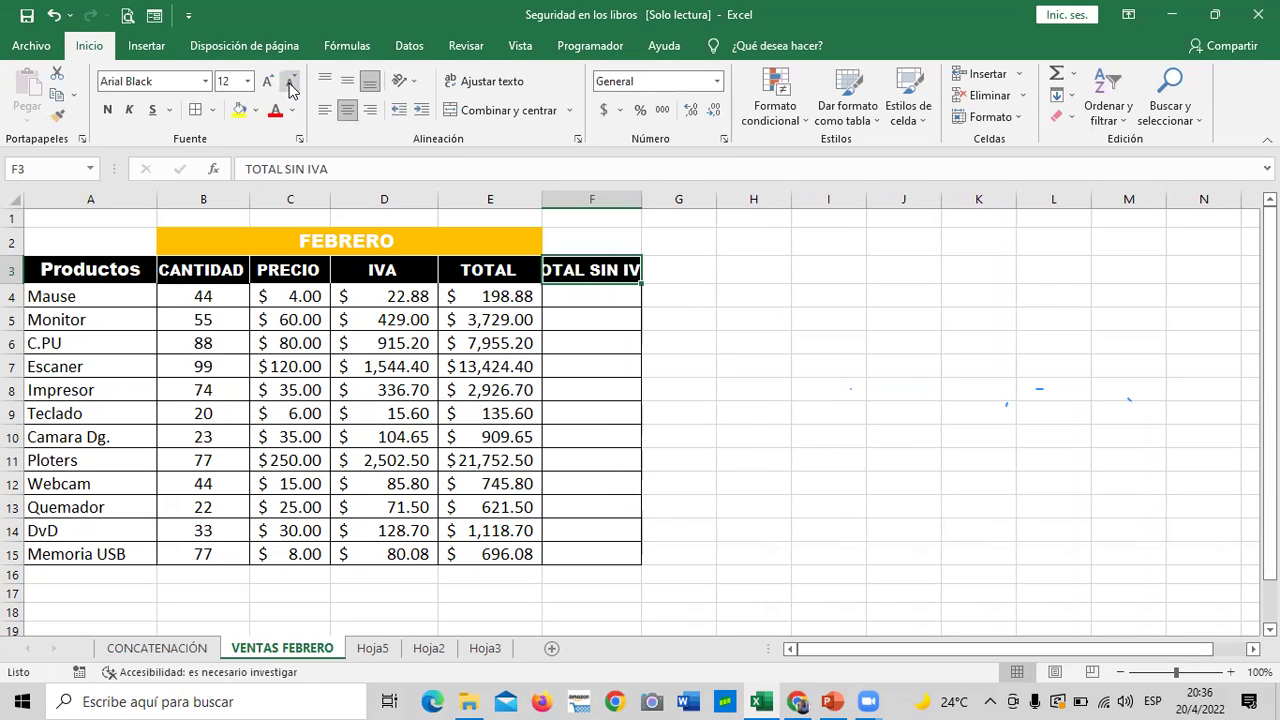
left_click(290, 90)
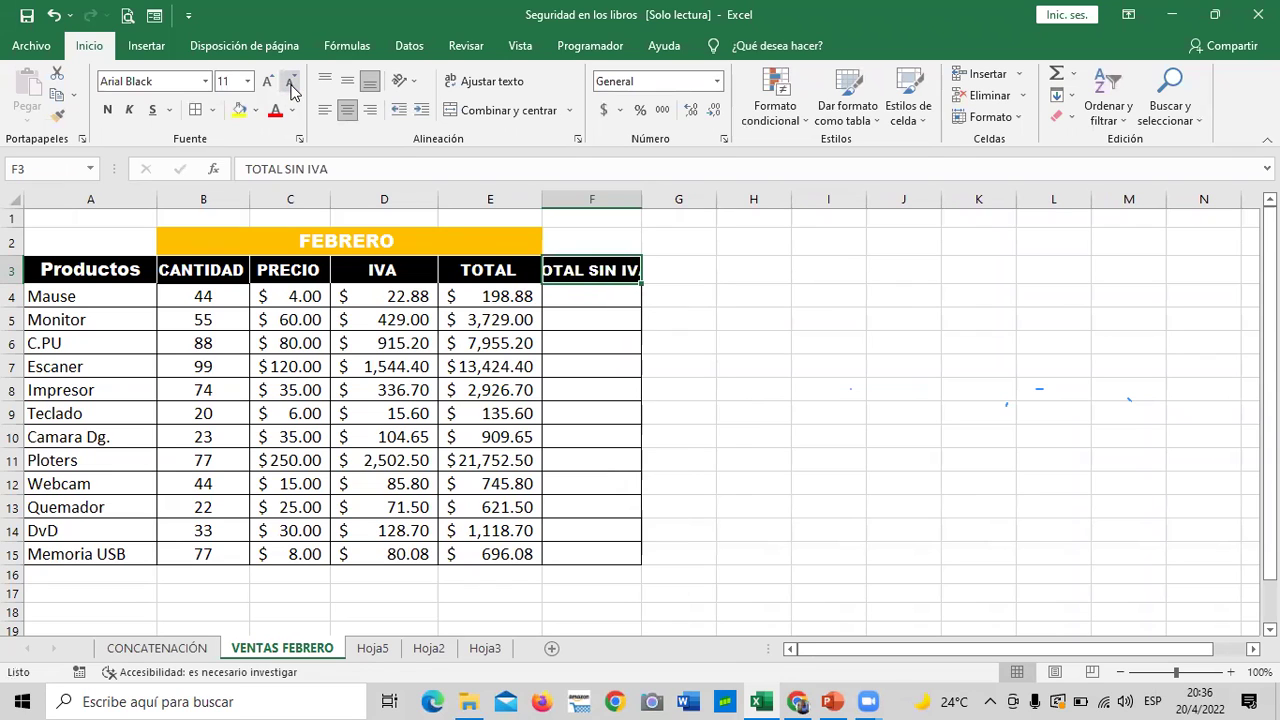
left_click(290, 88)
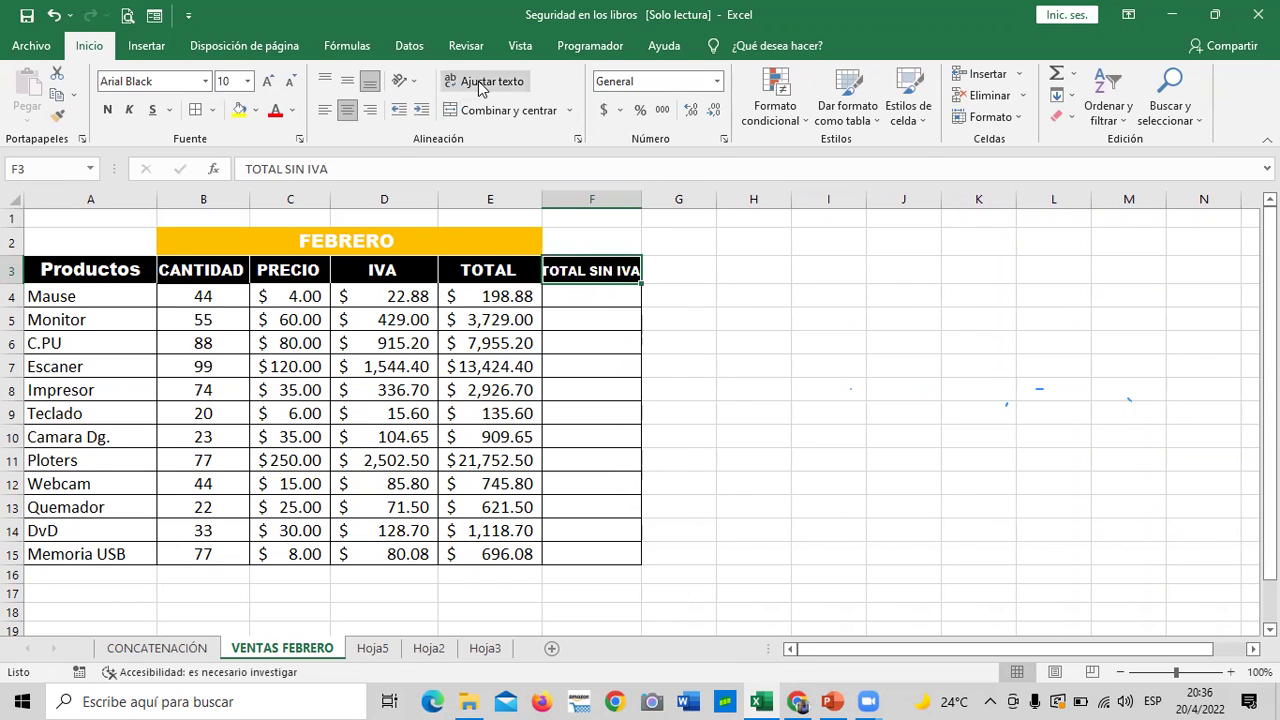
left_click(480, 82)
left_click(734, 352)
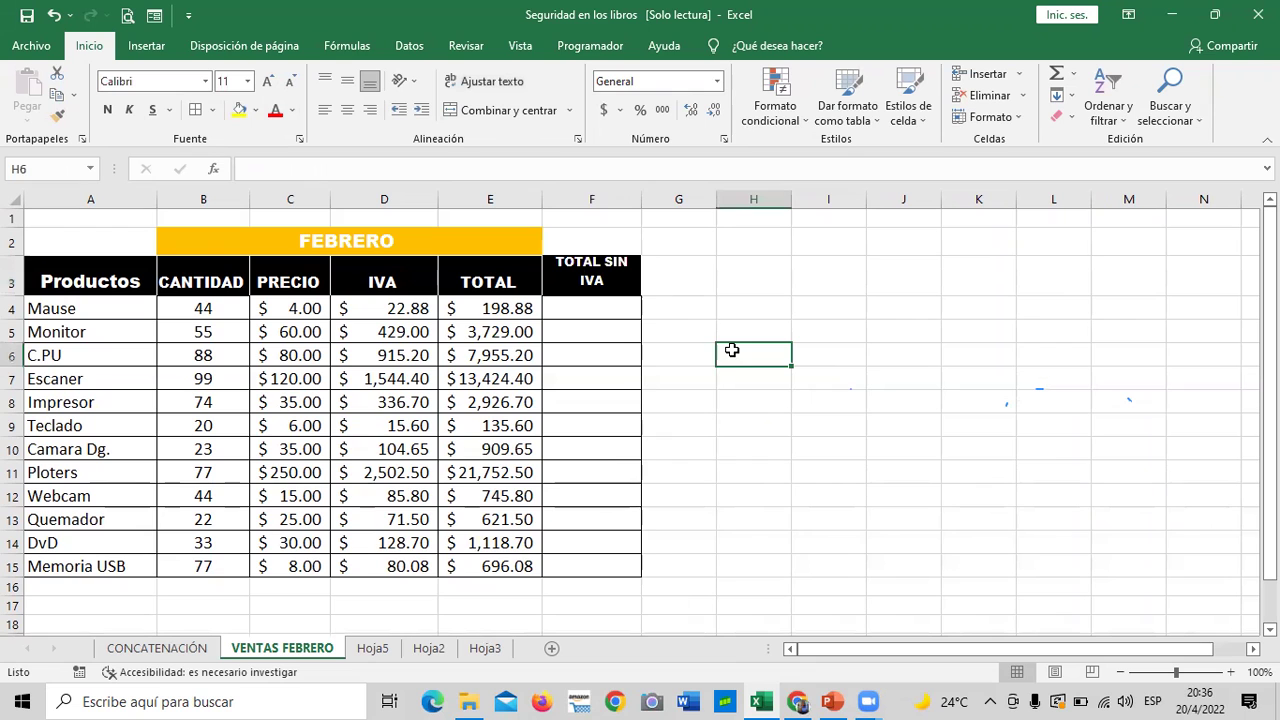
left_click(818, 450)
scroll(820, 442, "down", 3)
scroll(820, 442, "up", 3)
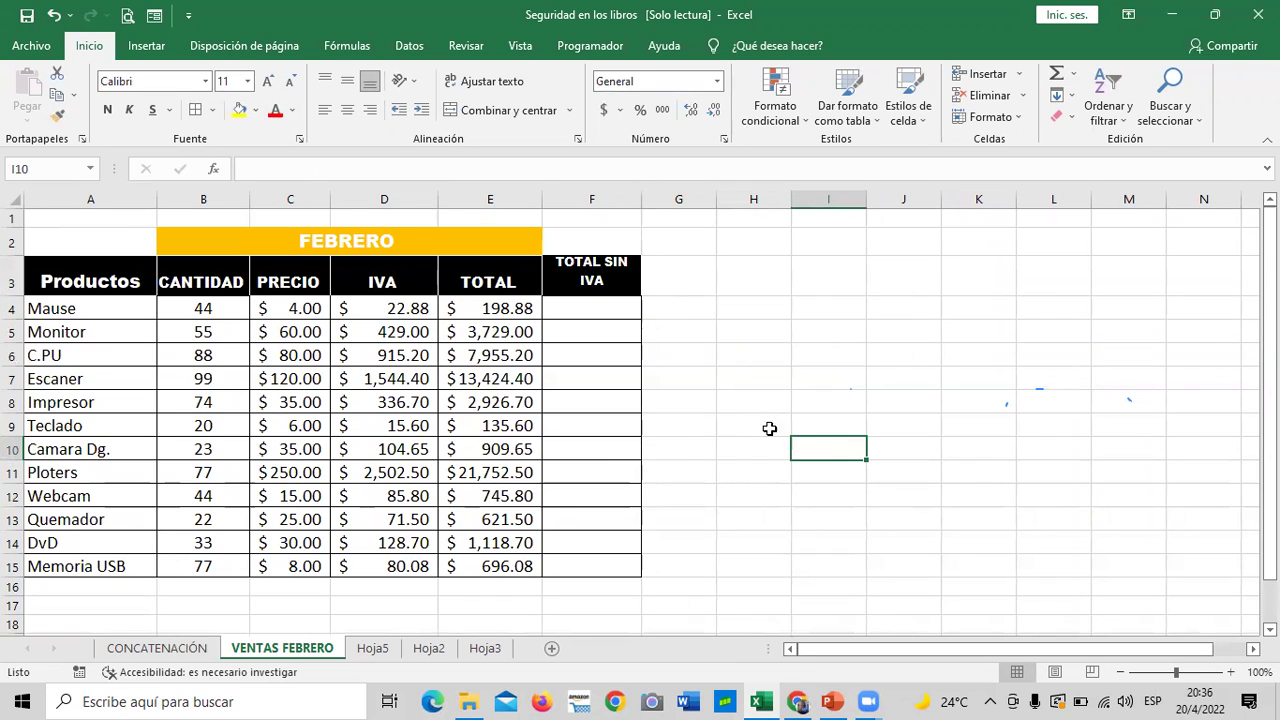
Close the workbook and save the changes as 'Copia de Seguridad en los libros' in EXCEL NUEVO CURSO
left_click(40, 42)
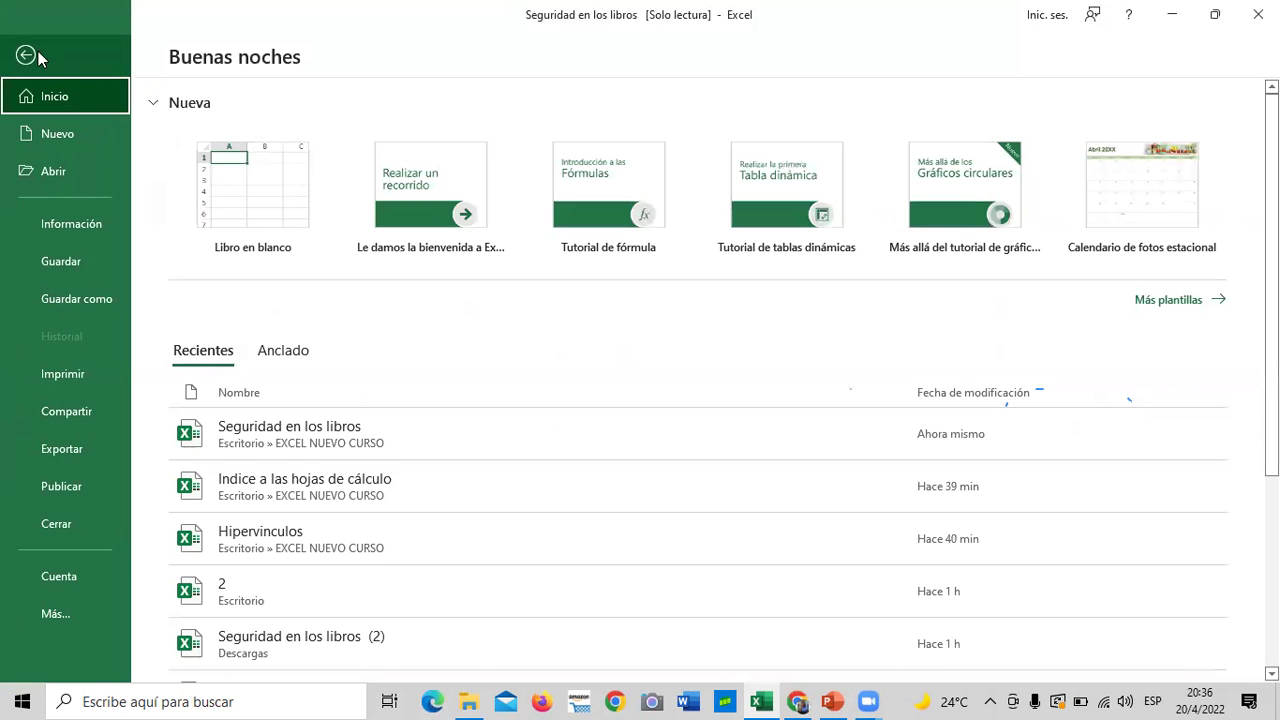
left_click(38, 55)
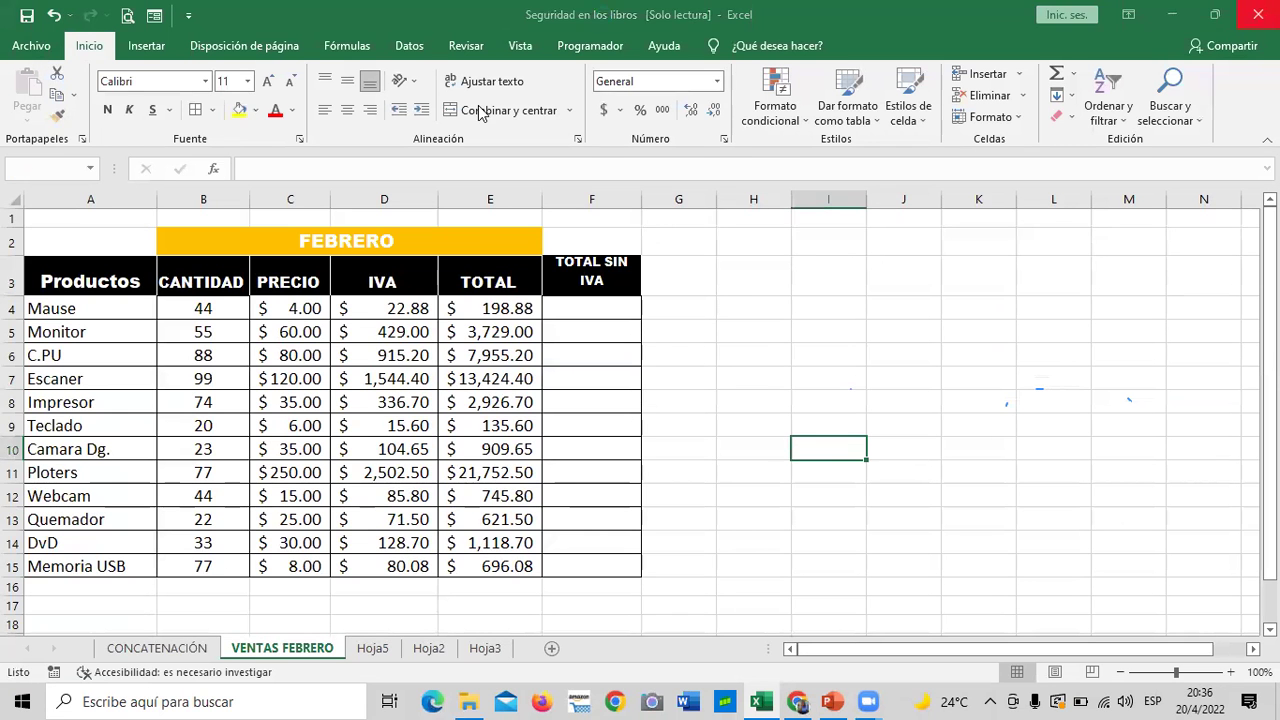
key("ctrl+w")
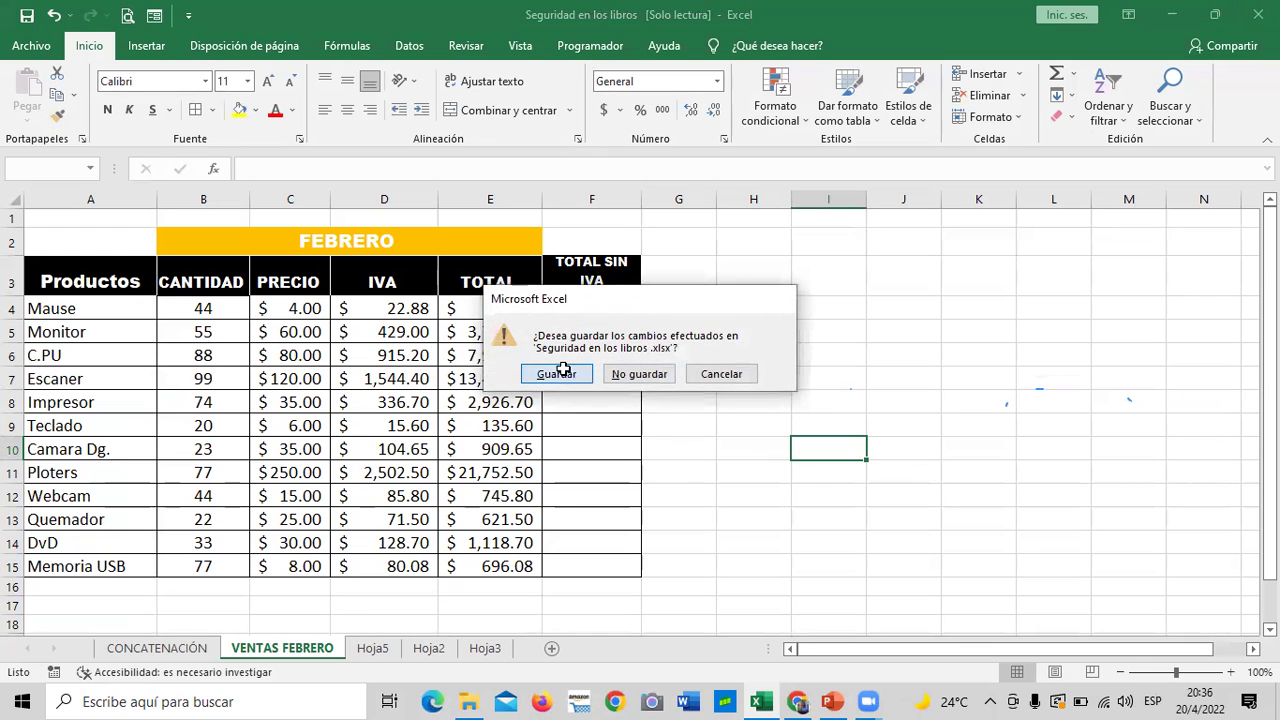
left_click(563, 372)
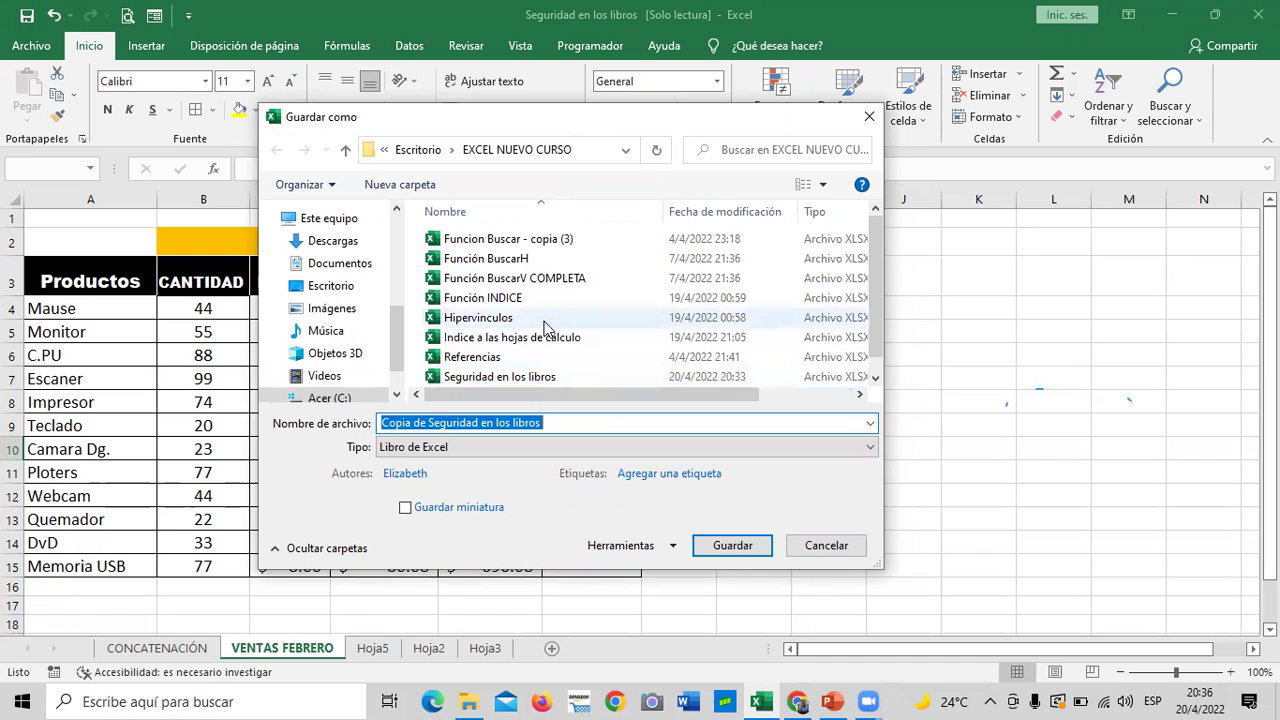
mouse_move(543, 320)
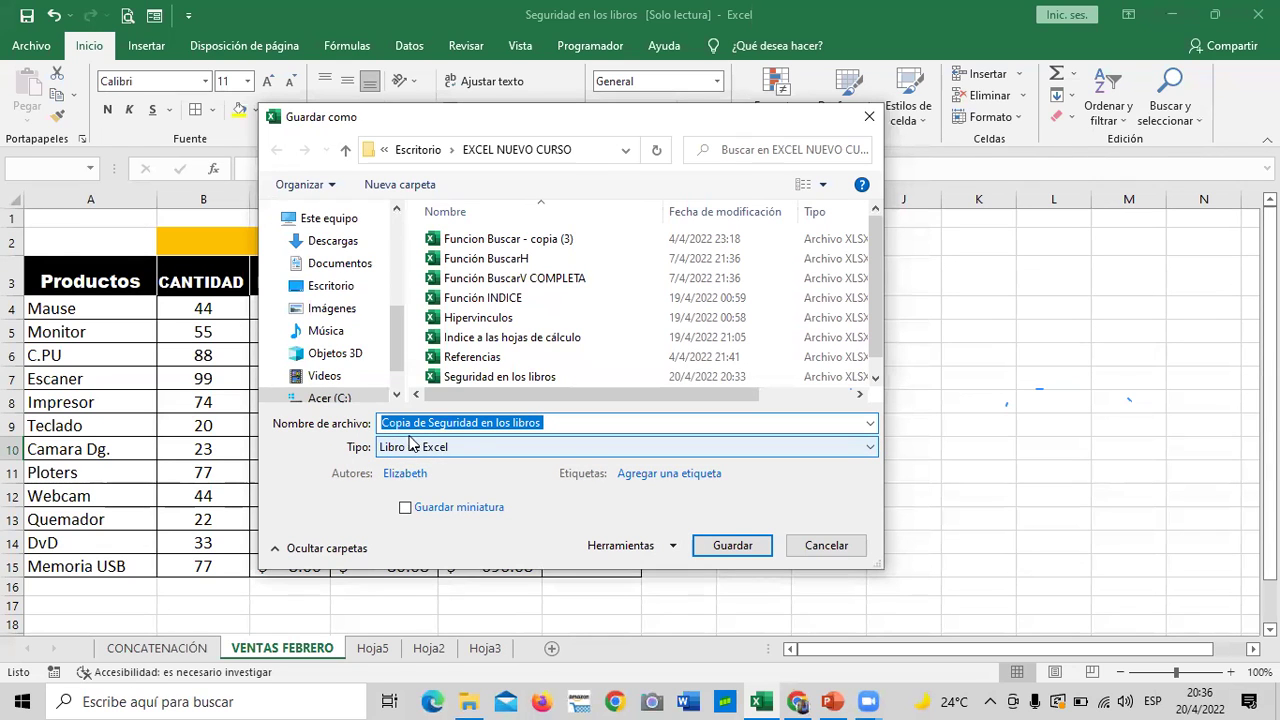
left_click(735, 546)
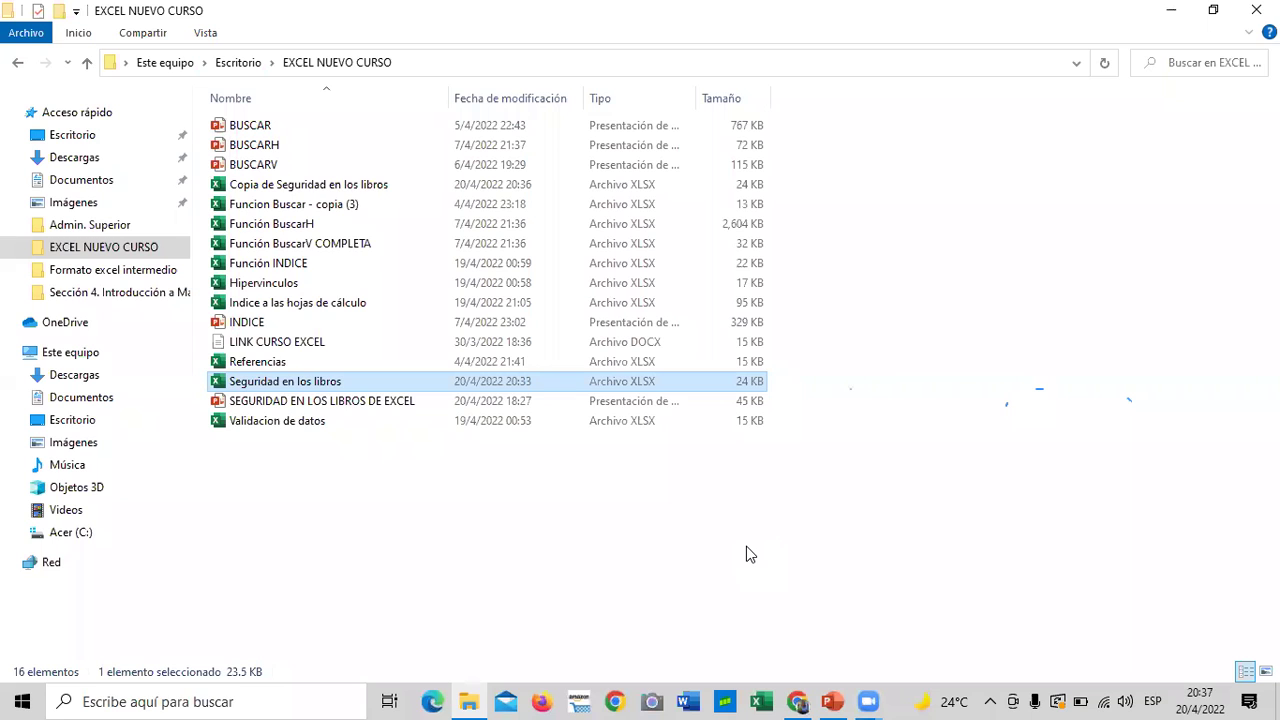
Open the original Seguridad en los libros file from the EXCEL NUEVO CURSO folder
left_click(934, 338)
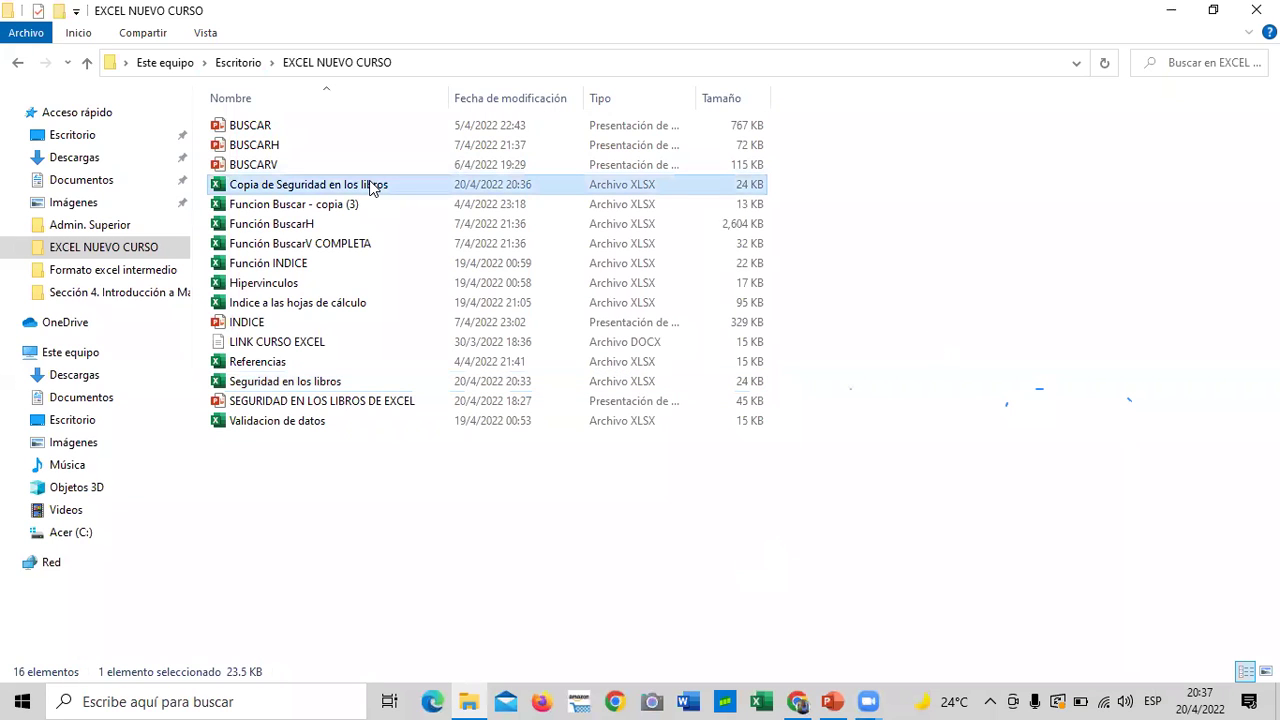
double_click(283, 386)
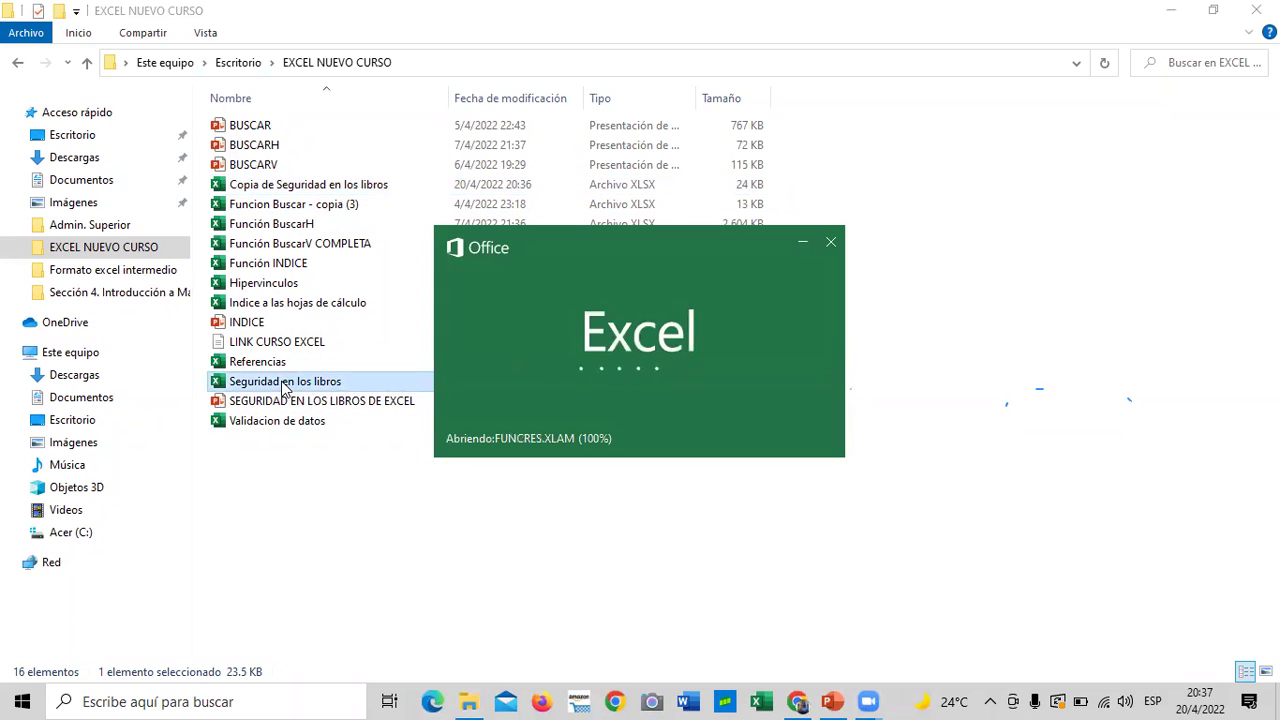
Enter the workbook's password at both prompts and open Seguridad en los libros read-only
key("Return")
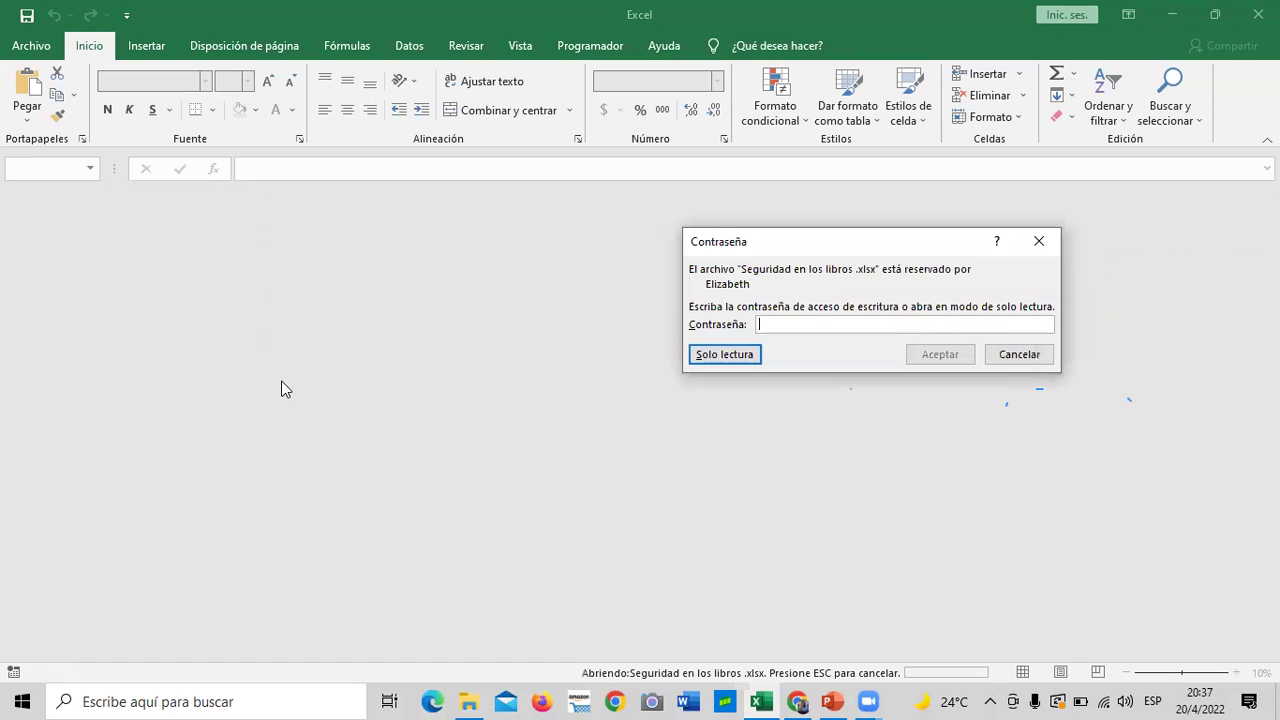
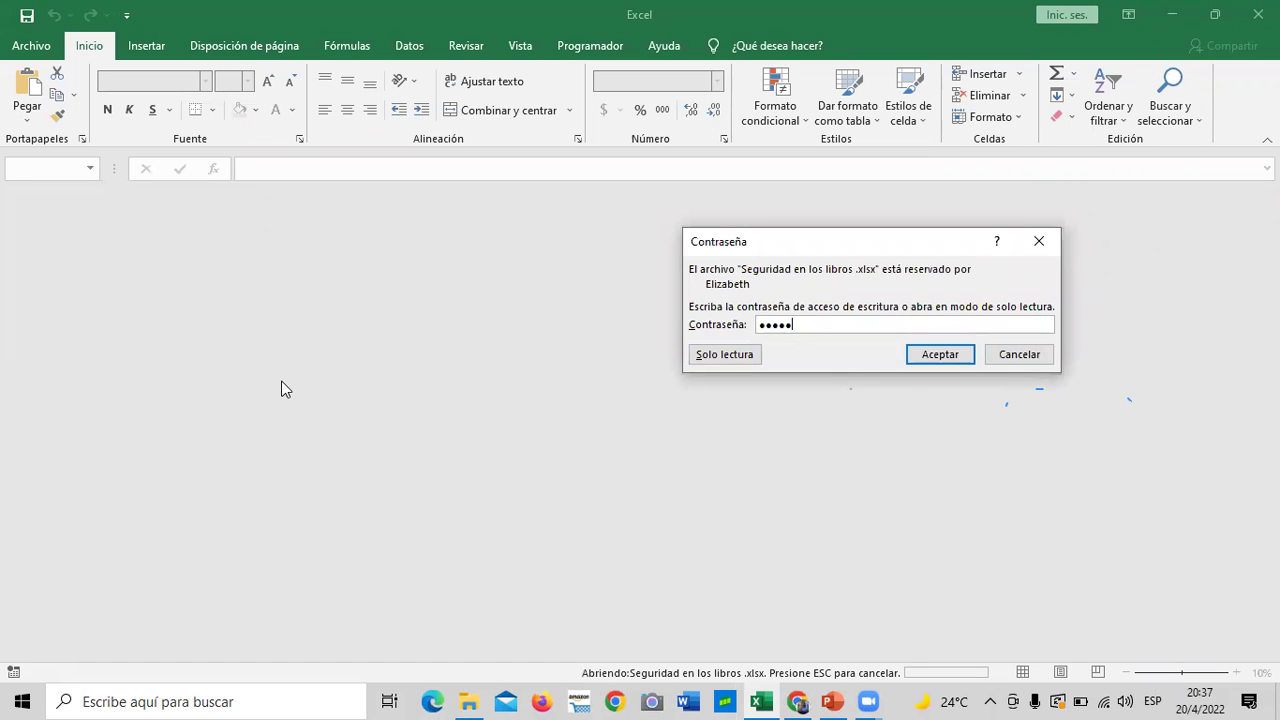
key("Return")
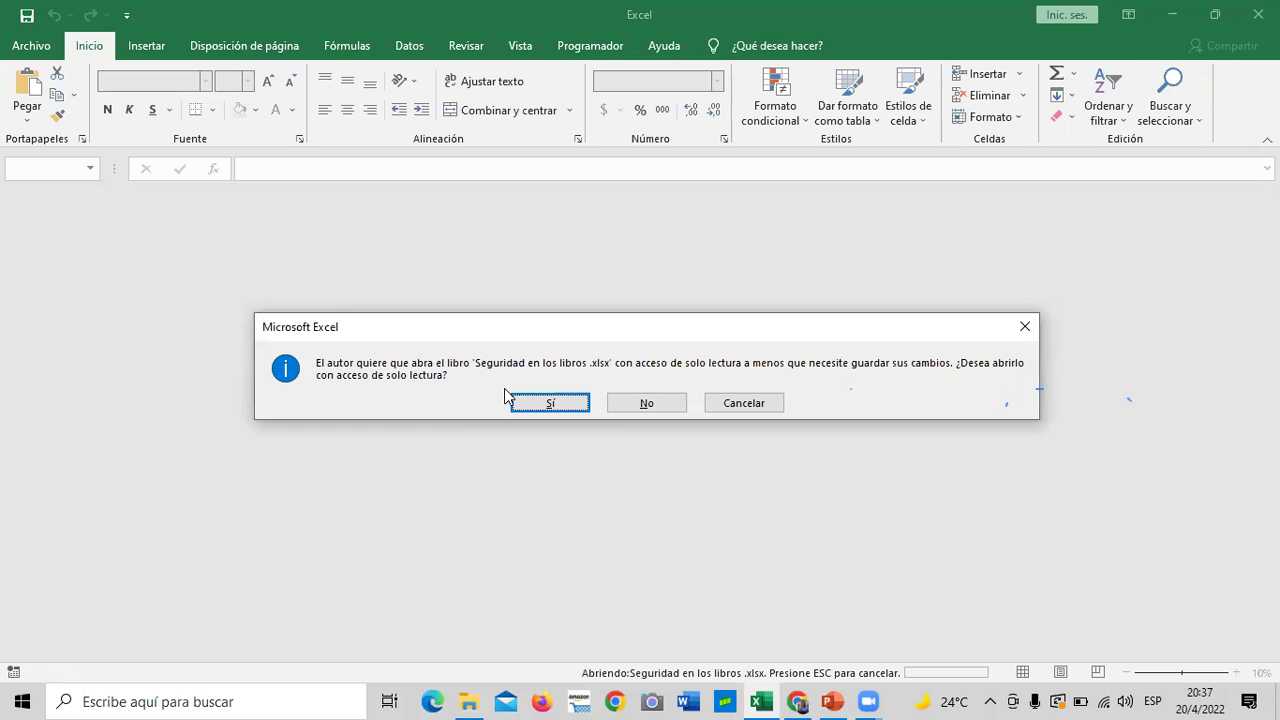
left_click(551, 403)
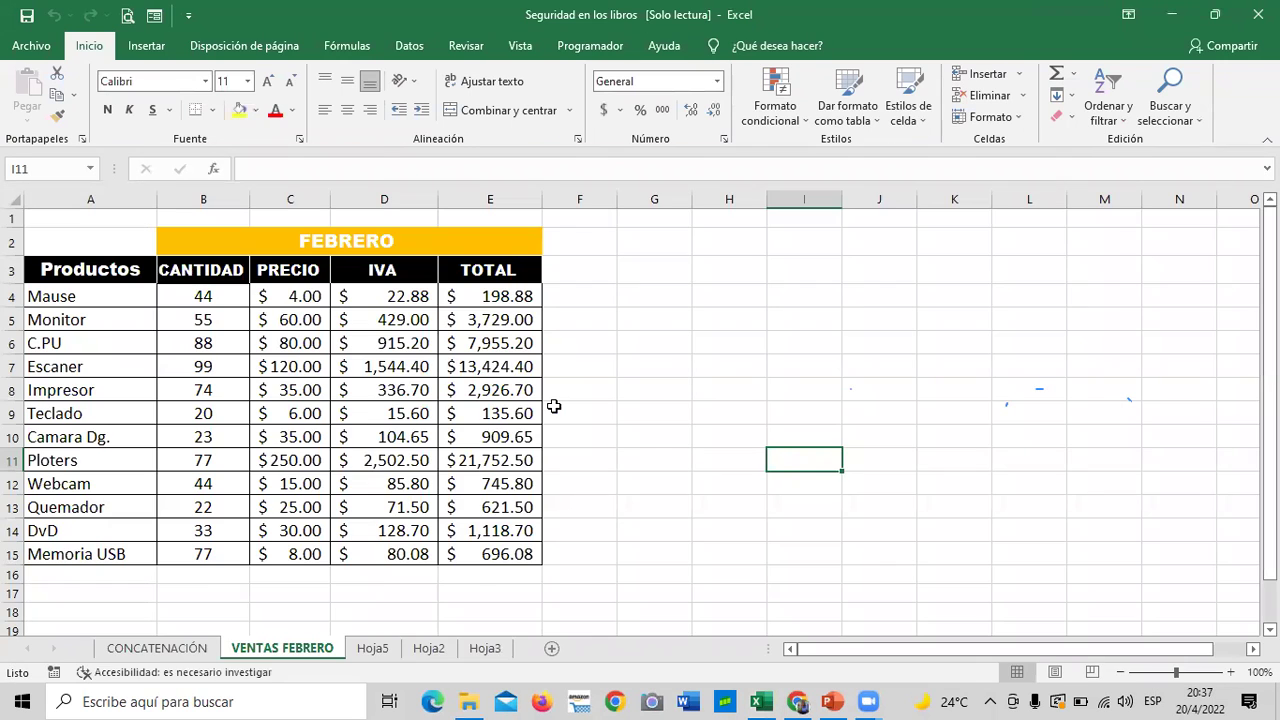
left_click(1265, 164)
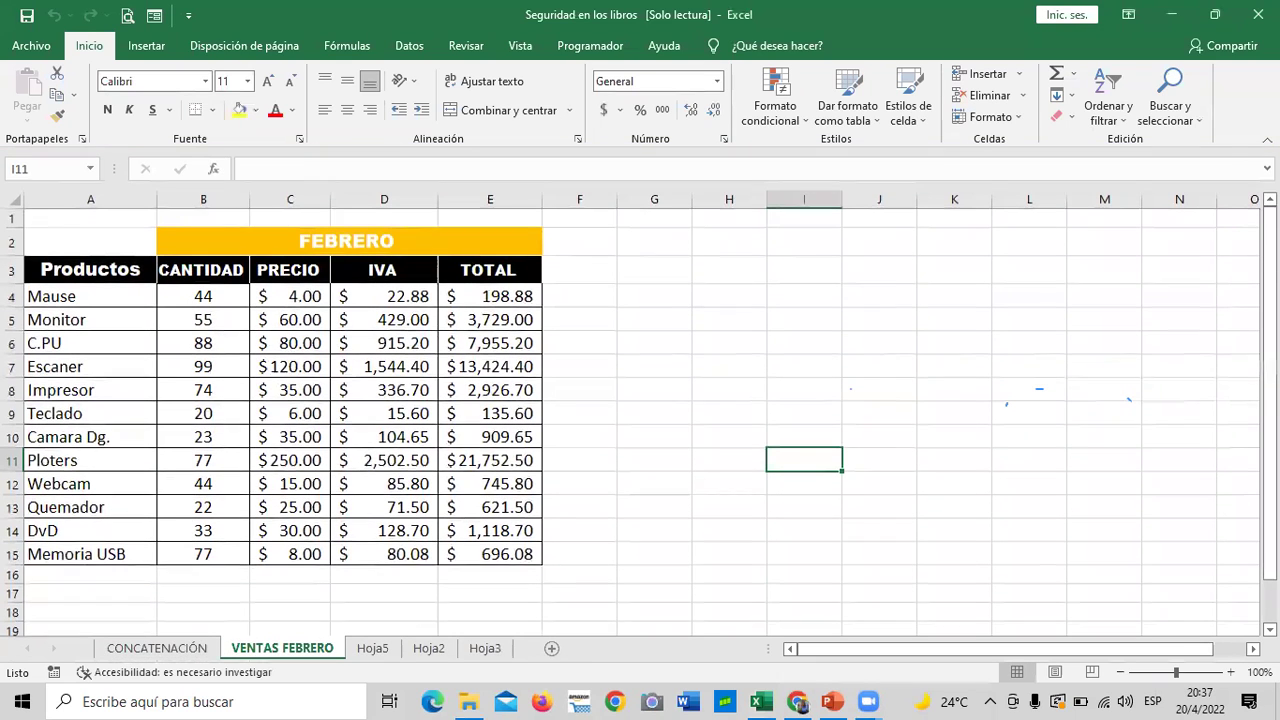
left_click(735, 337)
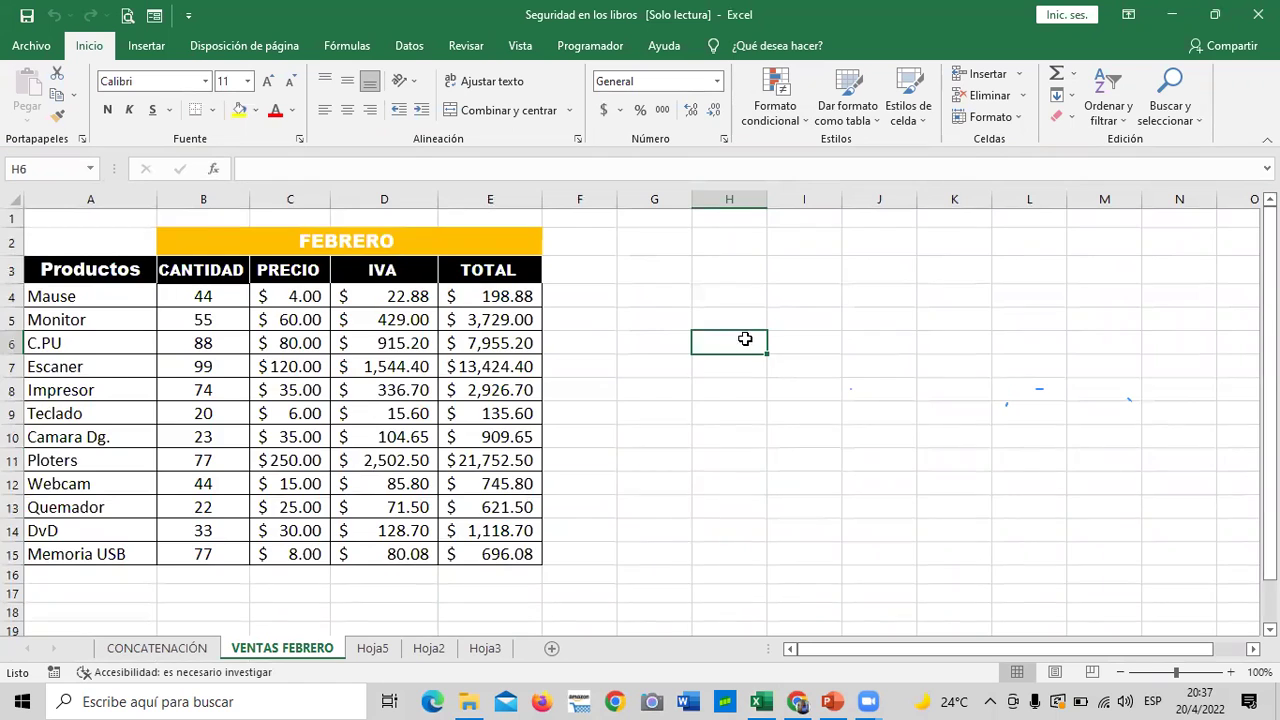
scroll(745, 330, "down", 2)
scroll(651, 399, "up", 2)
left_click(598, 272)
left_click(590, 385)
left_click(593, 556)
left_click(597, 476)
left_click(583, 292)
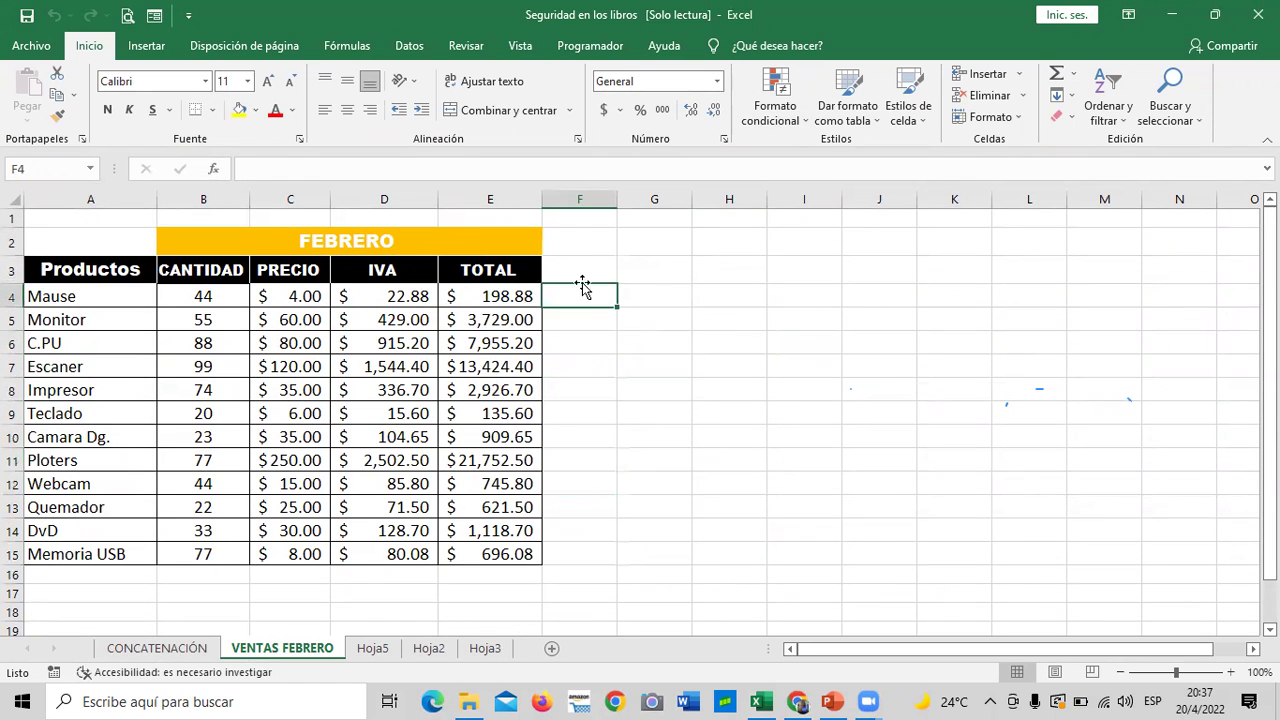
left_click(582, 248)
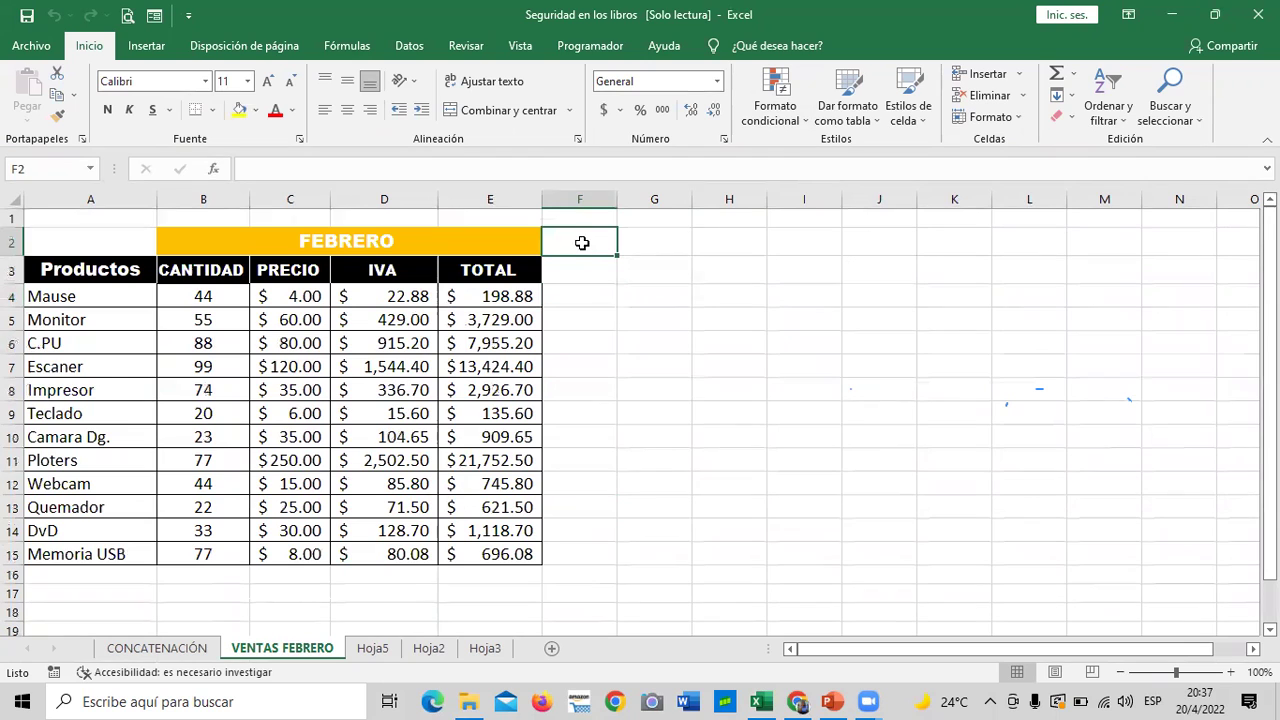
left_click(583, 294)
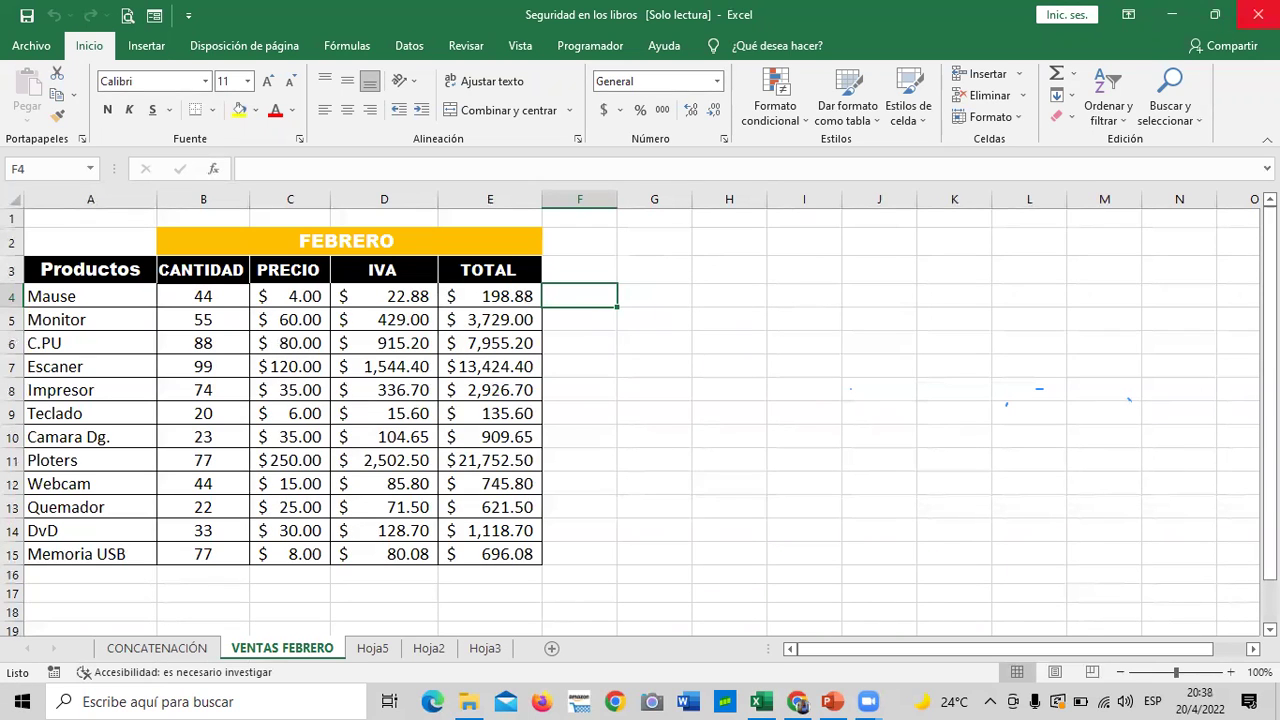
Close the read-only Excel window and reopen Seguridad en los libros from File Explorer
left_click(1258, 14)
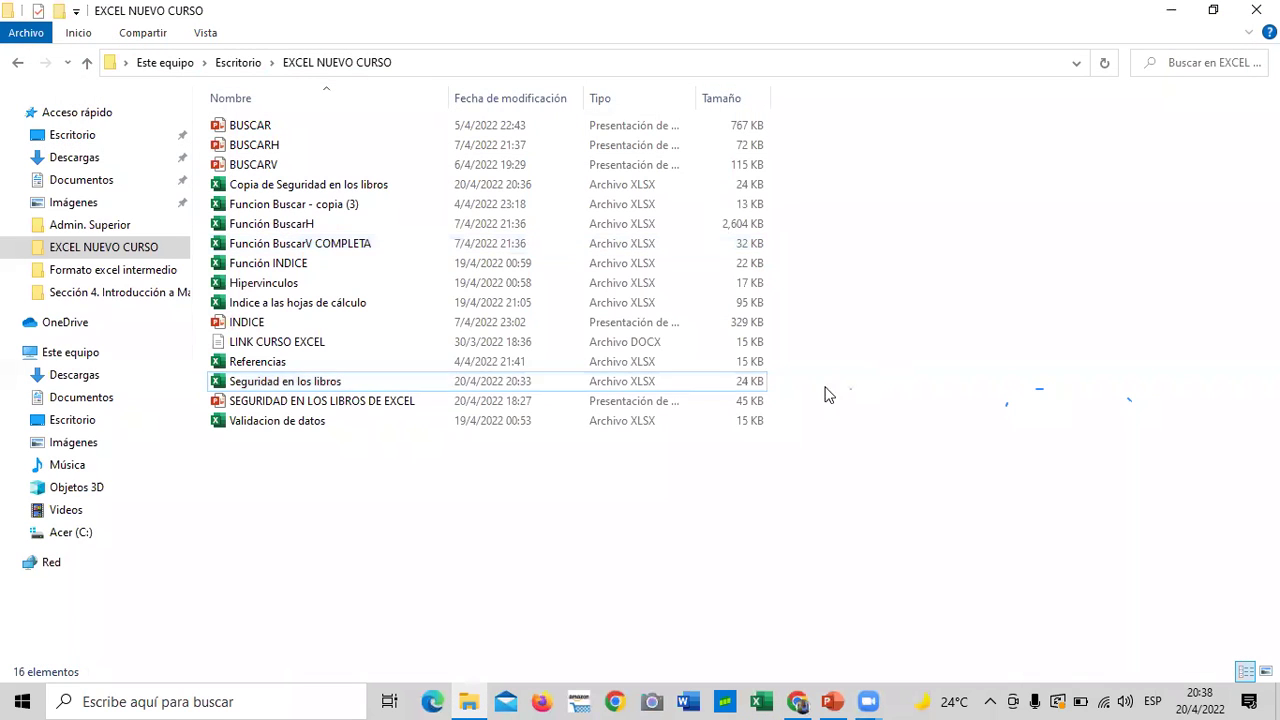
double_click(362, 388)
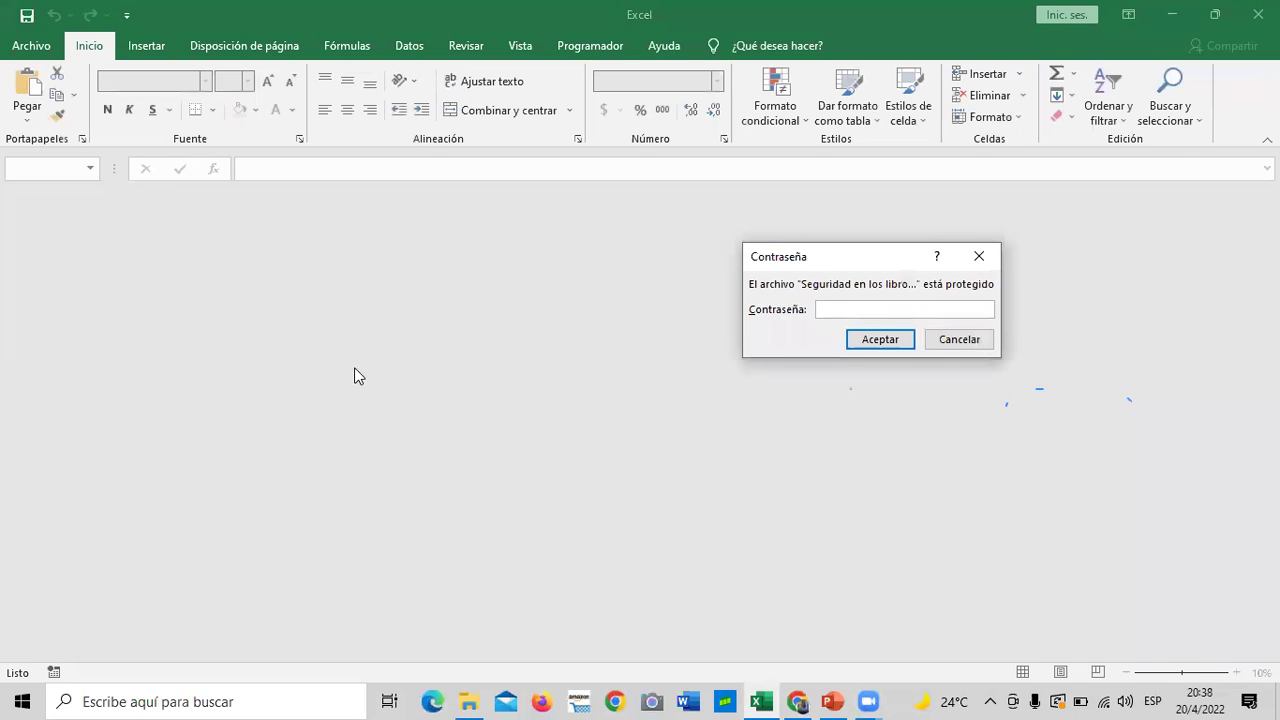
Enter the open and write passwords, open the workbook read-only, and go to the Archivo backstage
key("Return")
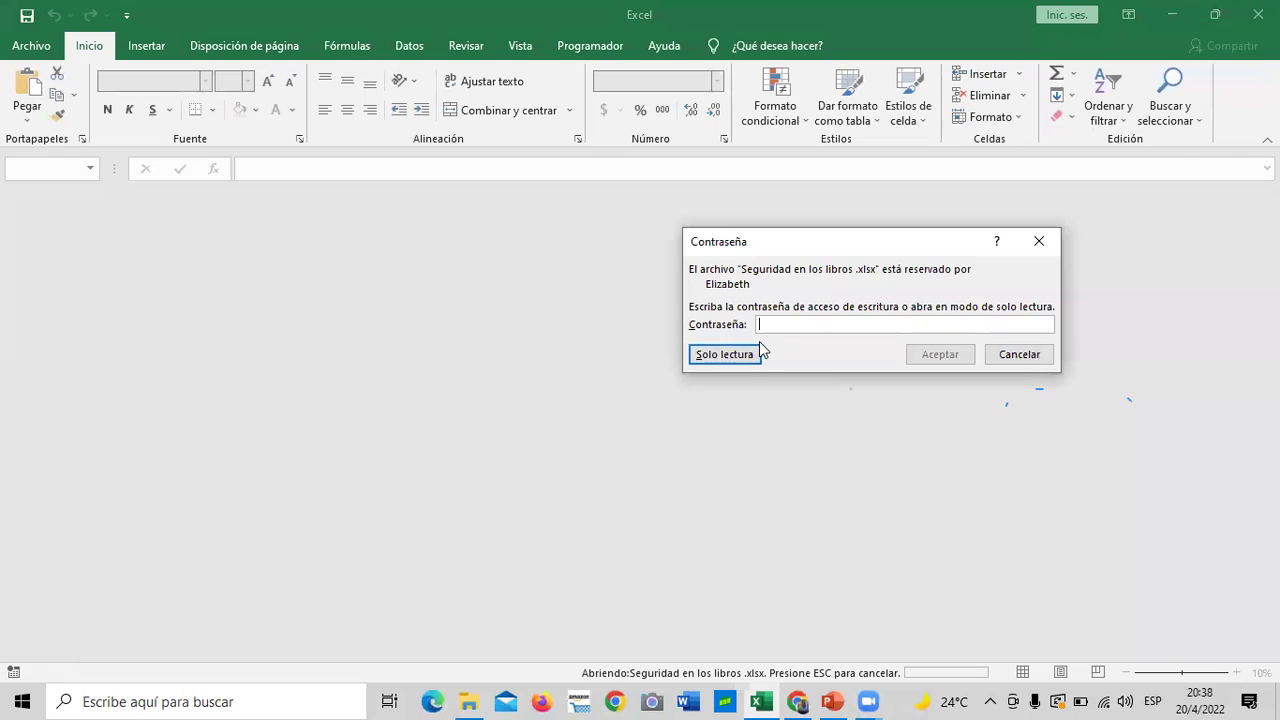
left_click(922, 354)
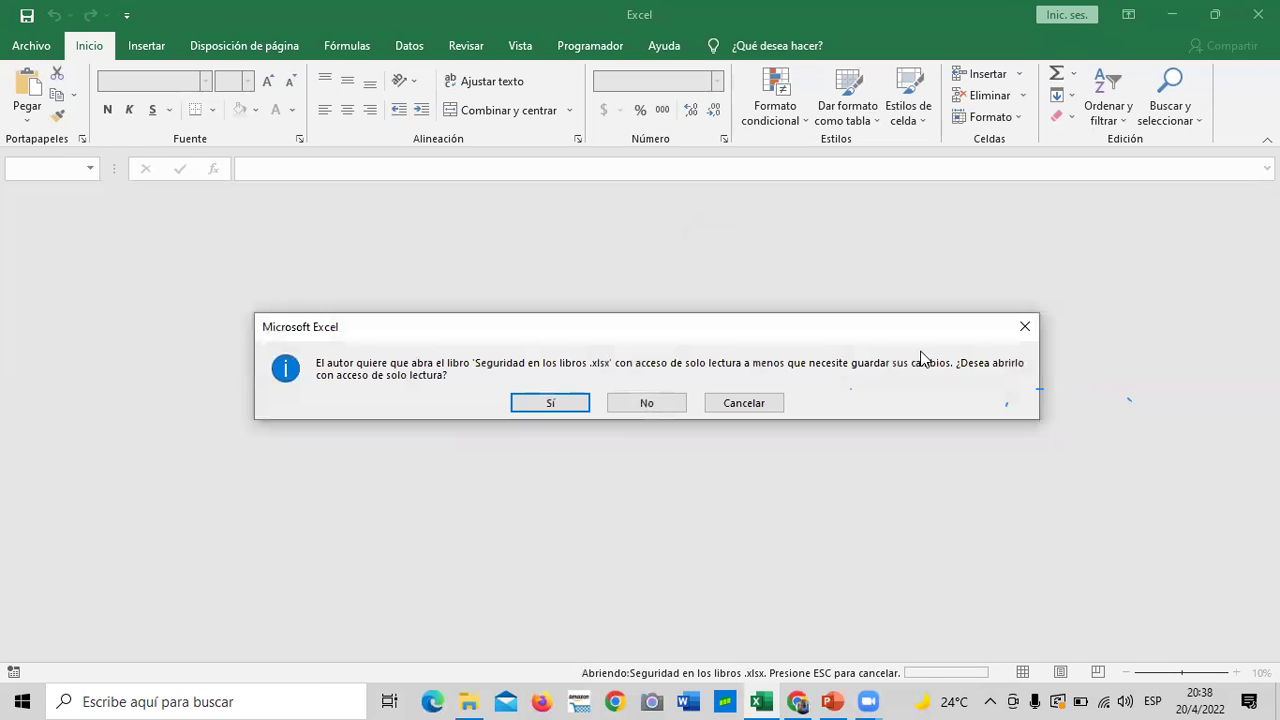
left_click(549, 399)
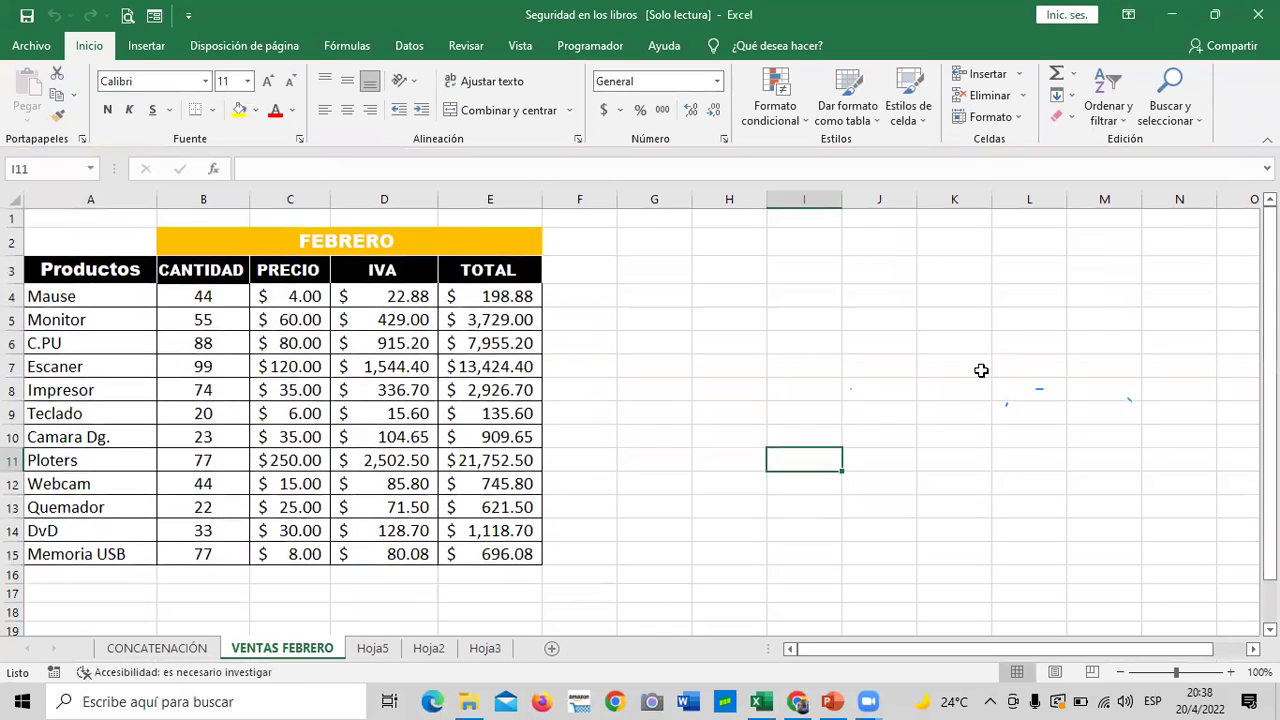
left_click(938, 385)
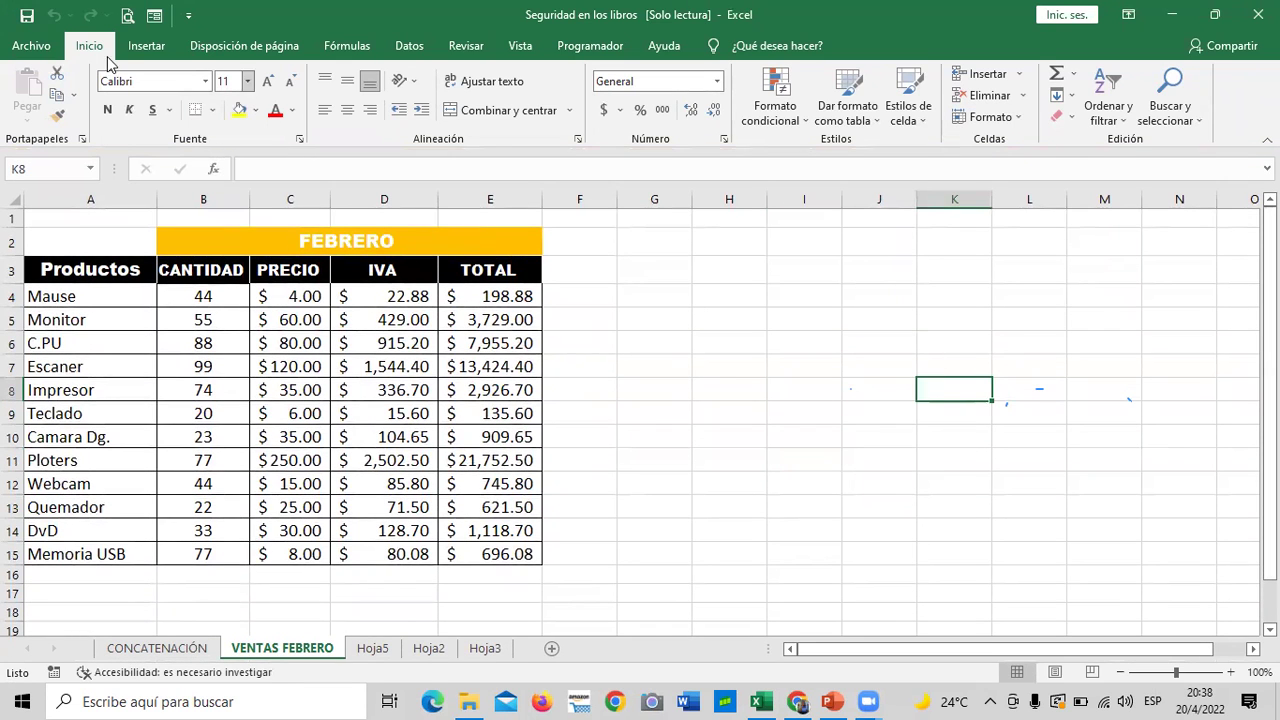
left_click(44, 49)
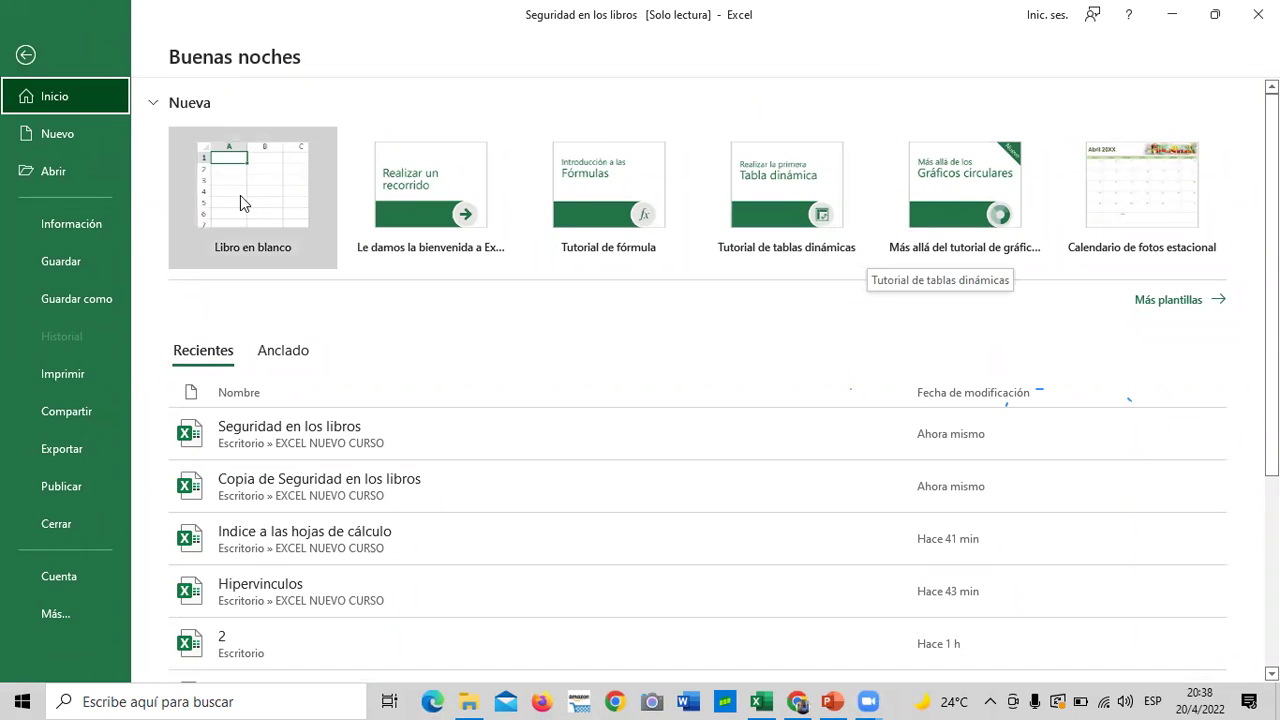
Review the Proteger libro options on the Información page of Seguridad en los libros
left_click(76, 216)
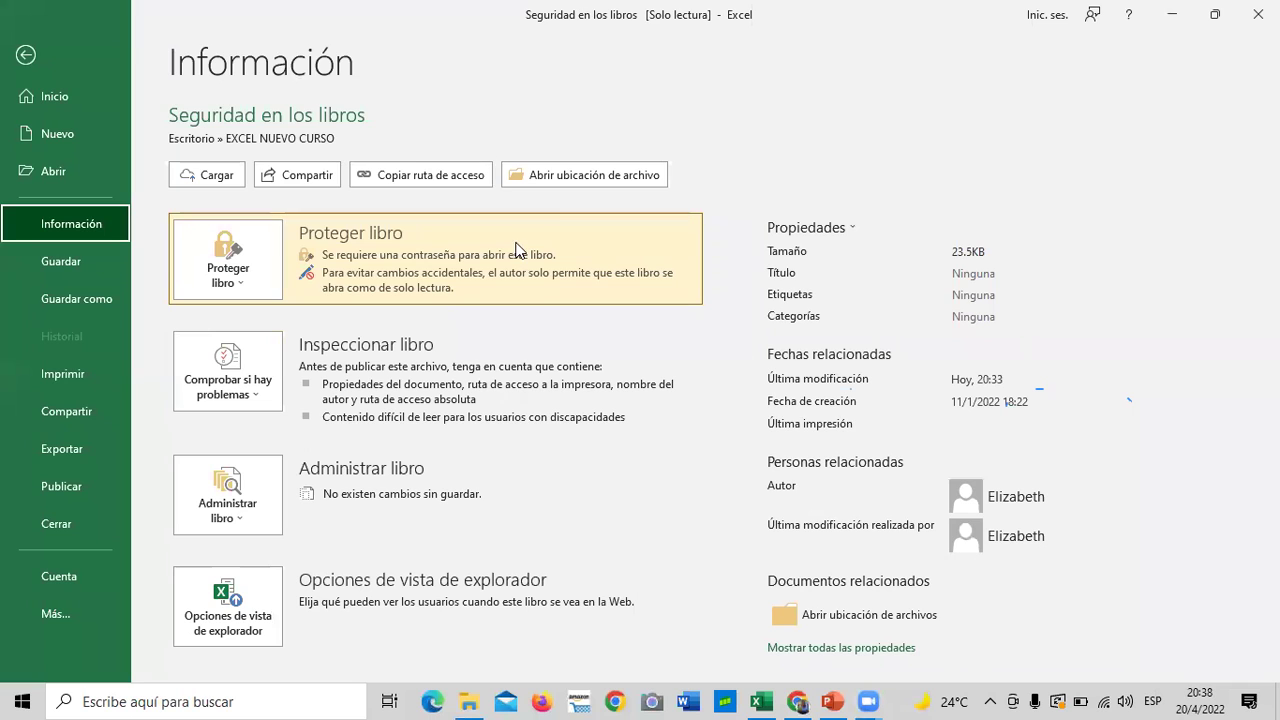
left_click(240, 278)
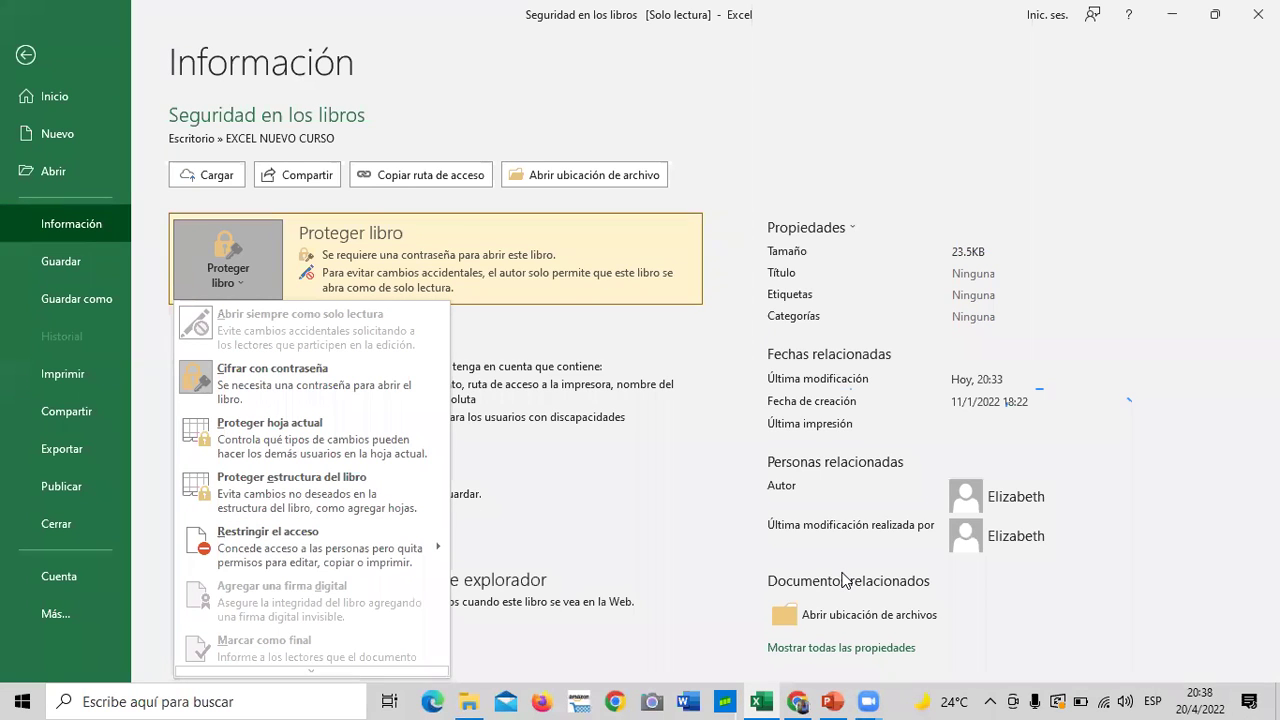
left_click(259, 398)
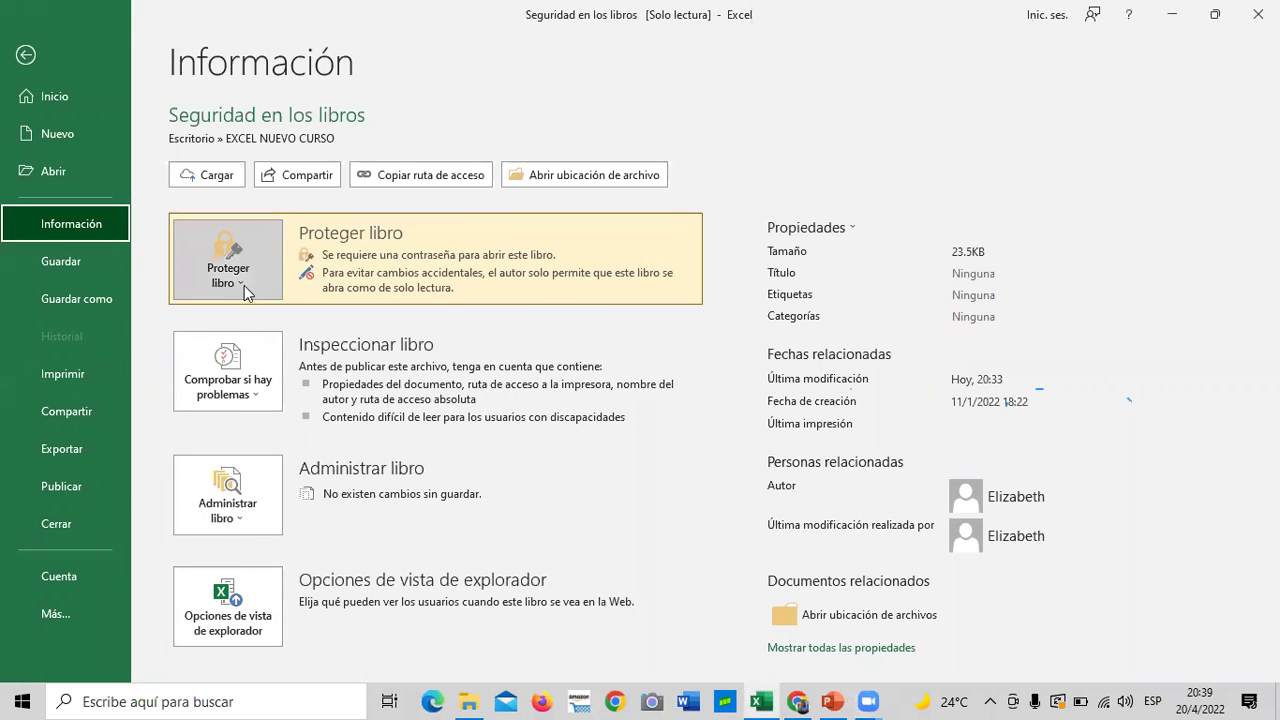
left_click(245, 287)
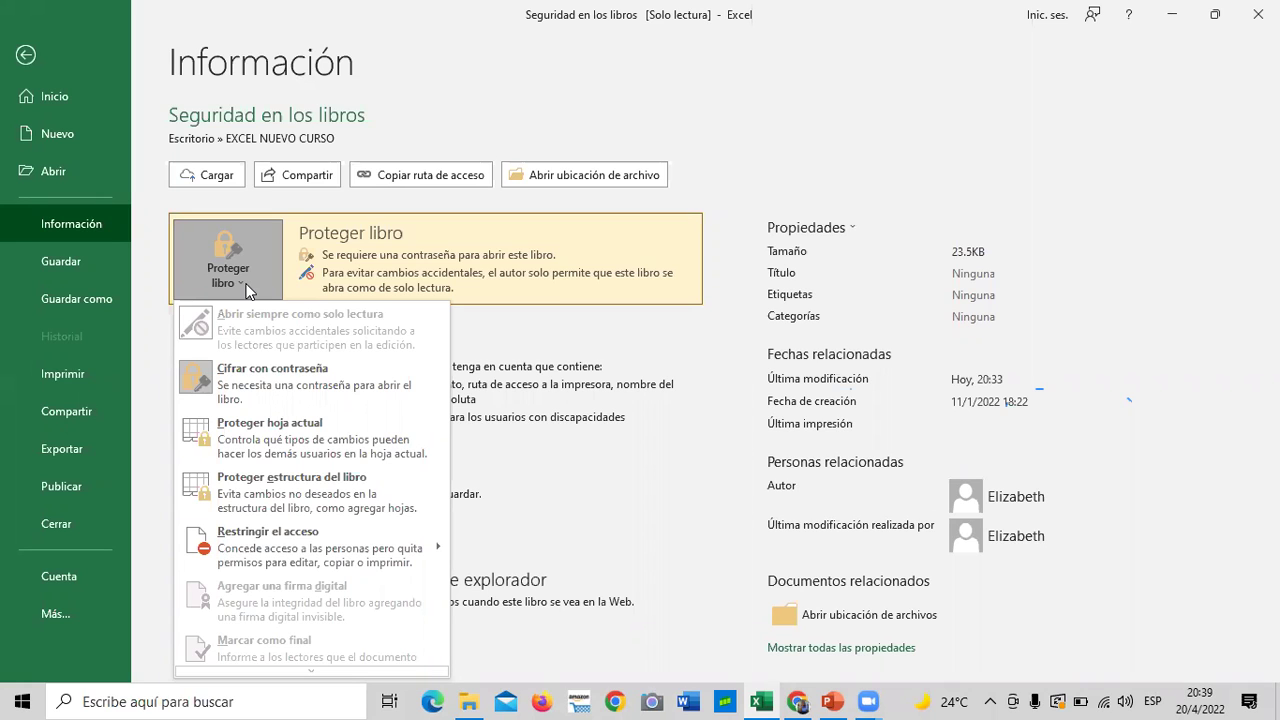
left_click(461, 236)
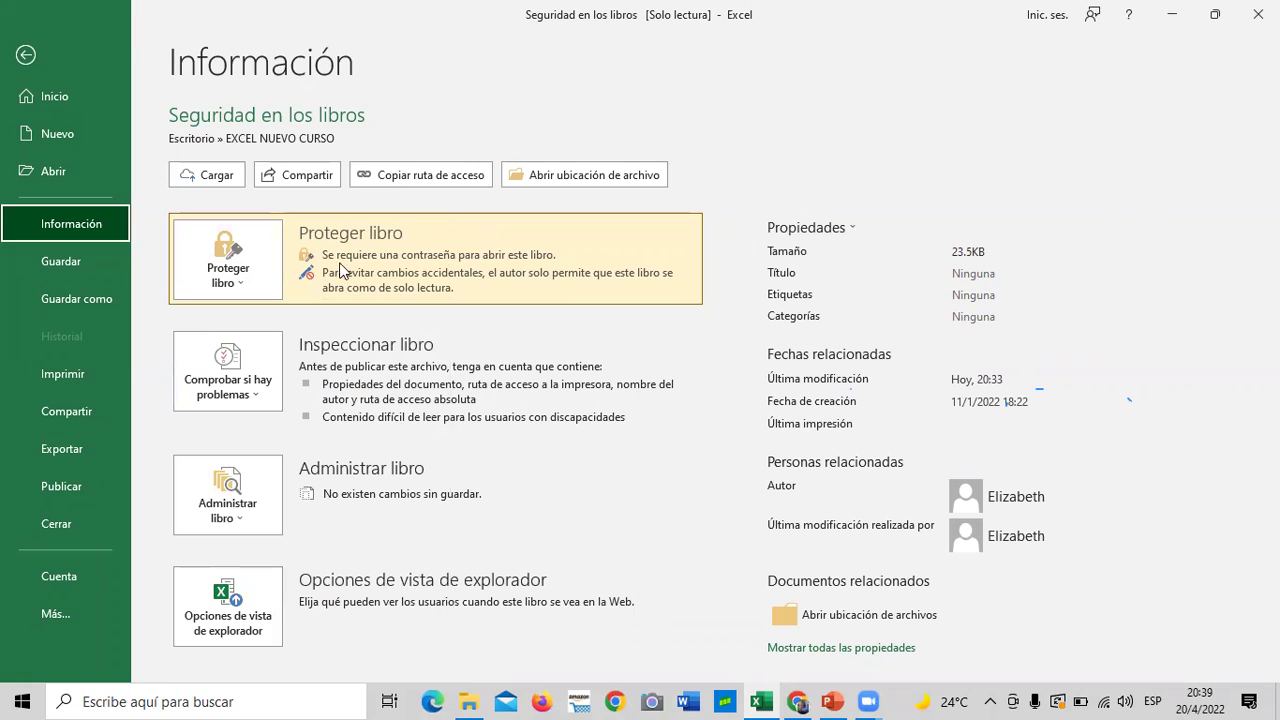
left_click(264, 287)
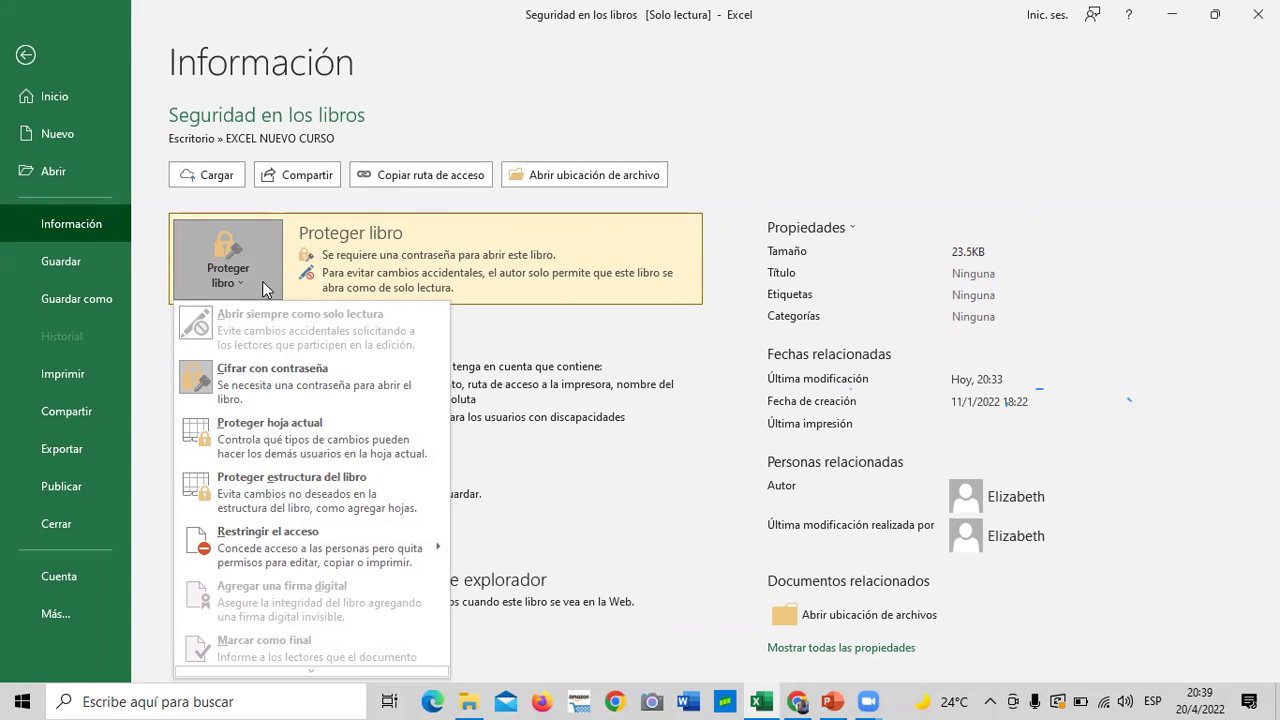
mouse_move(322, 557)
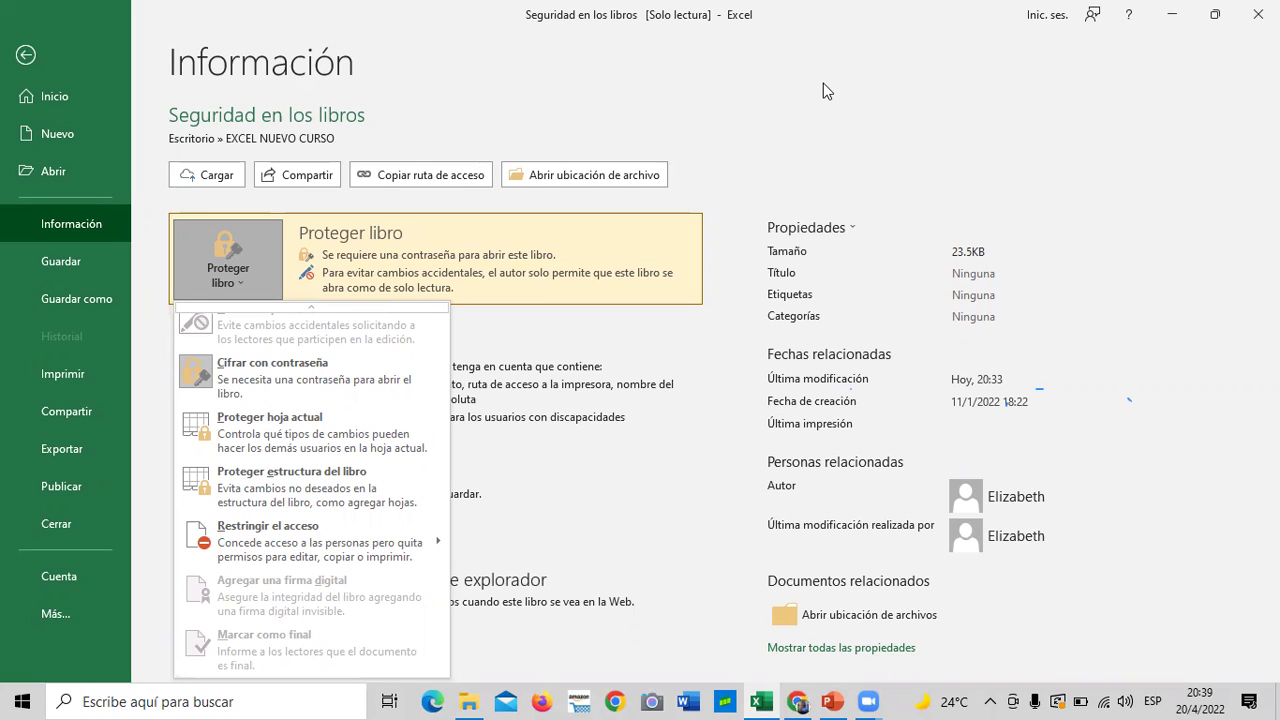
scroll(386, 508, "up", 1)
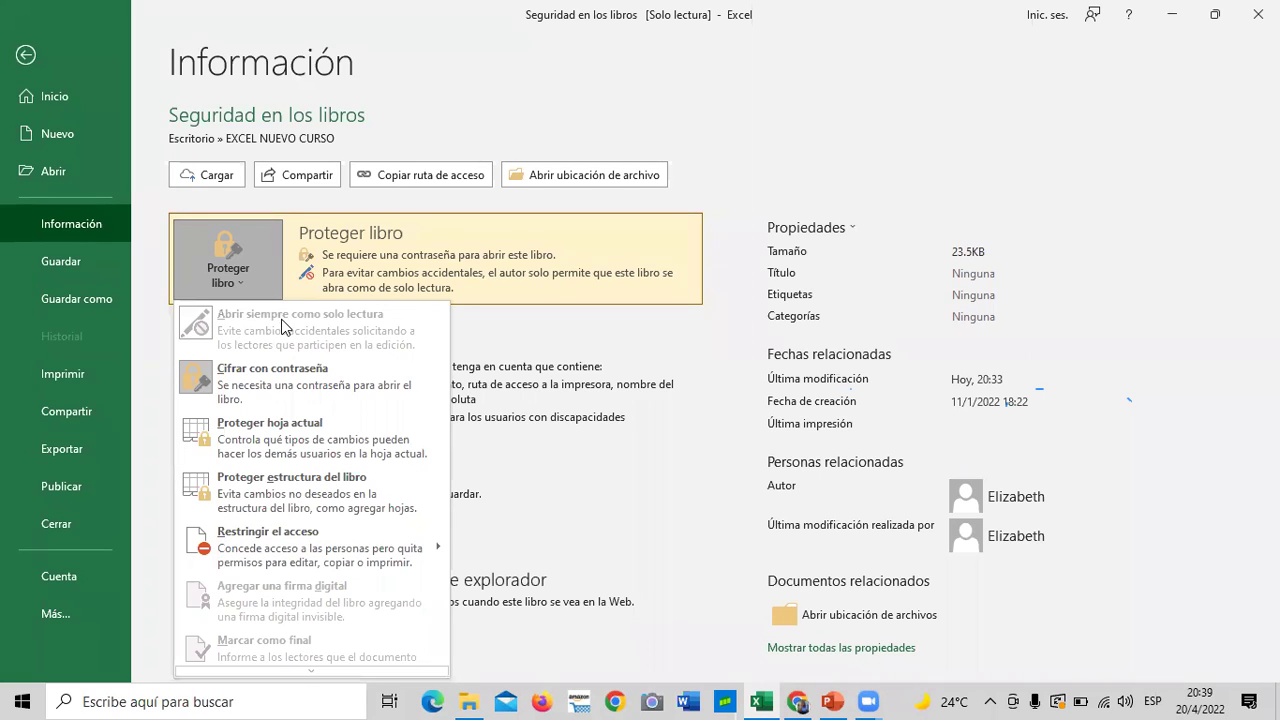
left_click(312, 267)
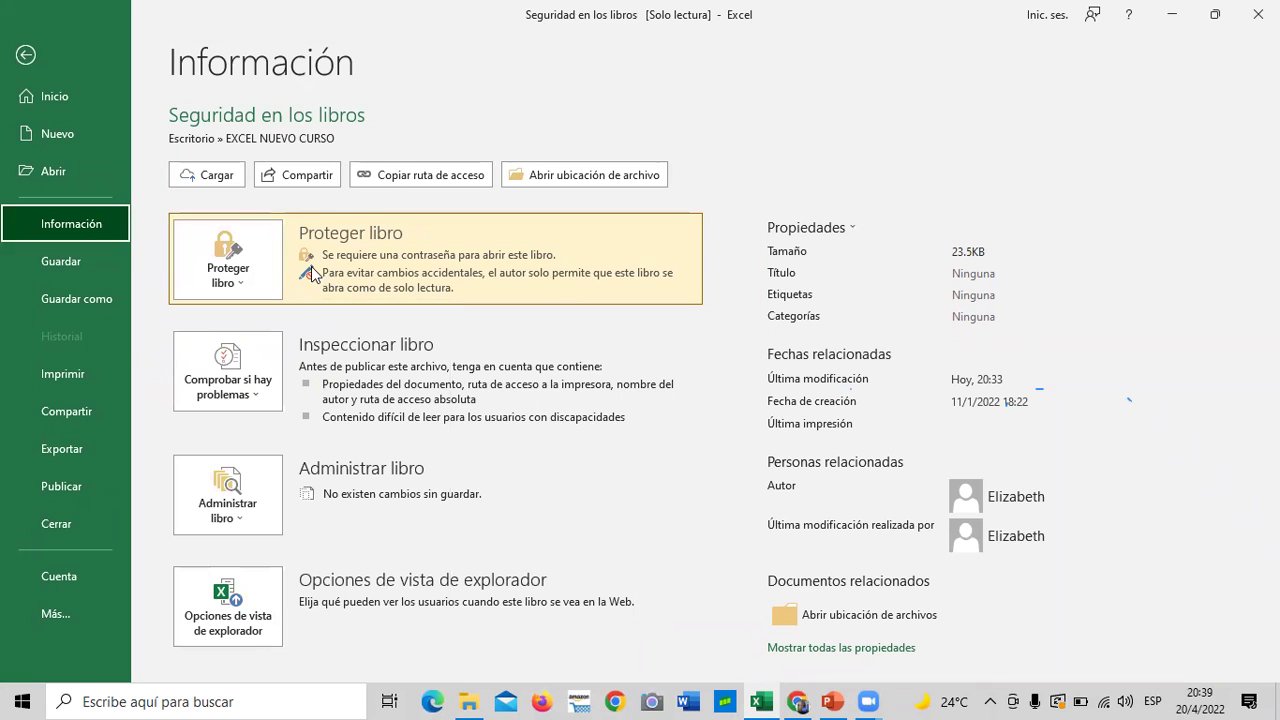
left_click(264, 268)
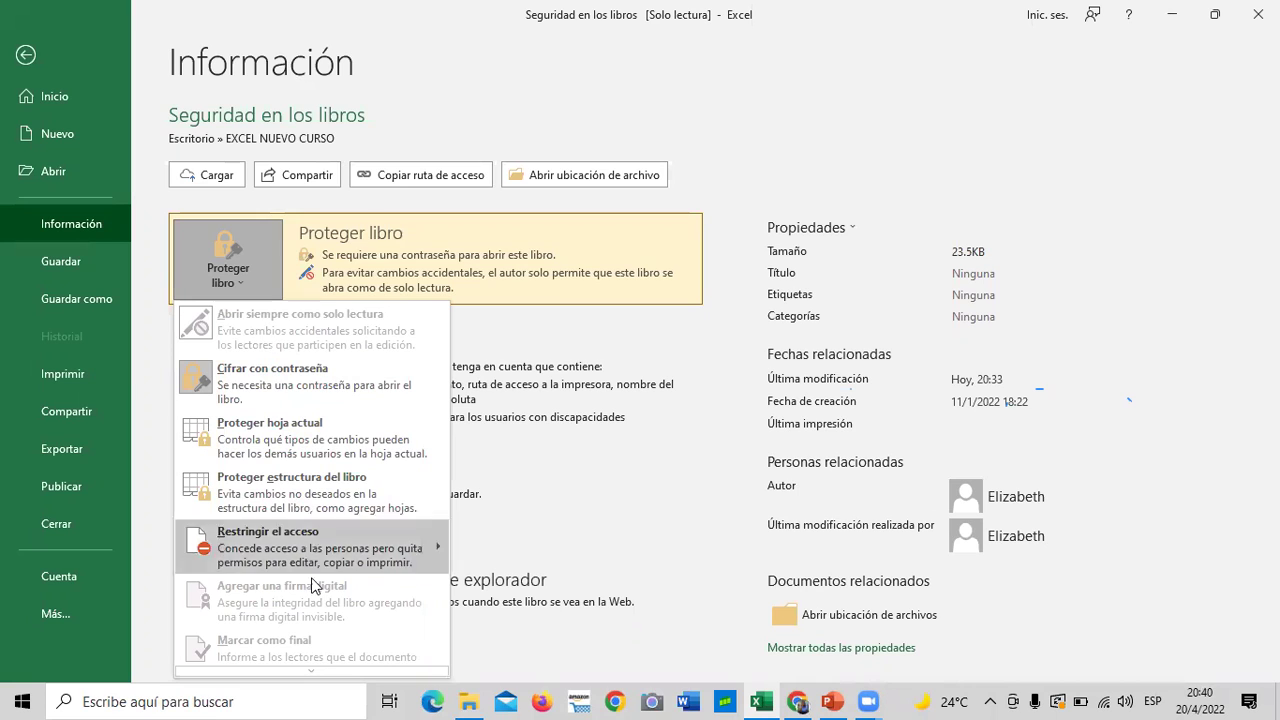
key("Escape")
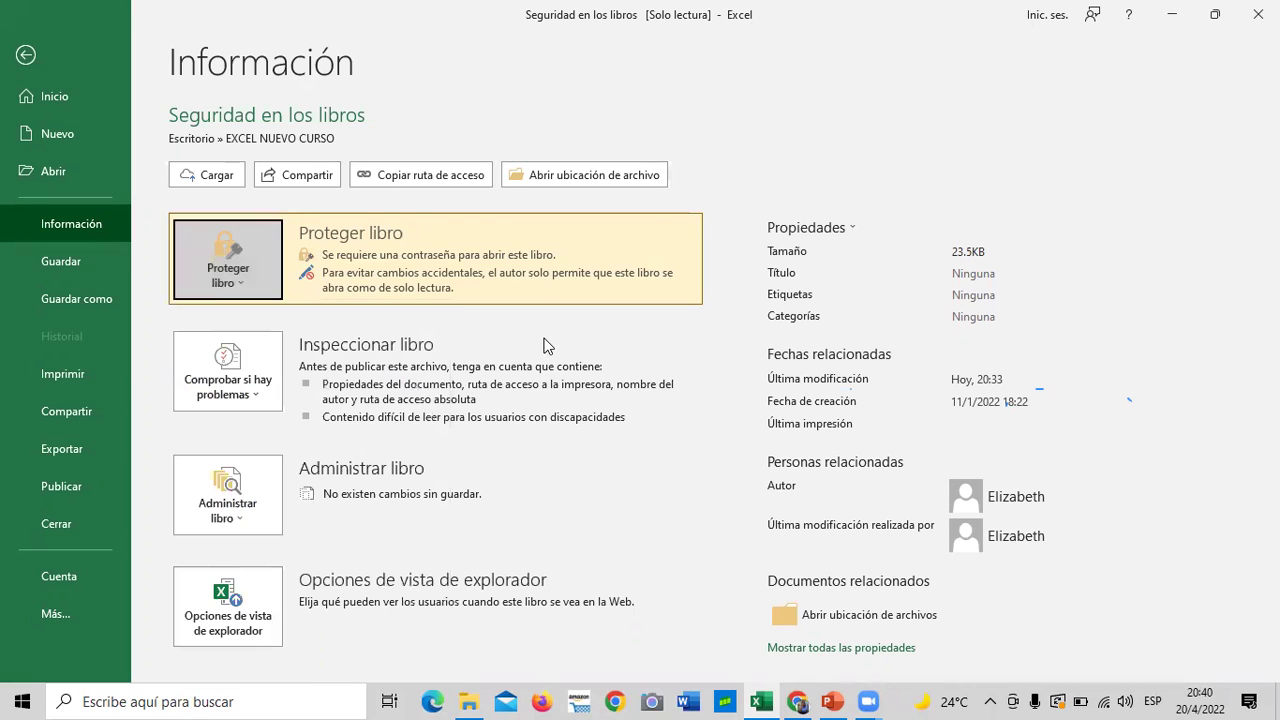
Lock the workbook structure through Revisar > Proteger libro with an entered and confirmed password
left_click(38, 55)
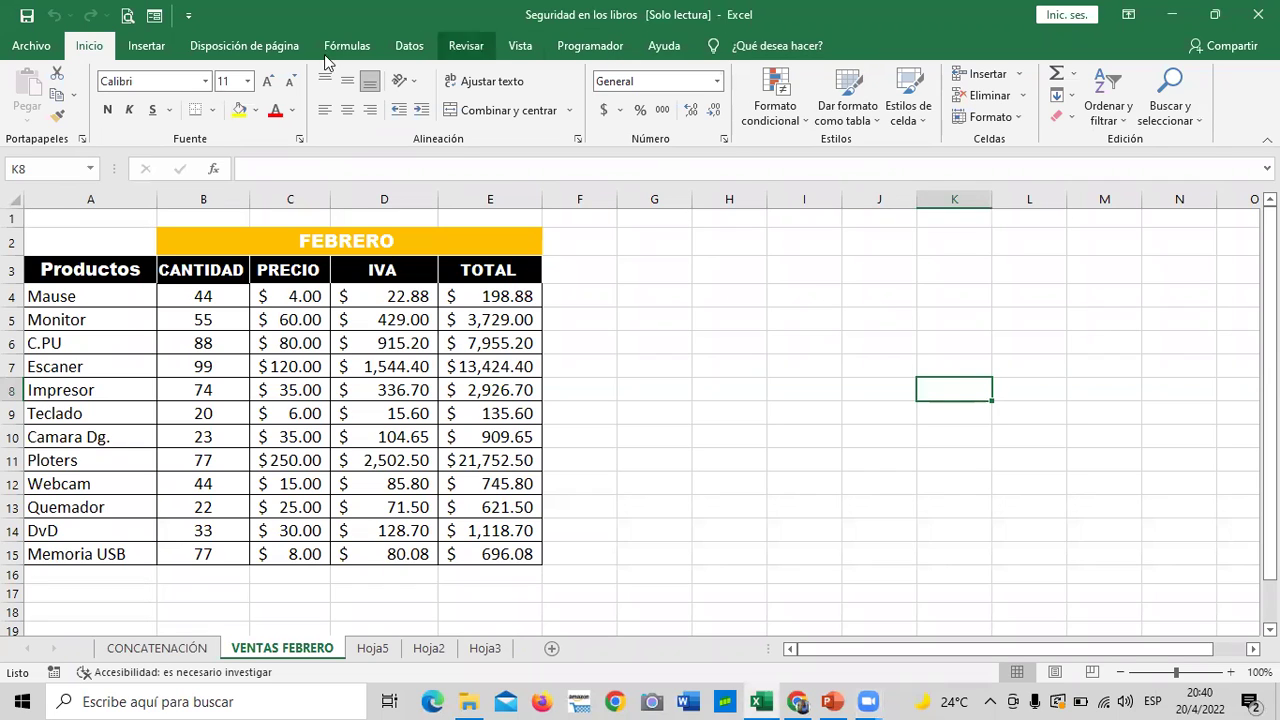
left_click(460, 47)
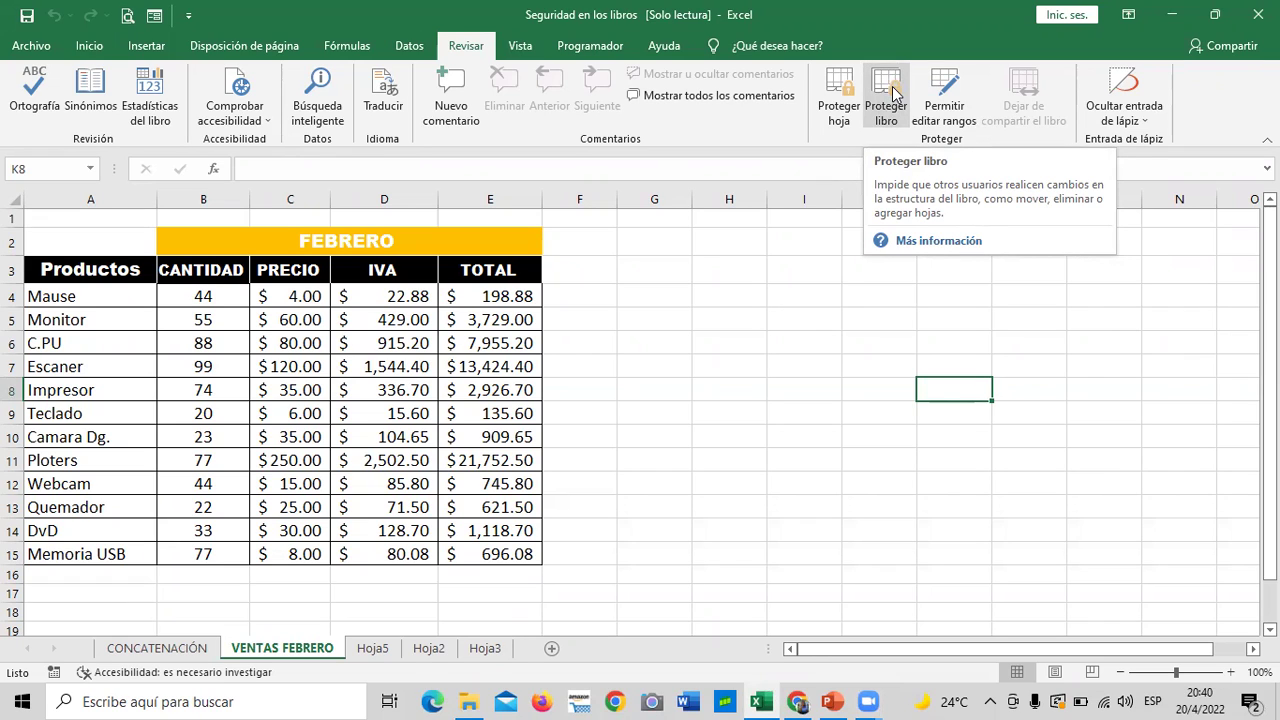
left_click(893, 93)
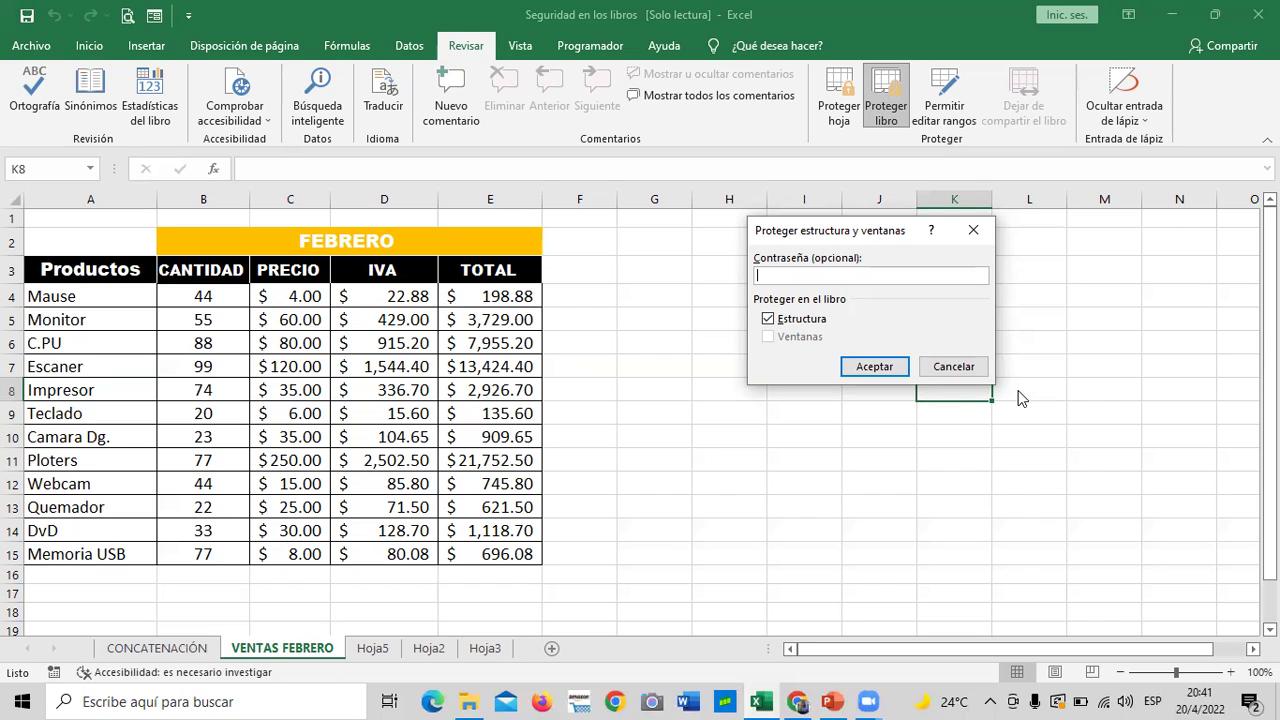
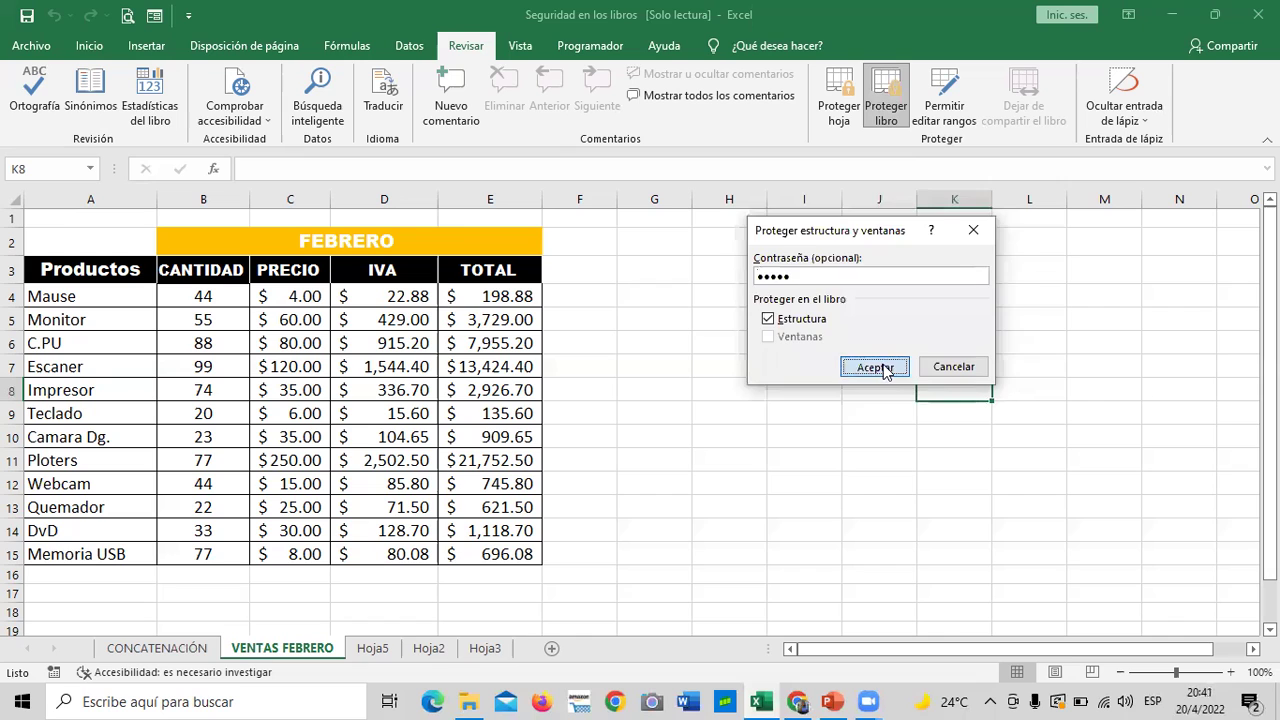
left_click(884, 369)
left_click(885, 373)
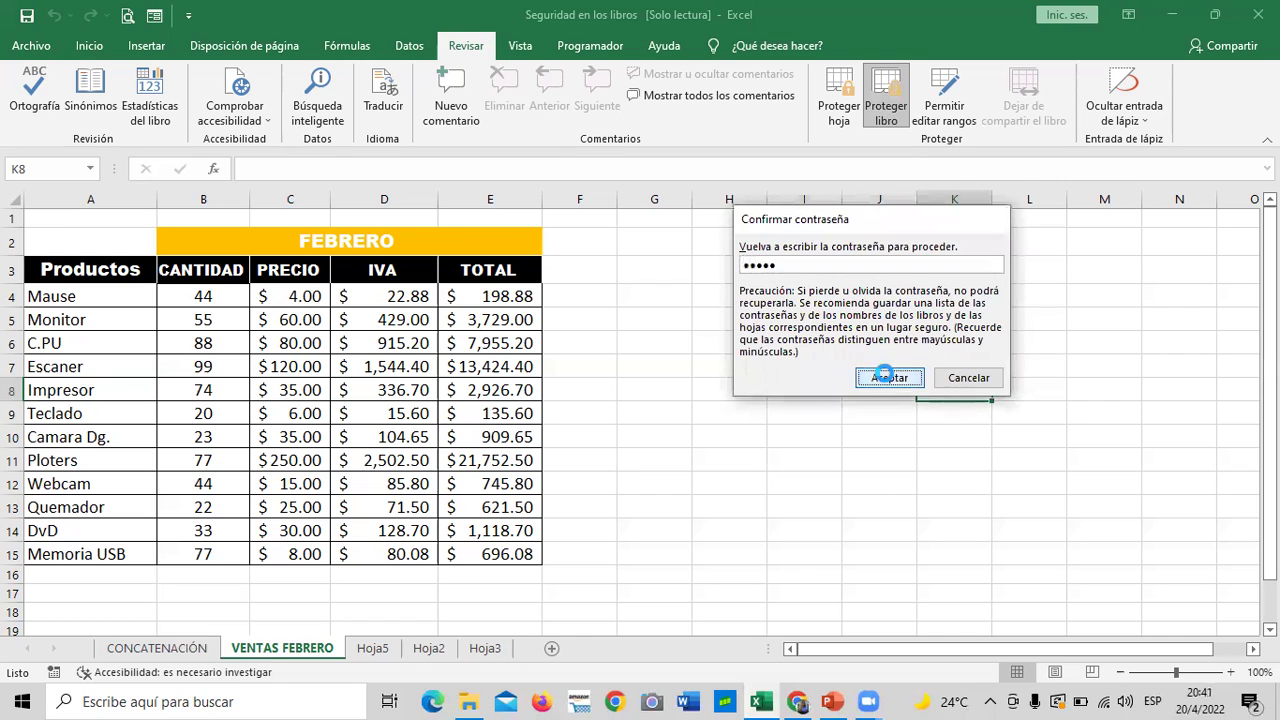
left_click(775, 396)
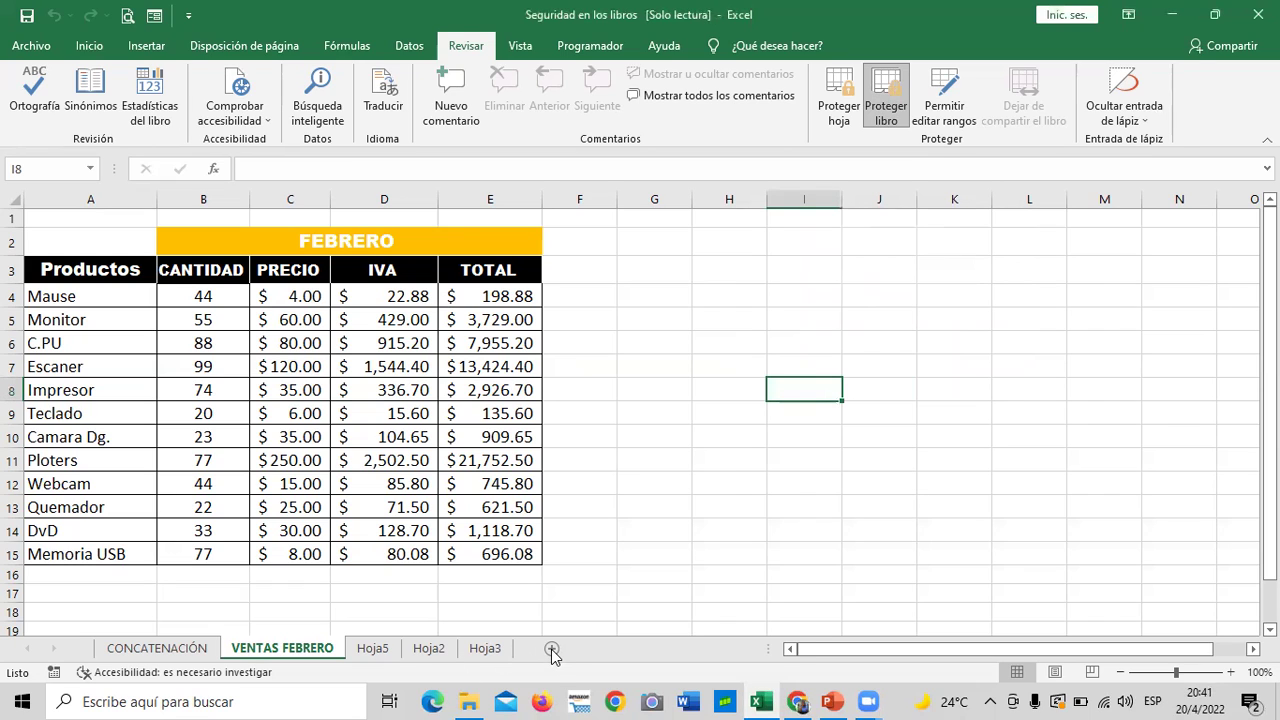
Inspect the Hoja5 and VENTAS FEBRERO tab menus, briefly viewing the sheet's code
left_click(652, 594)
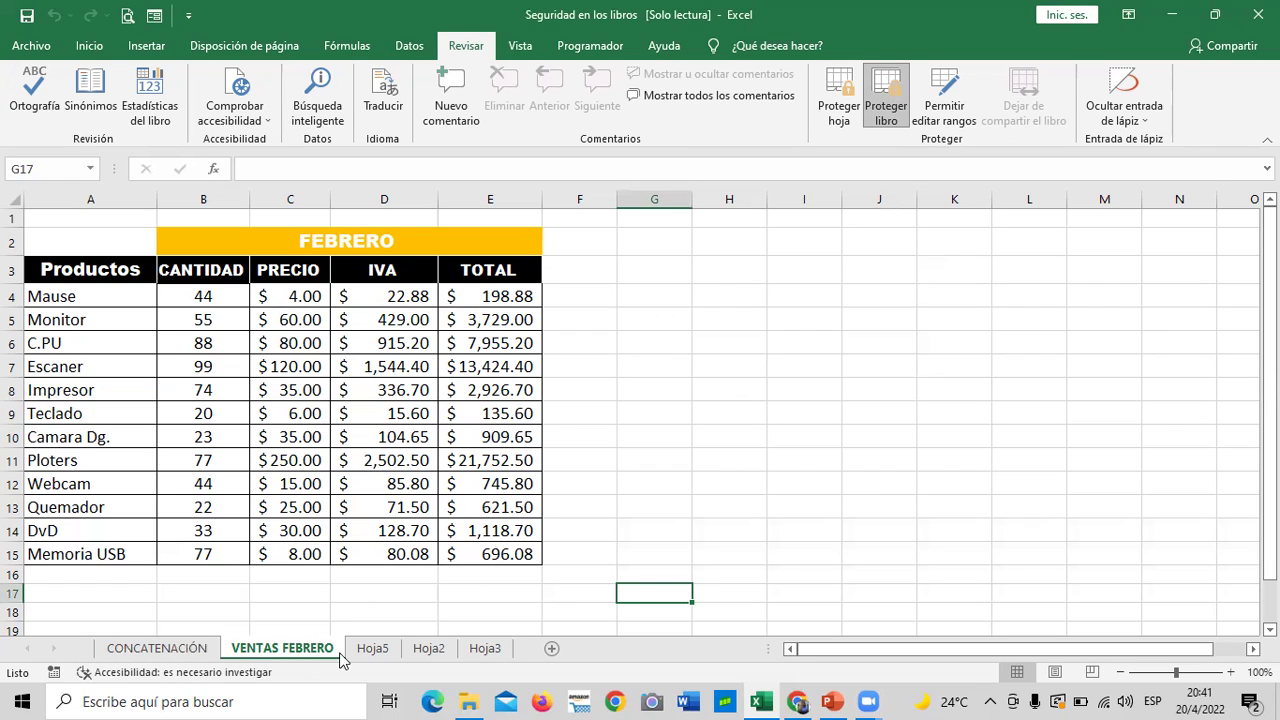
left_click(370, 648)
right_click(368, 648)
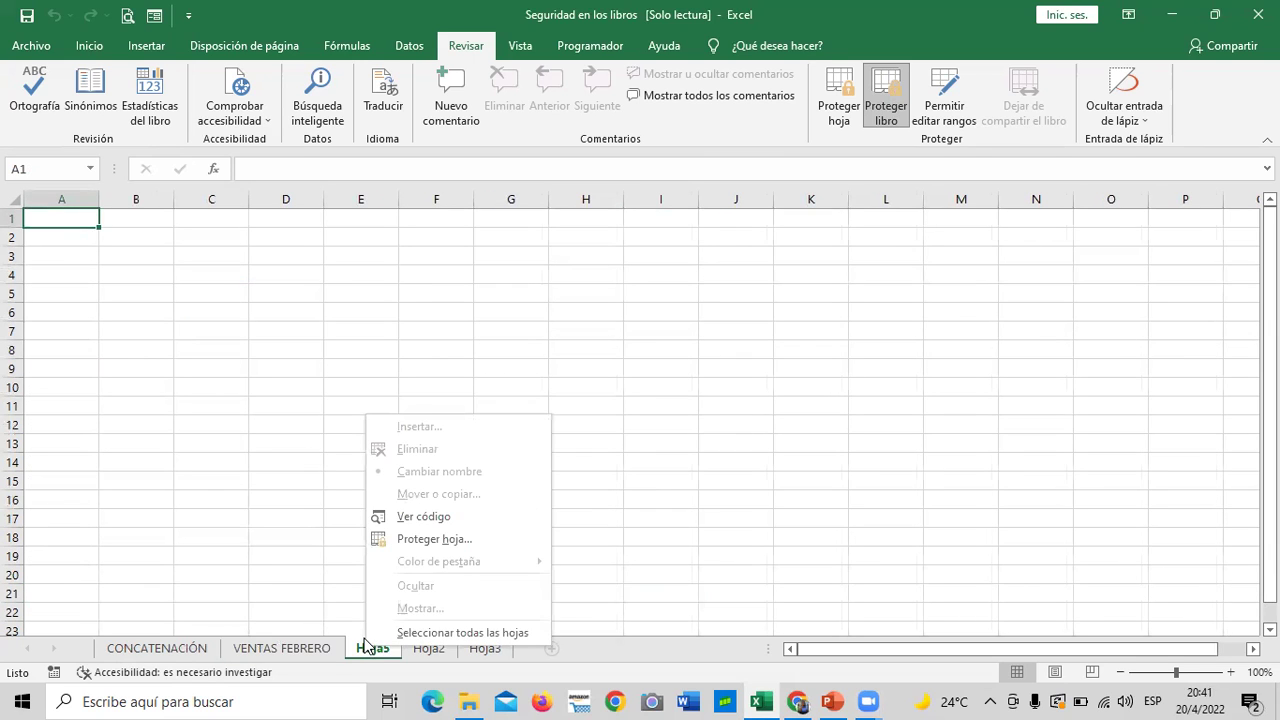
key("Escape")
right_click(310, 648)
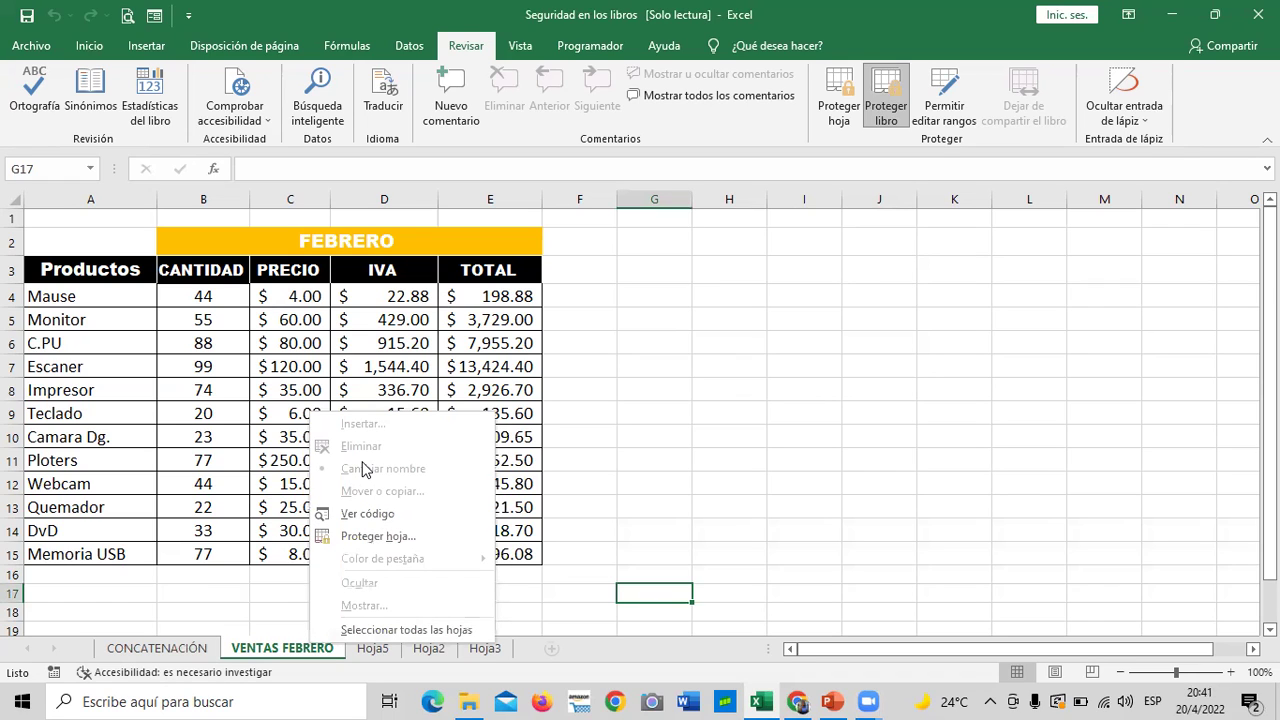
left_click(376, 510)
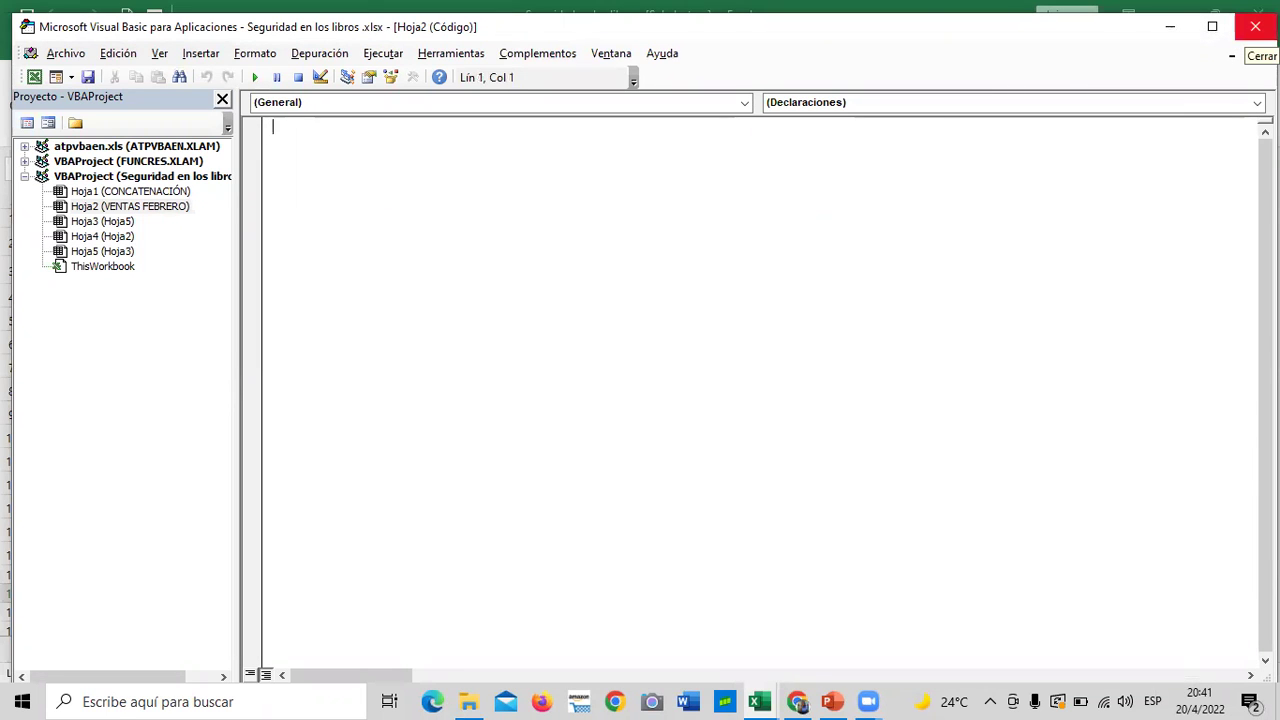
left_click(1255, 27)
left_click(729, 452)
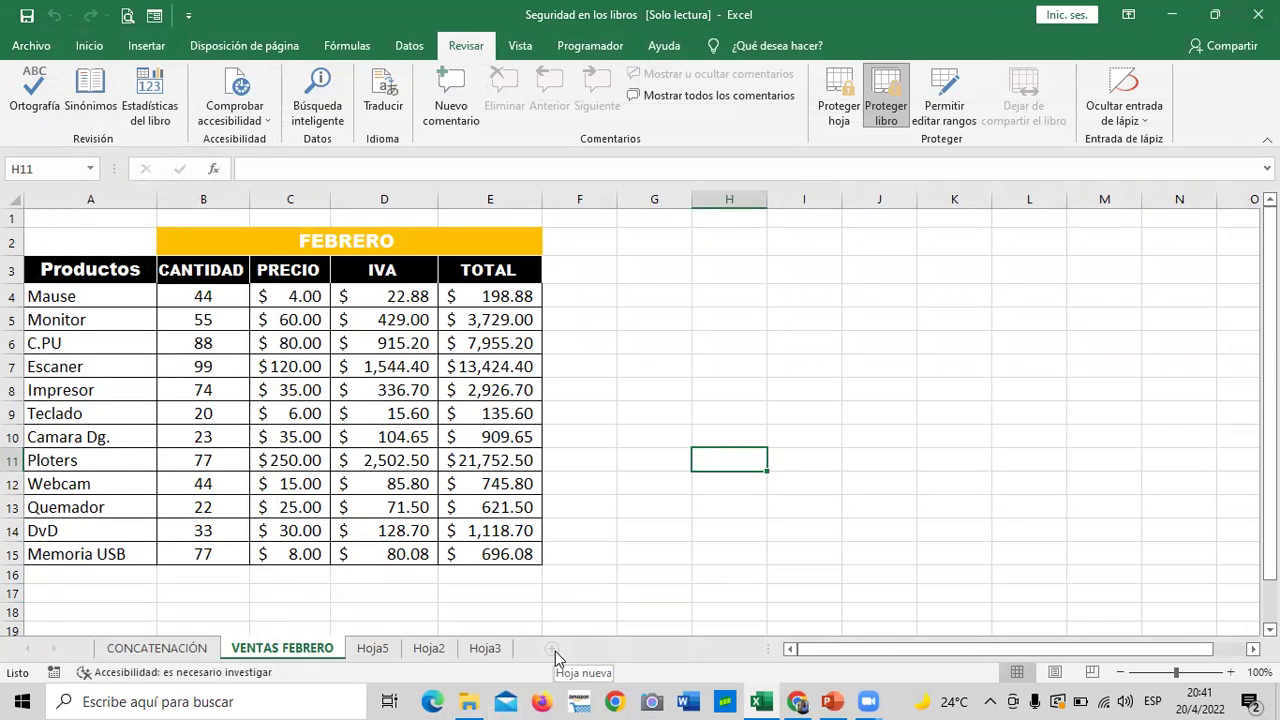
Check the Hoja3 and CONCATENACIÓN tab menus, then close Proteger hoja for VENTAS FEBRERO unapplied
right_click(486, 652)
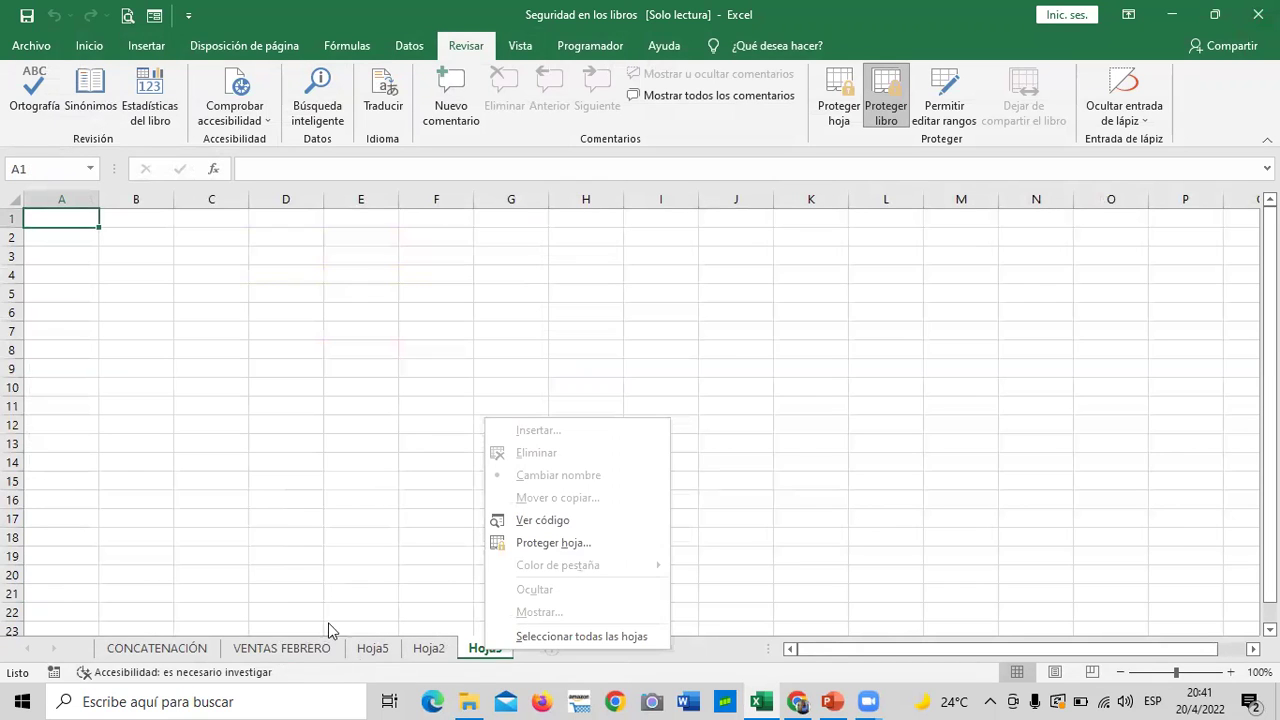
left_click(128, 652)
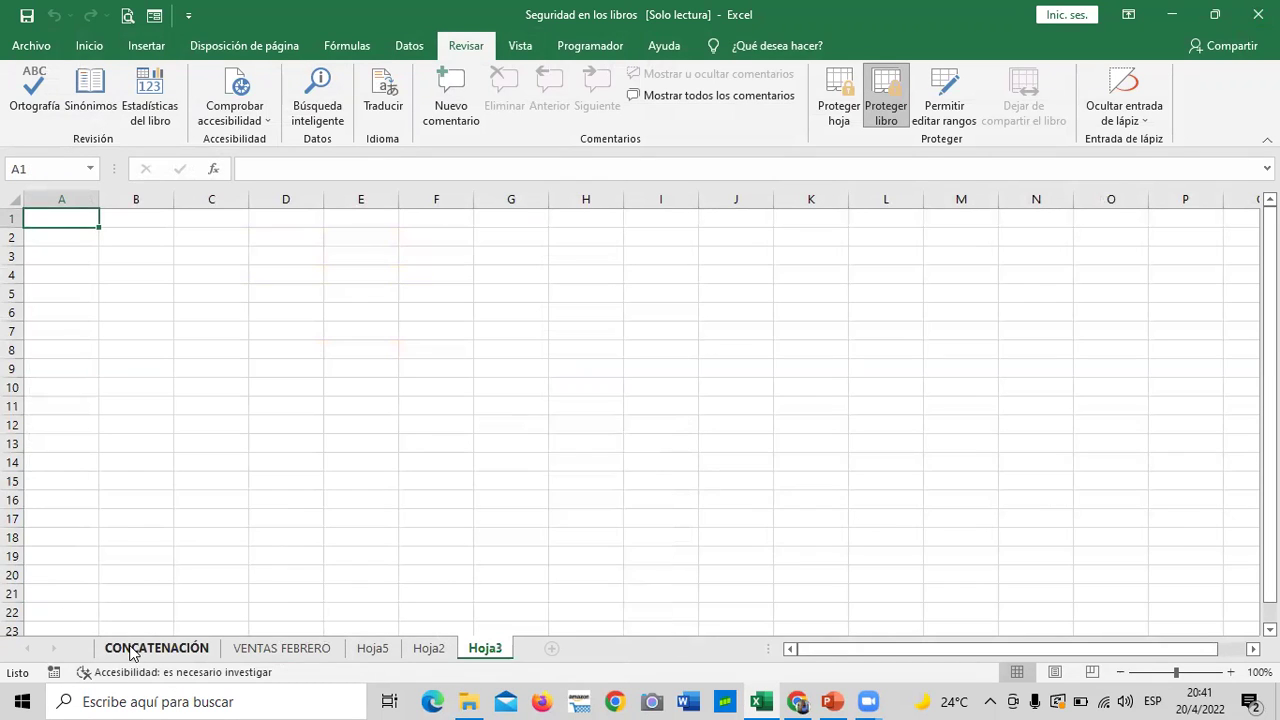
right_click(130, 652)
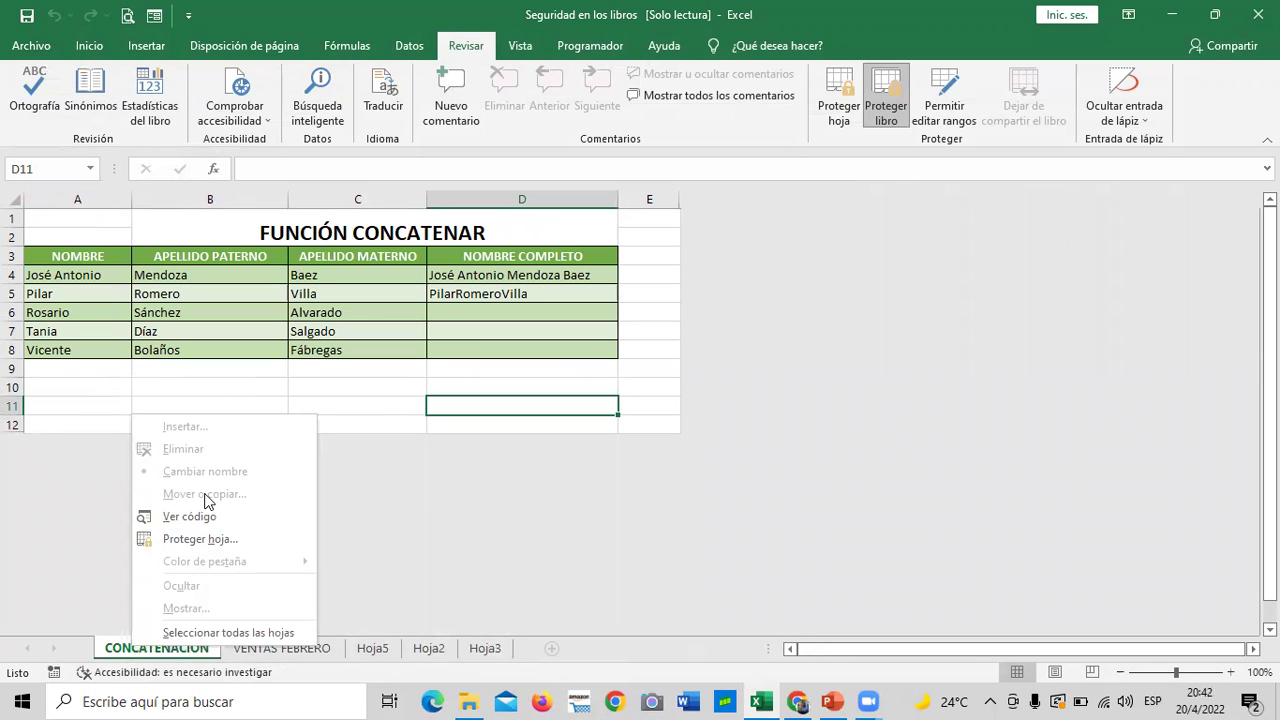
left_click(448, 516)
right_click(272, 648)
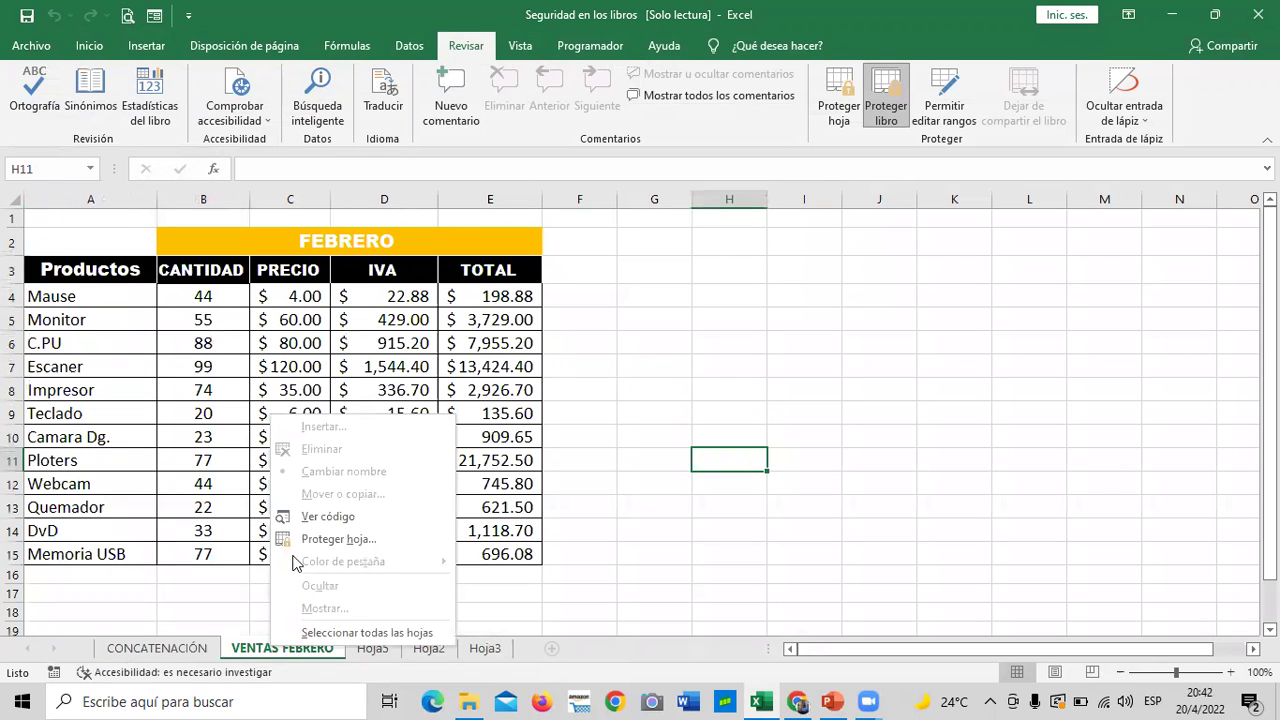
left_click(318, 539)
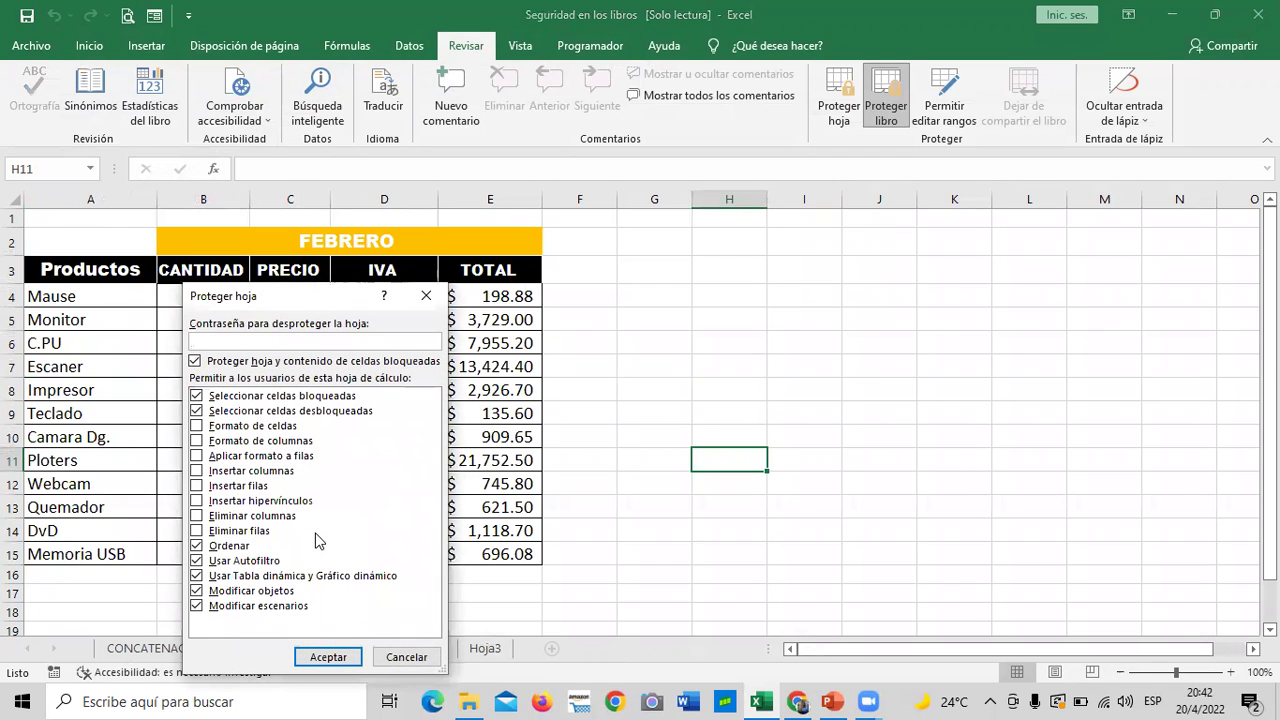
left_click(426, 292)
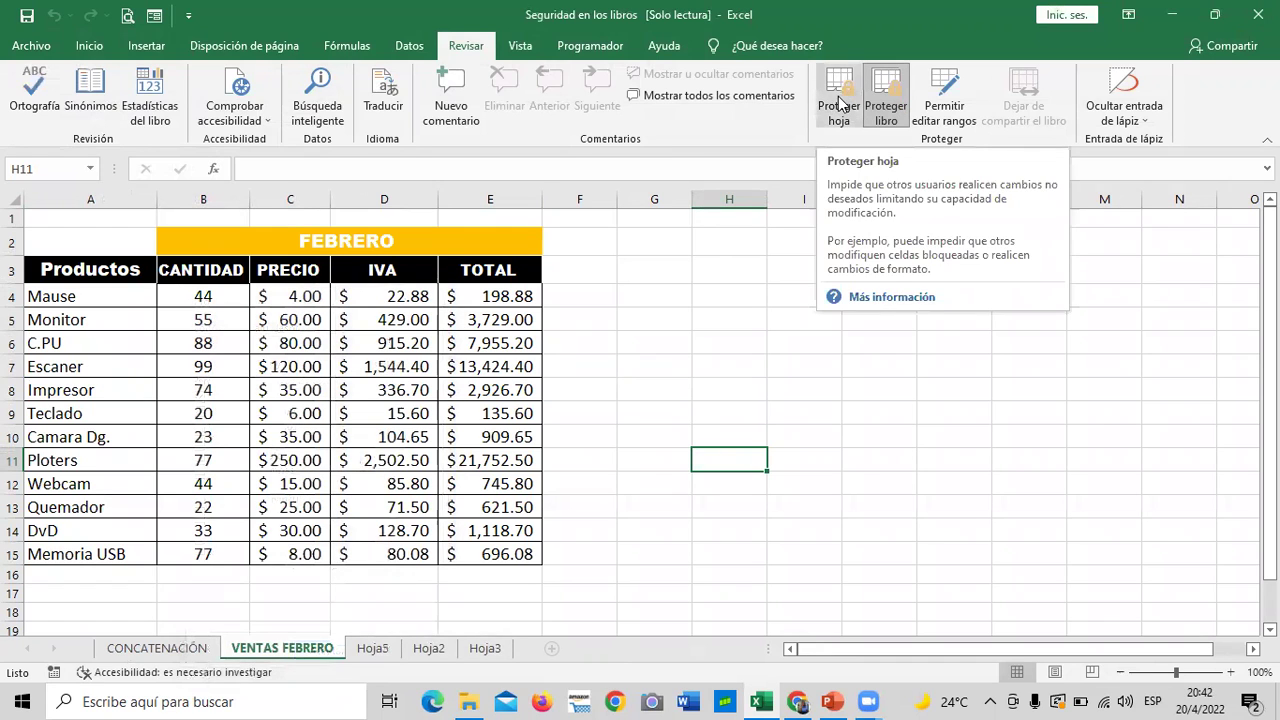
left_click(838, 480)
left_click(664, 522)
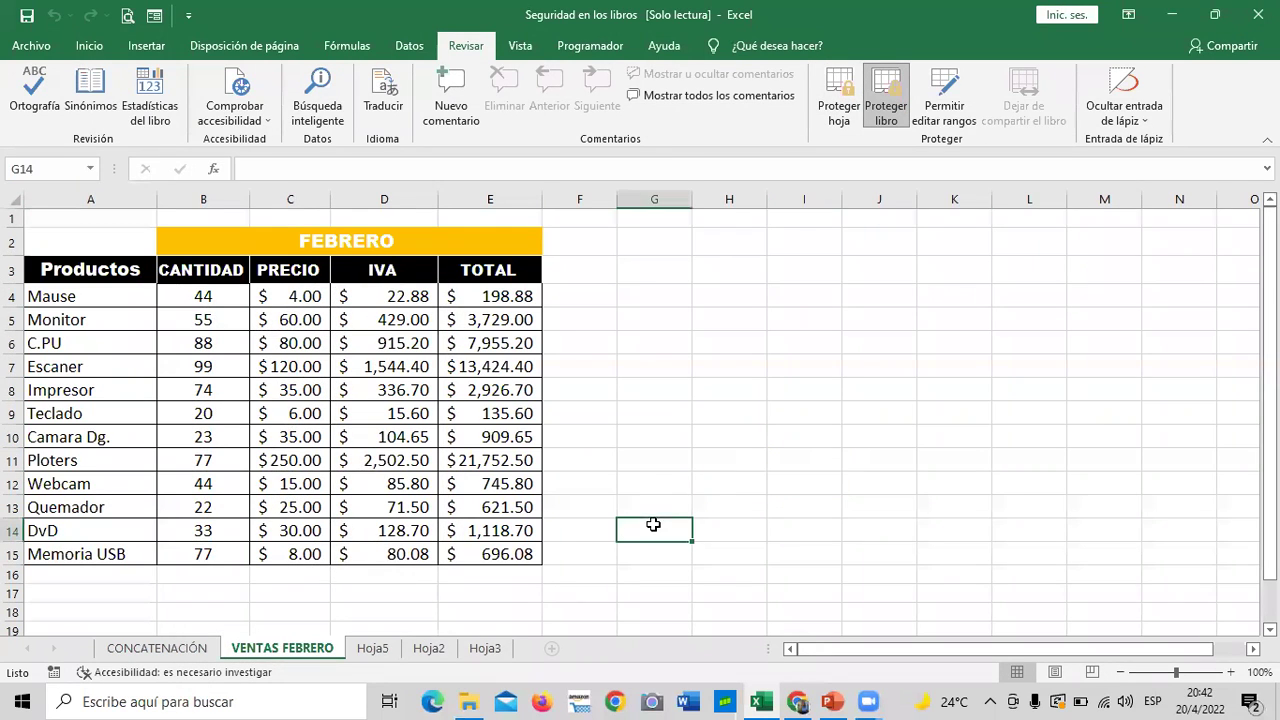
left_click(816, 423)
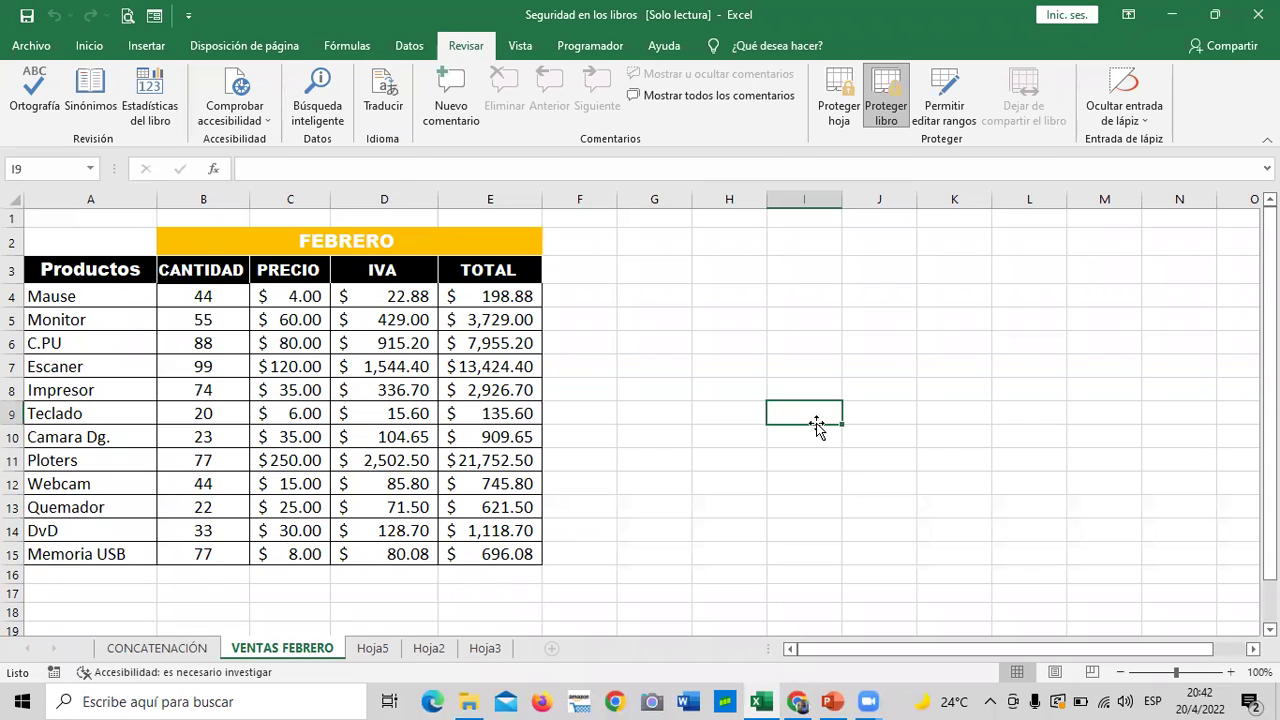
Remove the workbook structure protection with its password and add a new blank sheet, Hoja1
left_click(887, 93)
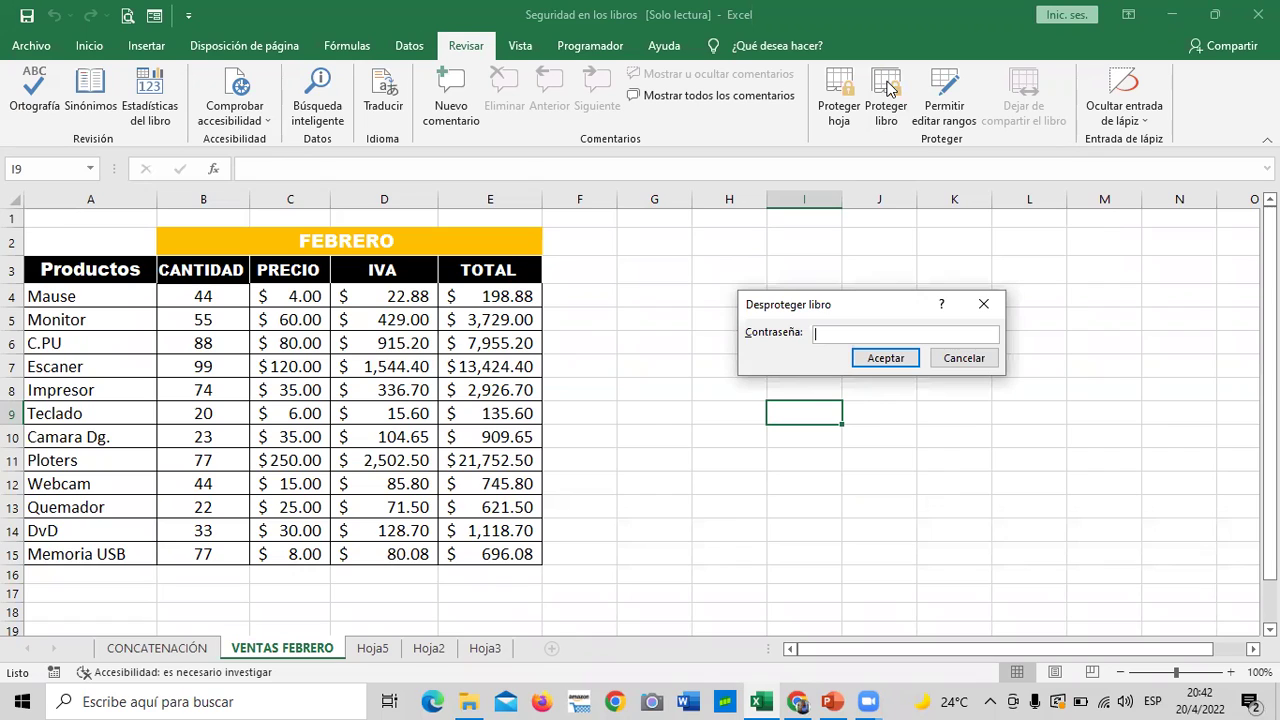
key("Return")
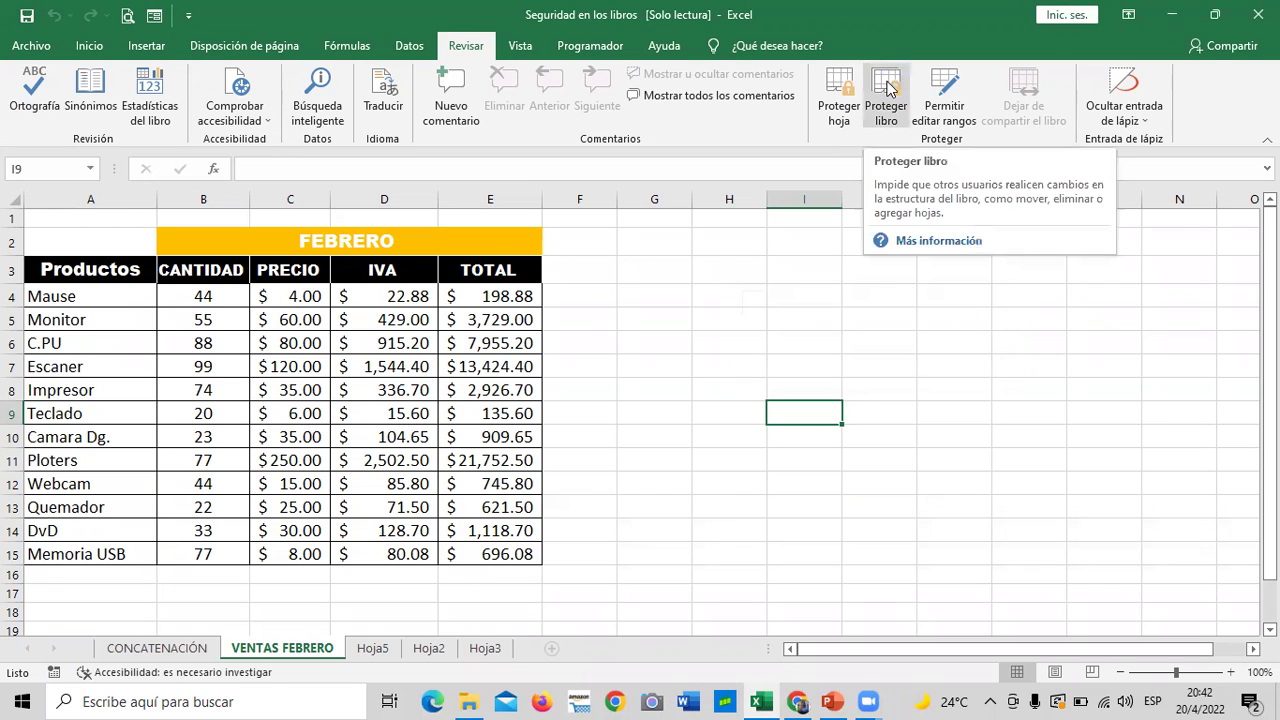
left_click(998, 409)
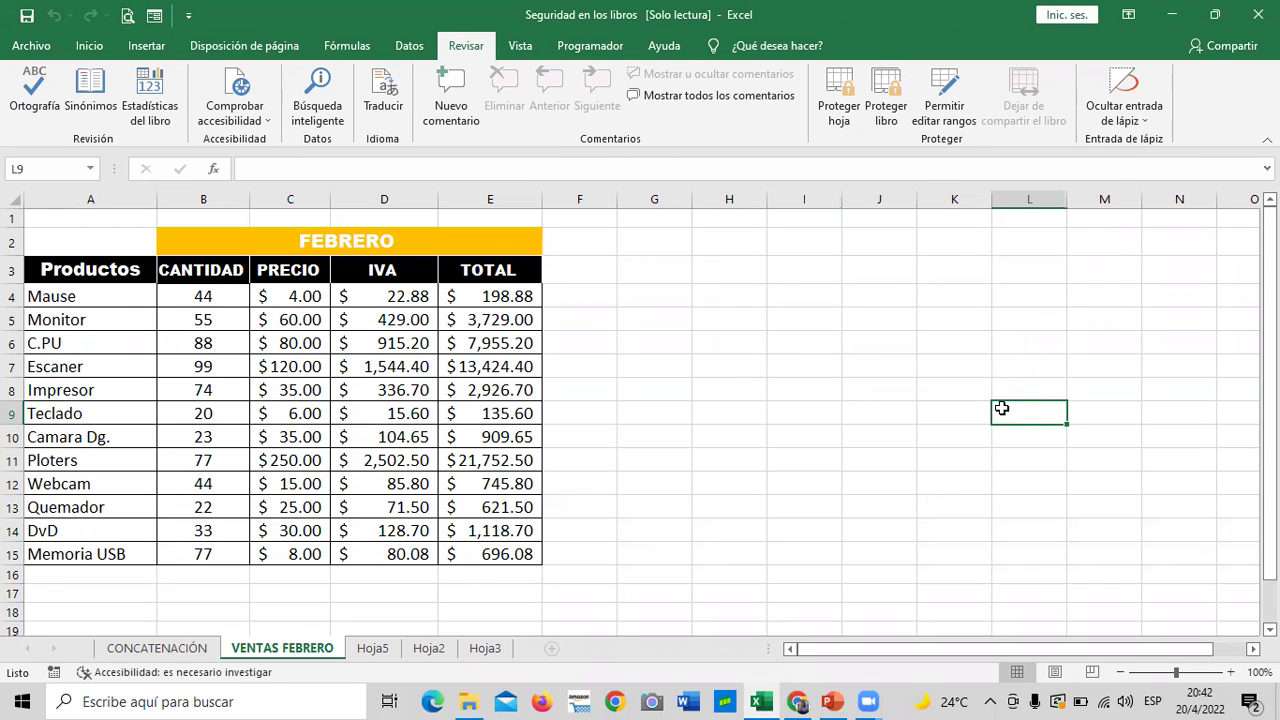
left_click(551, 651)
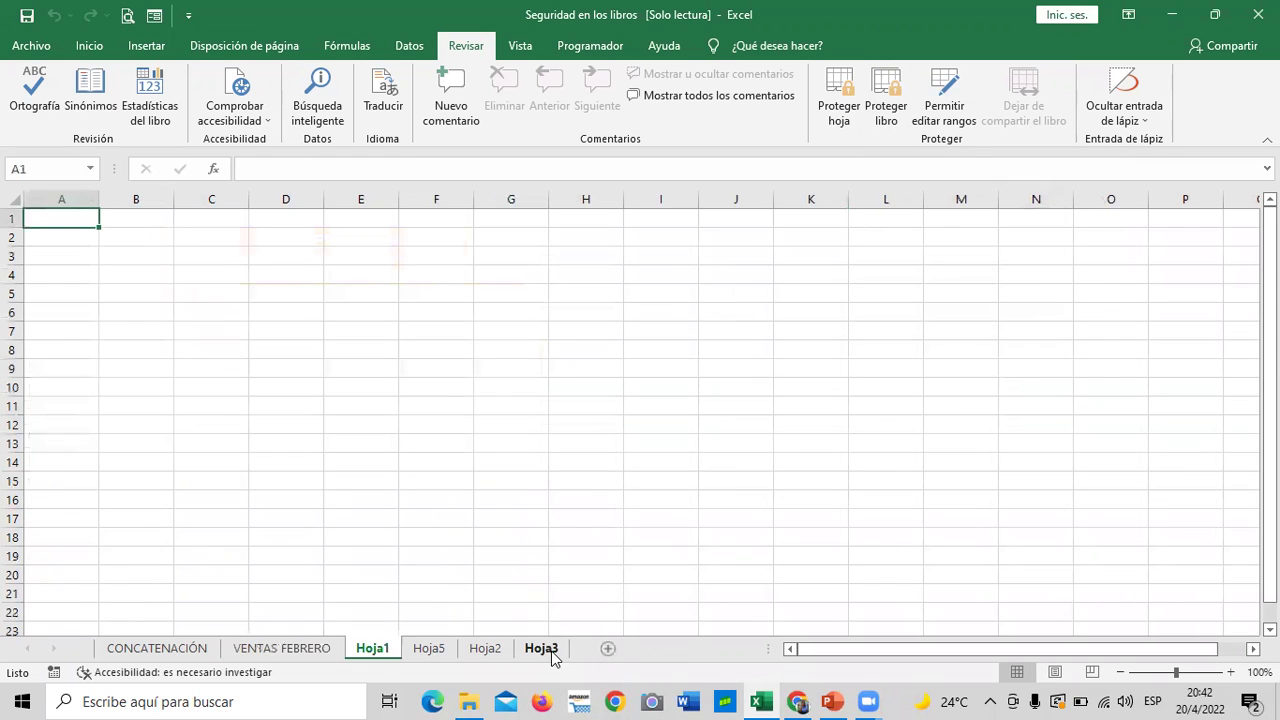
Rearrange the sheet tabs so CONCATENACIÓN comes first, followed by VENTAS FEBRERO
left_click(315, 649)
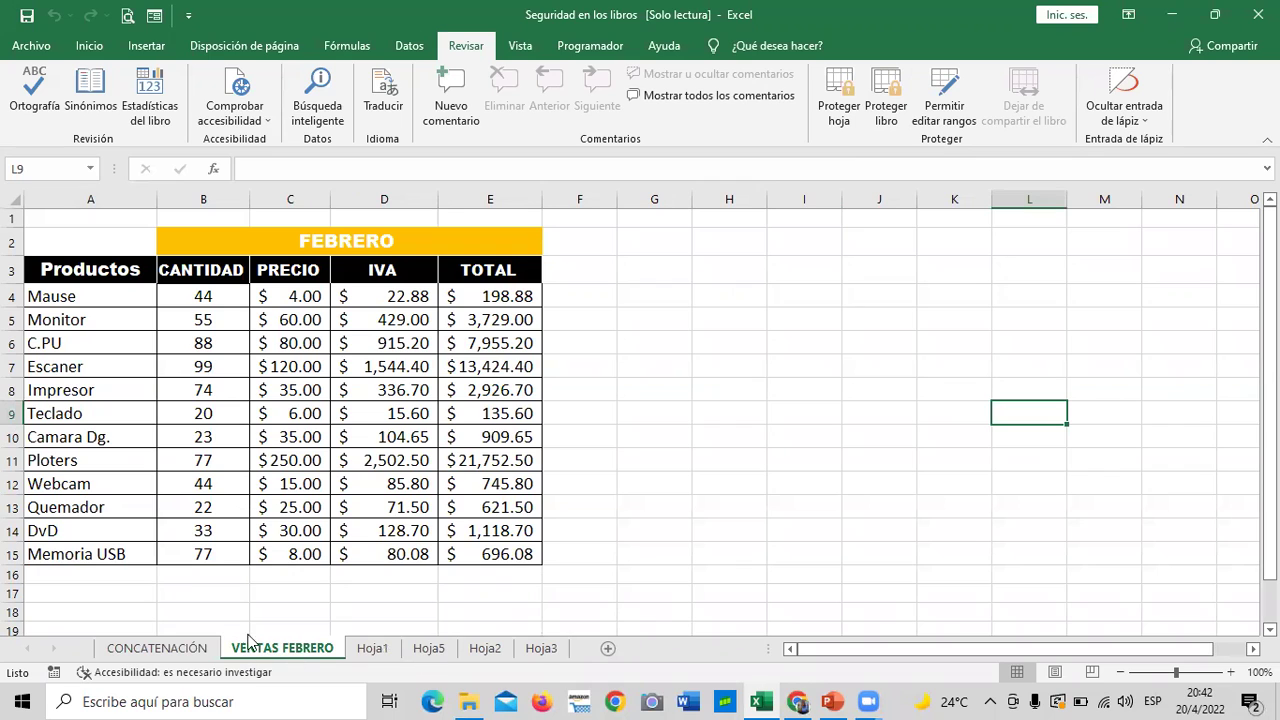
left_click_drag(248, 641, 148, 656)
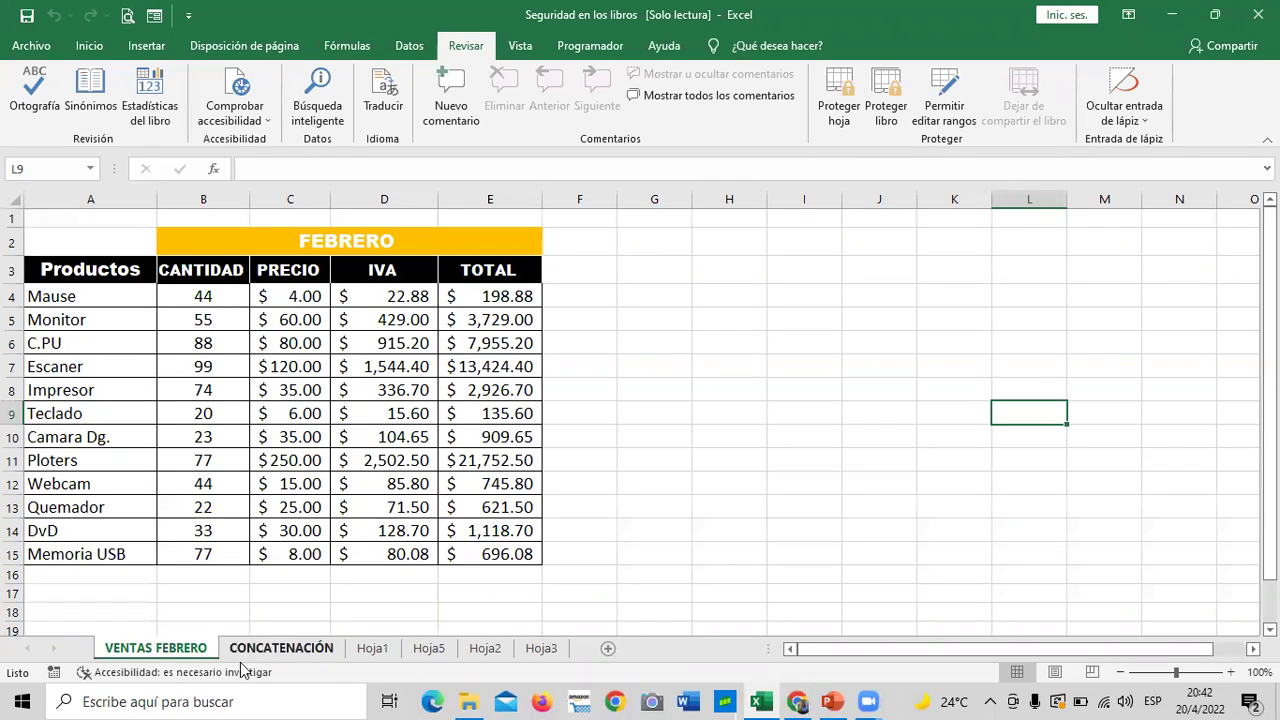
mouse_move(165, 648)
left_mouse_down()
mouse_move(287, 641)
mouse_move(400, 571)
left_mouse_up()
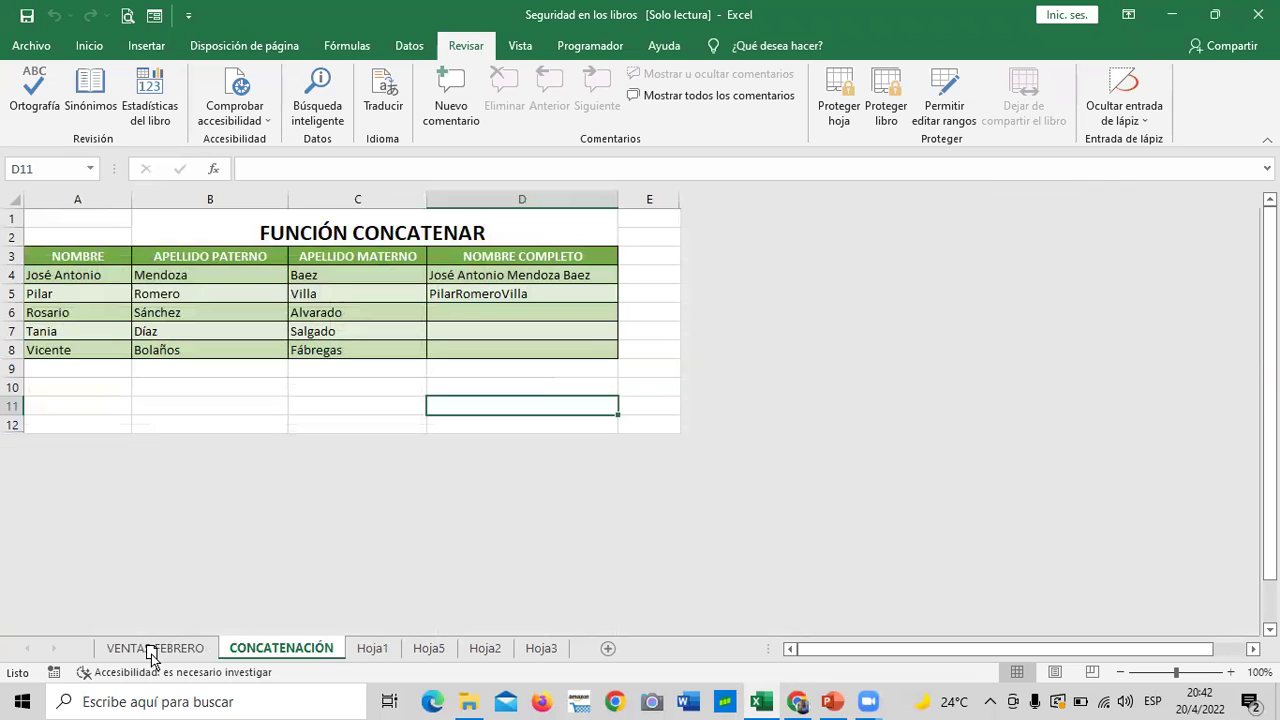
left_click_drag(315, 651, 150, 650)
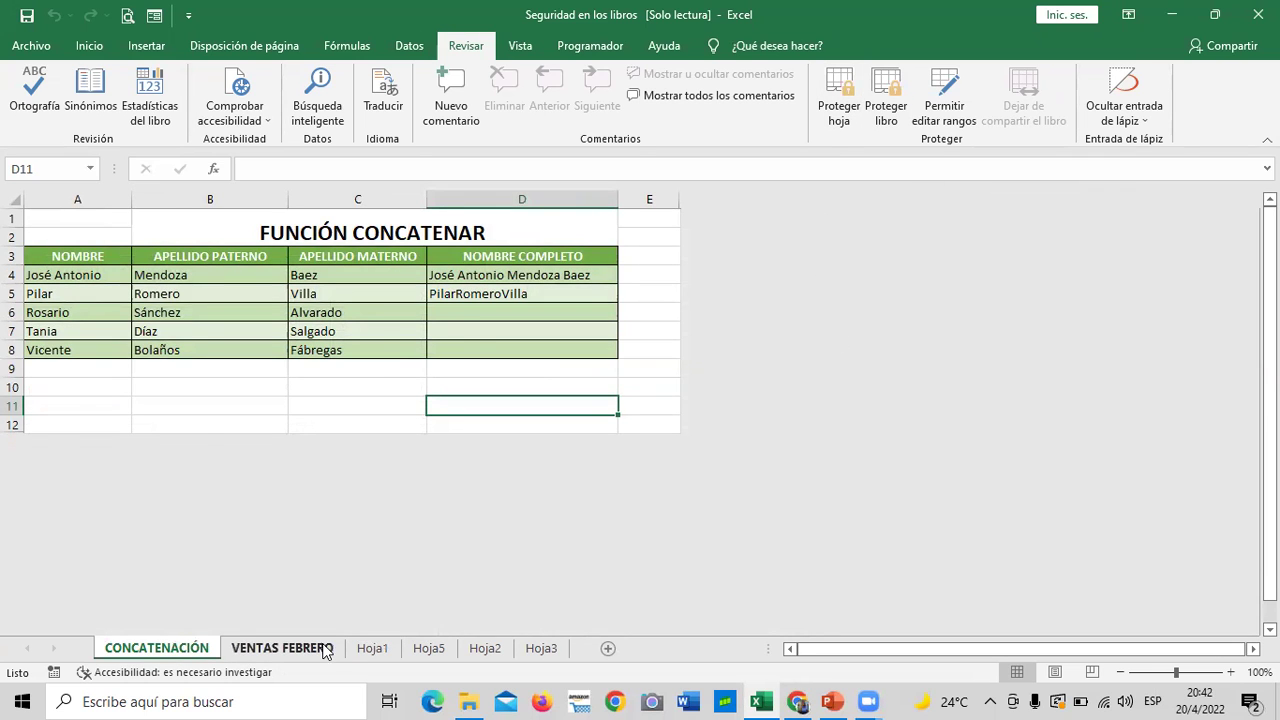
left_click(320, 649)
Cancel the Proteger libro dialog and bring up Proteger hoja for VENTAS FEBRERO instead
left_click(888, 96)
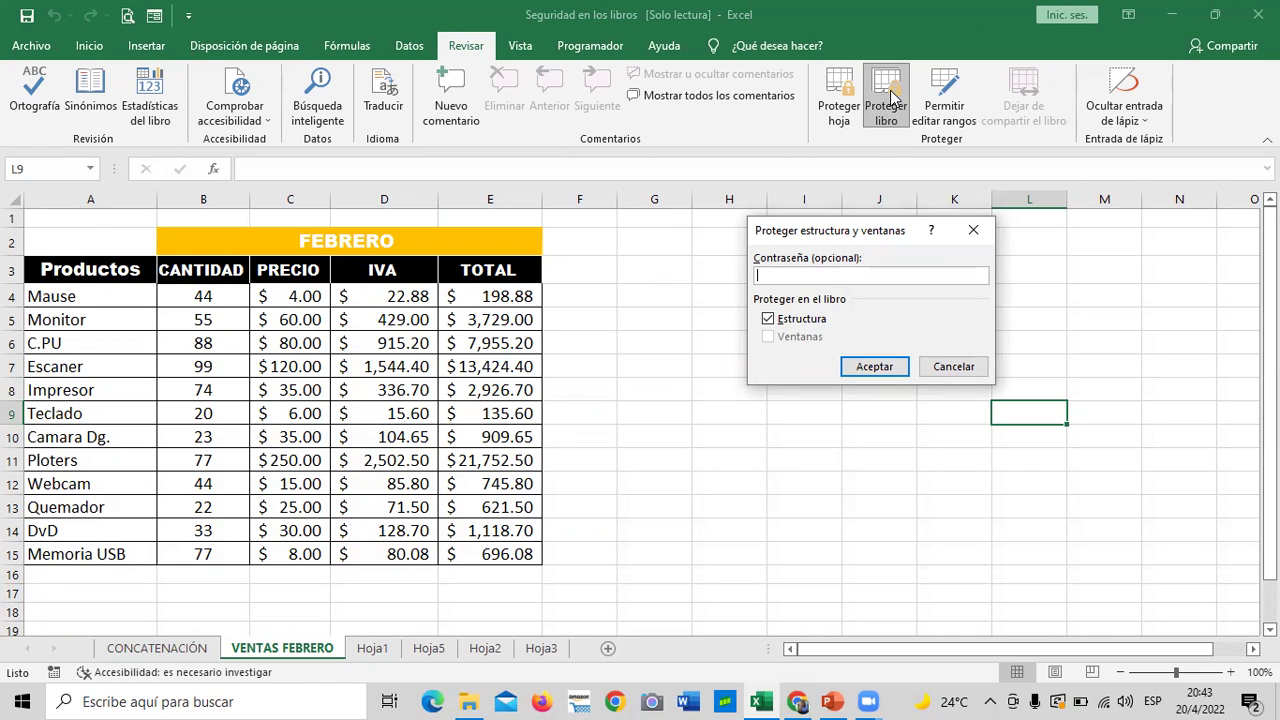
left_click(934, 370)
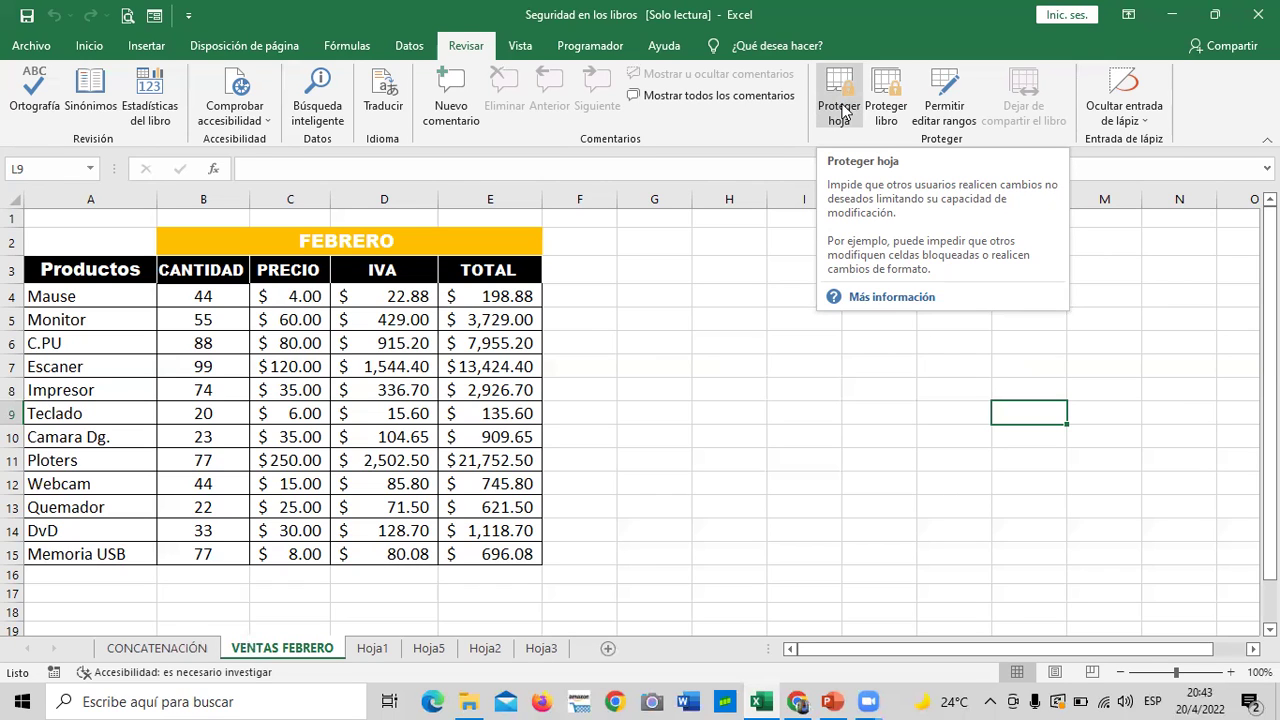
left_click(841, 108)
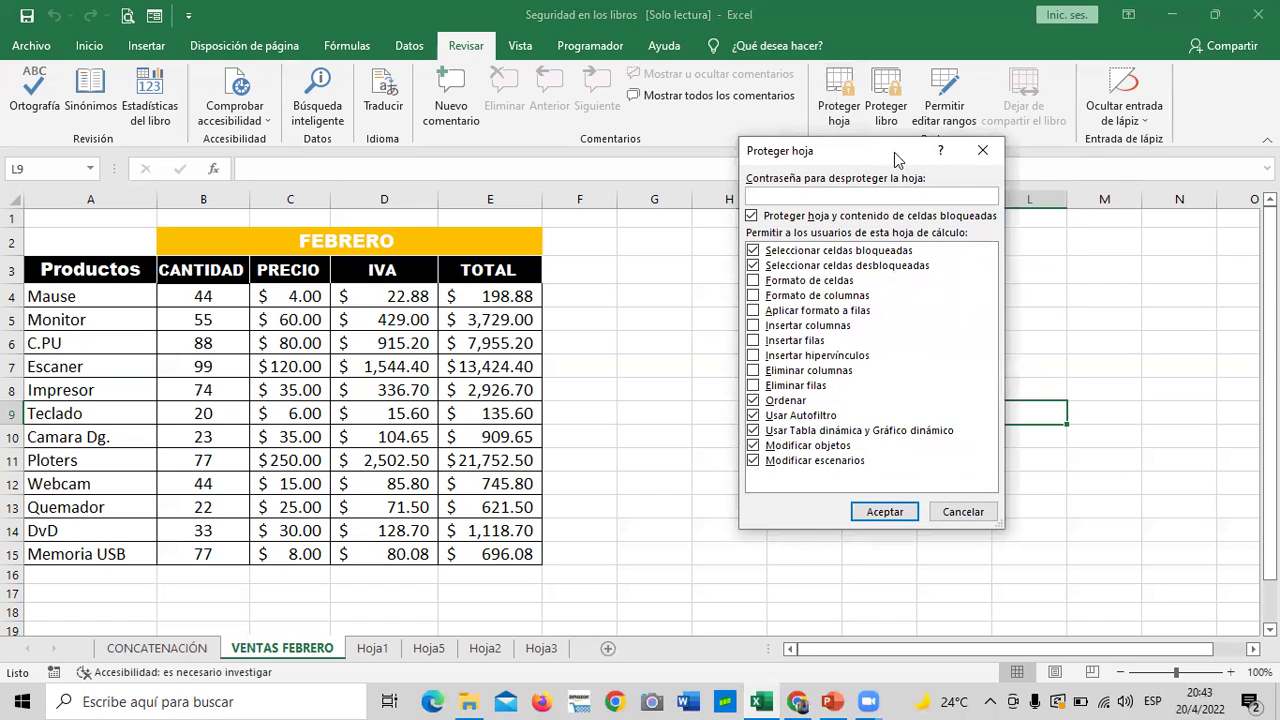
left_click_drag(894, 152, 968, 268)
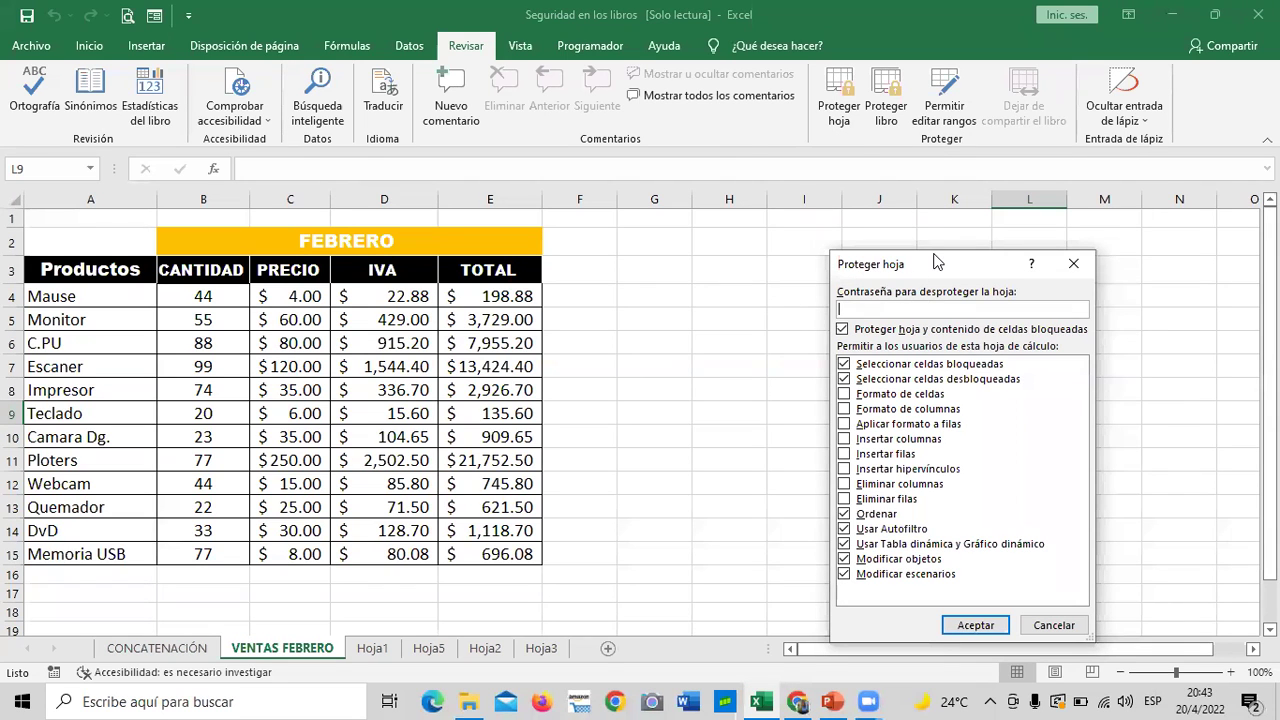
left_click_drag(936, 260, 844, 128)
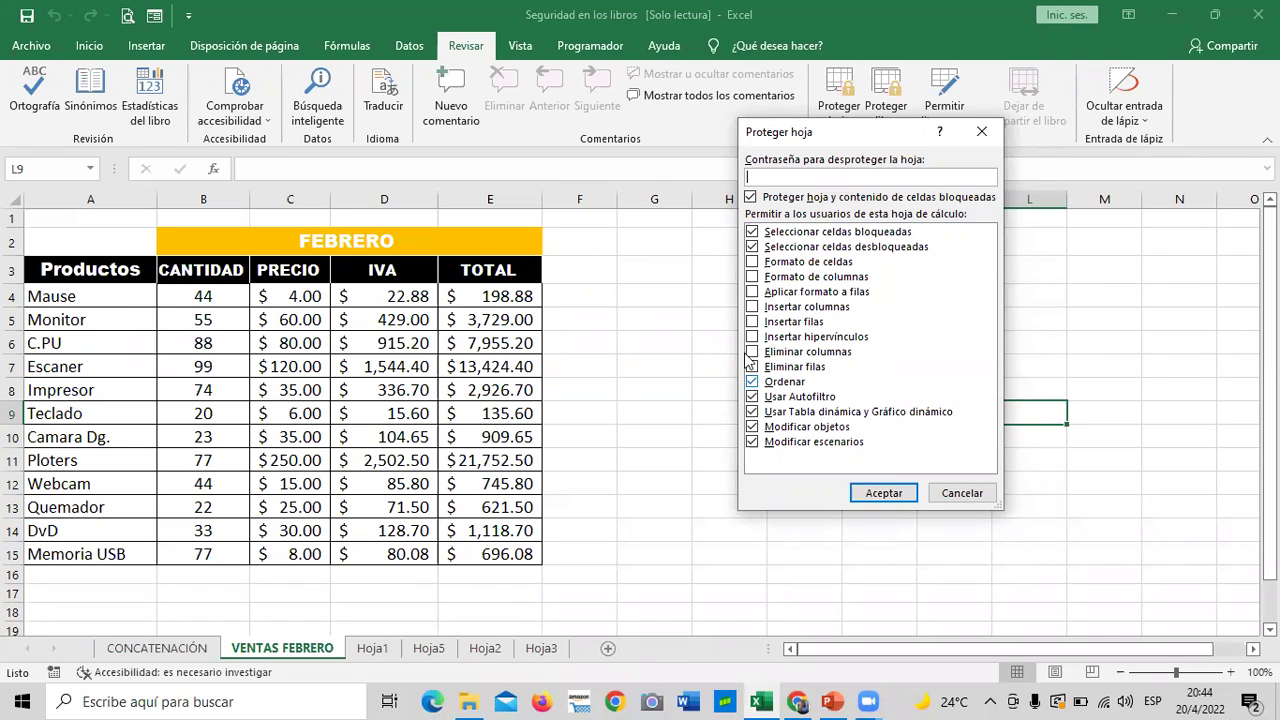
Allow cell and column formatting, disallow AutoFilter and PivotTables, and protect with a confirmed password
left_click(752, 262)
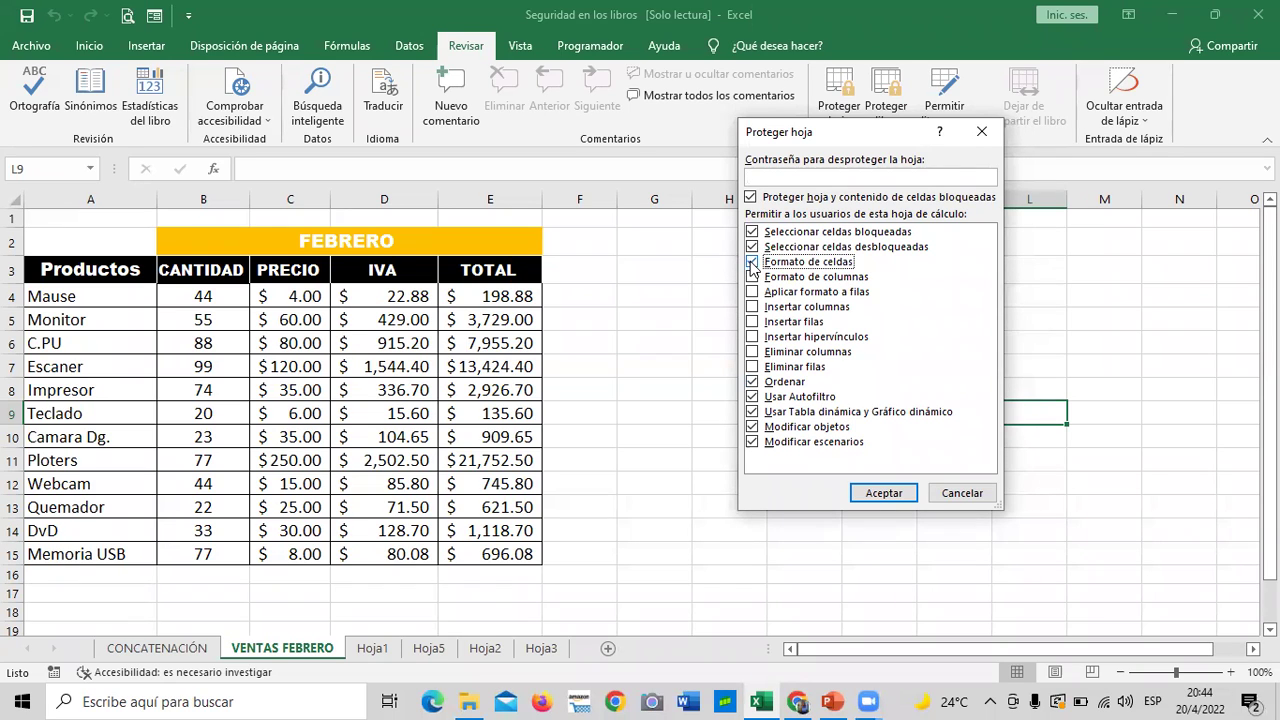
left_click(753, 277)
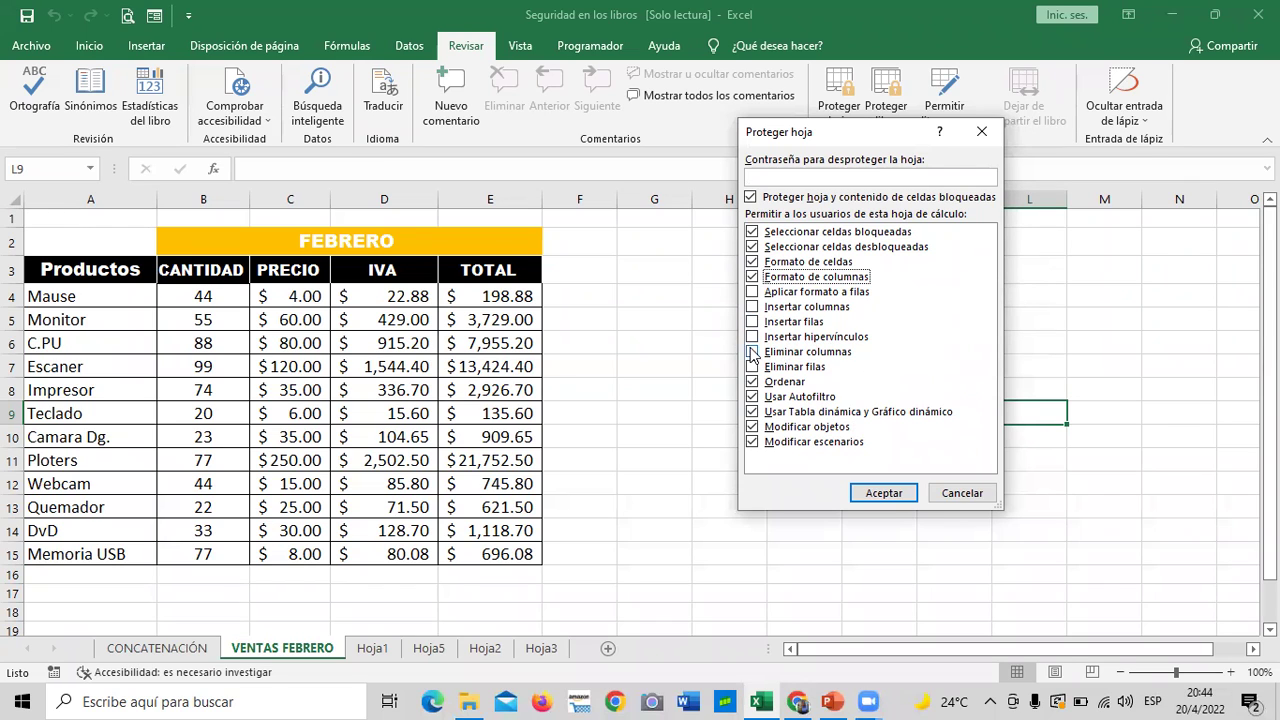
left_click(756, 352)
left_click(753, 355)
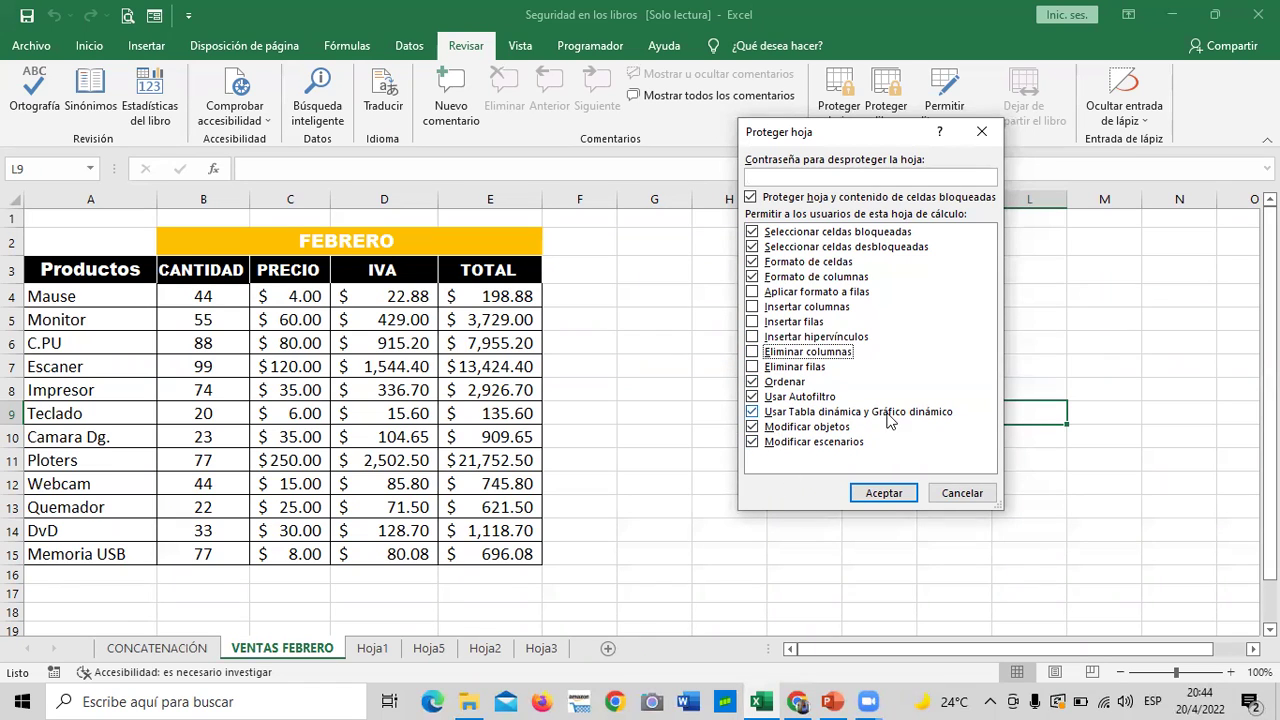
left_click(753, 413)
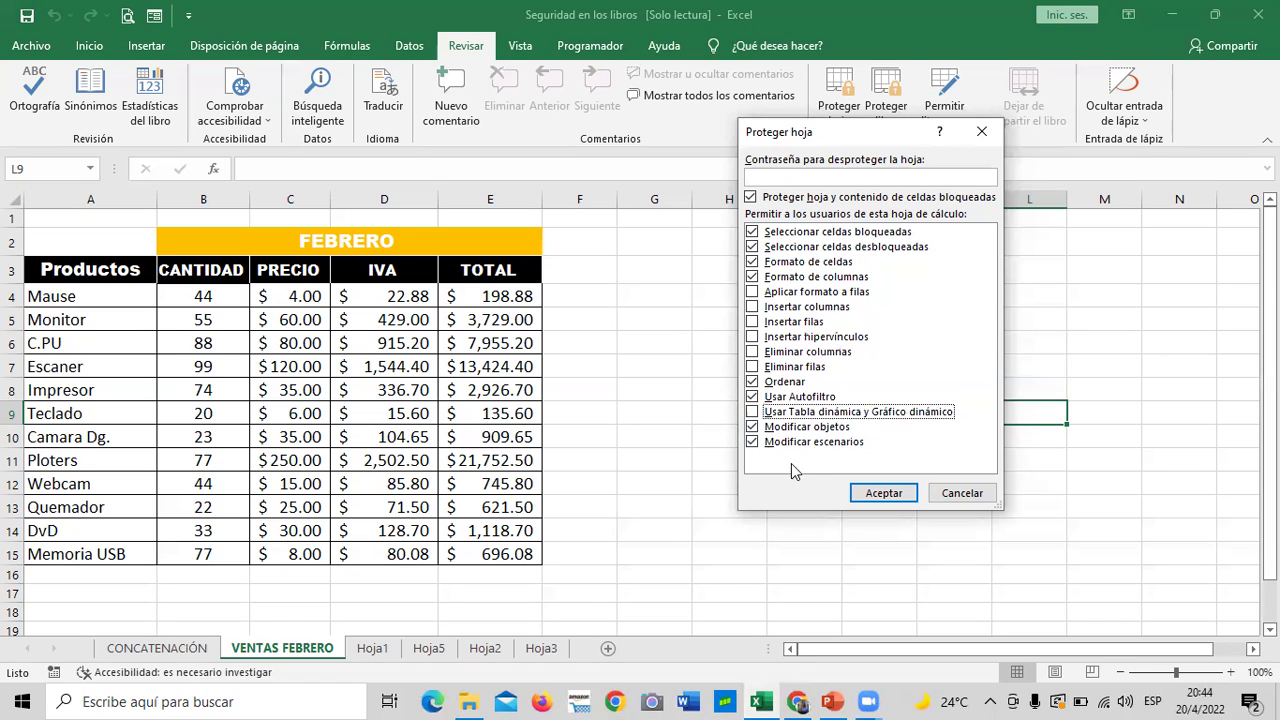
left_click(753, 397)
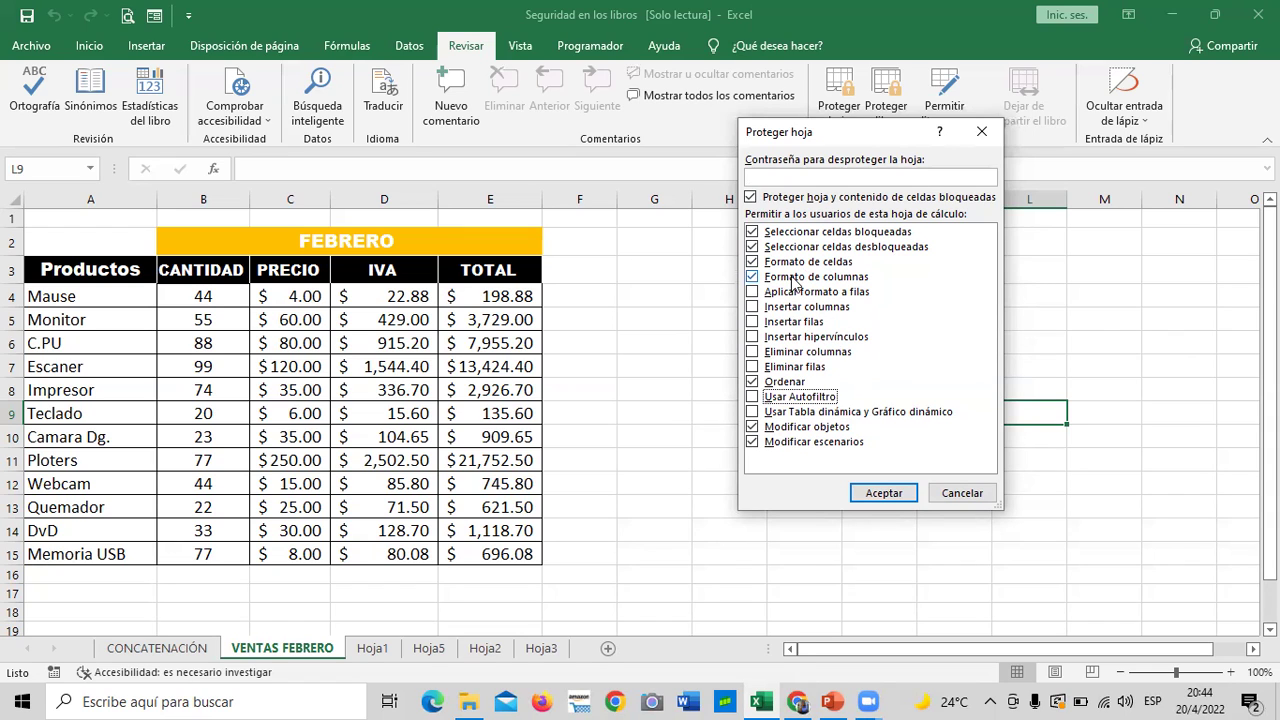
left_click(824, 175)
key("Return")
key("Return")
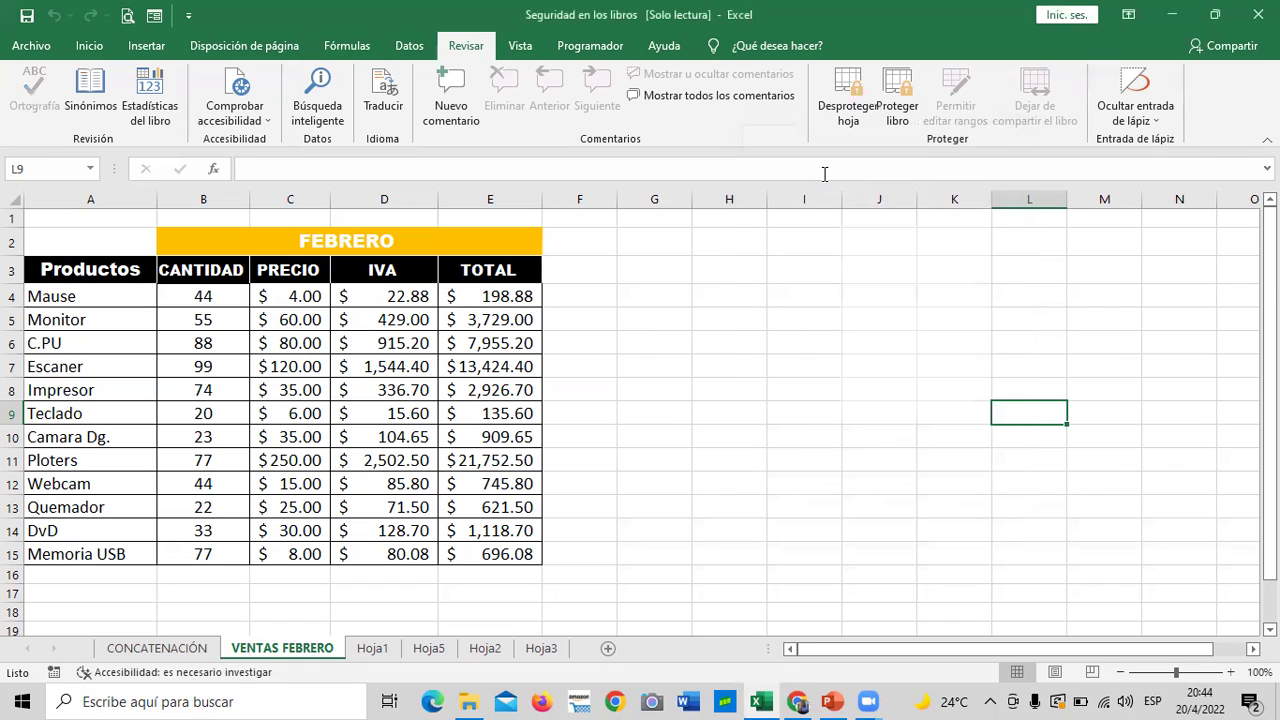
Test the protected sheet by selecting cells, column F and row 2, then widening column G
left_click(756, 364)
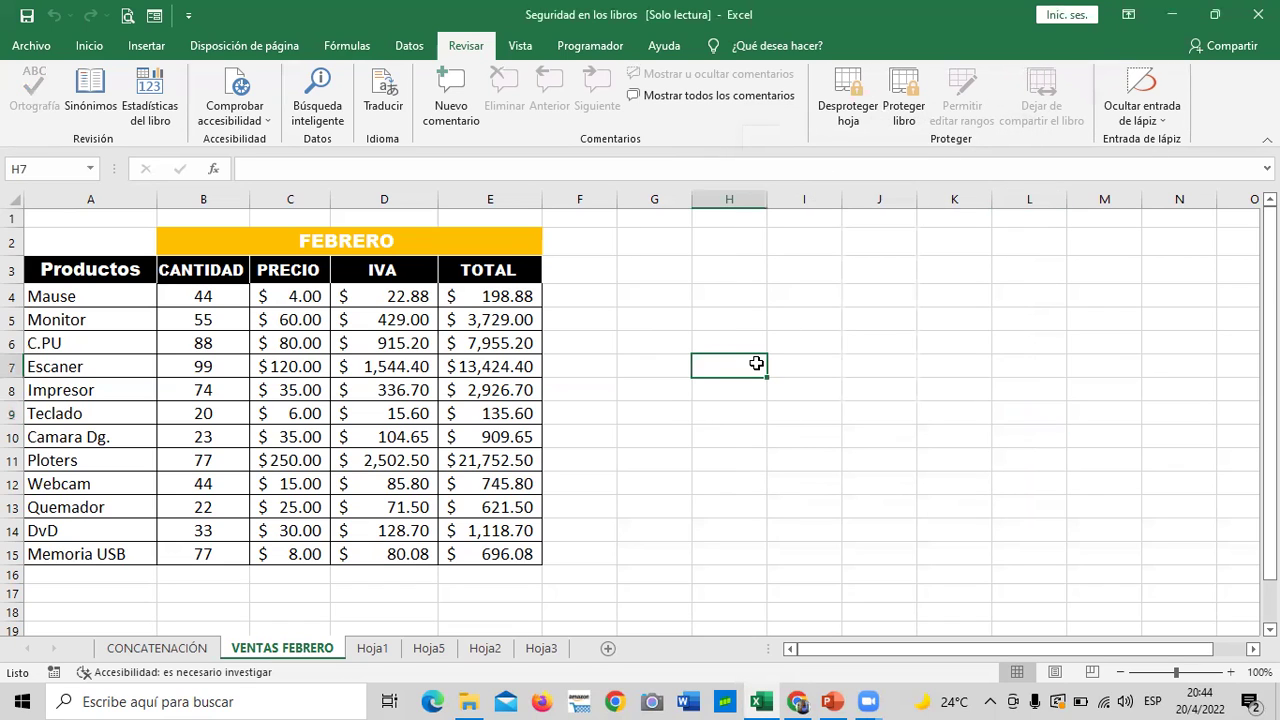
left_click(652, 325)
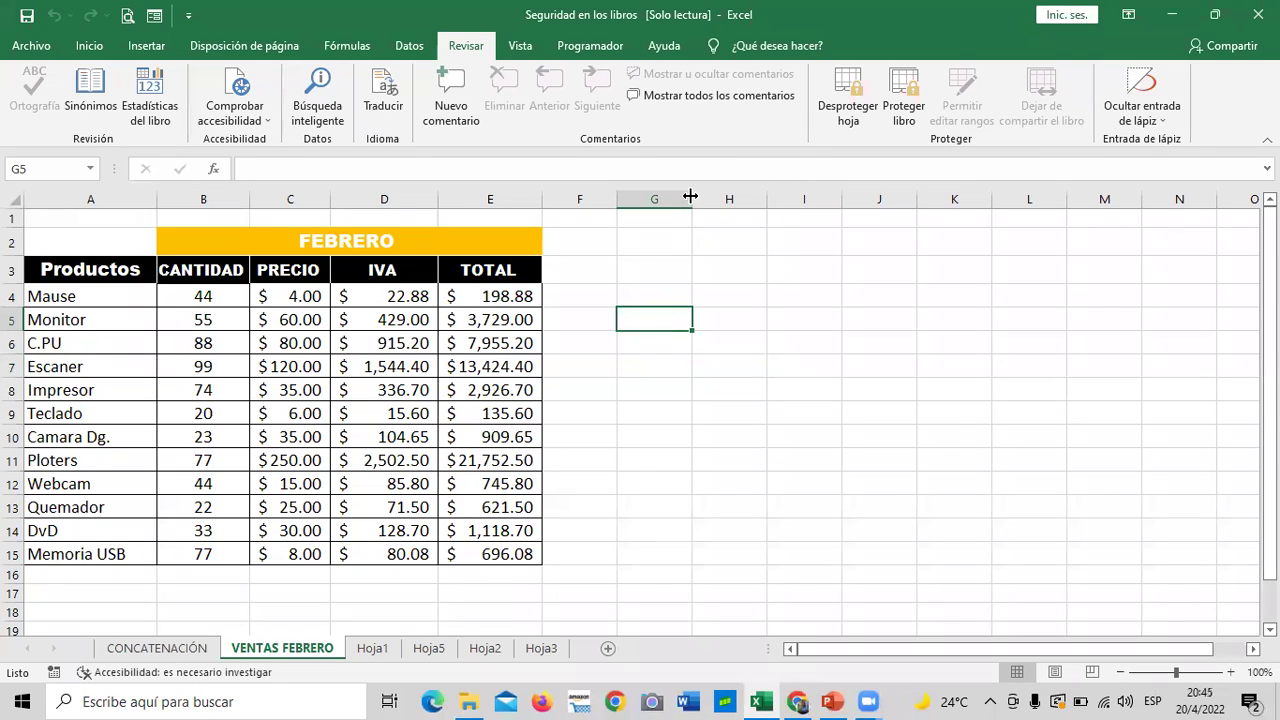
left_click(585, 195)
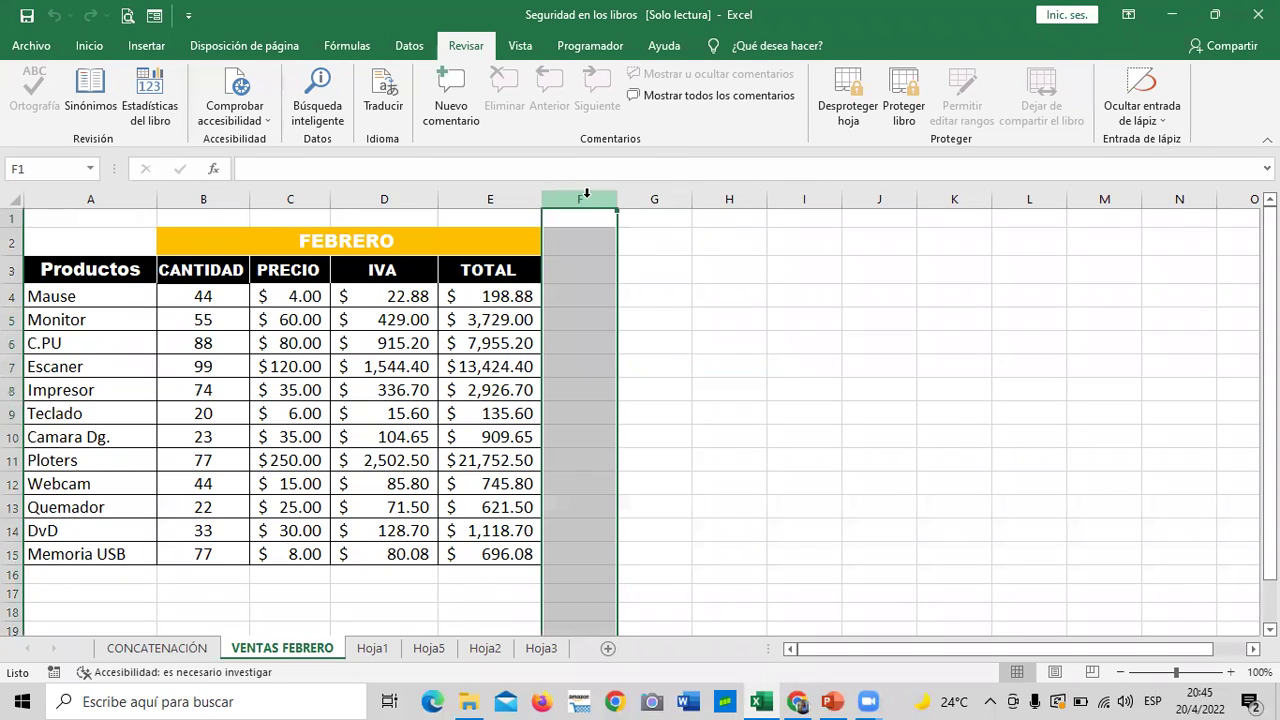
left_click(680, 312)
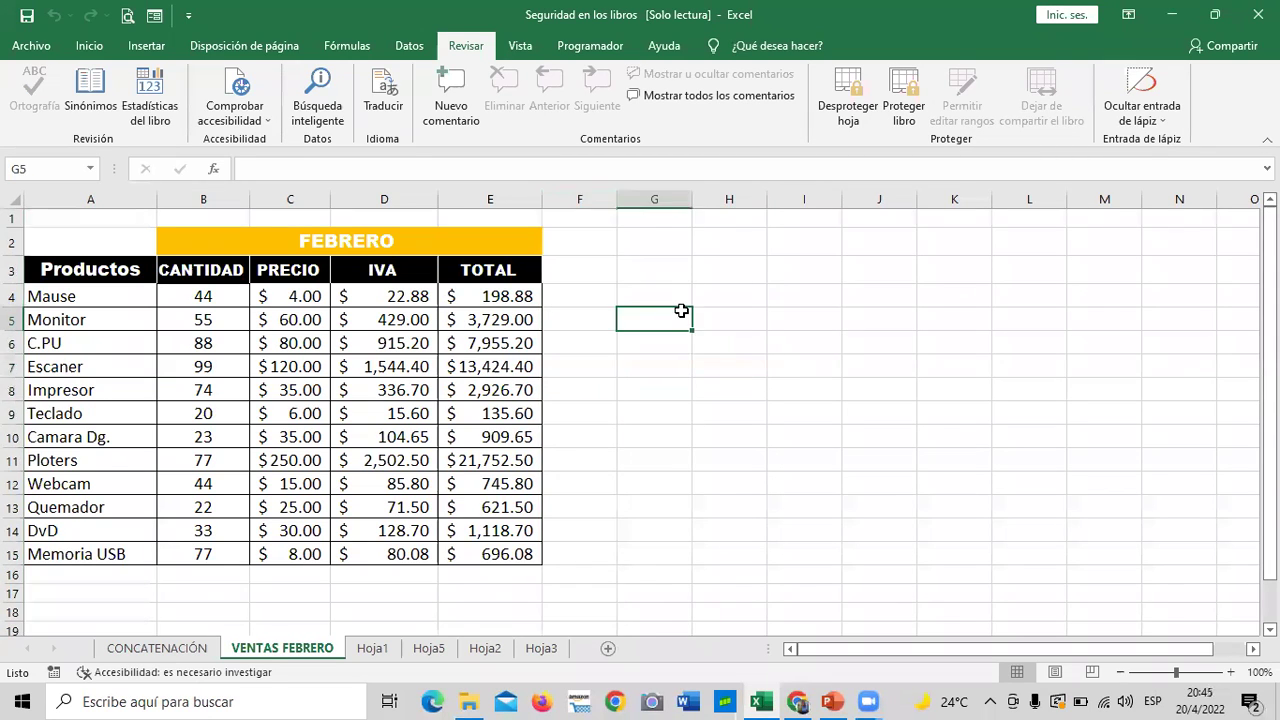
left_click(14, 248)
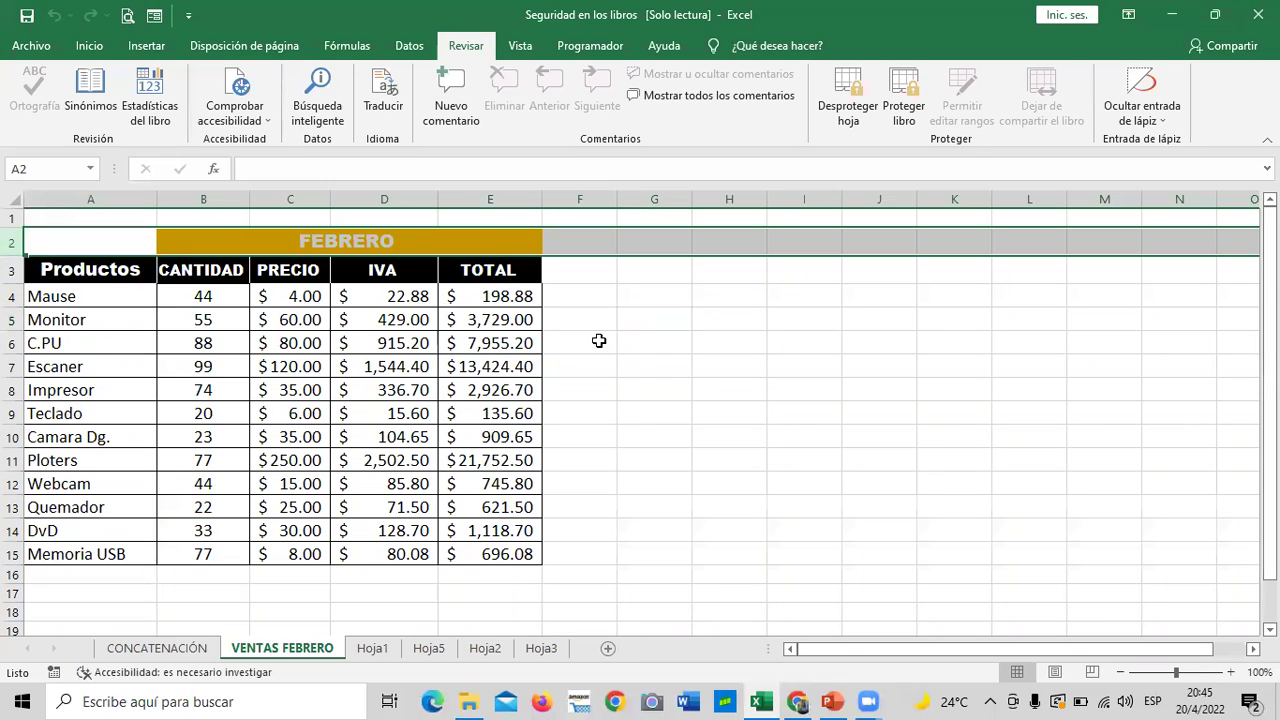
left_click(634, 367)
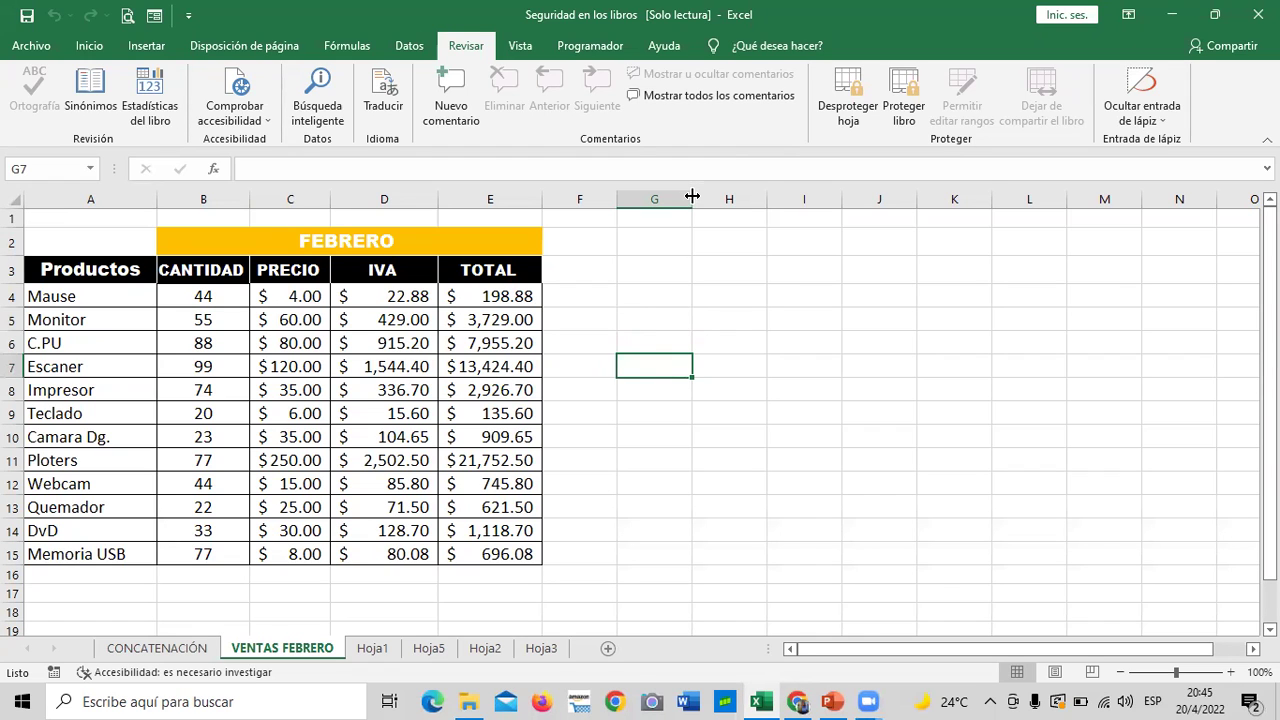
mouse_move(691, 196)
left_mouse_down()
mouse_move(714, 196)
mouse_move(692, 199)
left_mouse_up()
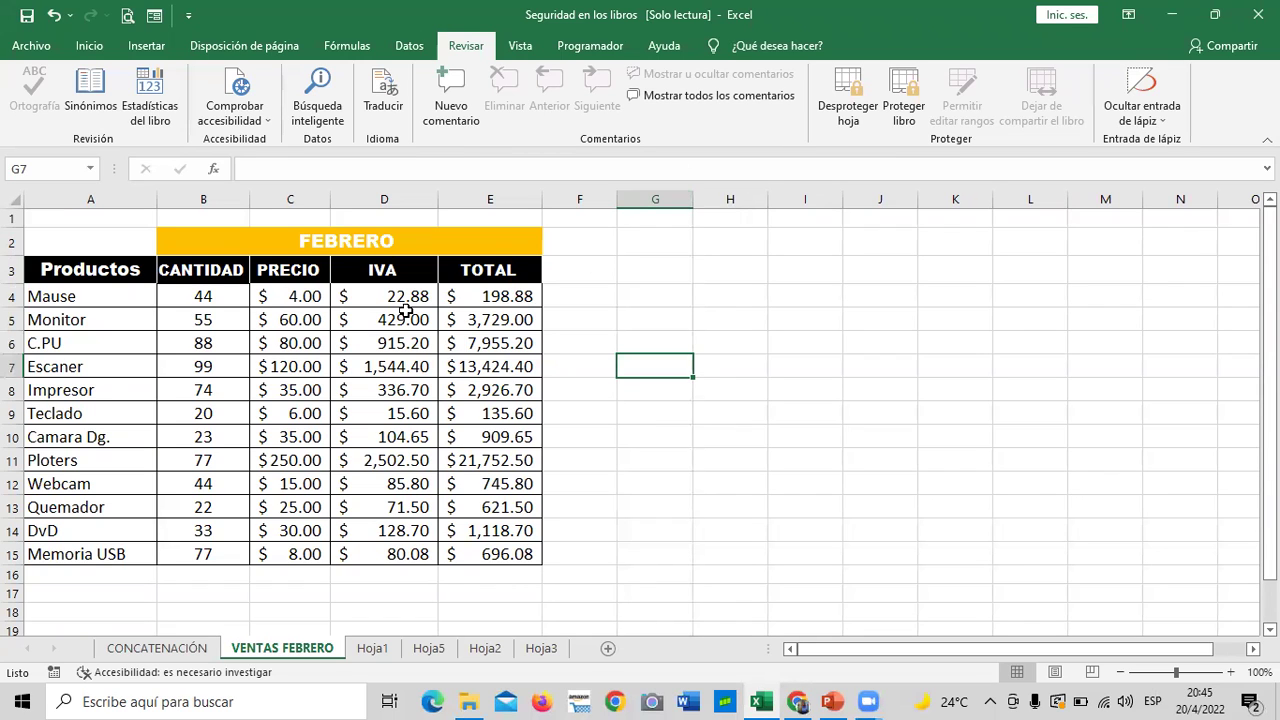
left_click(638, 484)
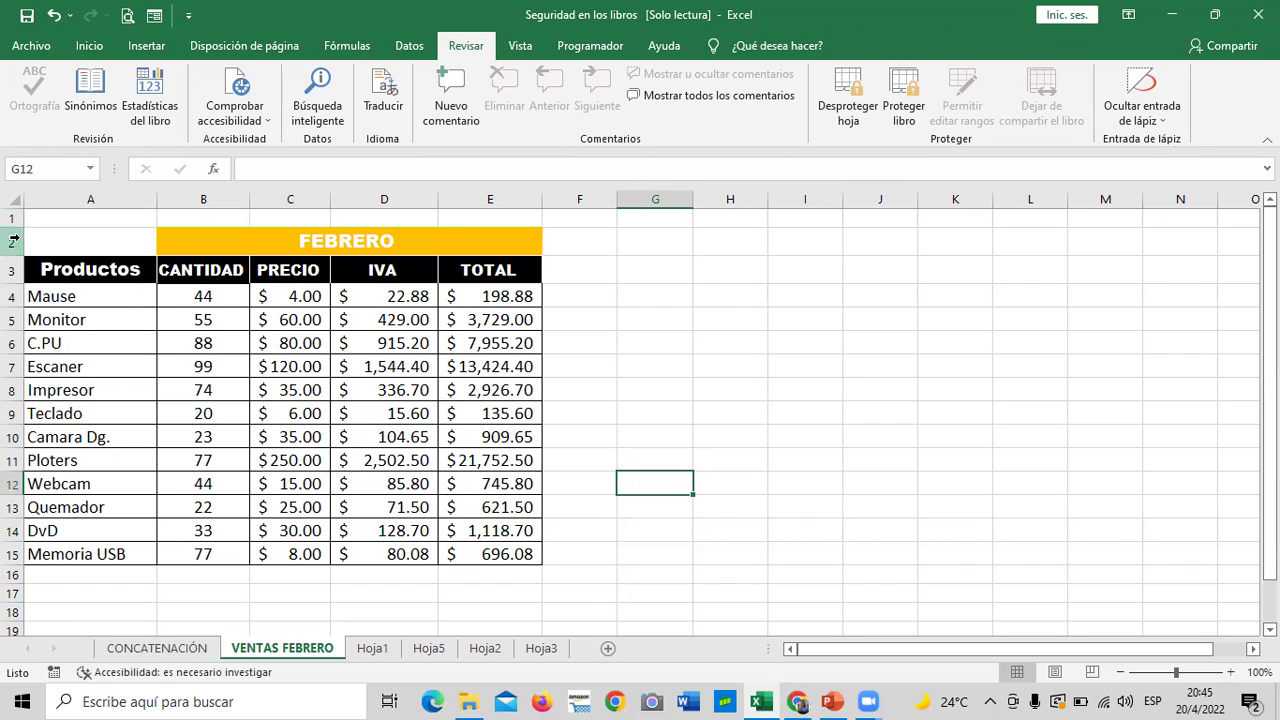
Dismiss the row 17 menu, then move aside and close the Formato de celdas dialog
left_click(12, 594)
right_click(12, 596)
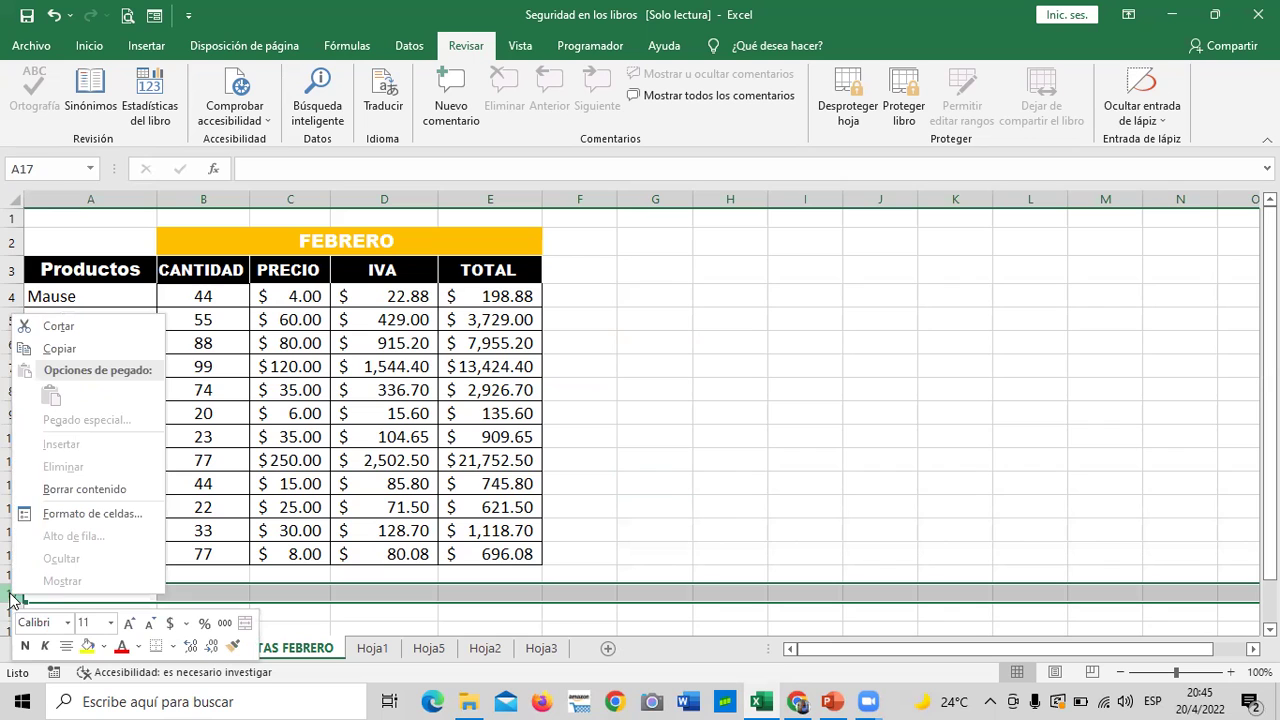
left_click(85, 512)
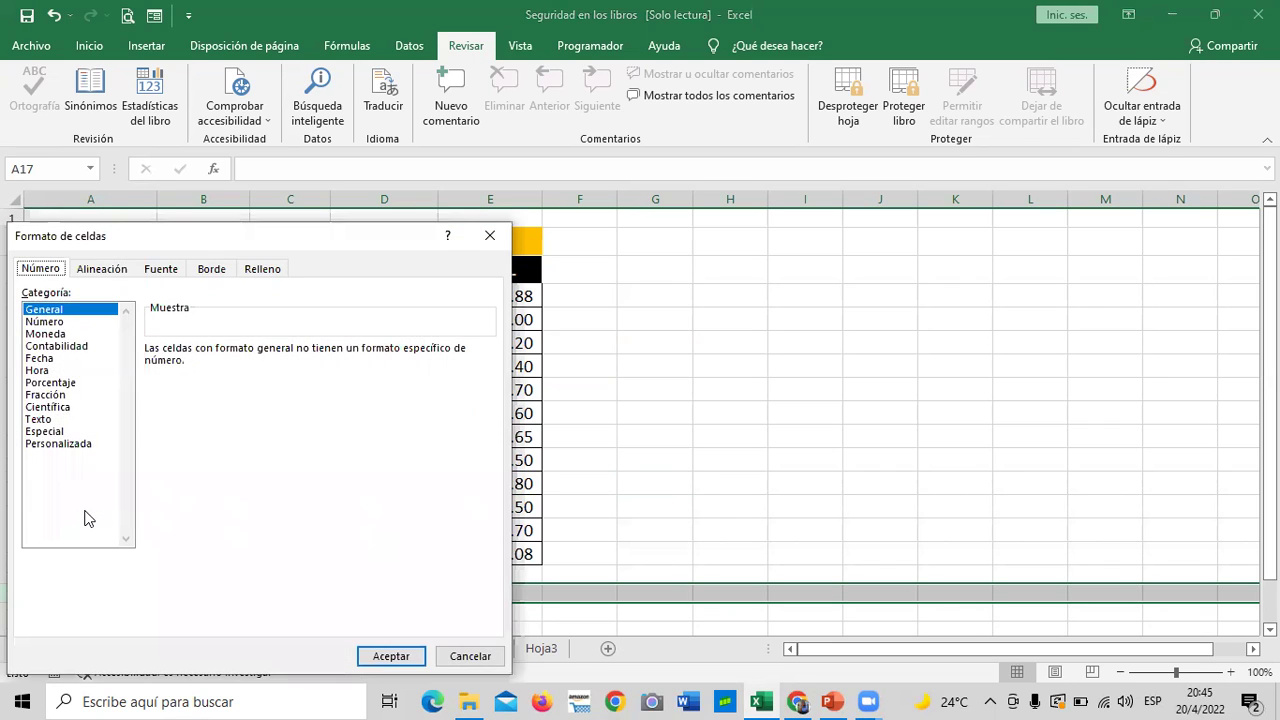
left_click_drag(380, 243, 594, 213)
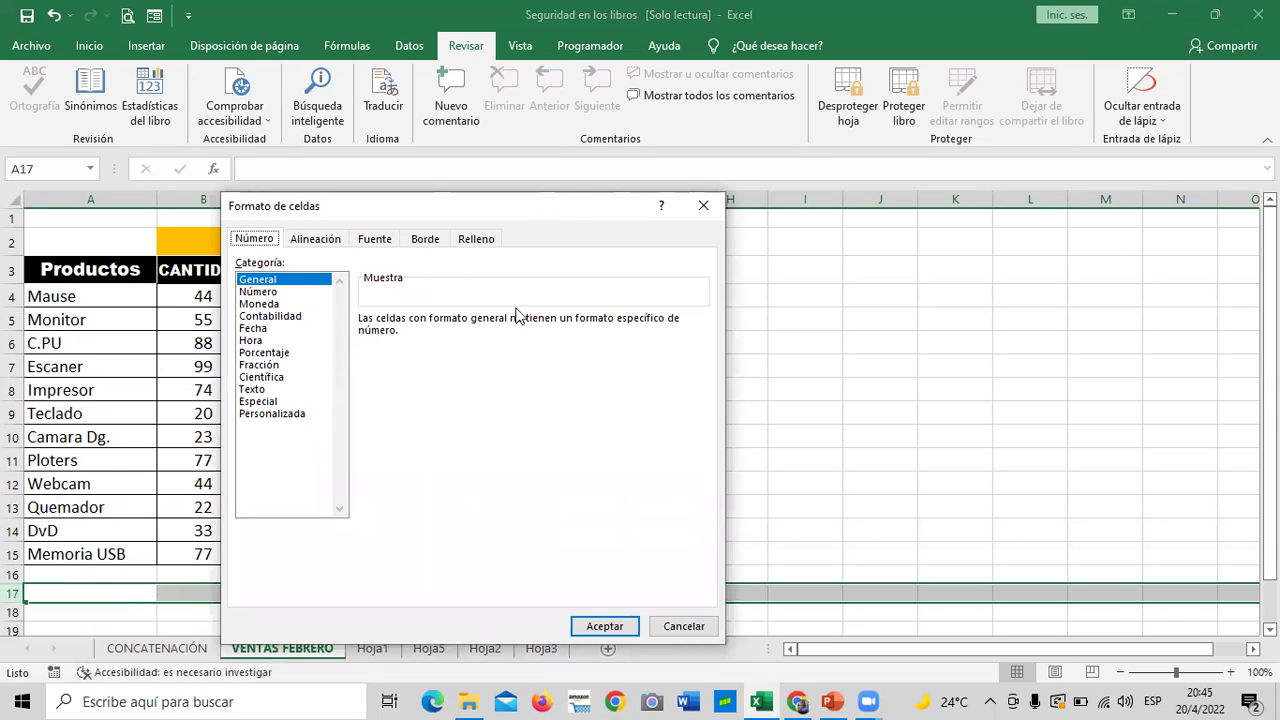
left_click(704, 206)
Widen columns H and I on VENTAS FEBRERO and switch to the empty Hoja1 sheet
left_click(733, 449)
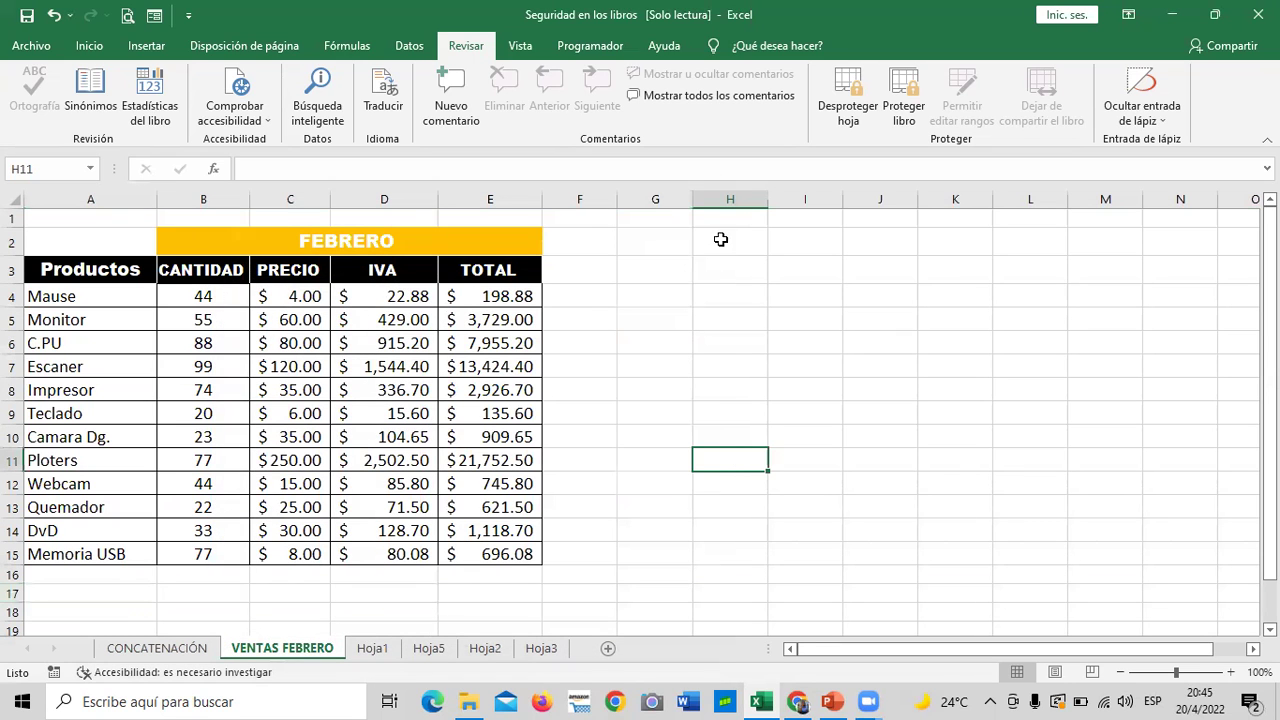
left_click_drag(767, 199, 886, 199)
left_click(952, 196)
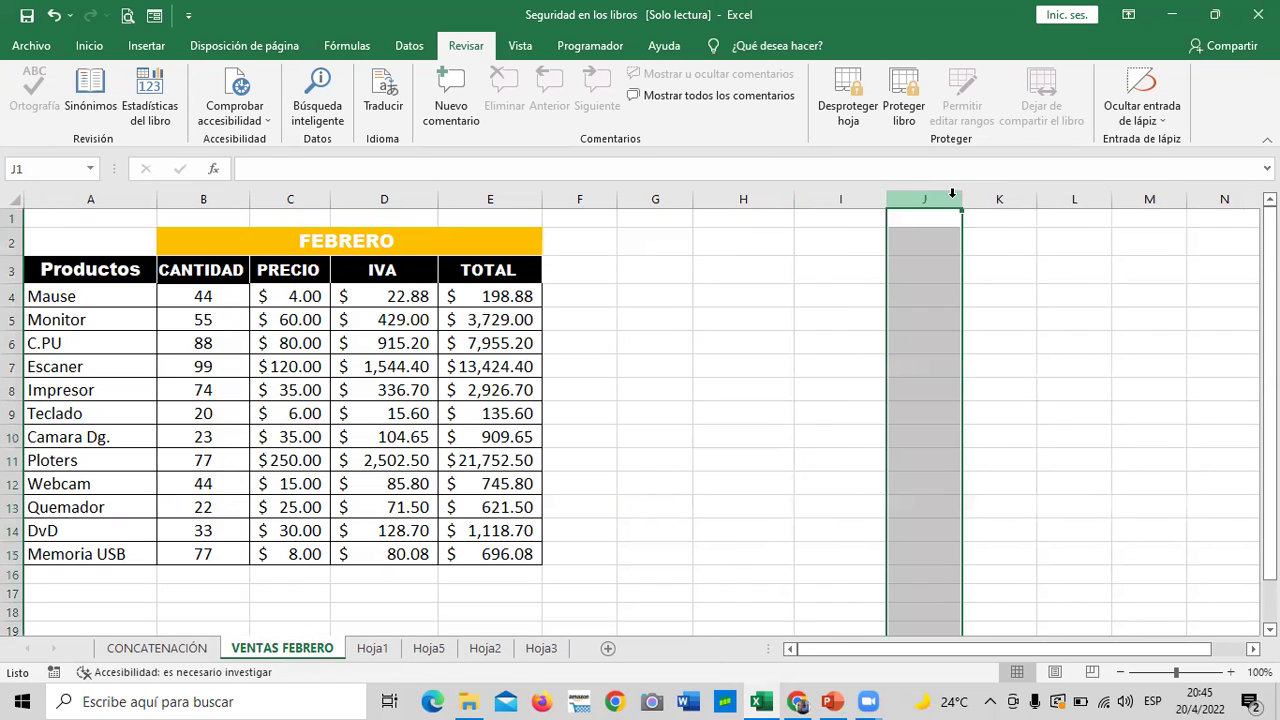
left_click(1002, 199)
right_click(1007, 200)
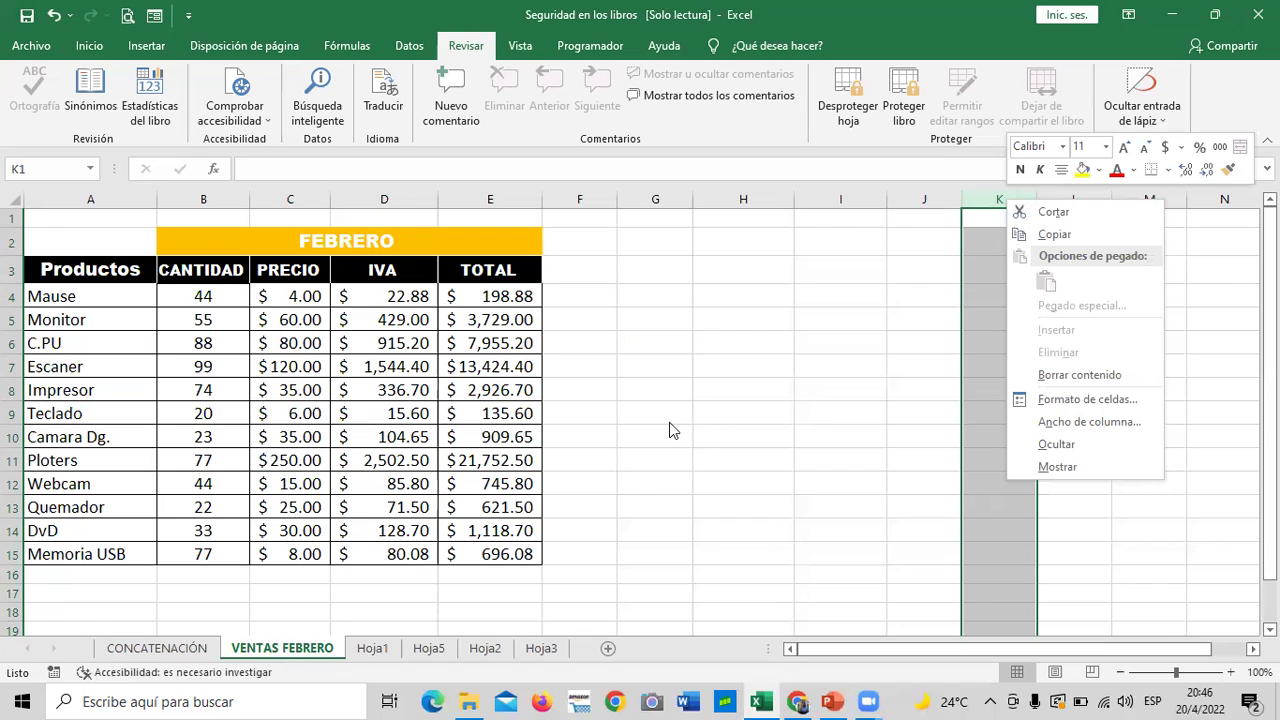
left_click(652, 566)
left_click(559, 597)
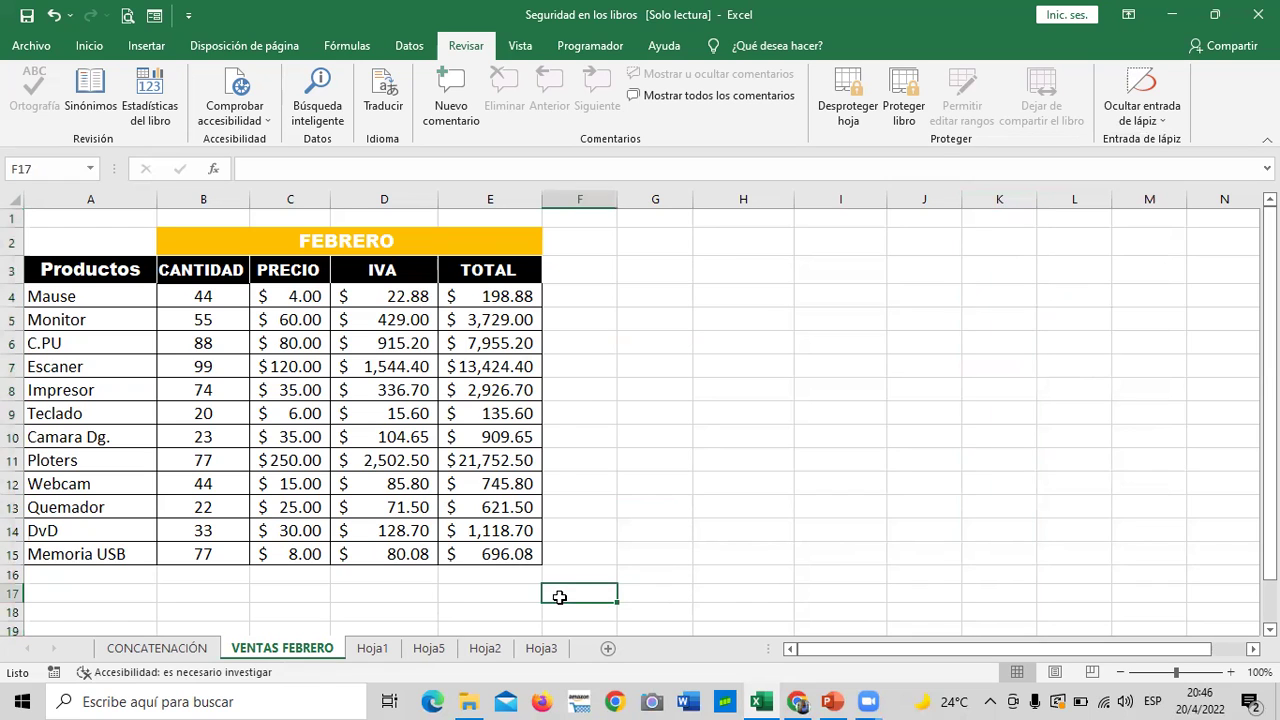
left_click(369, 650)
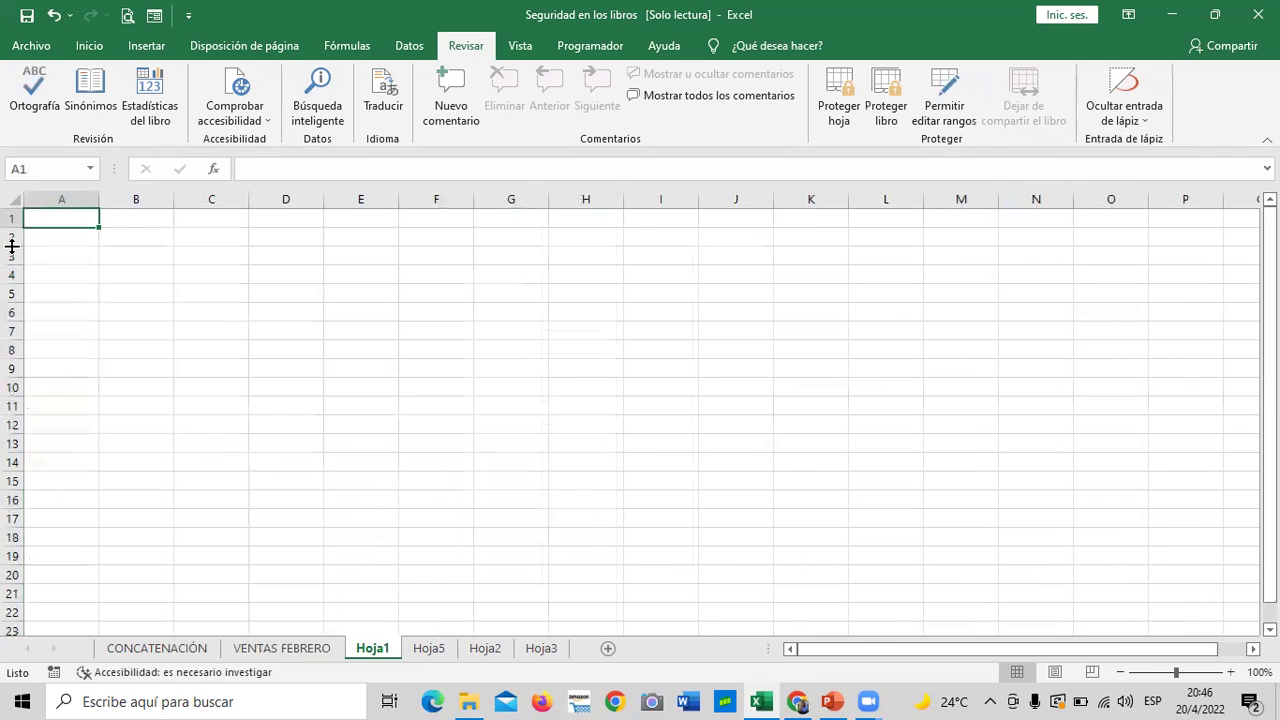
On CONCATENACIÓN, make row 10 taller, widen column E and unhide the columns after it
left_click(287, 648)
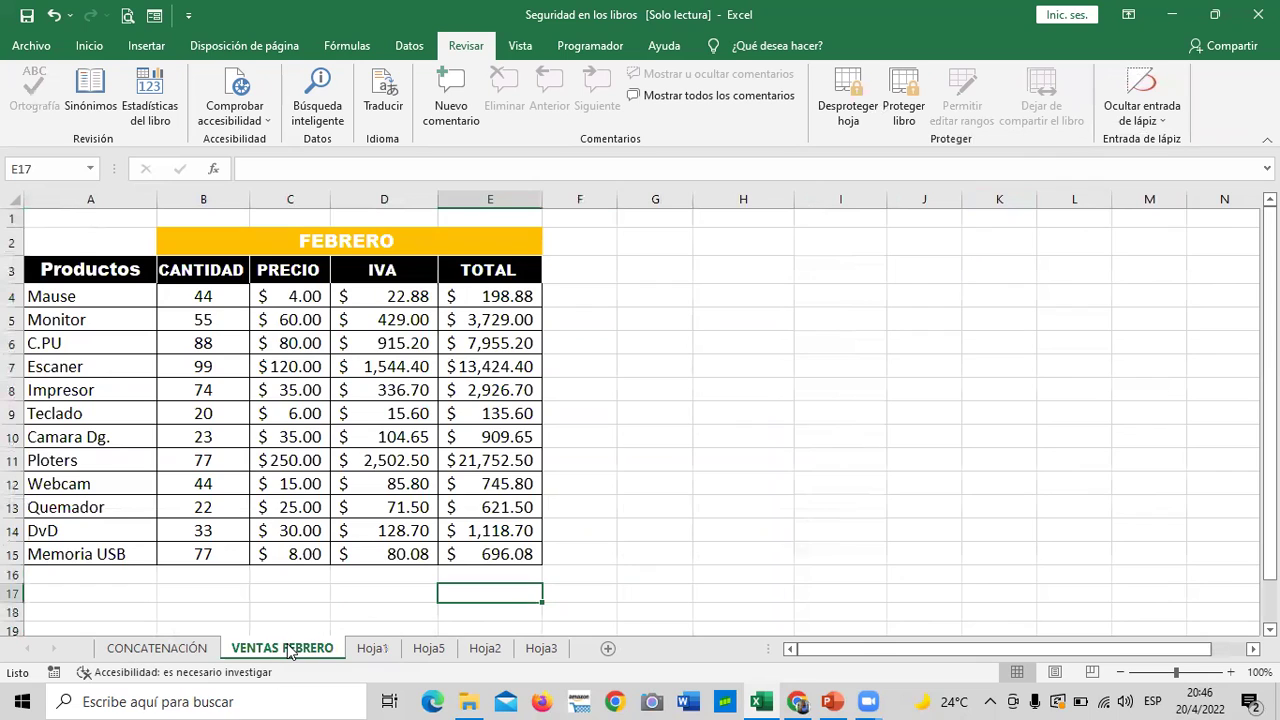
left_click(150, 650)
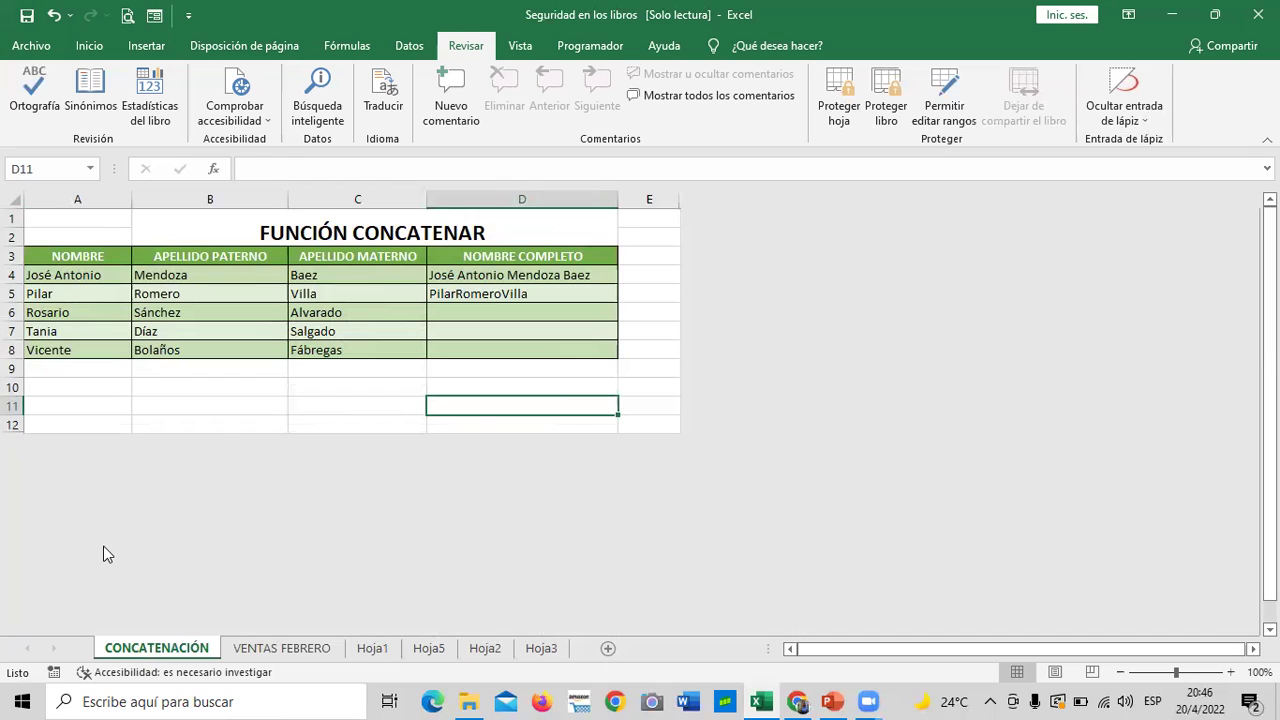
left_click_drag(8, 396, 8, 458)
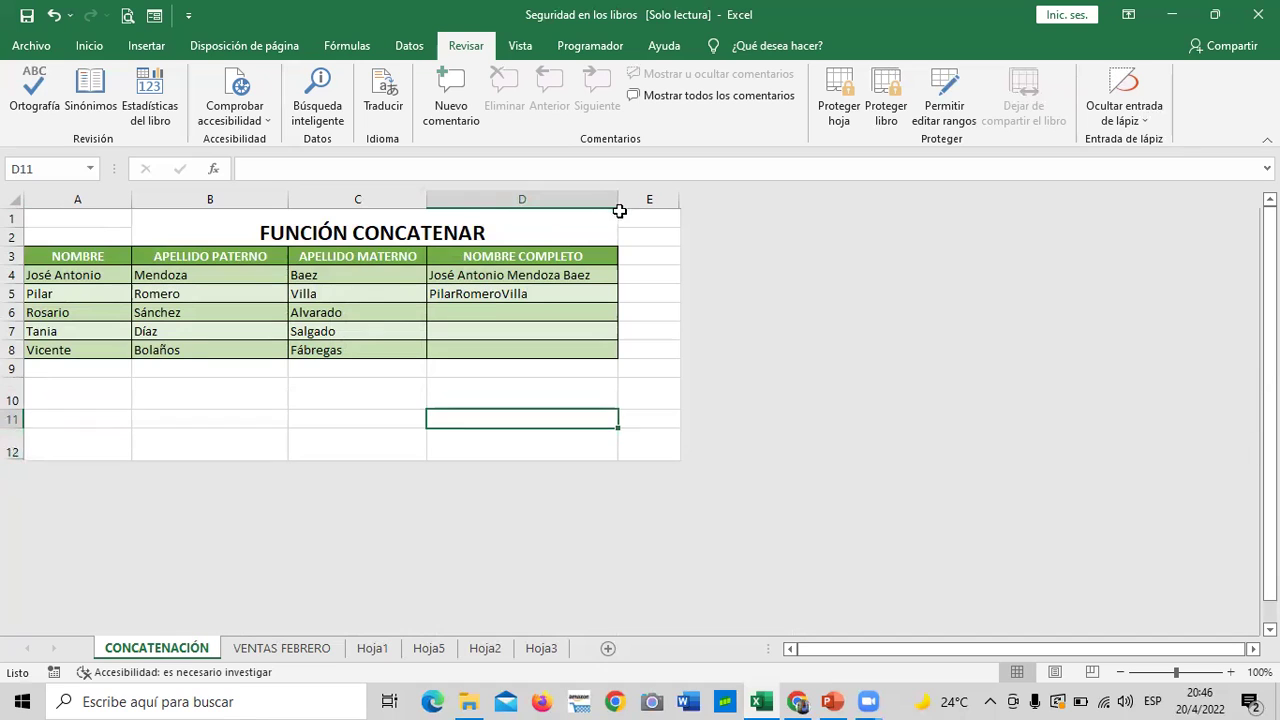
left_click_drag(677, 194, 697, 194)
left_click(668, 198)
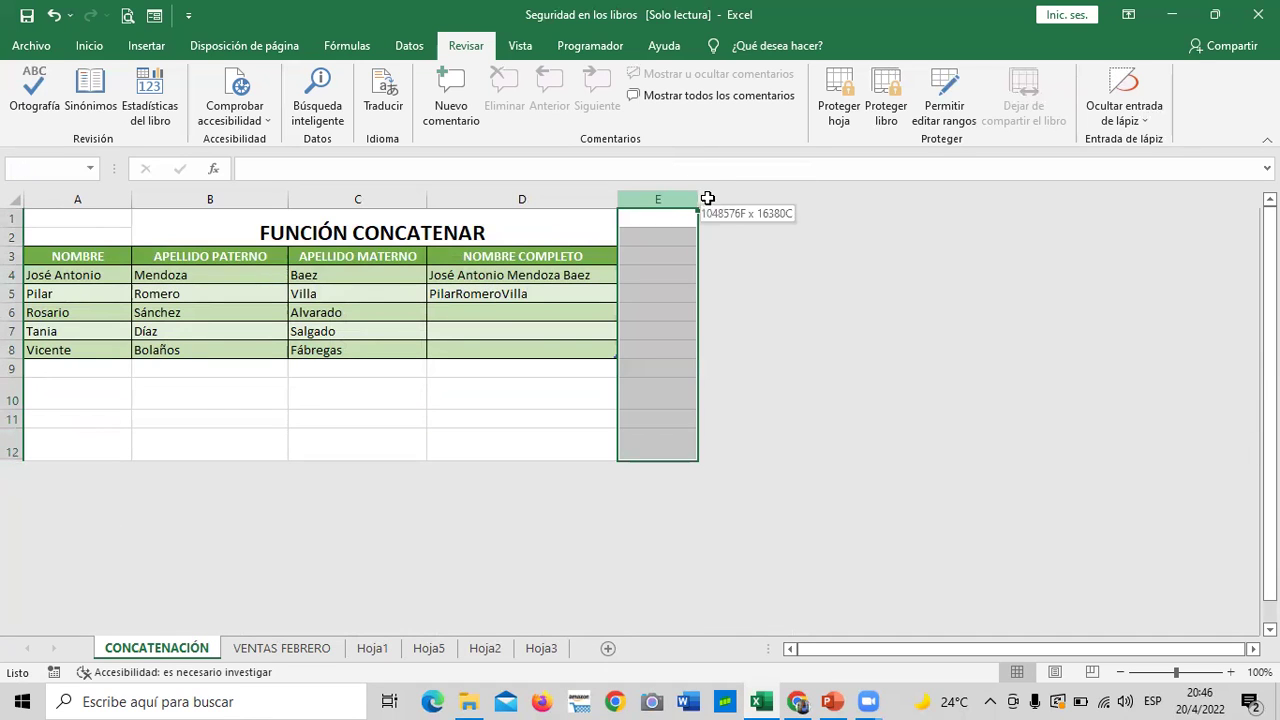
right_click(678, 207)
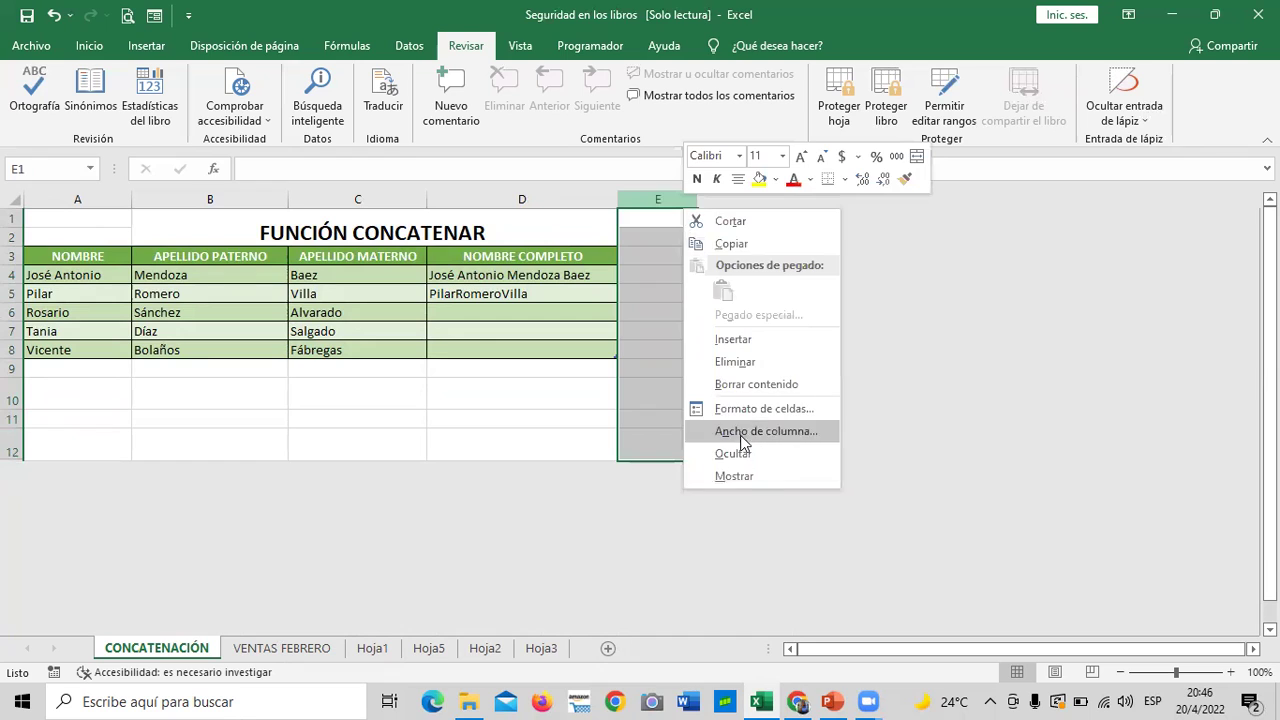
left_click(748, 477)
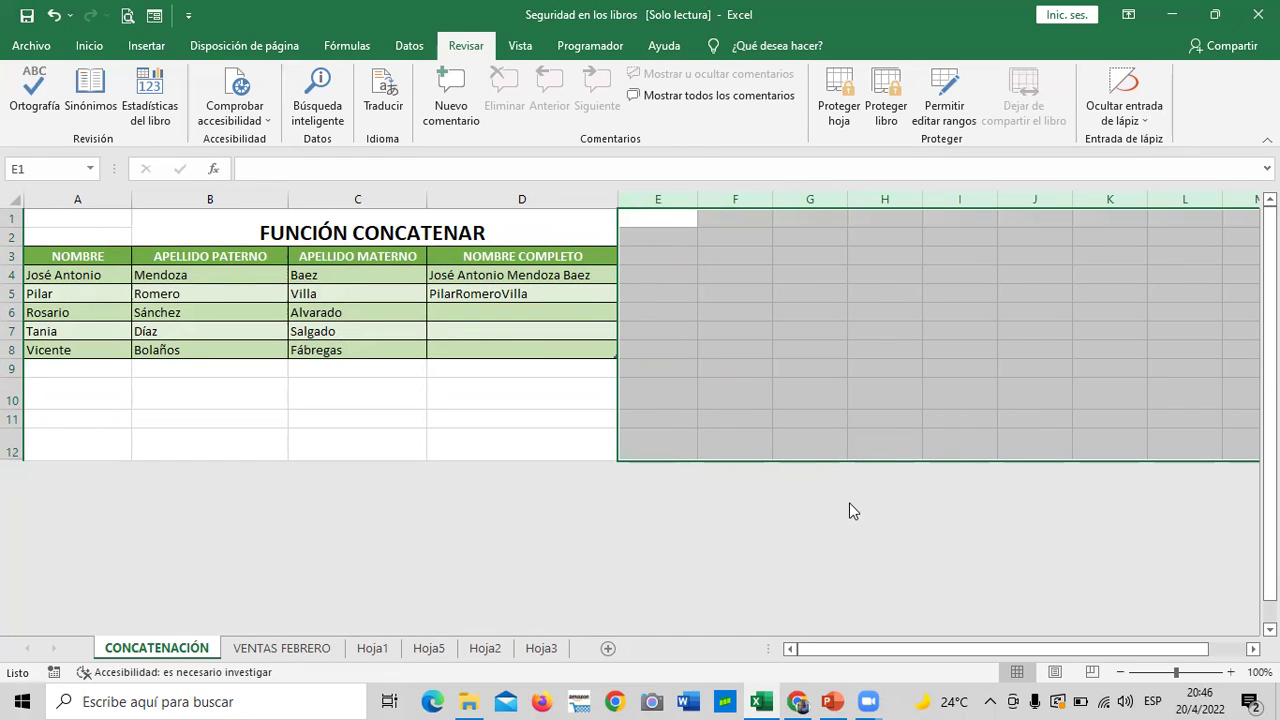
left_click(539, 427)
Widen column F, then return to the VENTAS FEBRERO sheet
left_click_drag(771, 199, 792, 199)
left_click(841, 200)
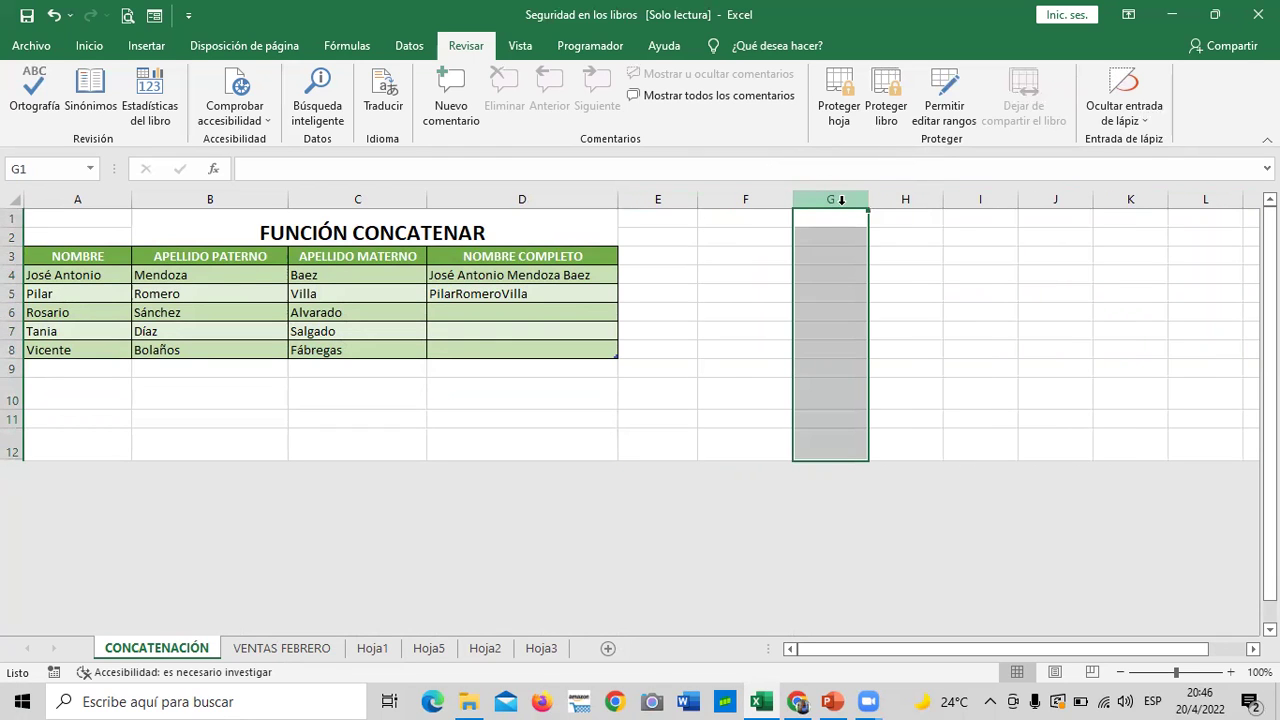
left_click(905, 312)
right_click(829, 203)
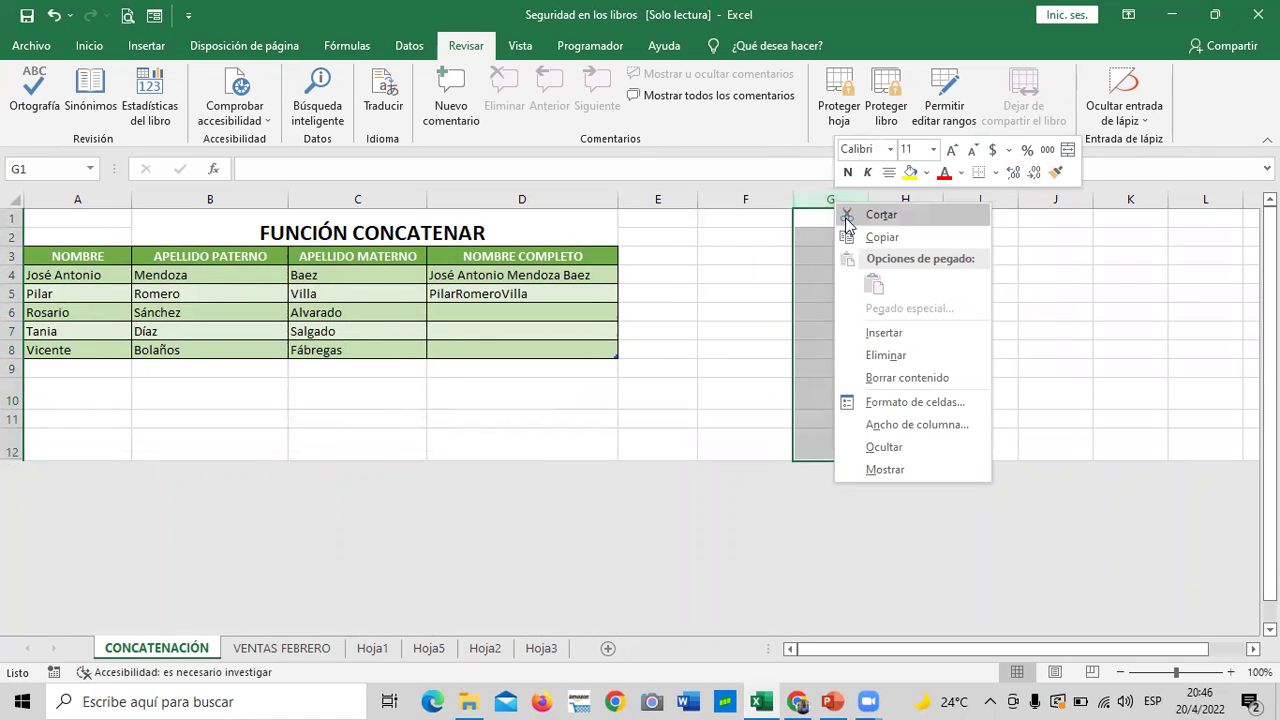
left_click(1103, 340)
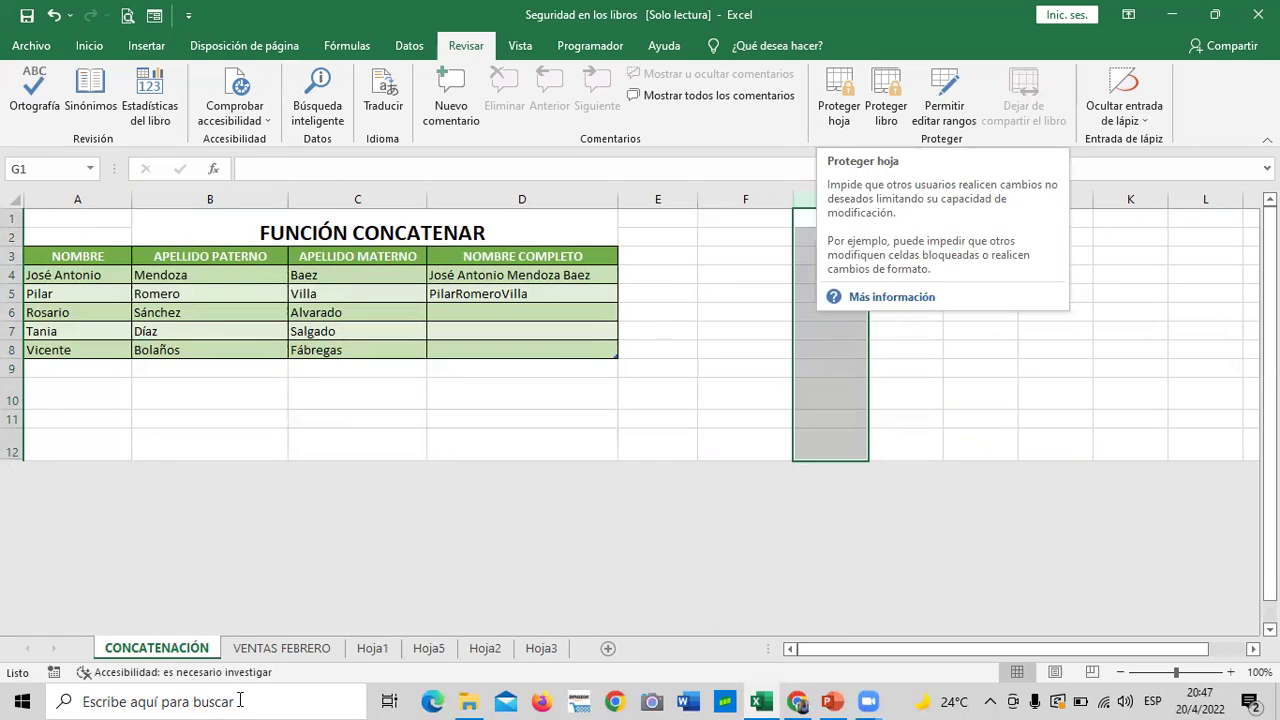
left_click(285, 650)
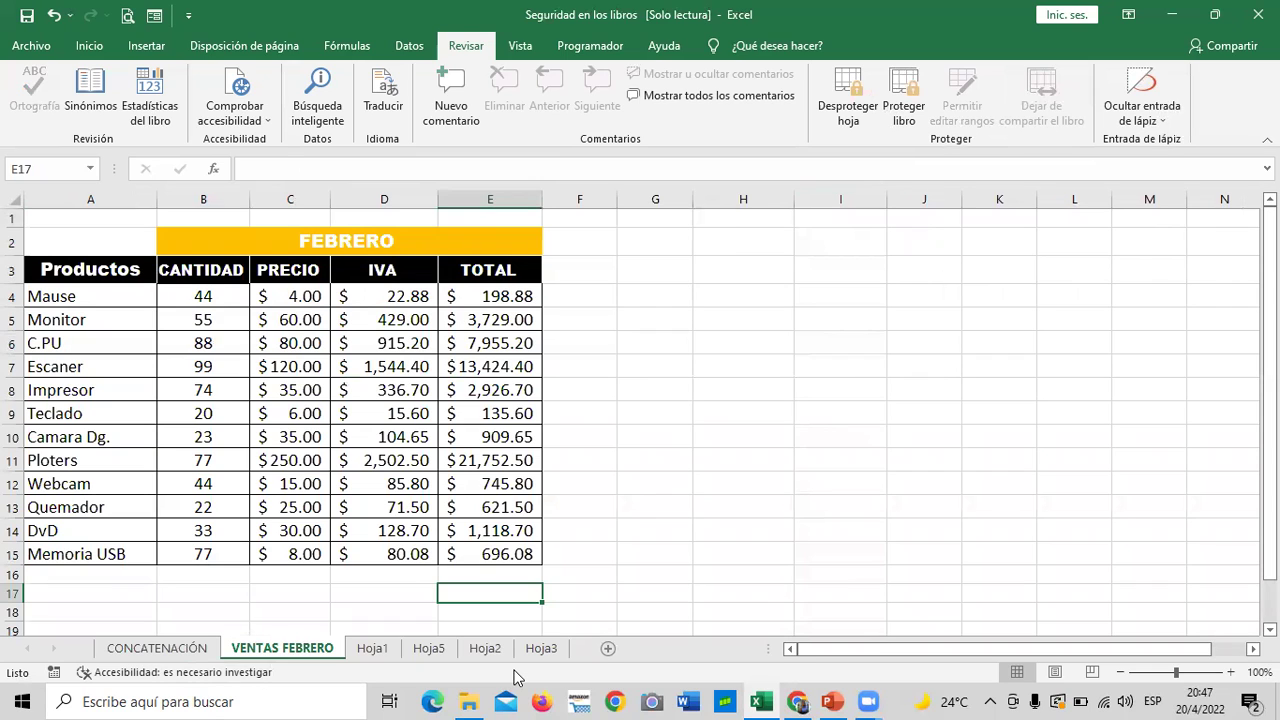
Unprotect the VENTAS FEBRERO sheet via Revisar > Desproteger hoja, entering the sheet password
left_click(920, 107)
left_click(846, 95)
key("Return")
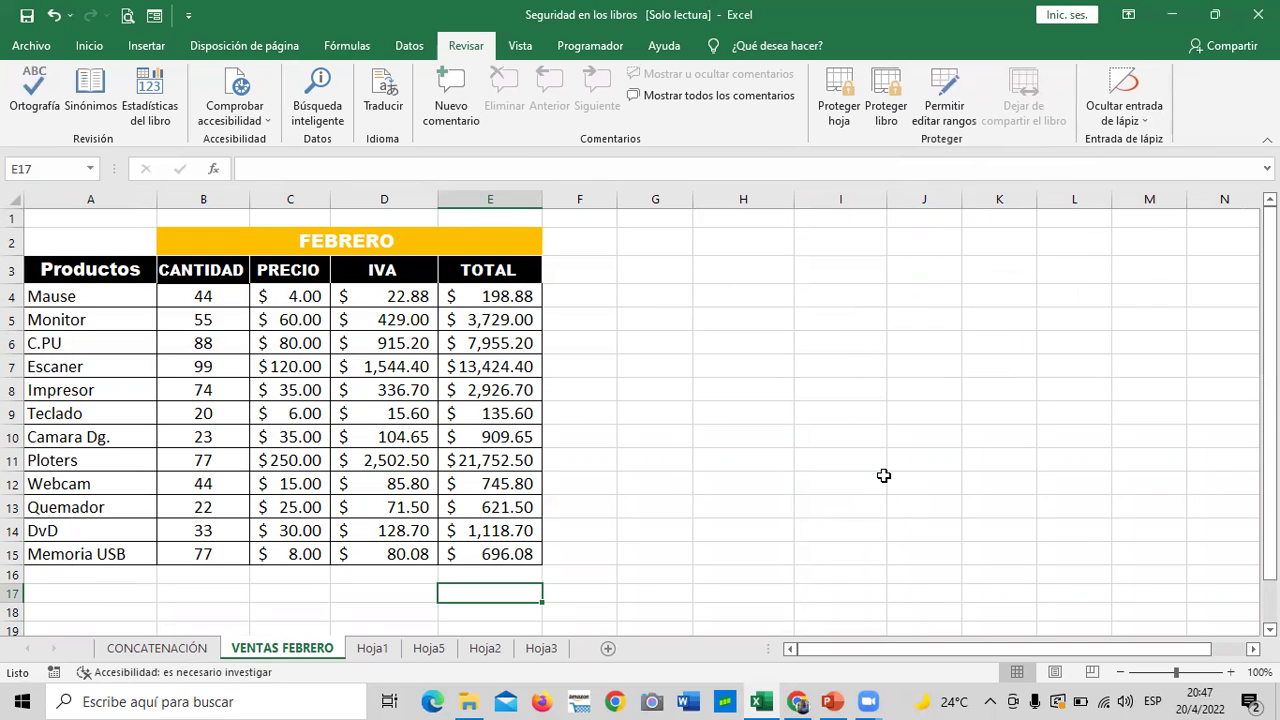
Narrow columns H and I back down on VENTAS FEBRERO
left_click(760, 352)
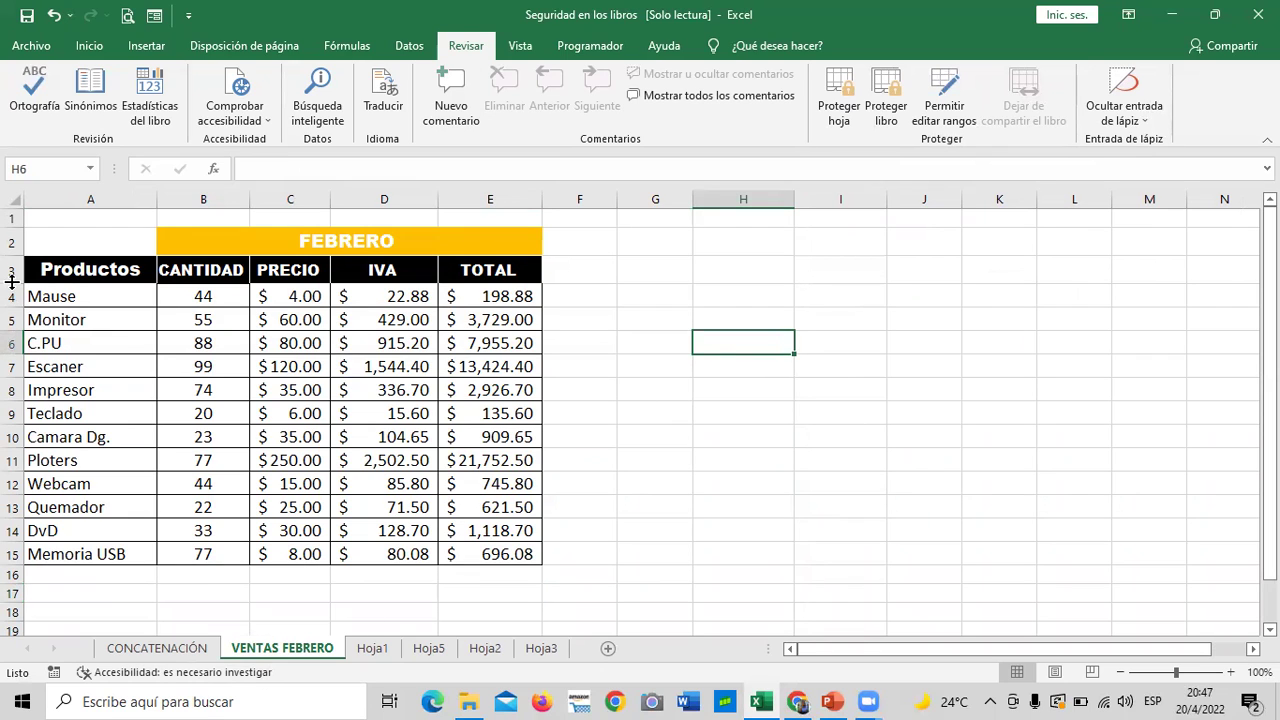
left_click_drag(14, 307, 14, 307)
left_click(718, 528)
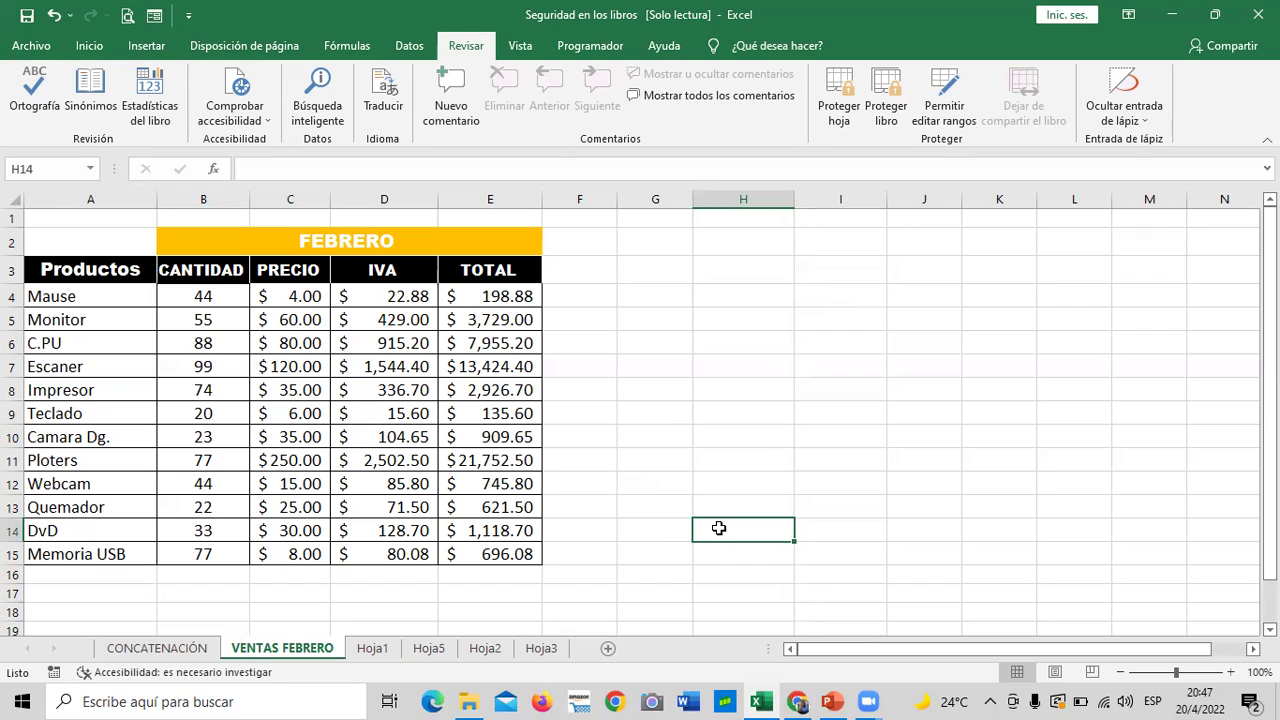
left_click(749, 411)
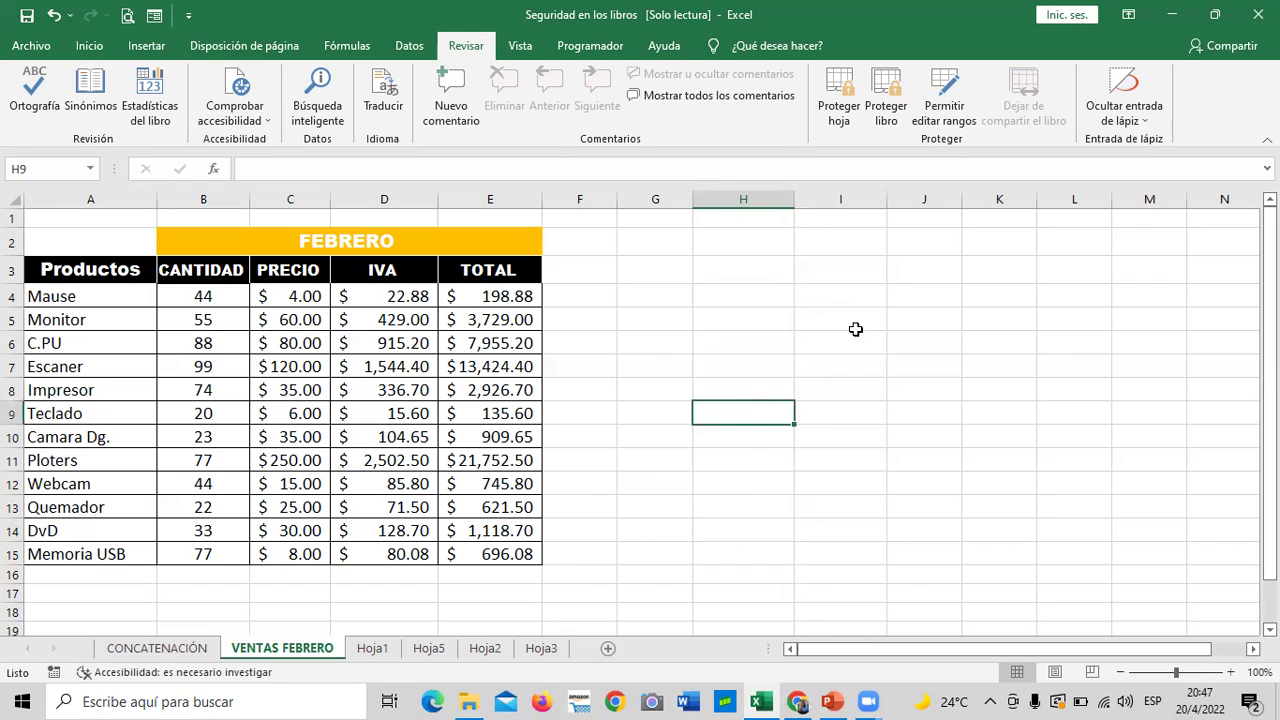
left_click_drag(794, 200, 773, 200)
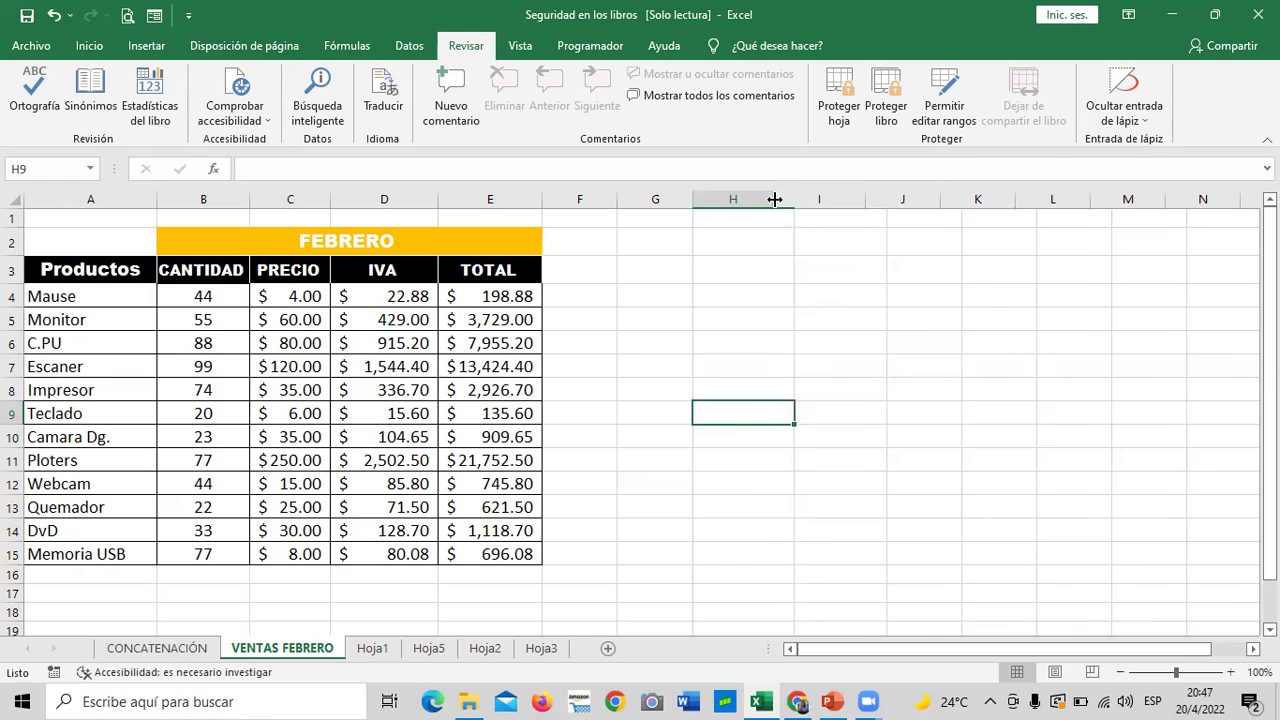
left_click_drag(864, 200, 850, 200)
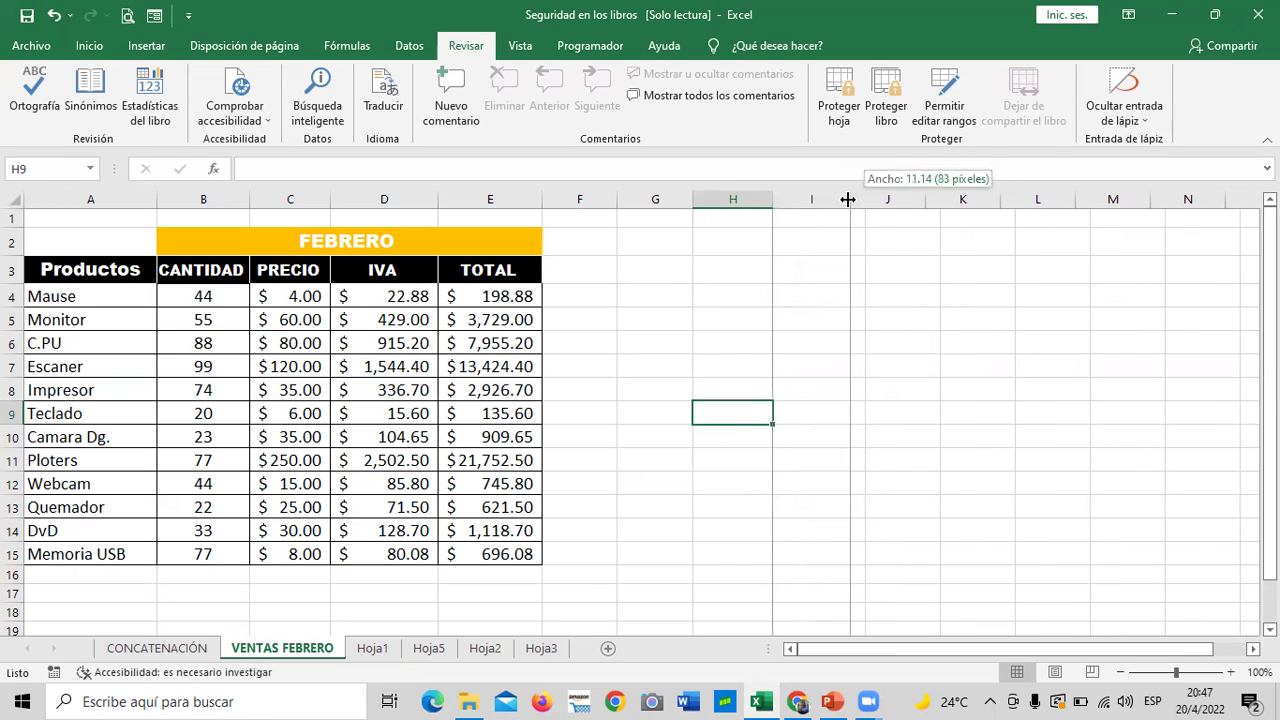
left_click(752, 547)
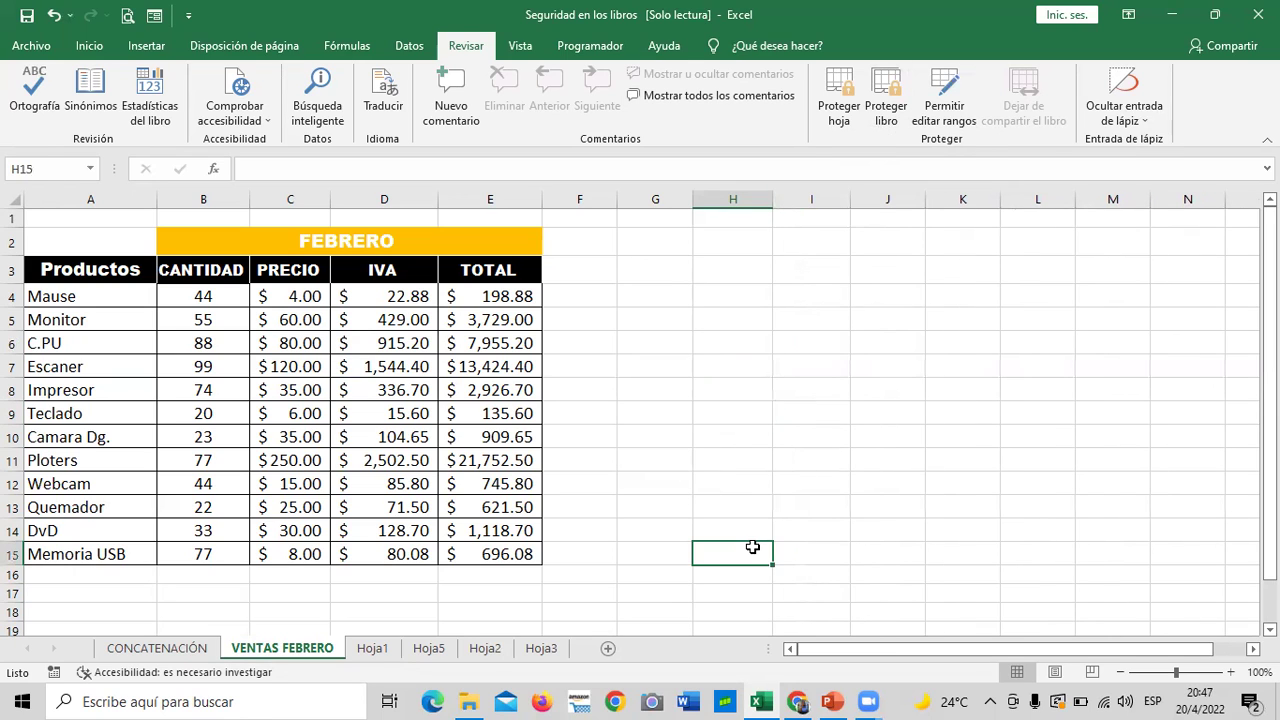
left_click(492, 594)
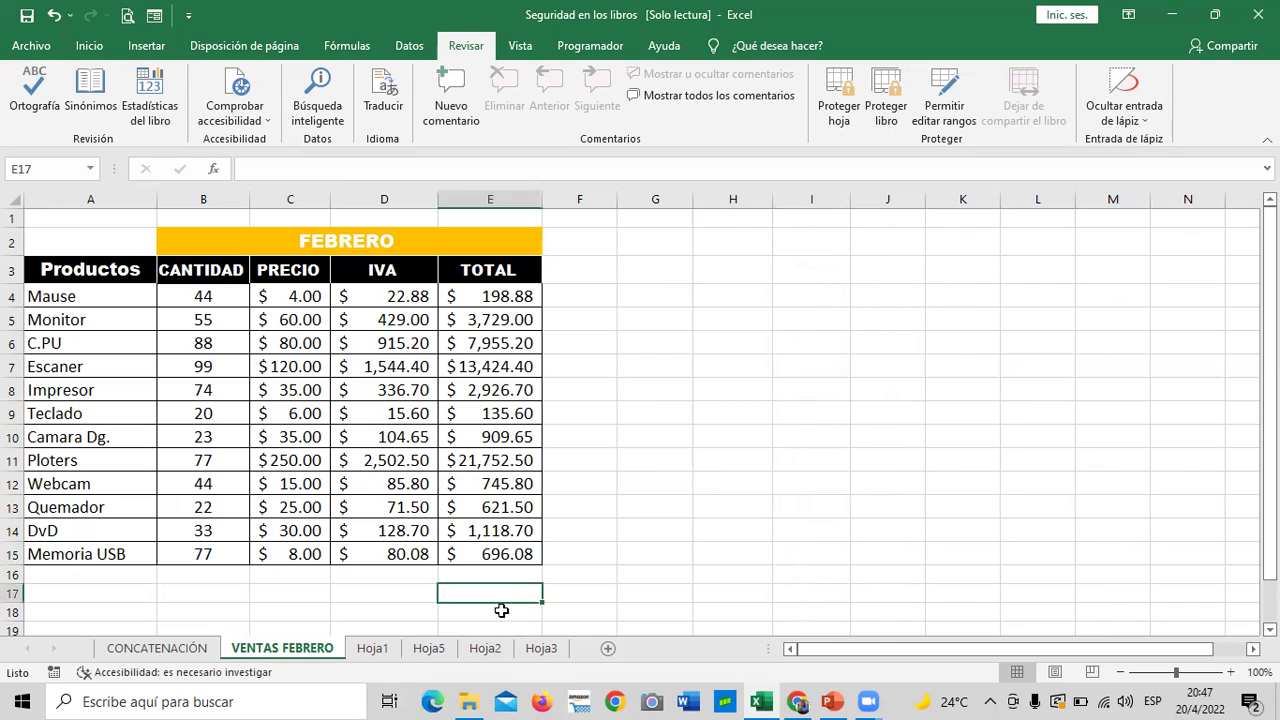
Hide the VENTAS FEBRERO sheet from its tab menu
right_click(302, 652)
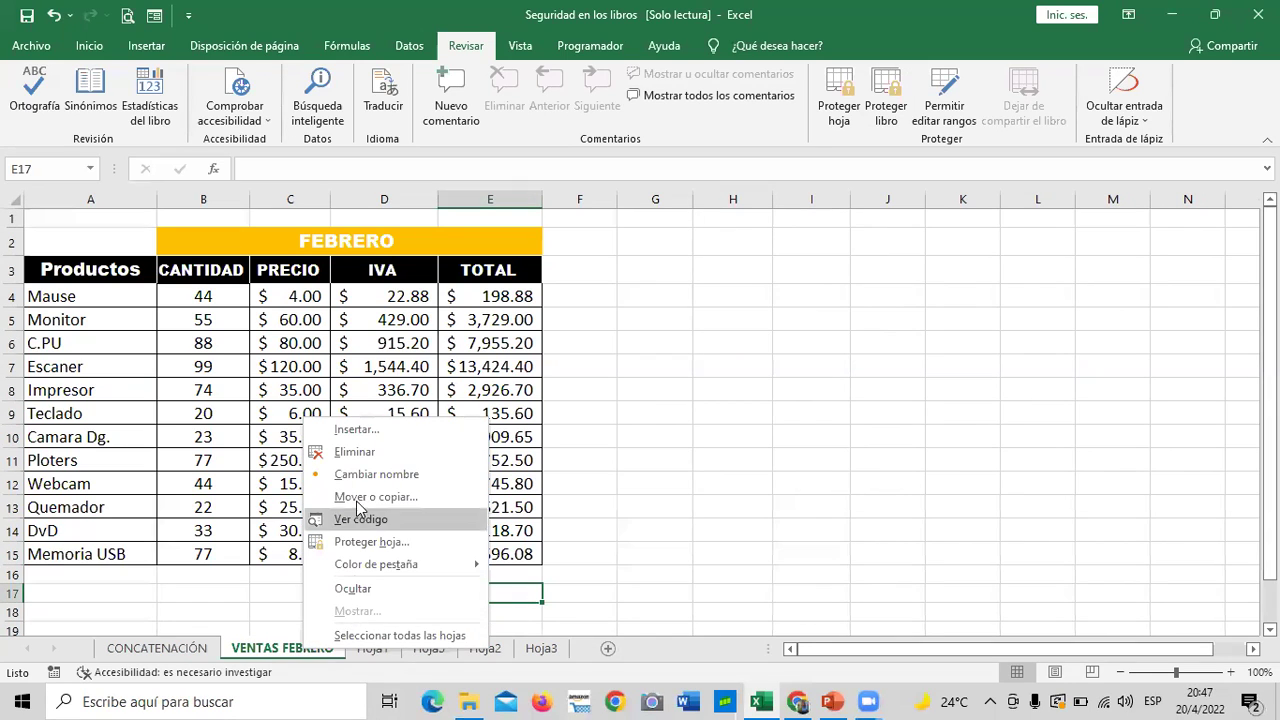
left_click(410, 590)
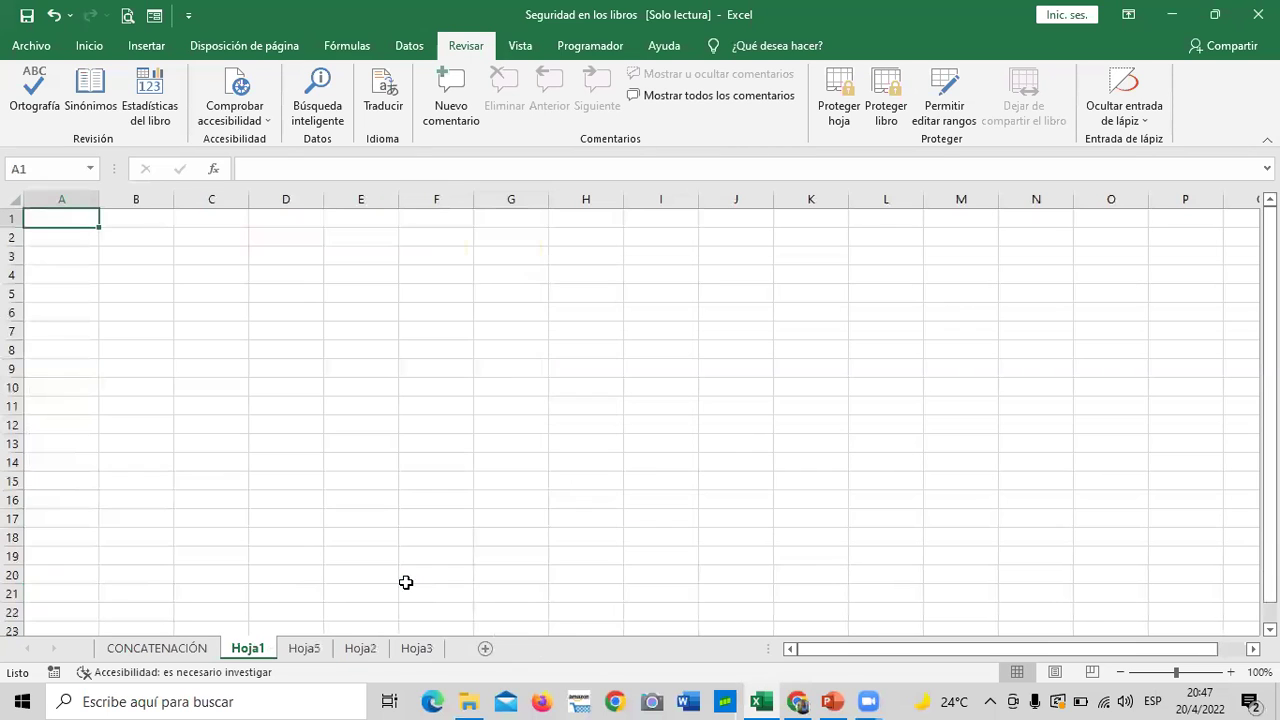
left_click(551, 462)
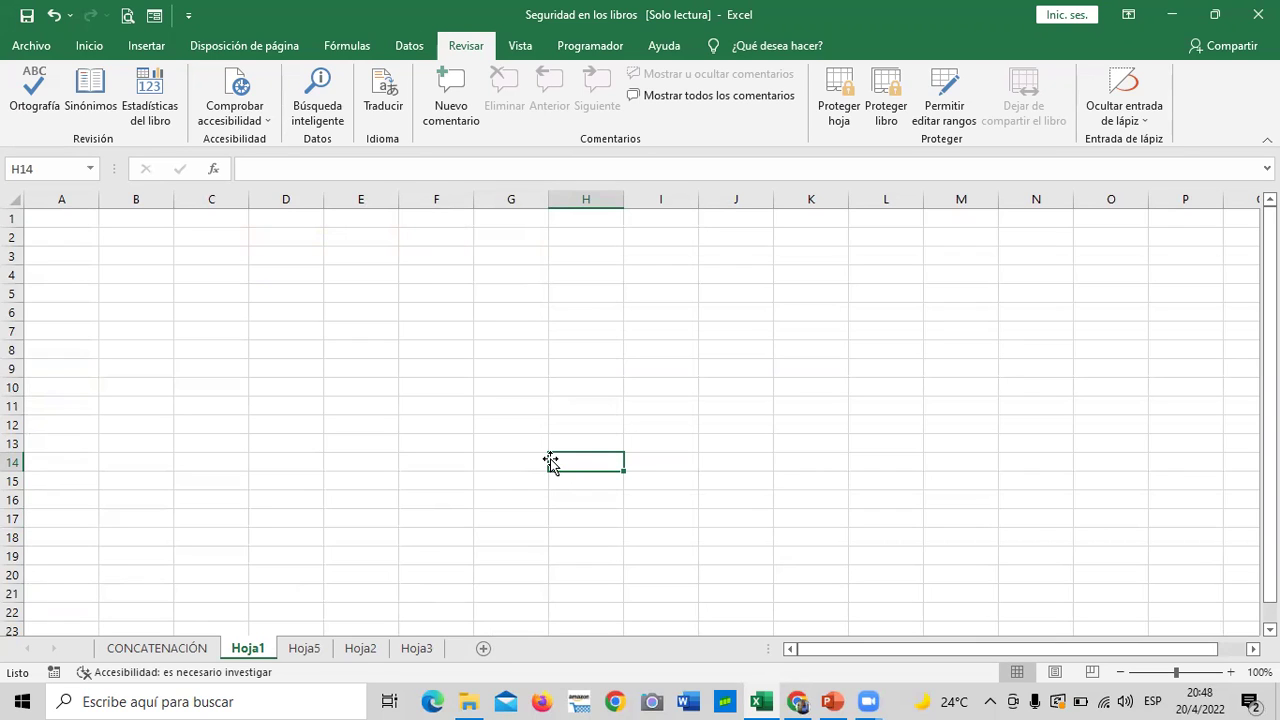
left_click(136, 457)
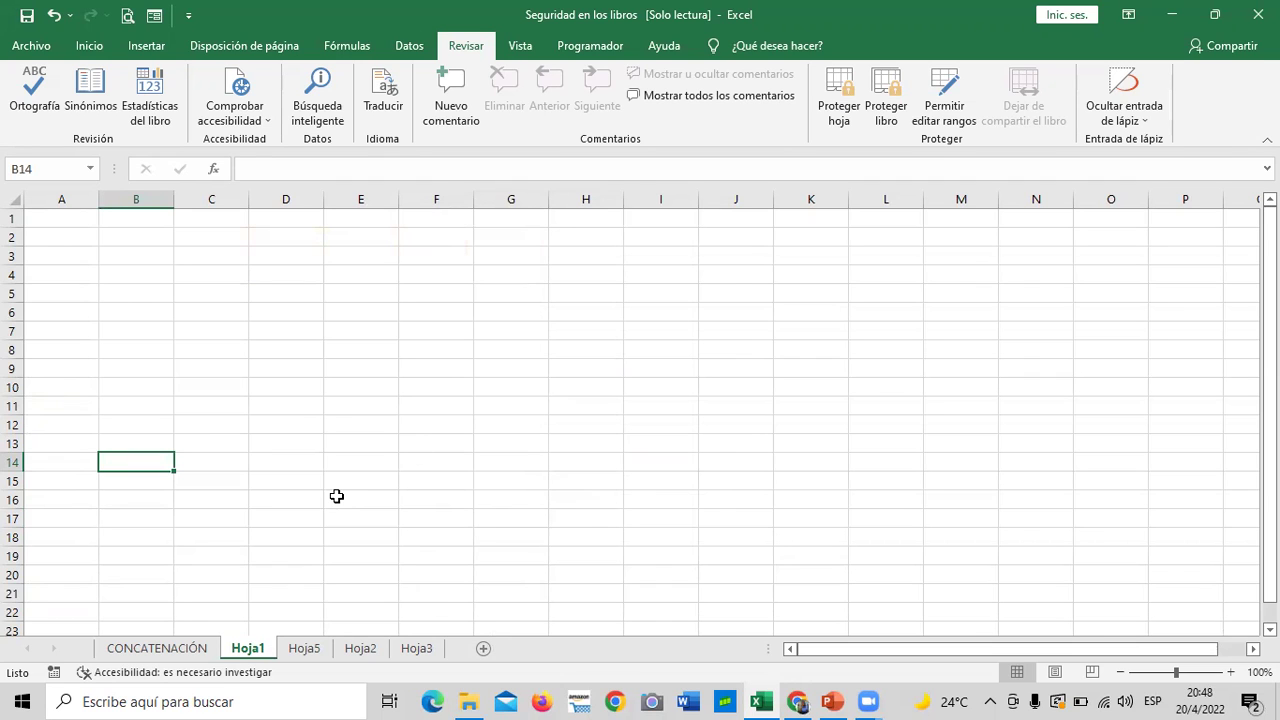
Browse the CONCATENACIÓN, Hoja1, Hoja5, Hoja2 and Hoja3 sheets
left_click(160, 649)
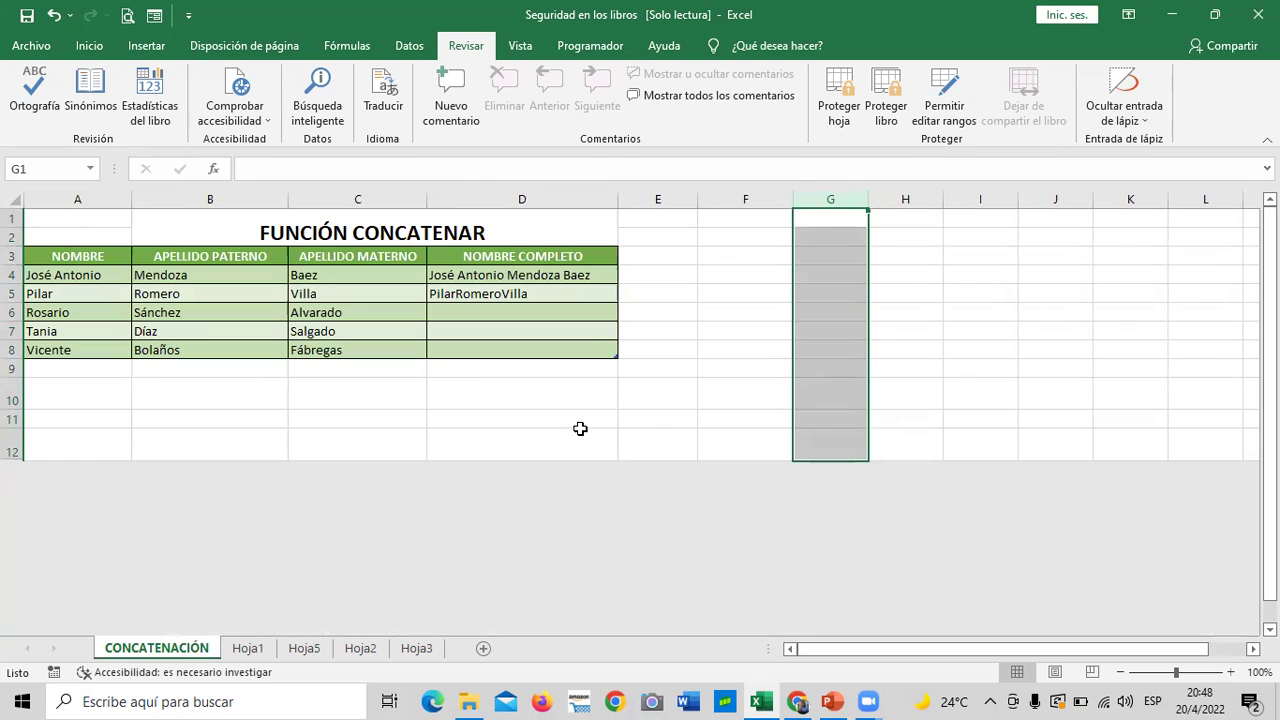
left_click(624, 421)
left_click(270, 650)
left_click(304, 650)
left_click(354, 650)
left_click(420, 650)
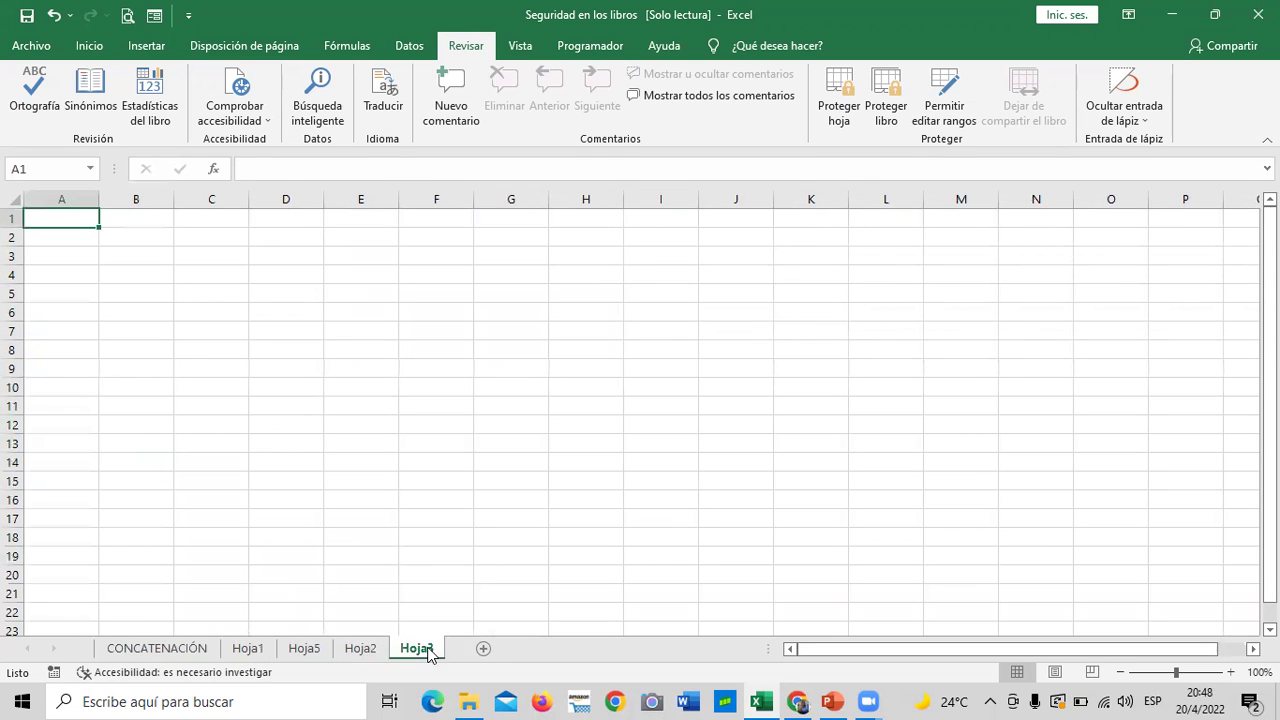
left_click(360, 650)
left_click(304, 650)
left_click(250, 650)
left_click(185, 650)
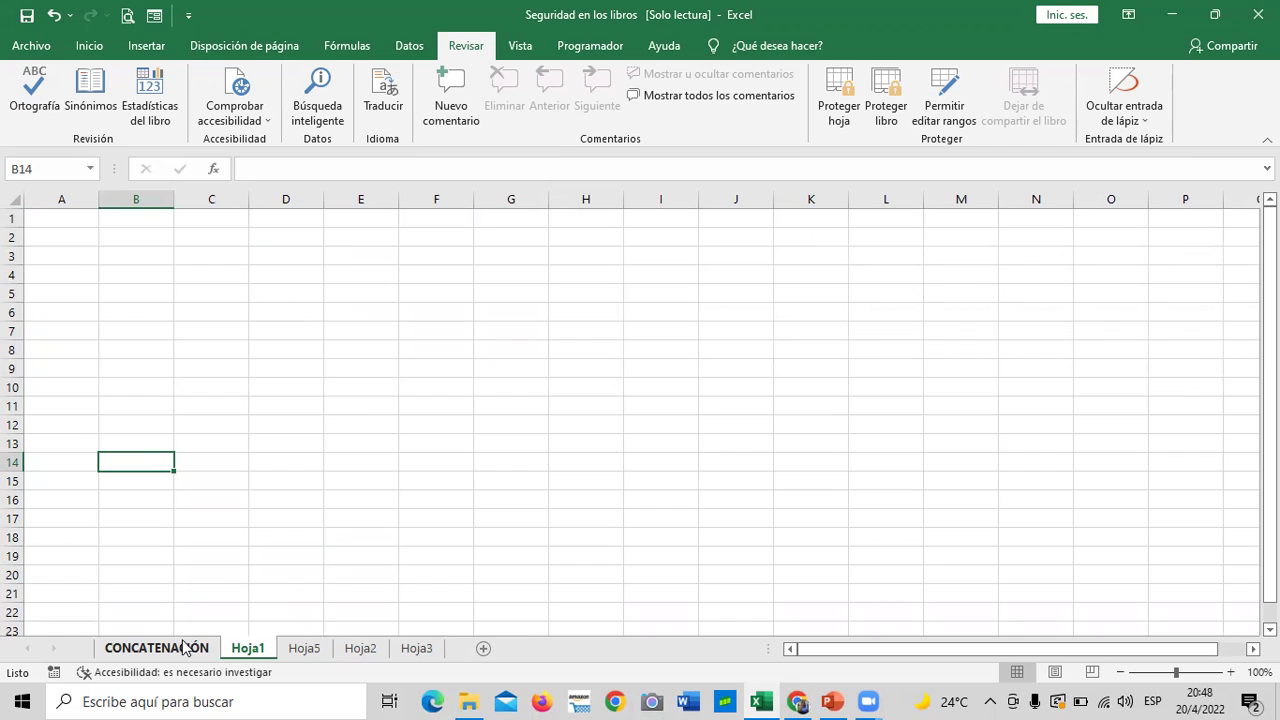
left_click(477, 425)
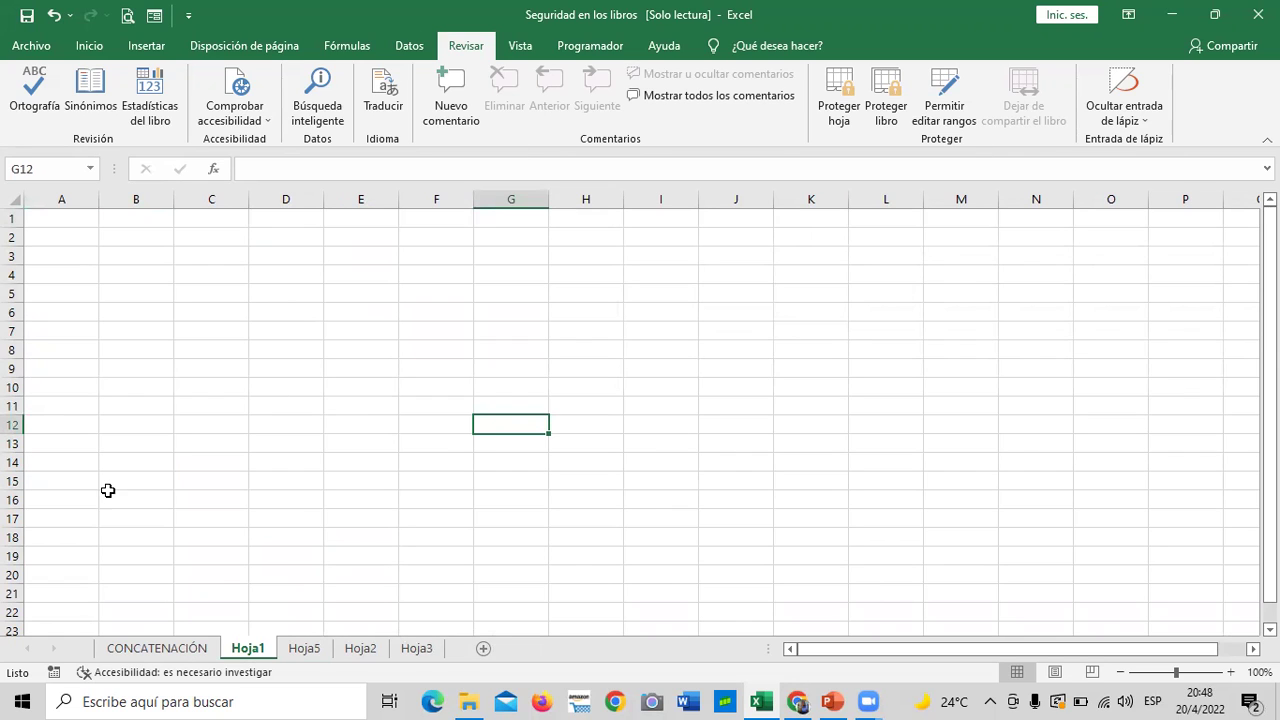
Bring up the sheet tab menu on Hoja1 to reach the unhide option
right_click(186, 656)
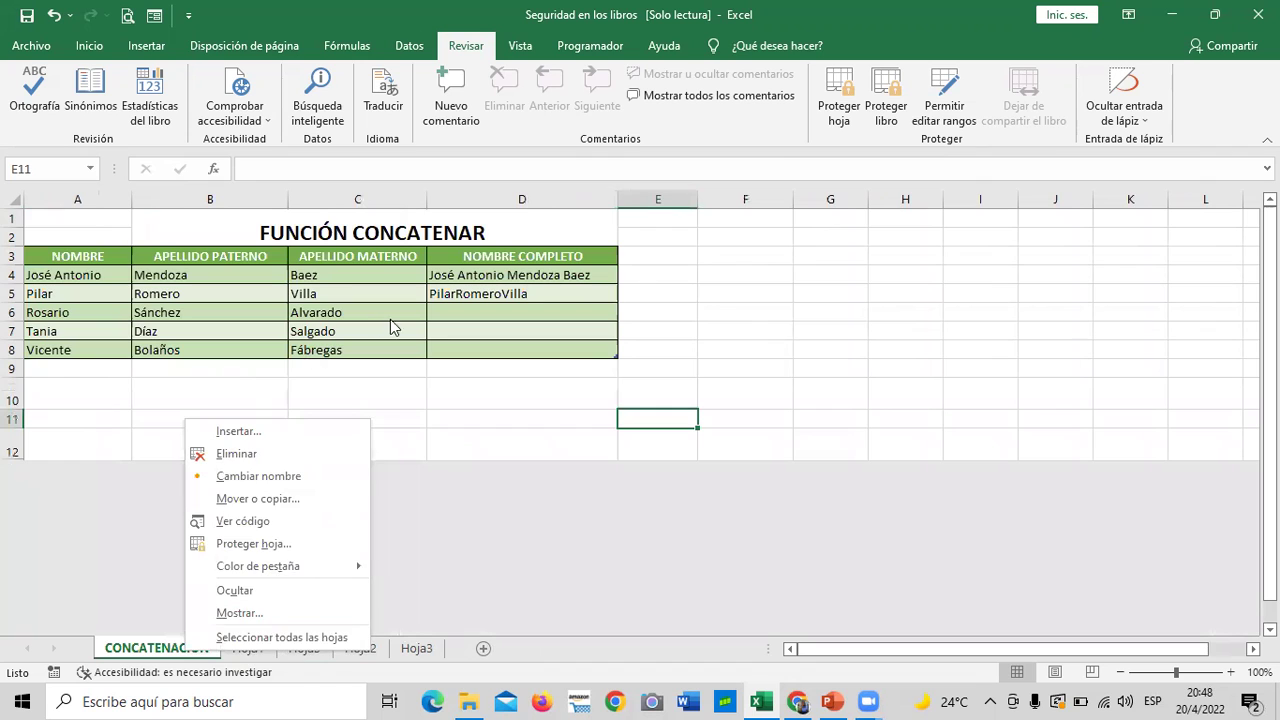
left_click(447, 533)
left_click(248, 652)
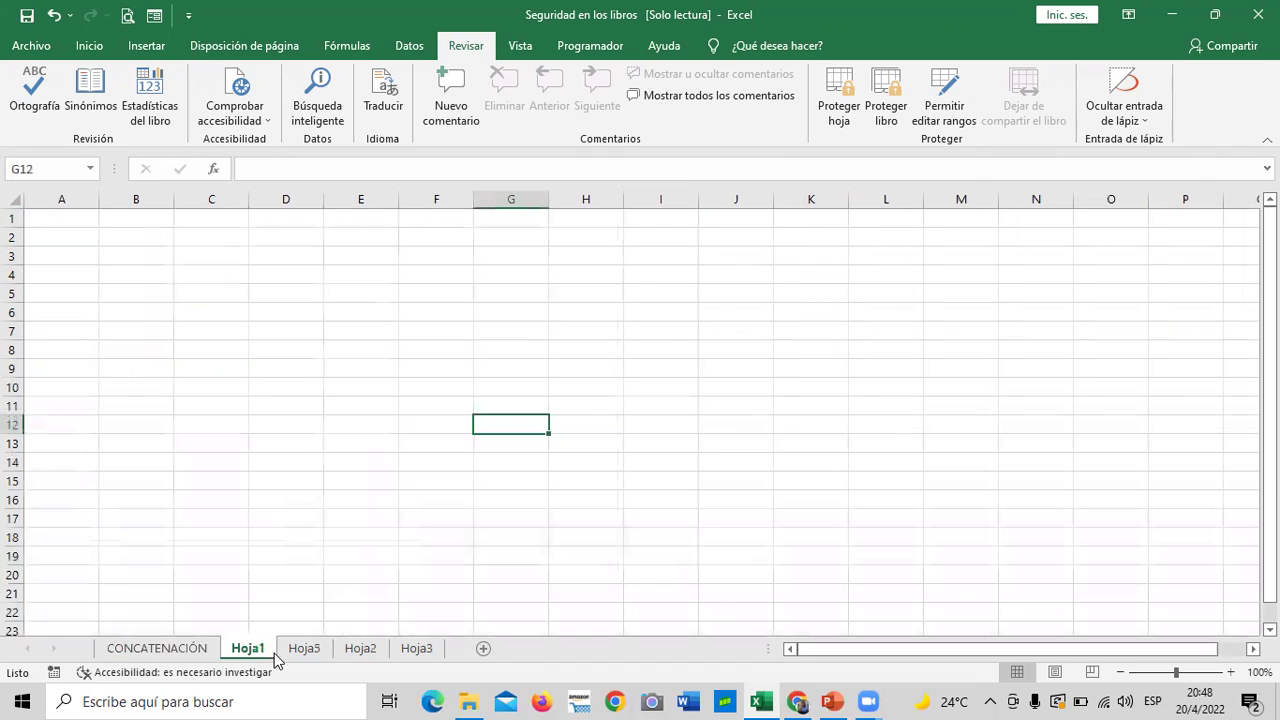
left_click(306, 651)
left_click(362, 649)
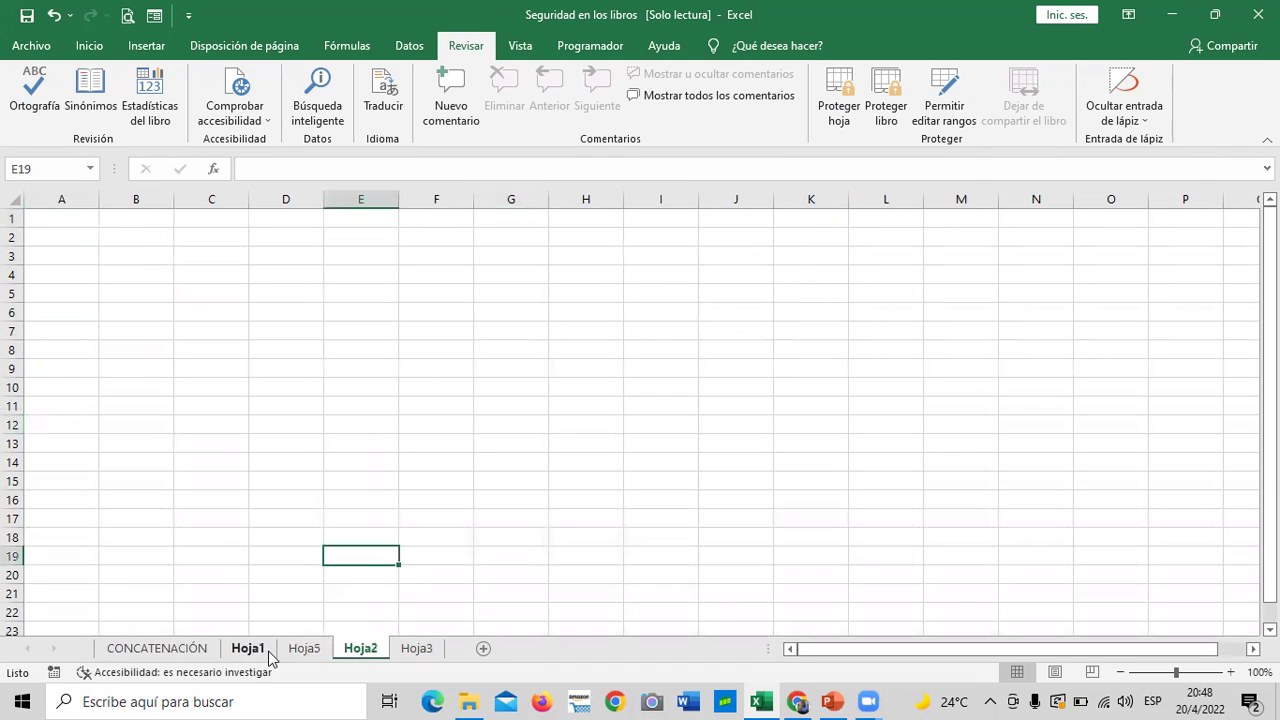
right_click(246, 649)
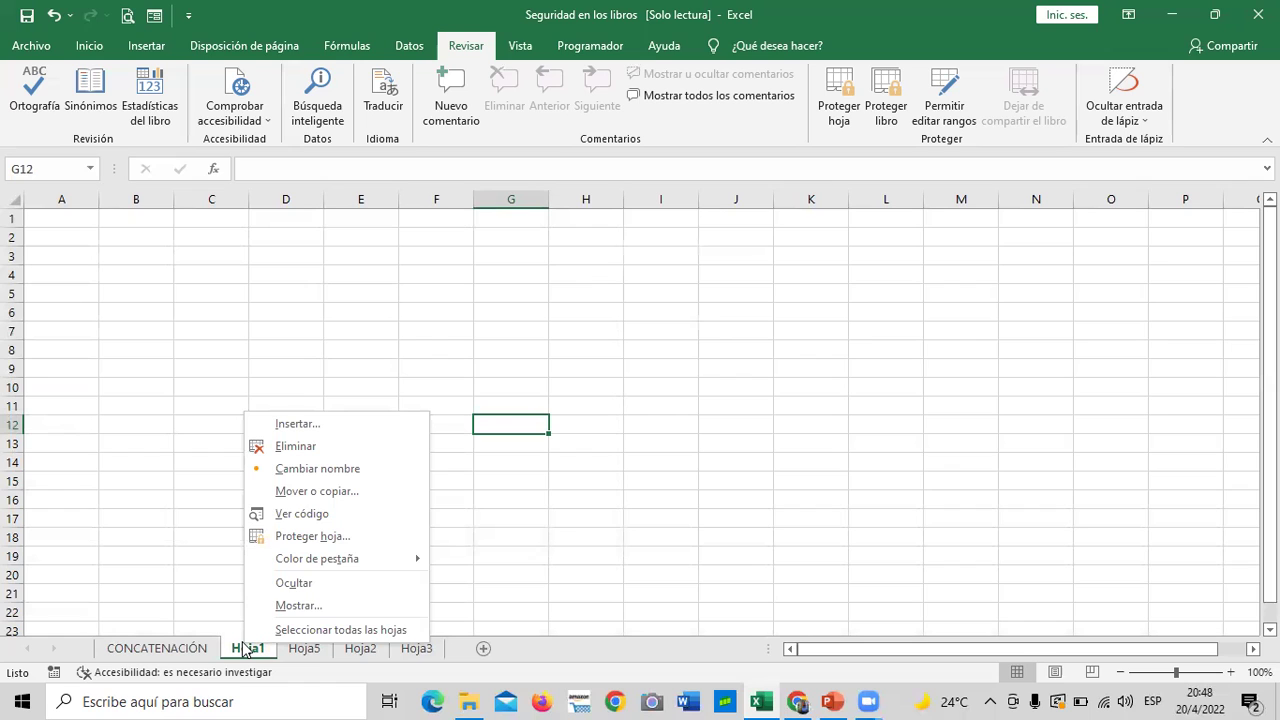
Open the Mostrar hidden-sheets list, then close it without unhiding anything
left_click(292, 605)
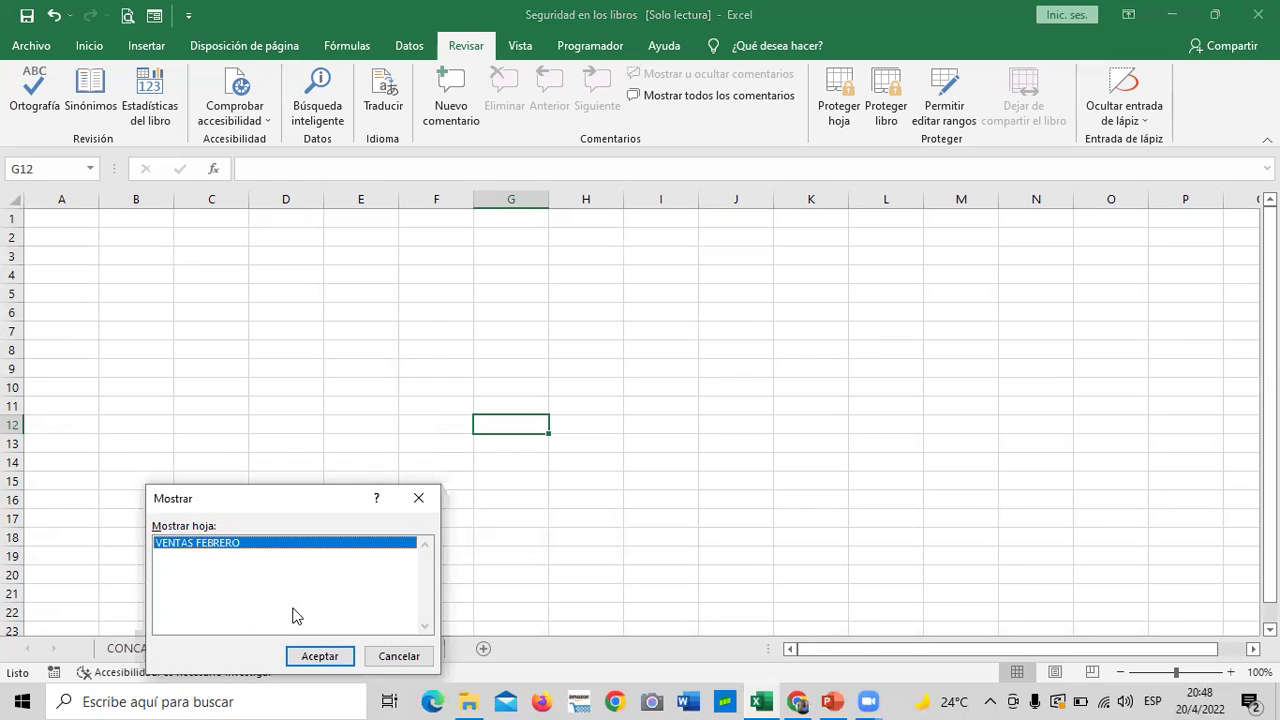
left_click(491, 295)
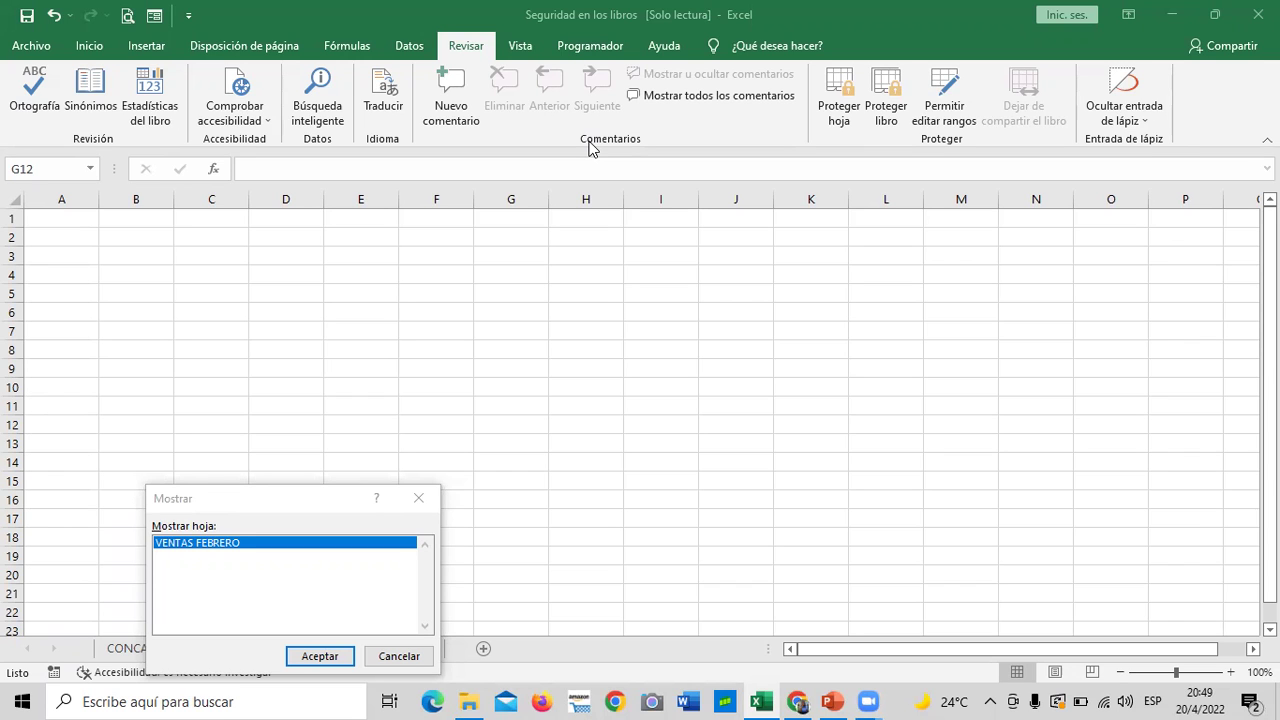
left_click(667, 388)
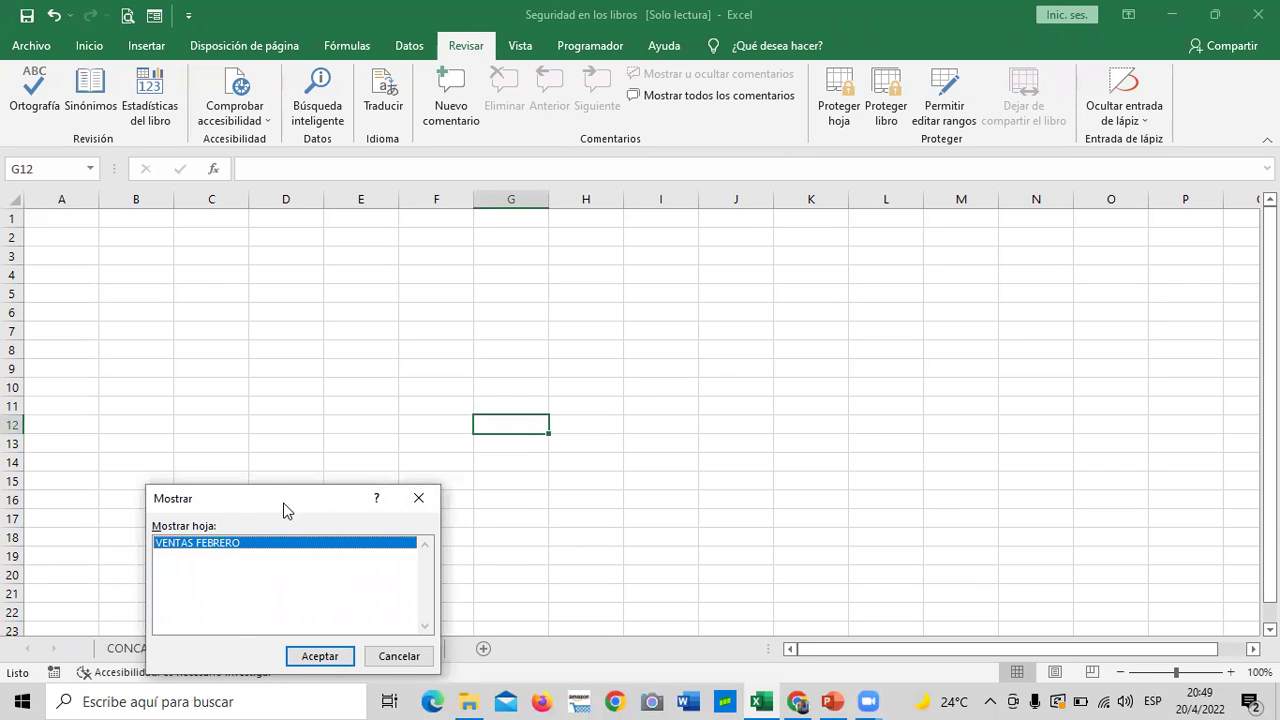
left_click(417, 497)
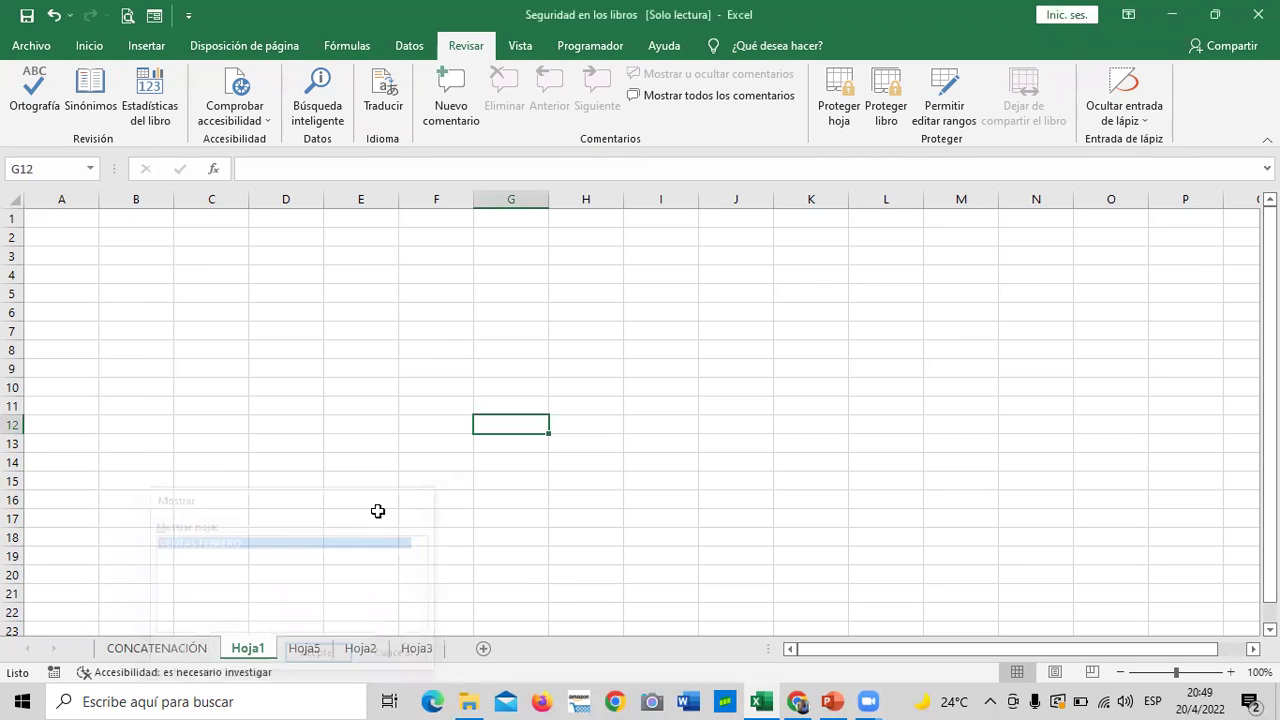
Reopen Mostrar from the CONCATENACIÓN tab and unhide VENTAS FEBRERO
left_click(365, 533)
right_click(160, 652)
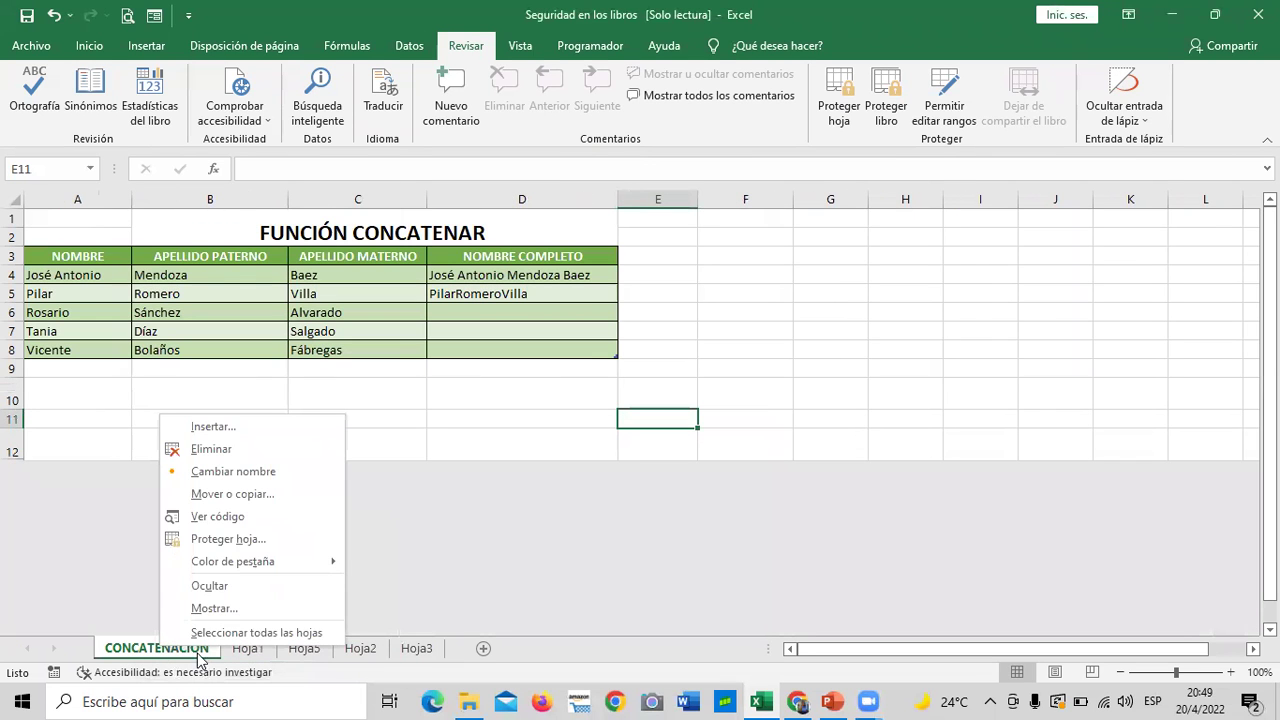
left_click(231, 611)
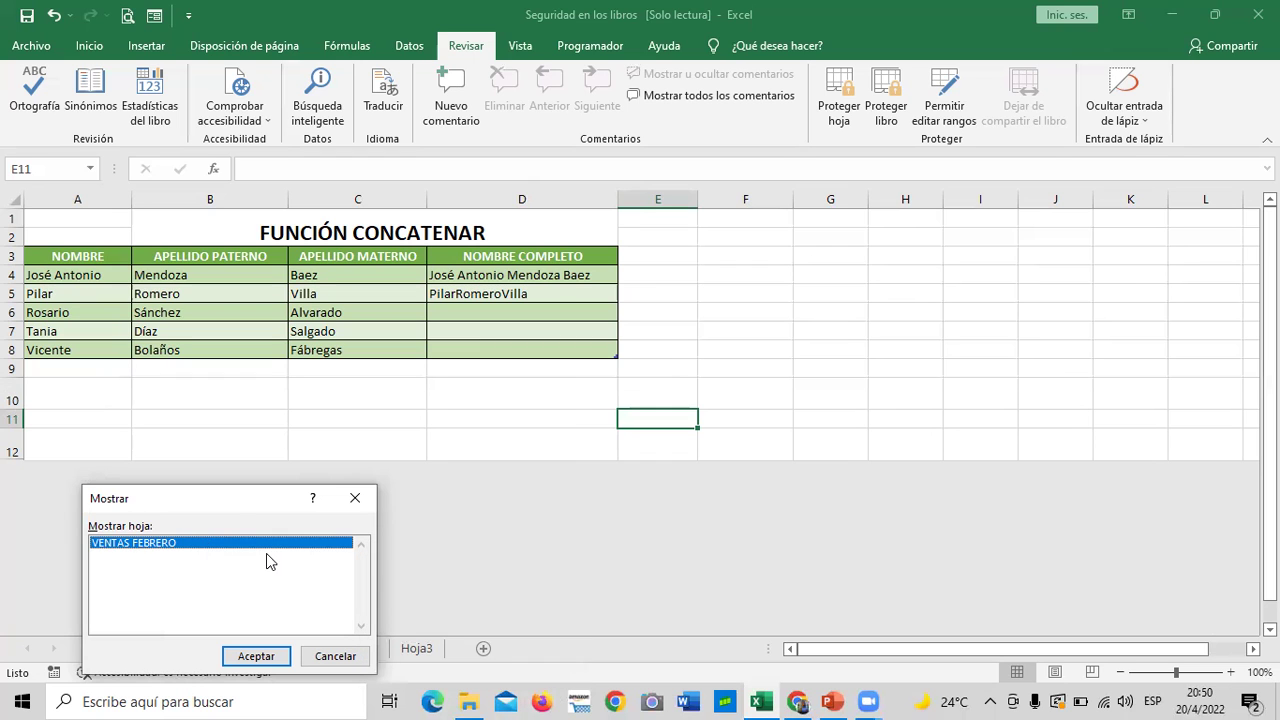
left_click(250, 656)
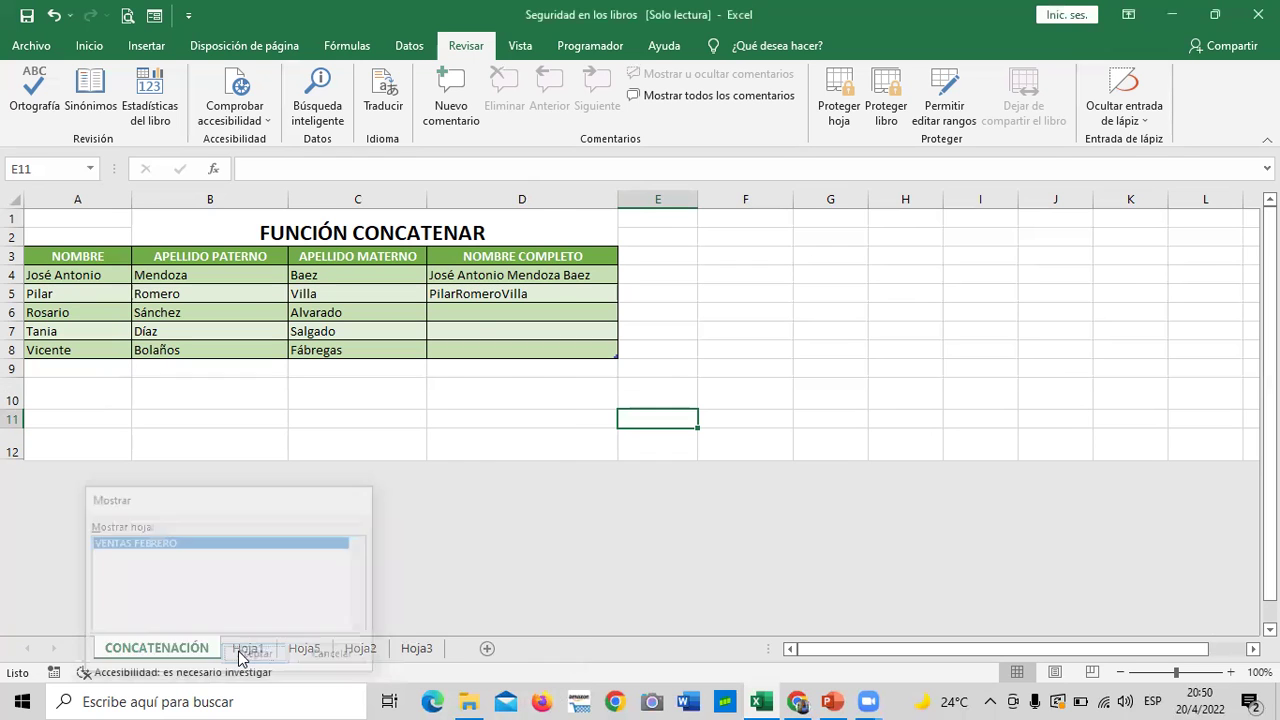
left_click(786, 340)
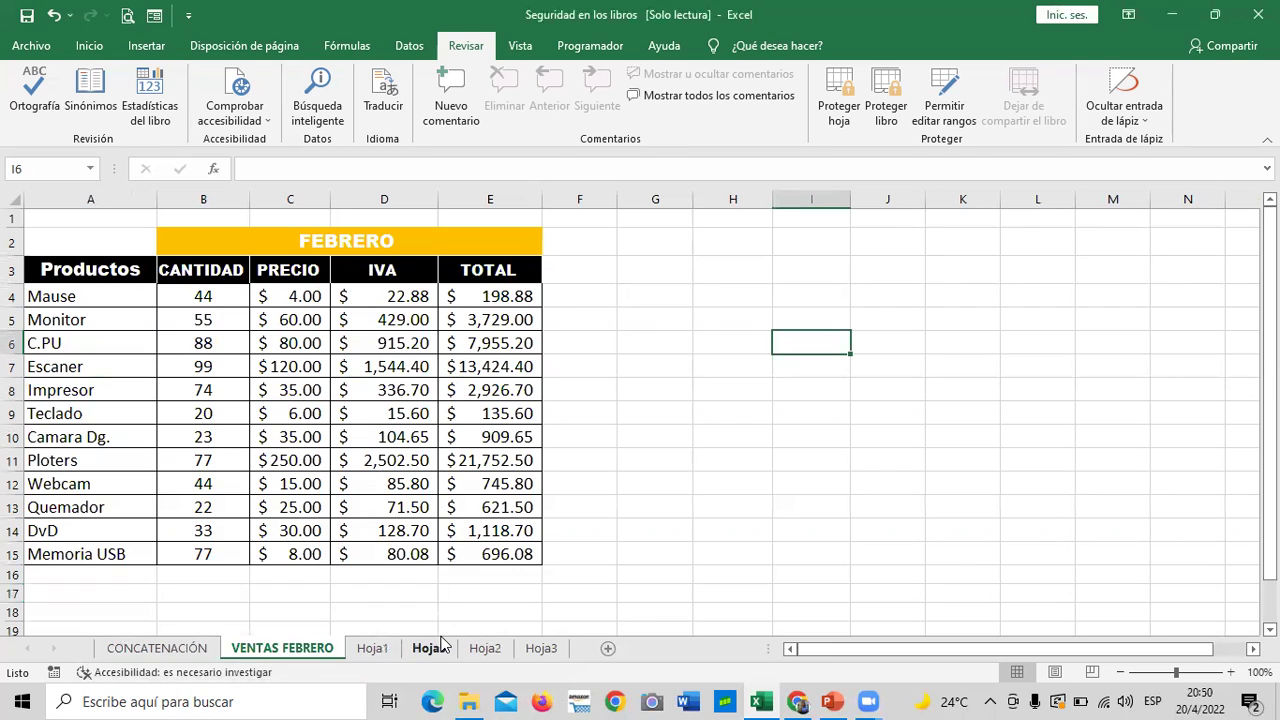
left_click(626, 498)
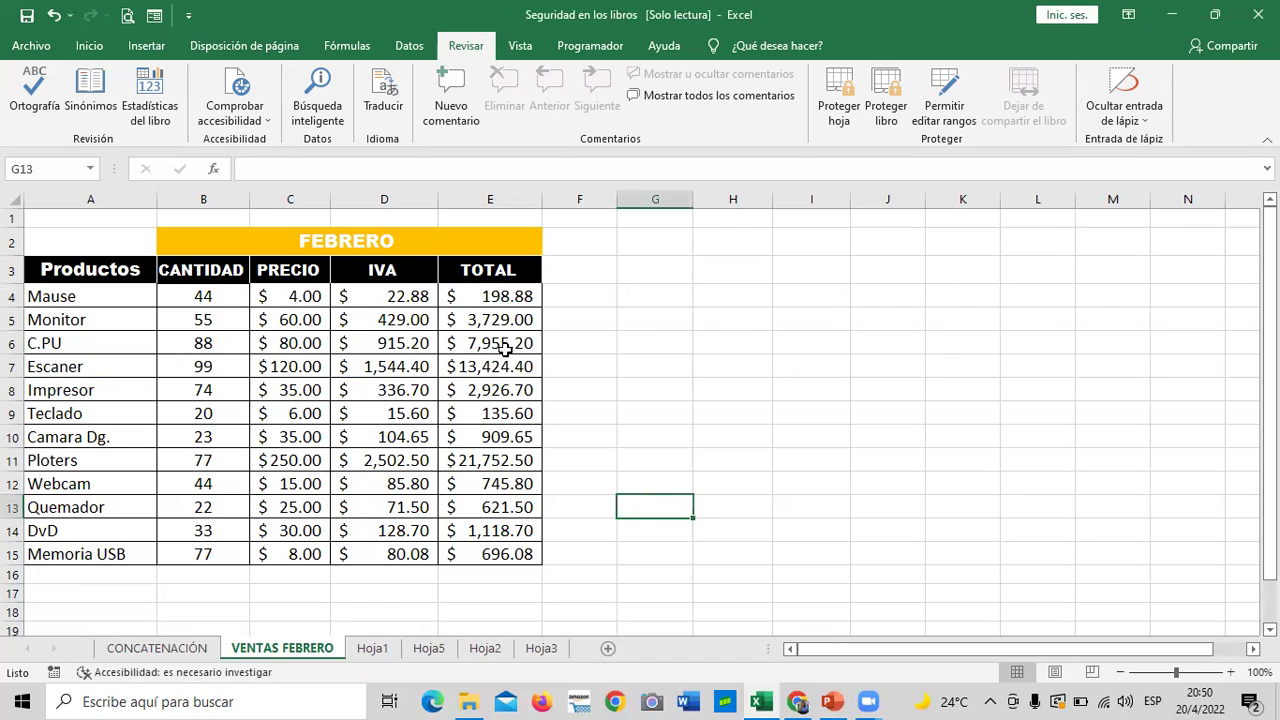
left_click_drag(700, 320, 687, 323)
left_click(745, 400)
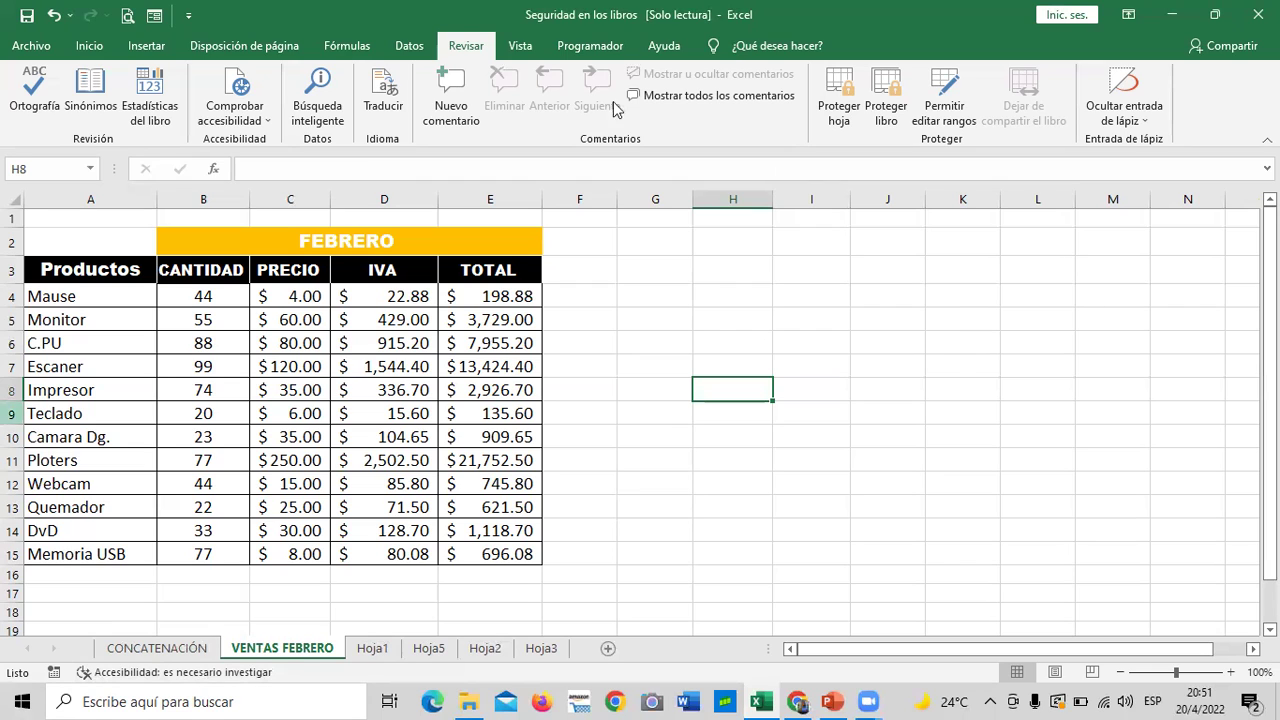
Open Permitir editar rangos and view the FEBRERO range's permissions
left_click(955, 105)
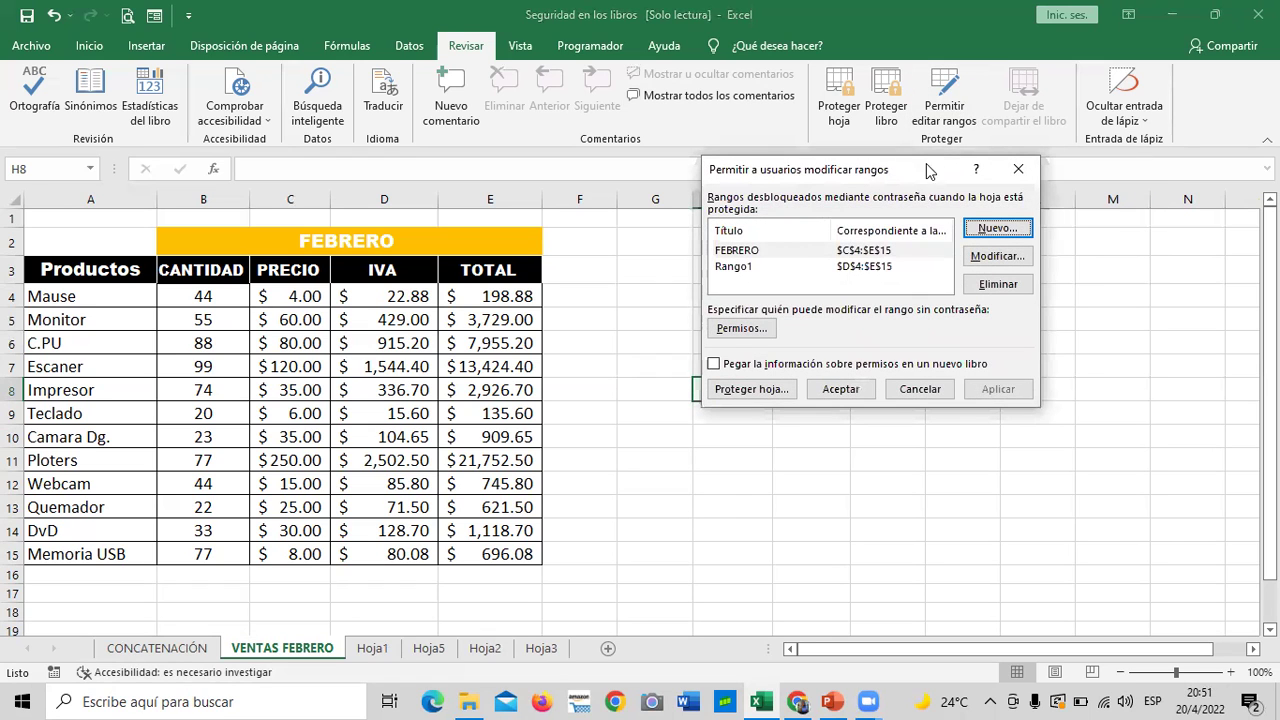
left_click_drag(927, 180, 938, 201)
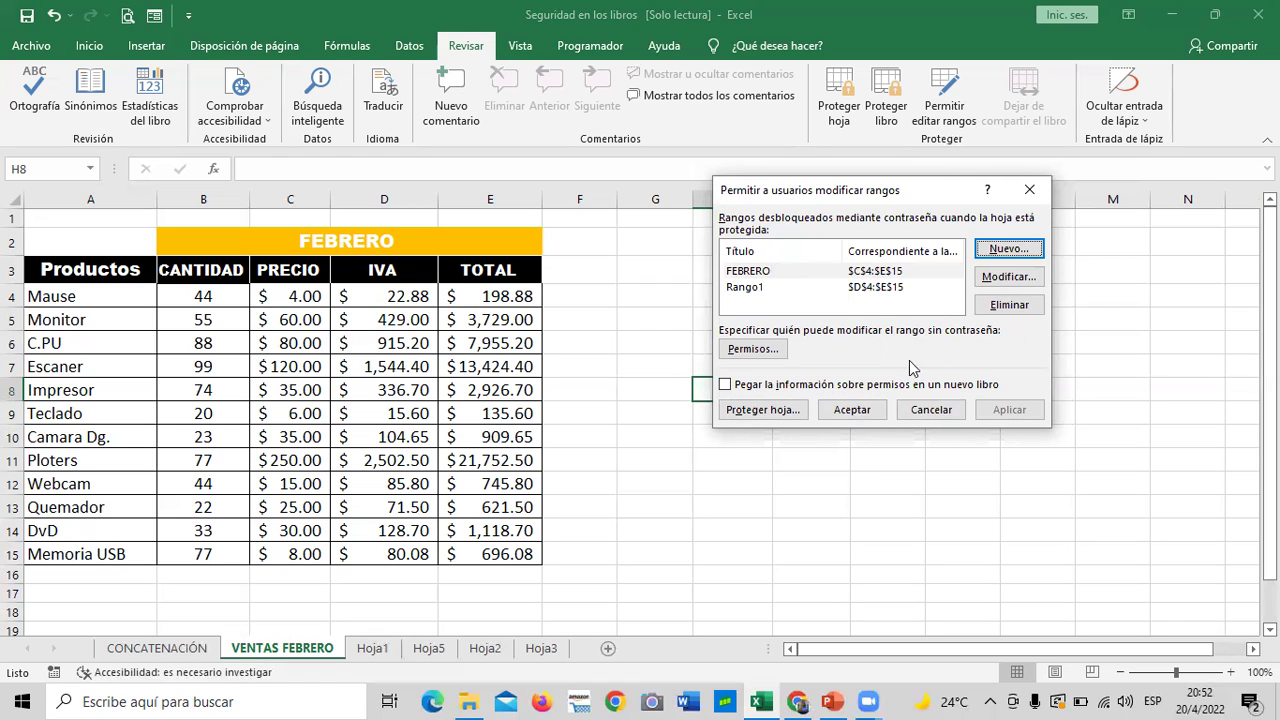
left_click(760, 352)
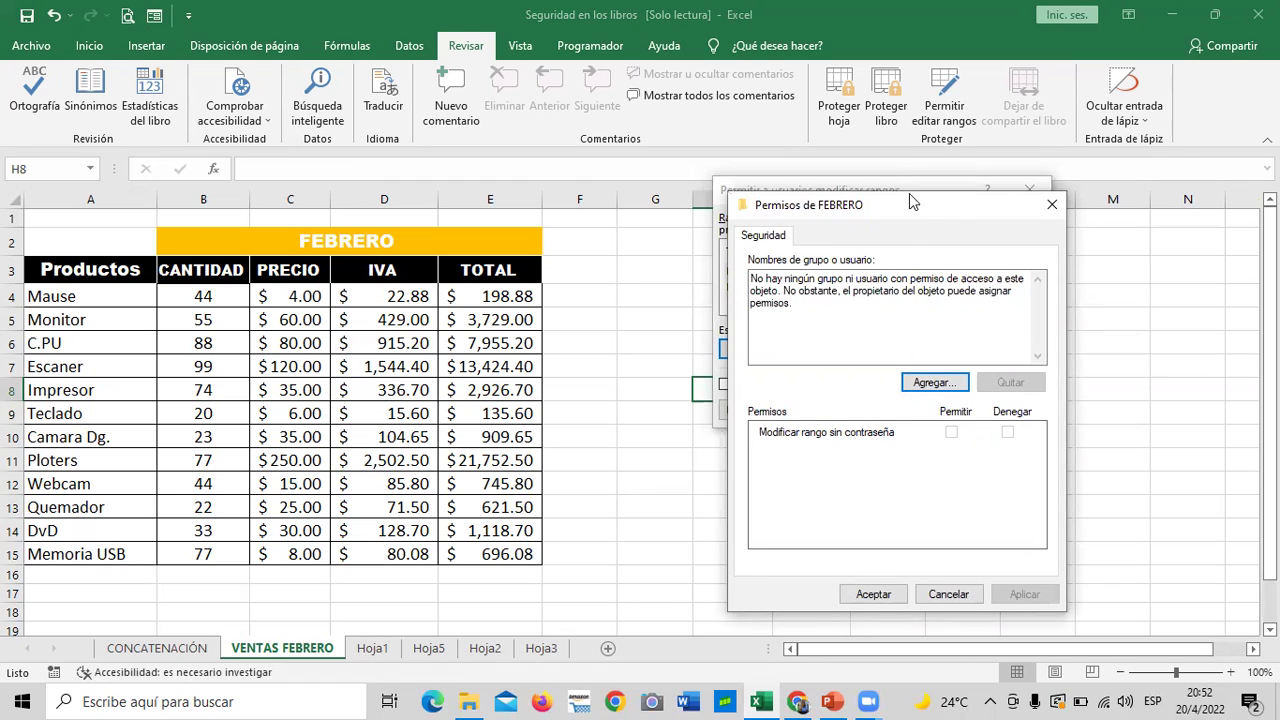
Close the Permisos de FEBRERO window without adding any users
left_click_drag(909, 200, 909, 171)
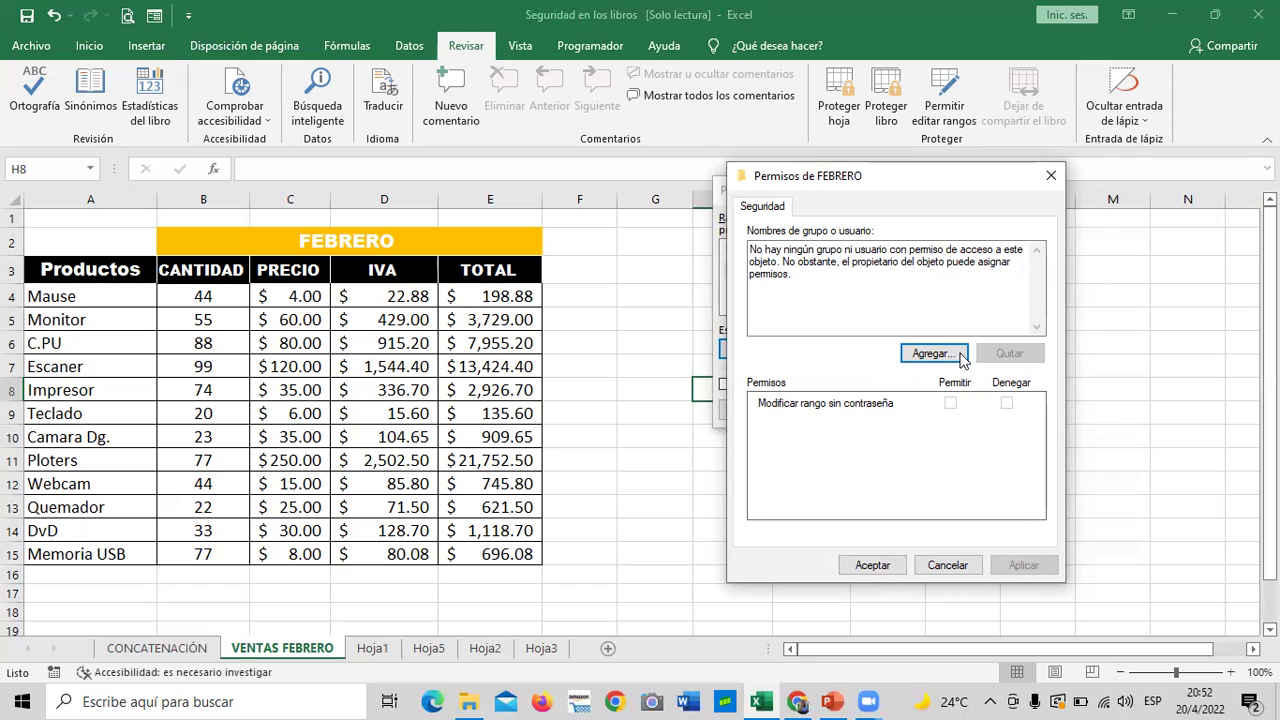
left_click(1051, 177)
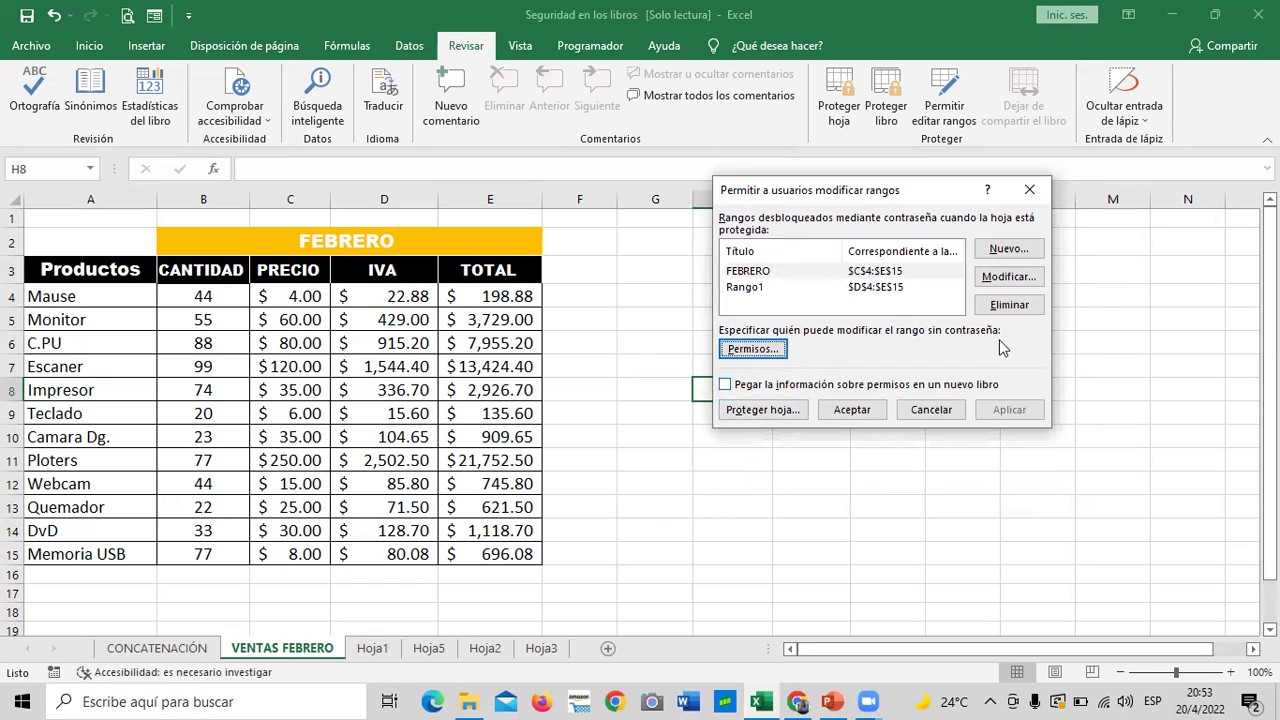
Delete Rango1 and inspect FEBRERO's settings, then cancel the dialog, discarding the deletion
left_click(867, 289)
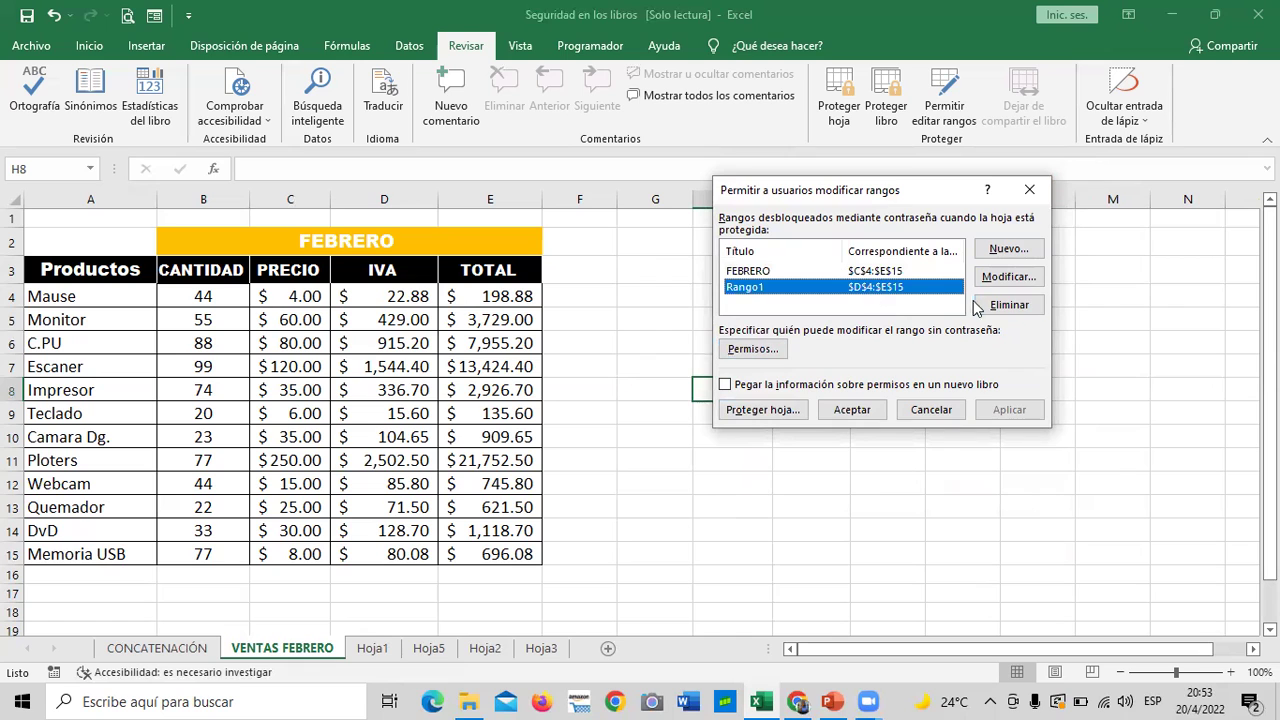
left_click(1018, 313)
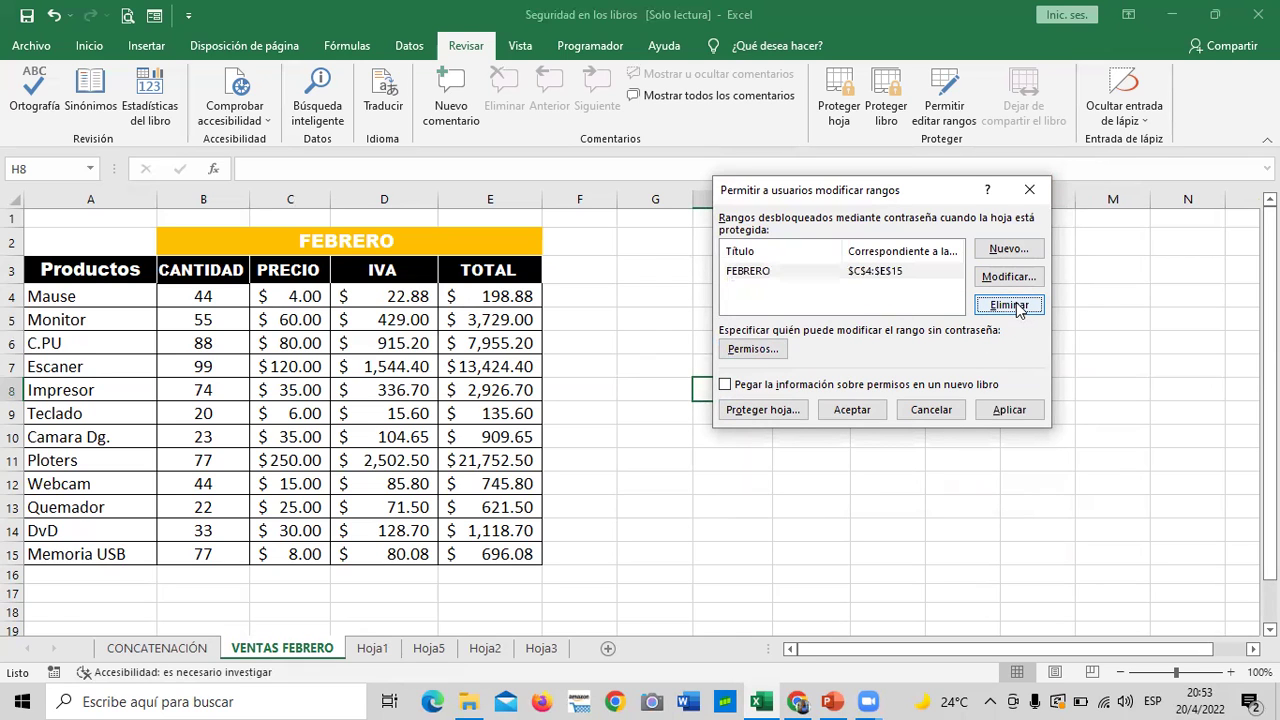
left_click(1007, 277)
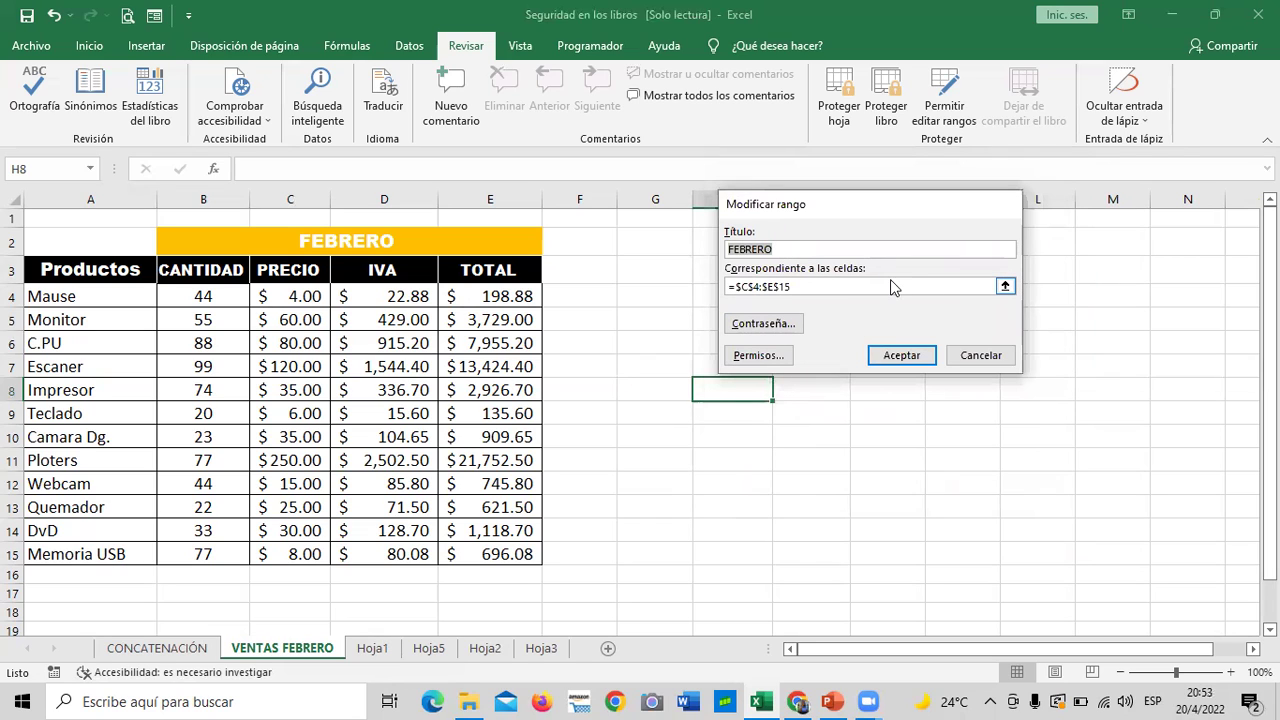
left_click(978, 358)
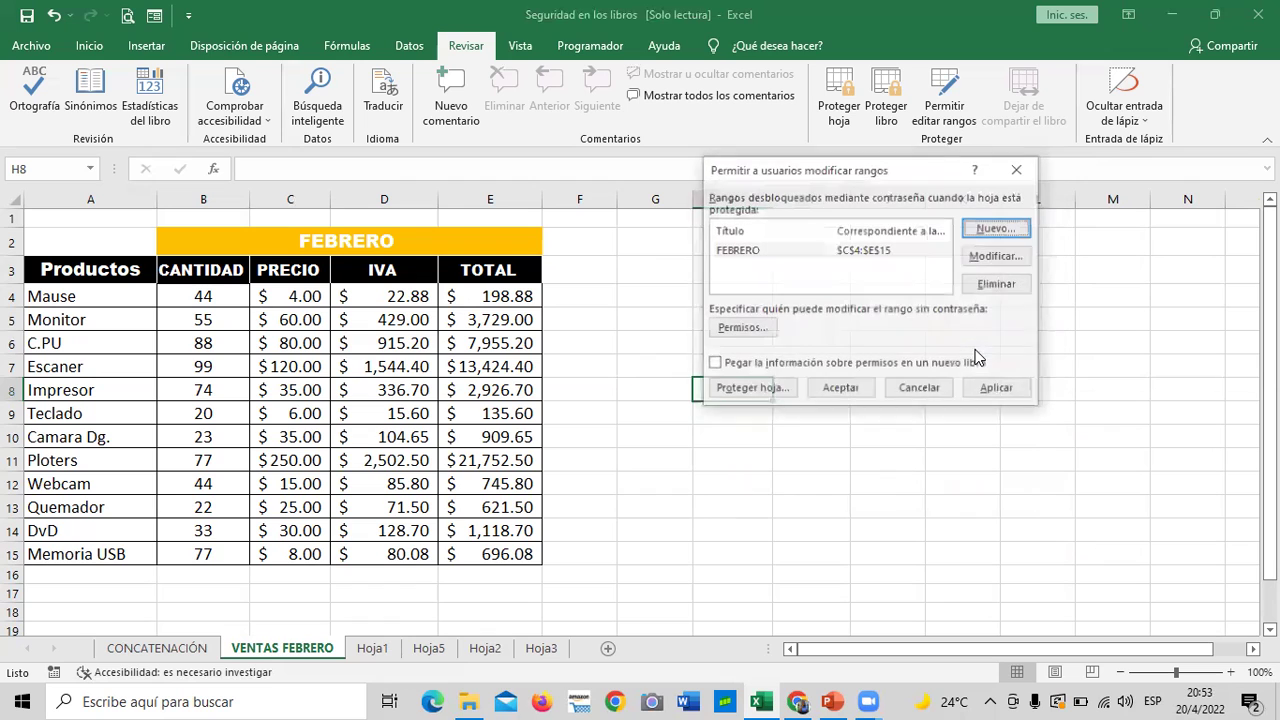
left_click(920, 390)
left_click(930, 390)
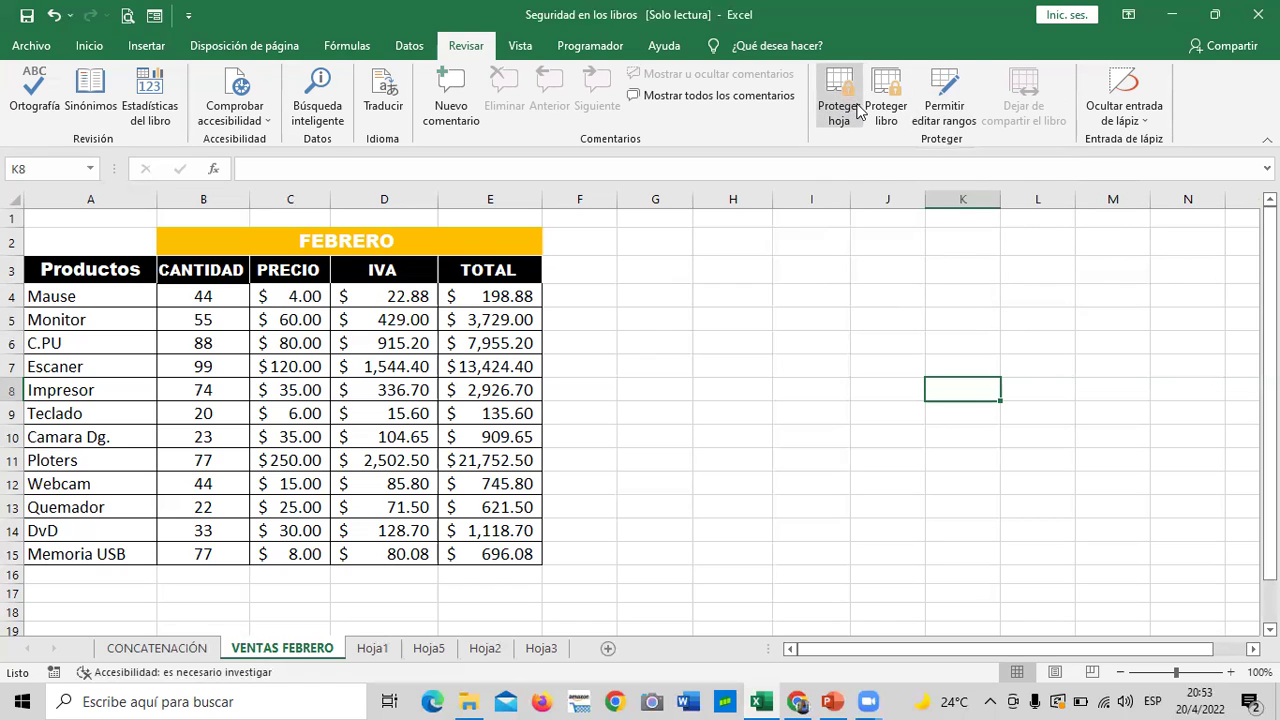
Reopen Permitir editar rangos and close it unchanged
left_click(961, 97)
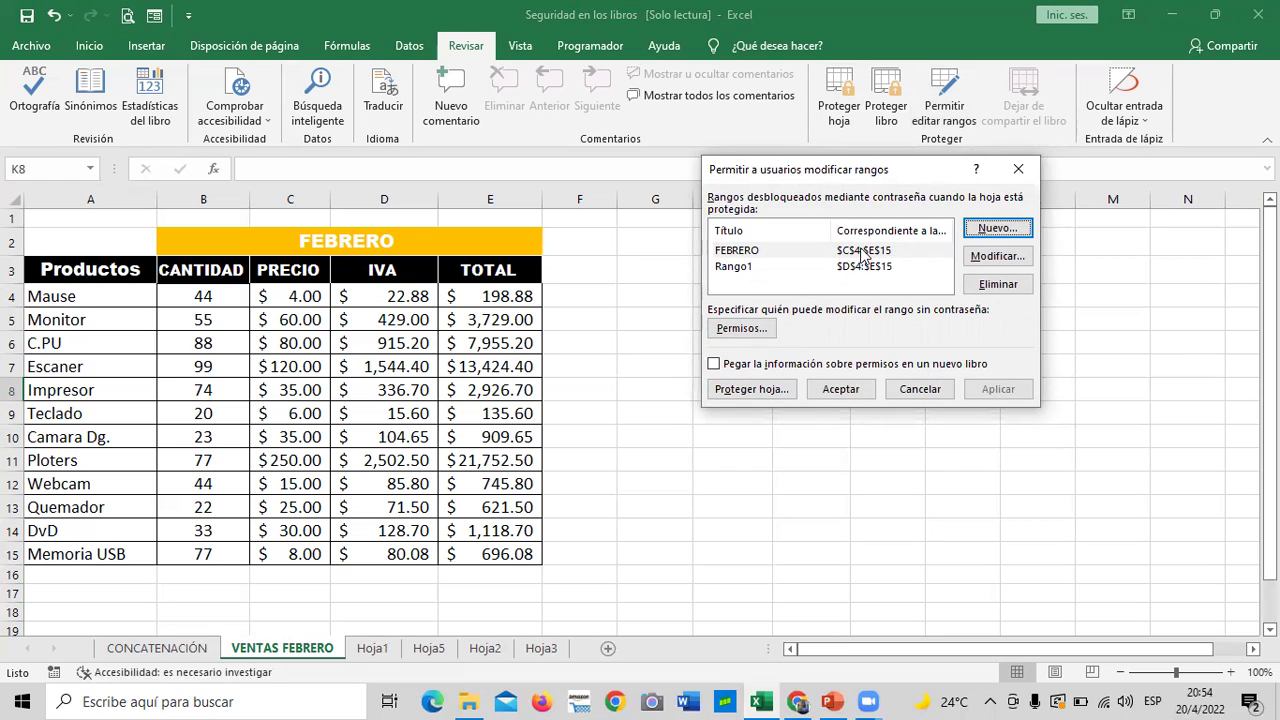
left_click(1017, 169)
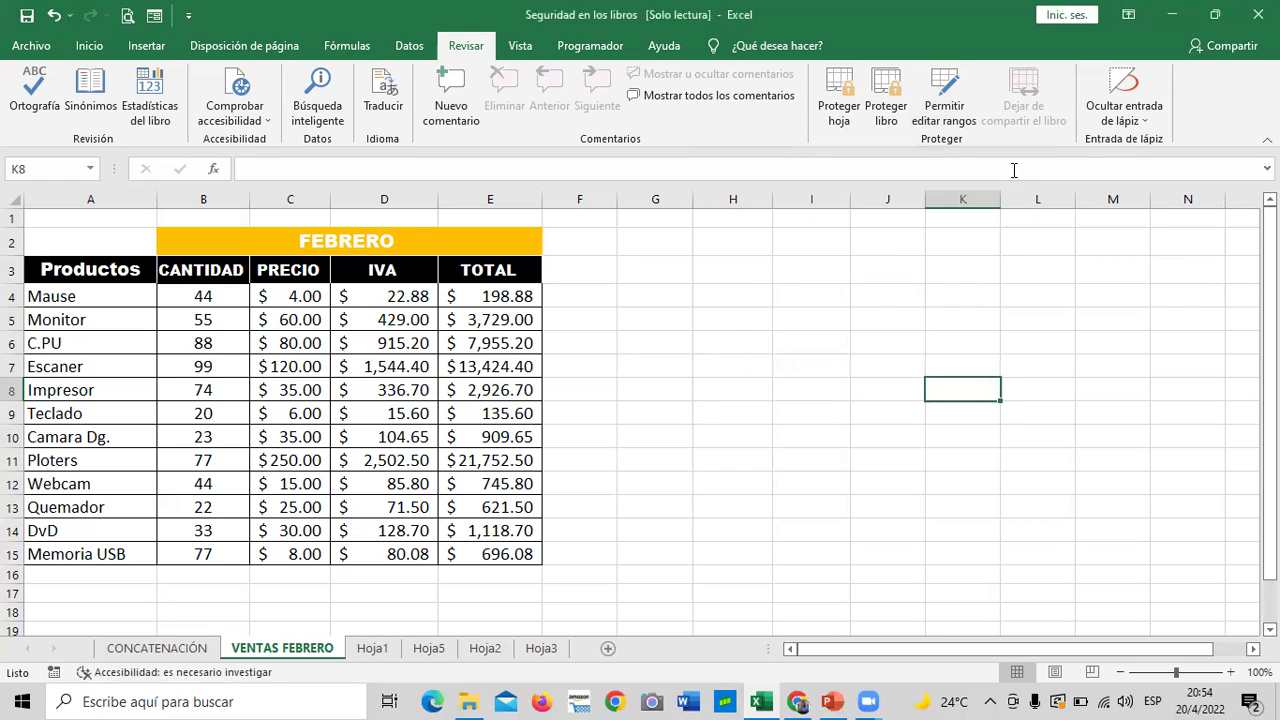
left_click(713, 447)
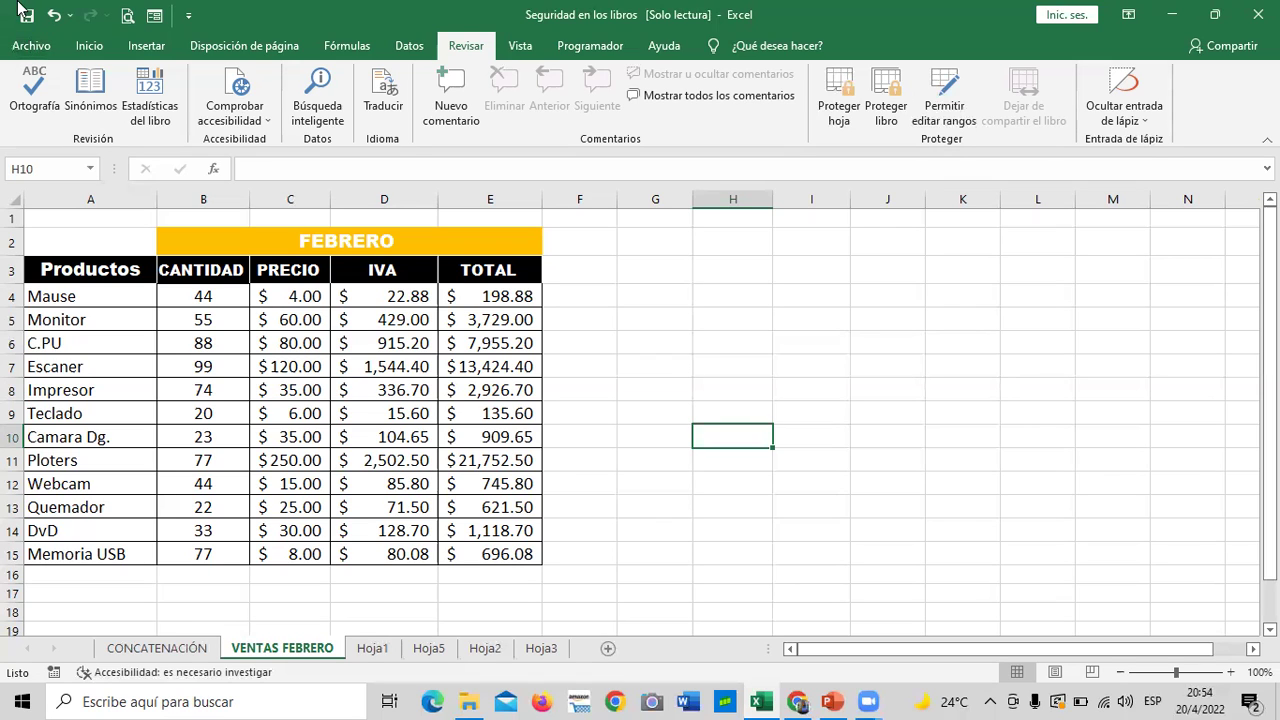
Select empty cells H7, F2 and G3, then return to the '3.7 Seguridad en los Libros' lesson in Chrome
left_click(747, 358)
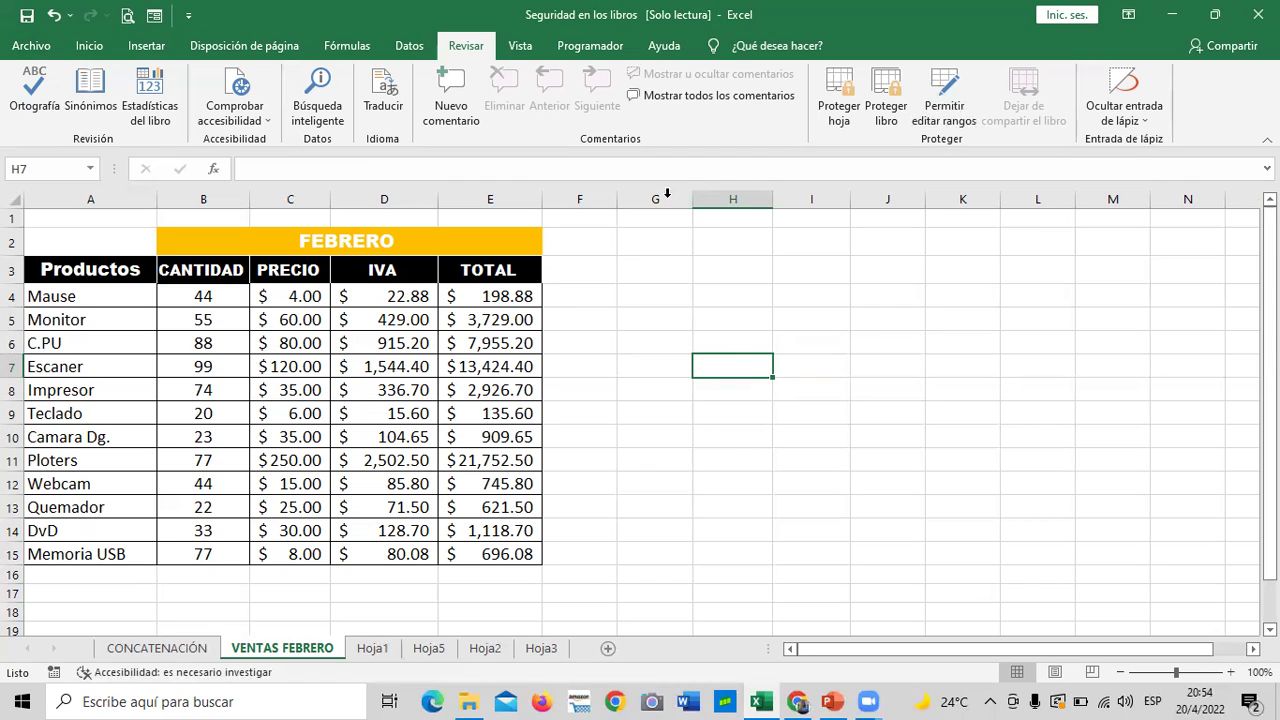
left_click(608, 251)
left_click(677, 275)
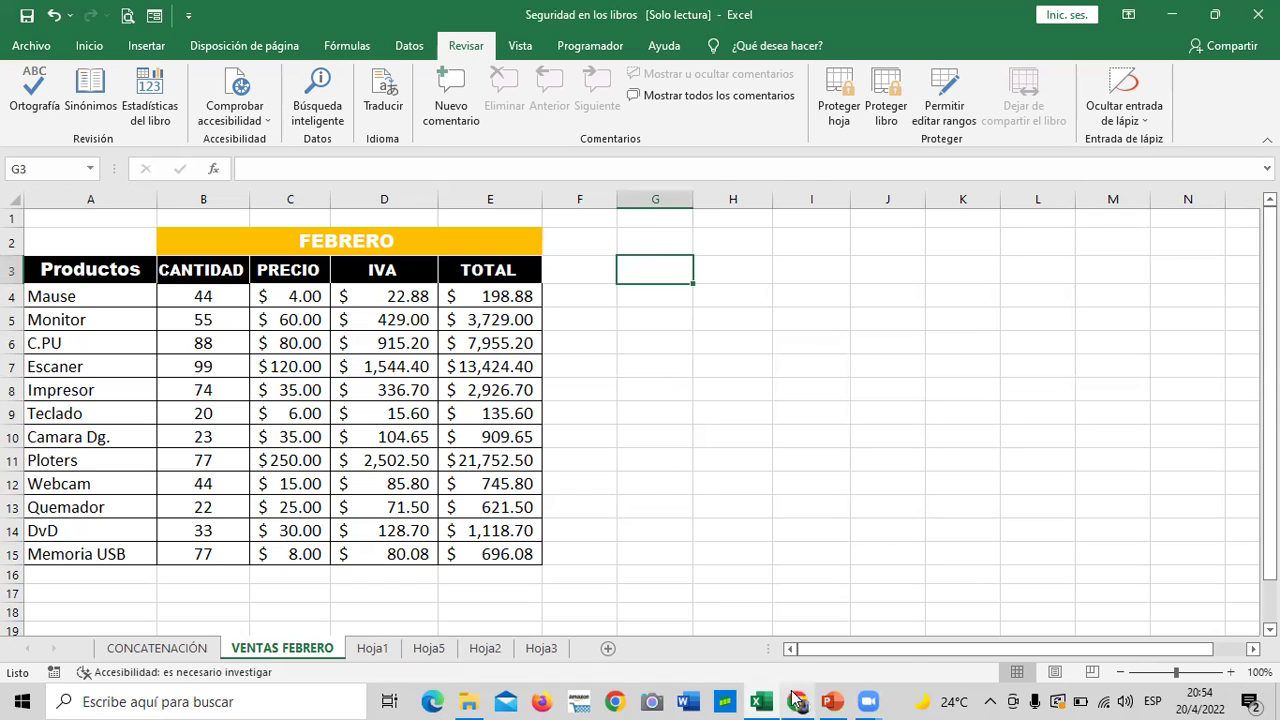
mouse_move(799, 700)
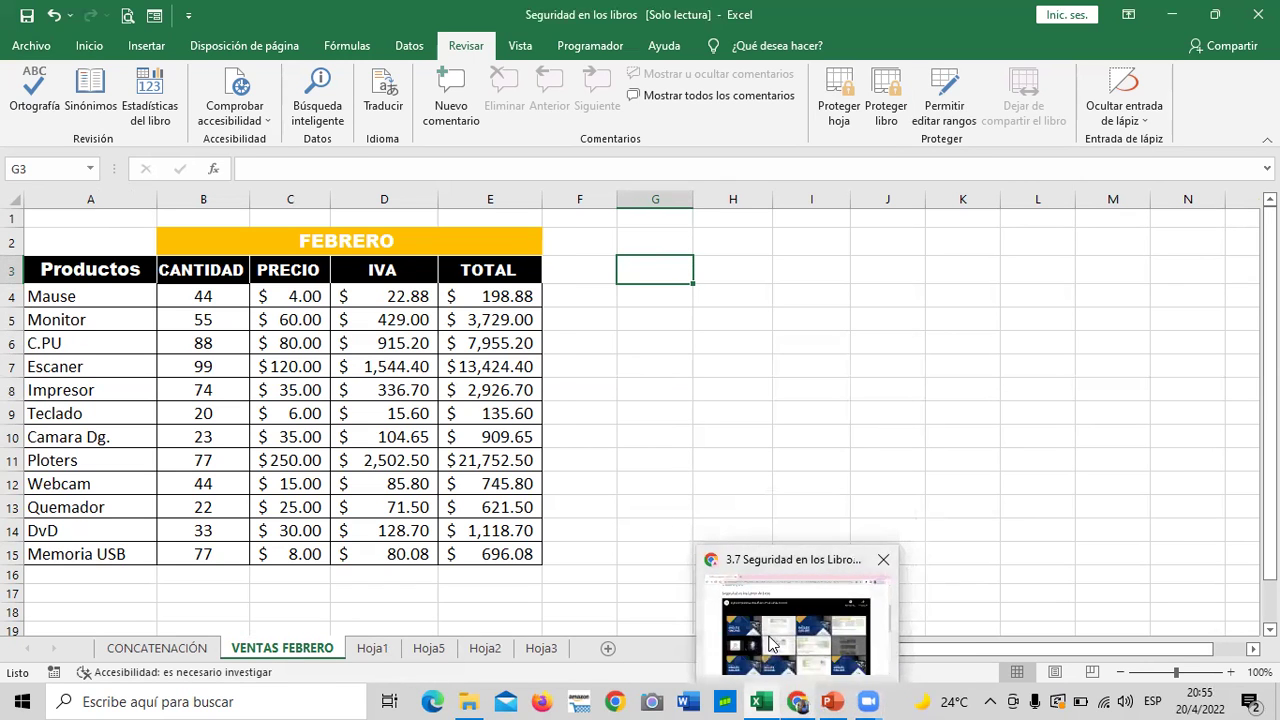
left_click(772, 644)
Open the 3.5 Laboratorio 2 quiz from the unit bar and scroll through its questions
scroll(608, 428, "up", 1)
scroll(606, 458, "up", 3)
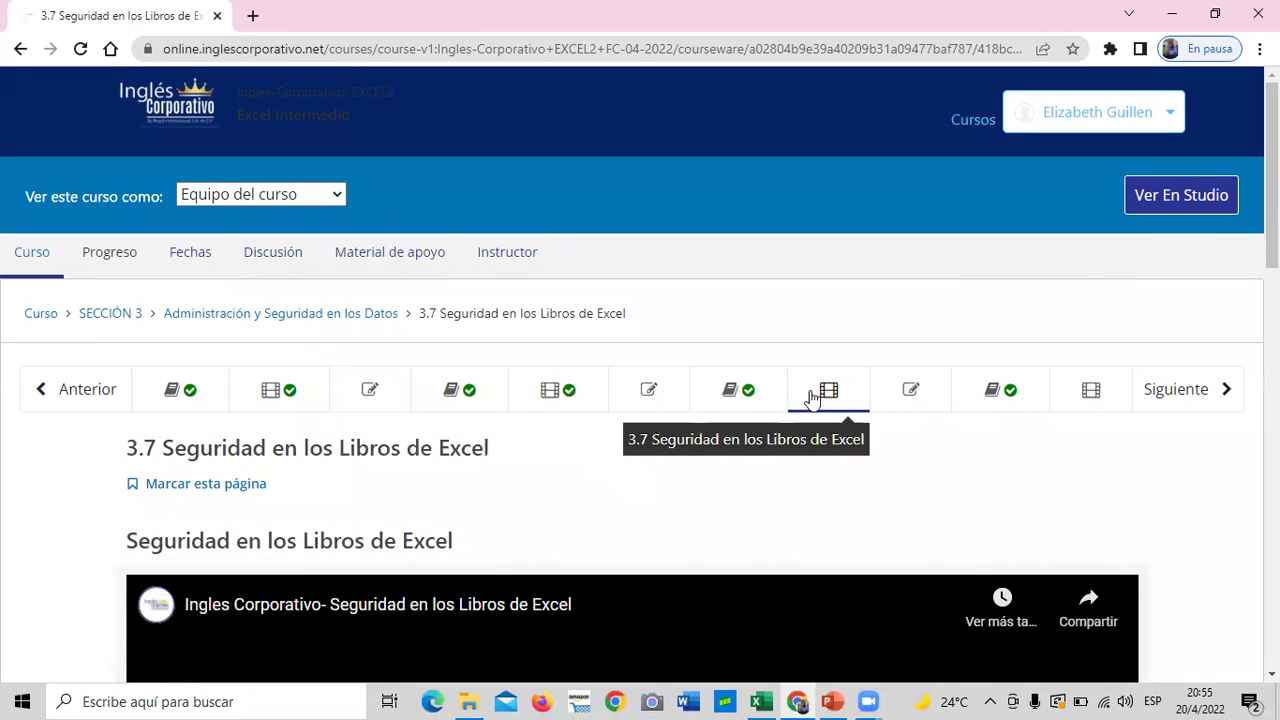
left_click(665, 396)
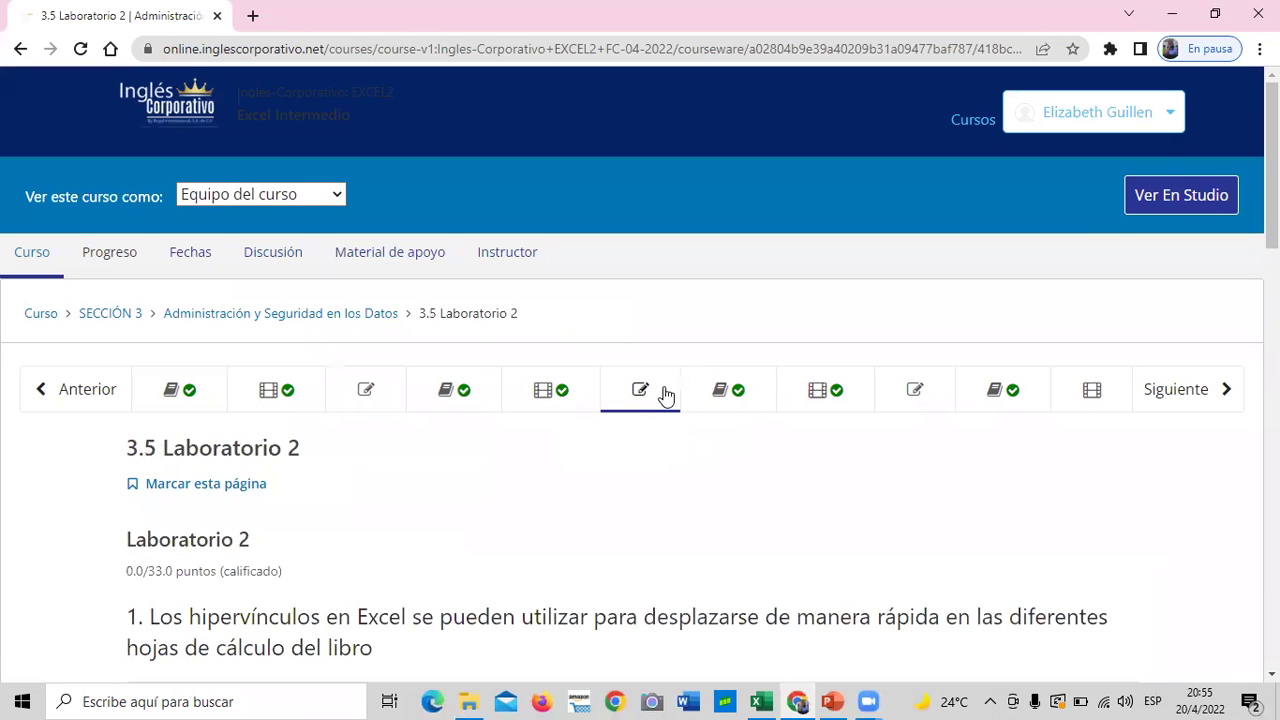
scroll(665, 393, "down", 3)
scroll(665, 393, "down", 4)
scroll(665, 393, "down", 4)
scroll(665, 393, "down", 3)
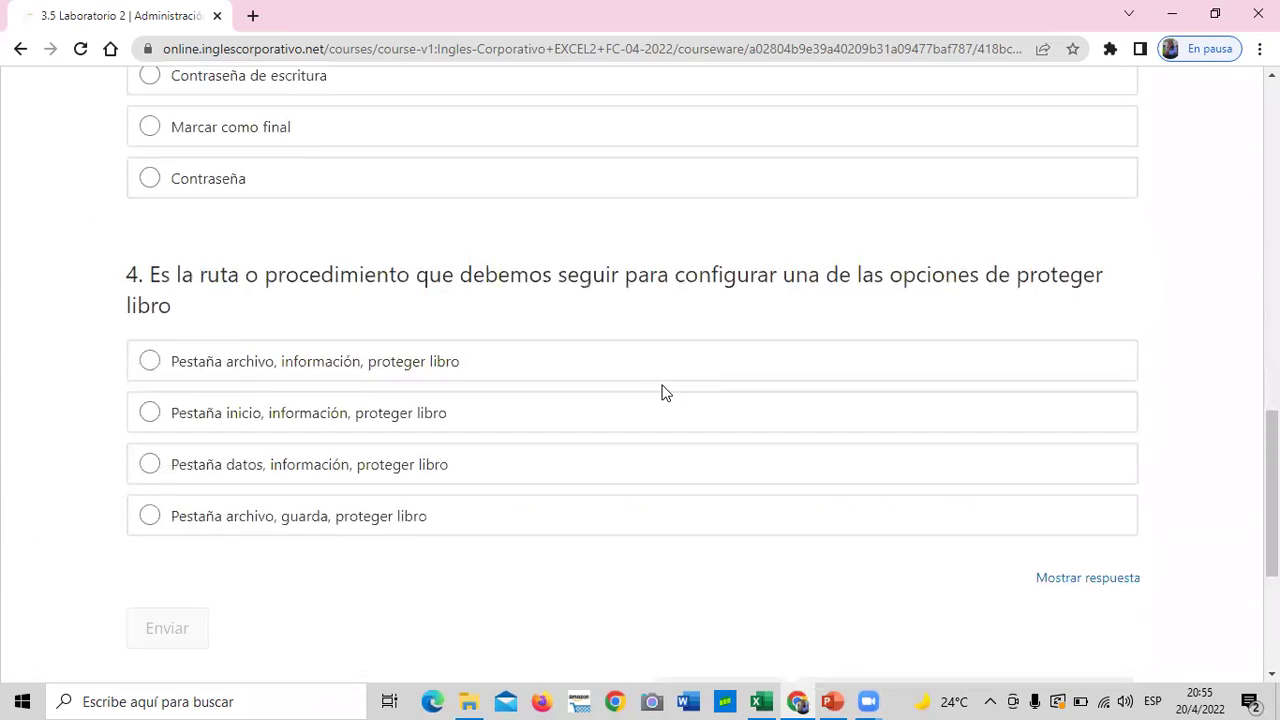
scroll(661, 391, "down", 3)
scroll(663, 446, "up", 10)
scroll(665, 449, "up", 5)
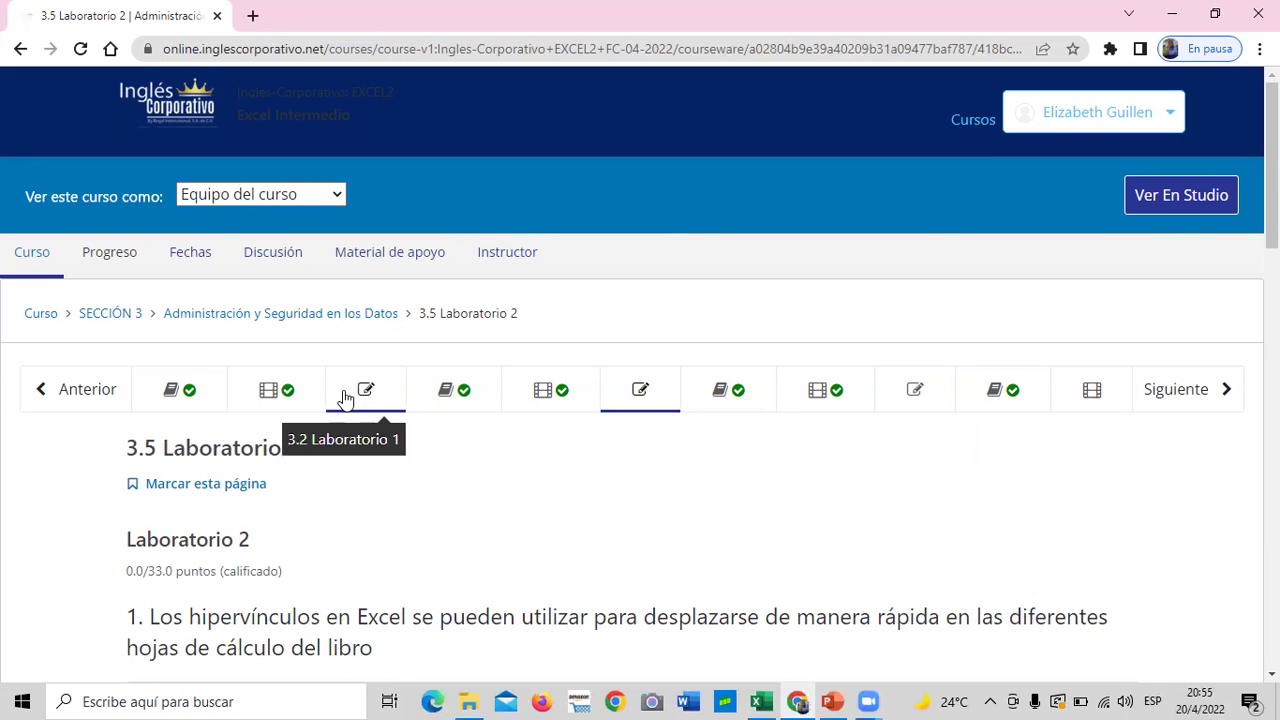
scroll(474, 445, "down", 2)
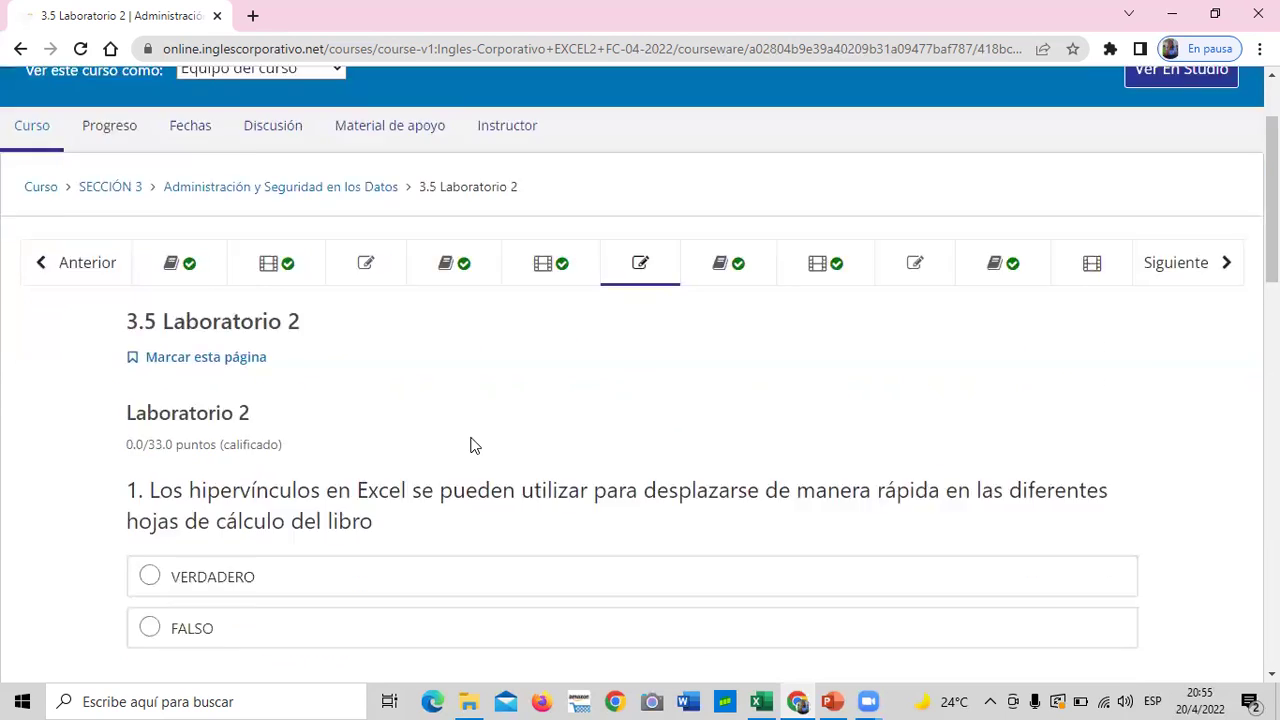
scroll(474, 445, "down", 1)
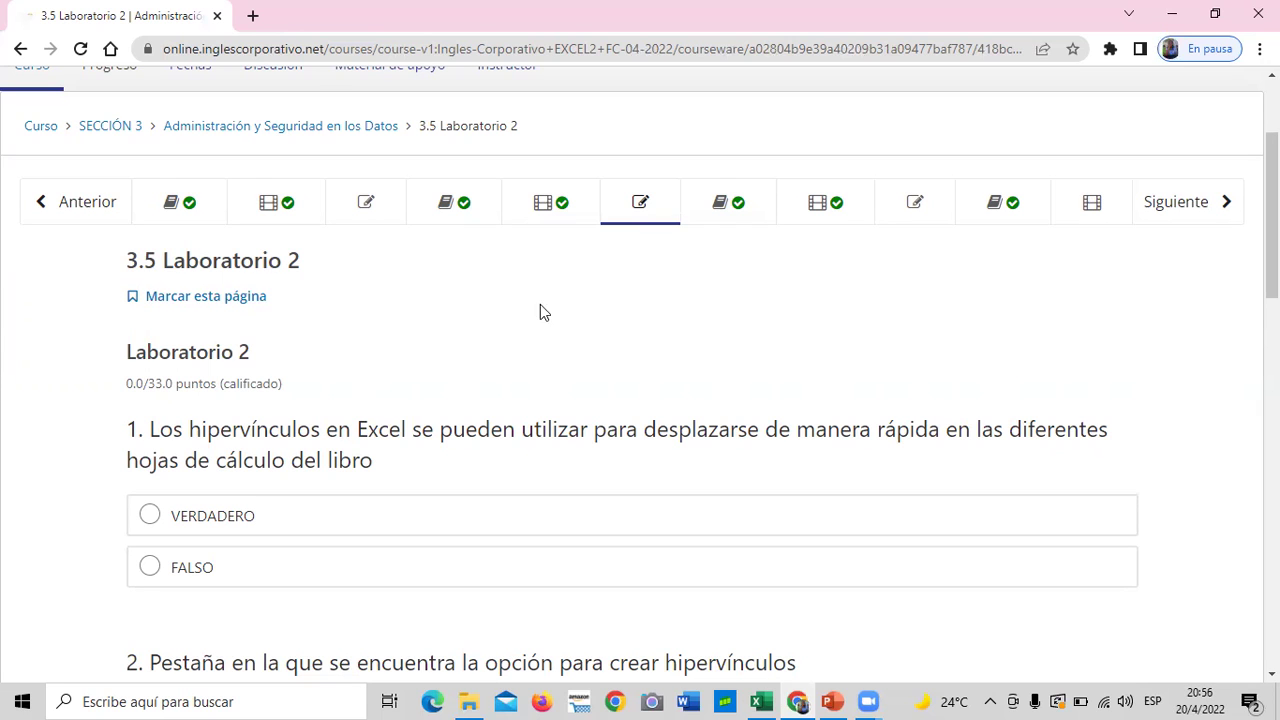
scroll(518, 490, "down", 2)
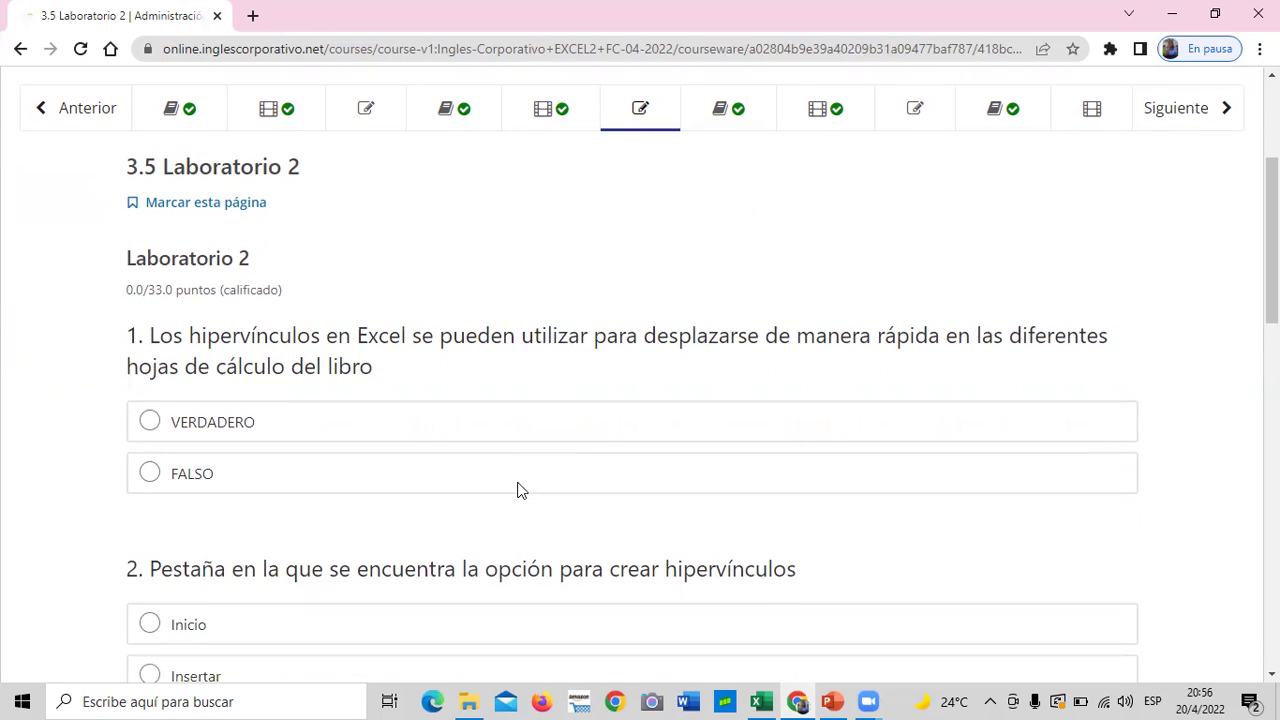
scroll(520, 490, "down", 2)
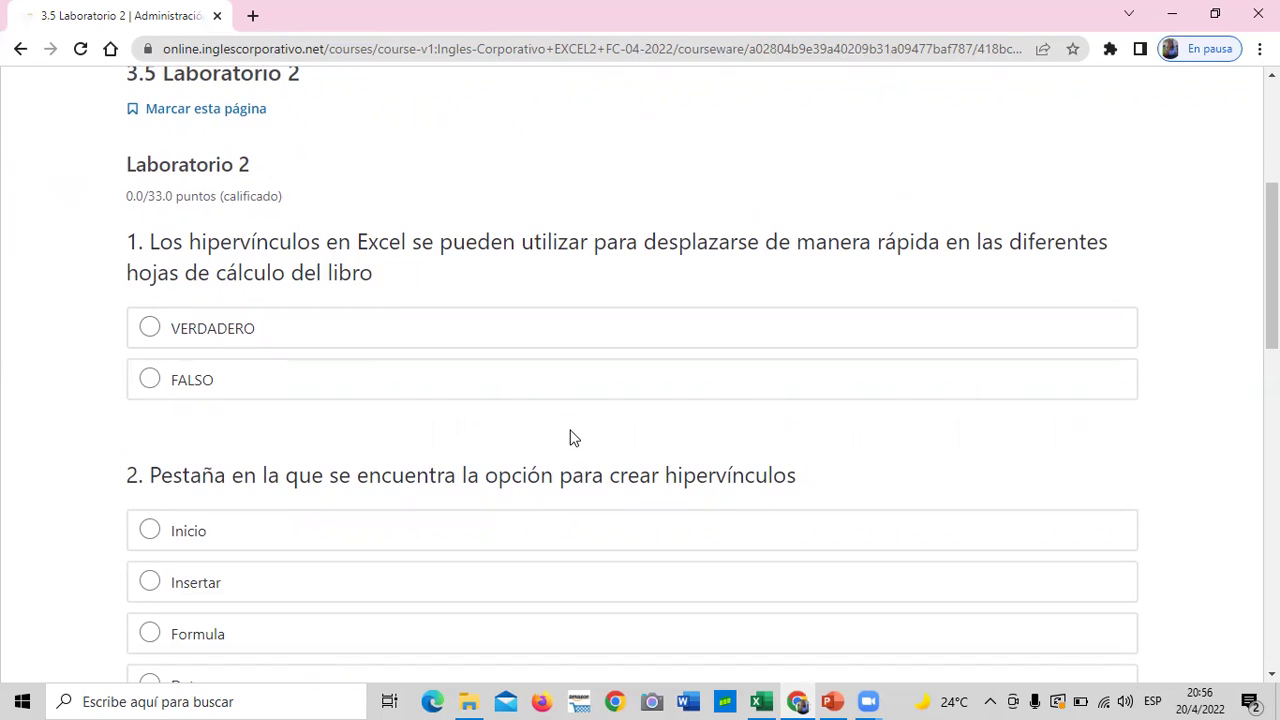
scroll(573, 437, "down", 1)
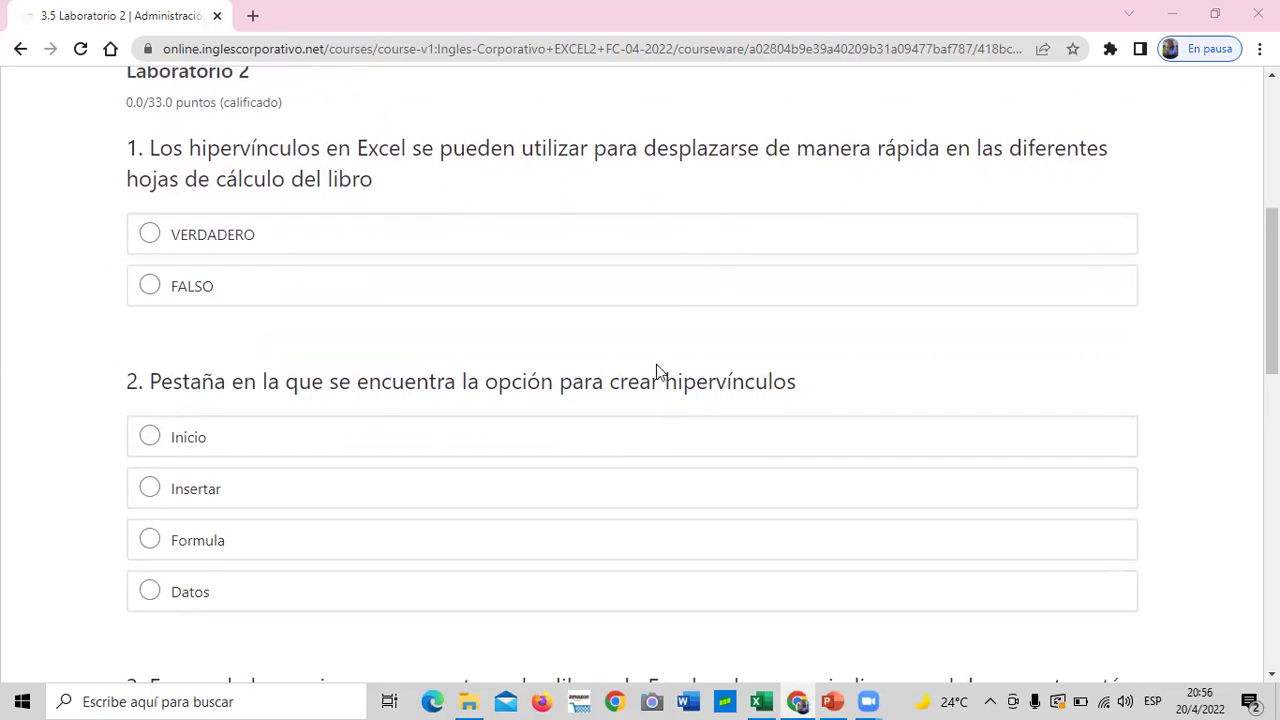
scroll(626, 531, "down", 1)
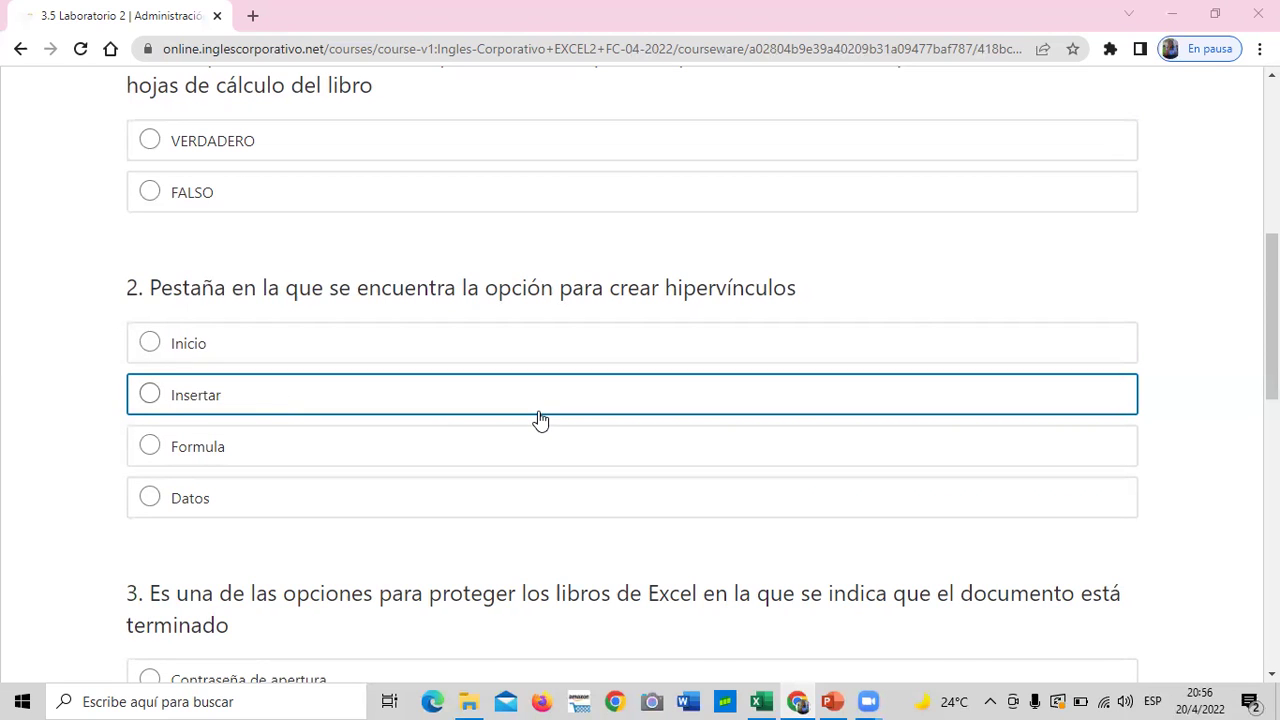
scroll(540, 420, "down", 2)
scroll(540, 420, "down", 1)
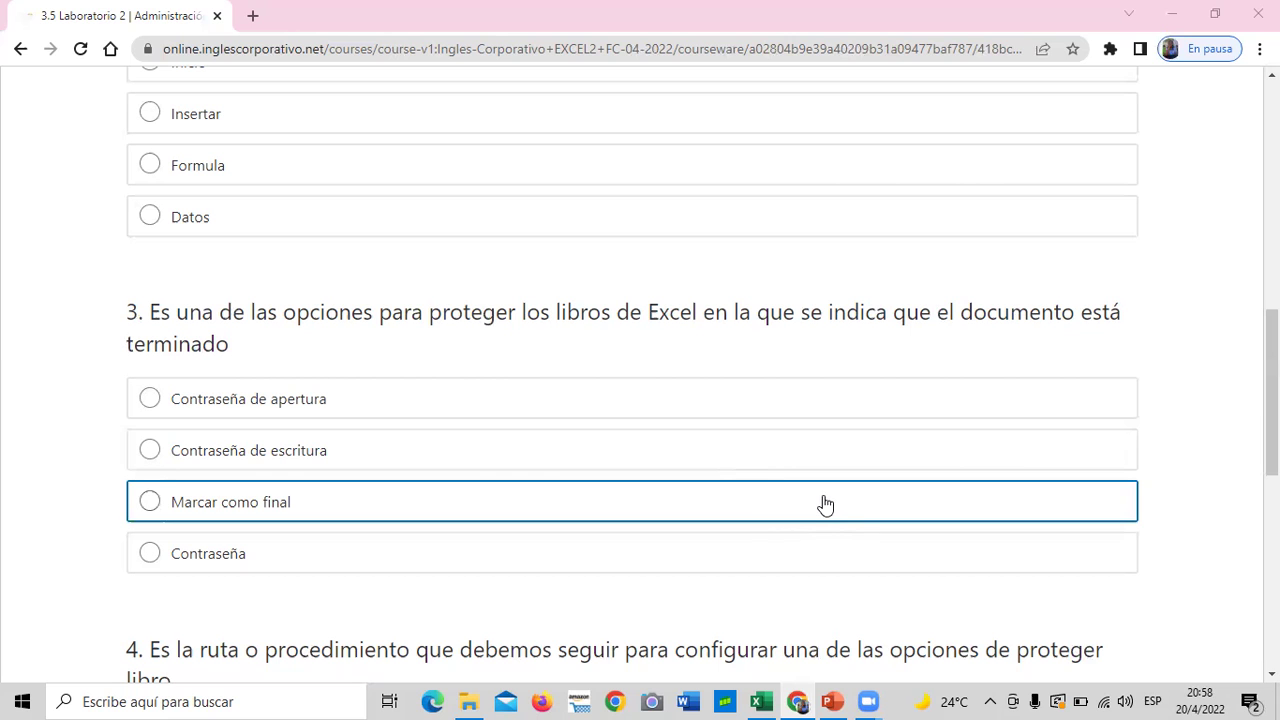
scroll(825, 505, "down", 1)
scroll(825, 502, "down", 1)
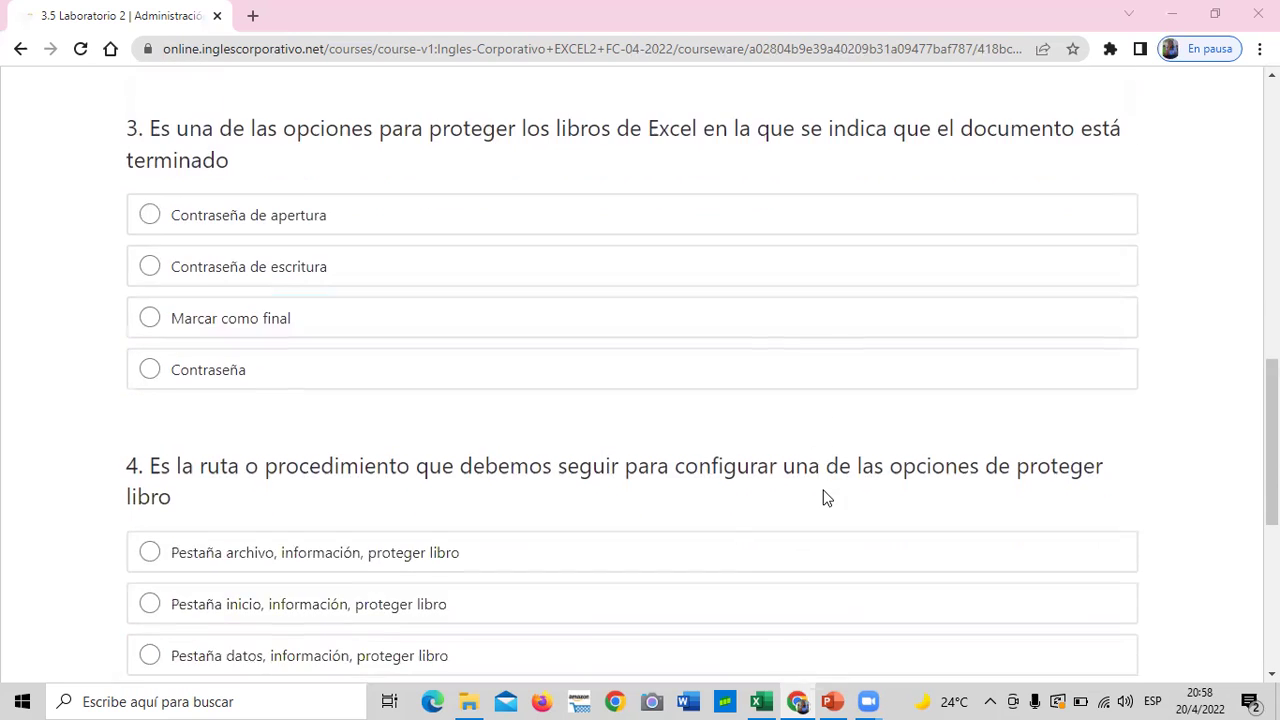
scroll(826, 498, "down", 1)
scroll(825, 497, "down", 1)
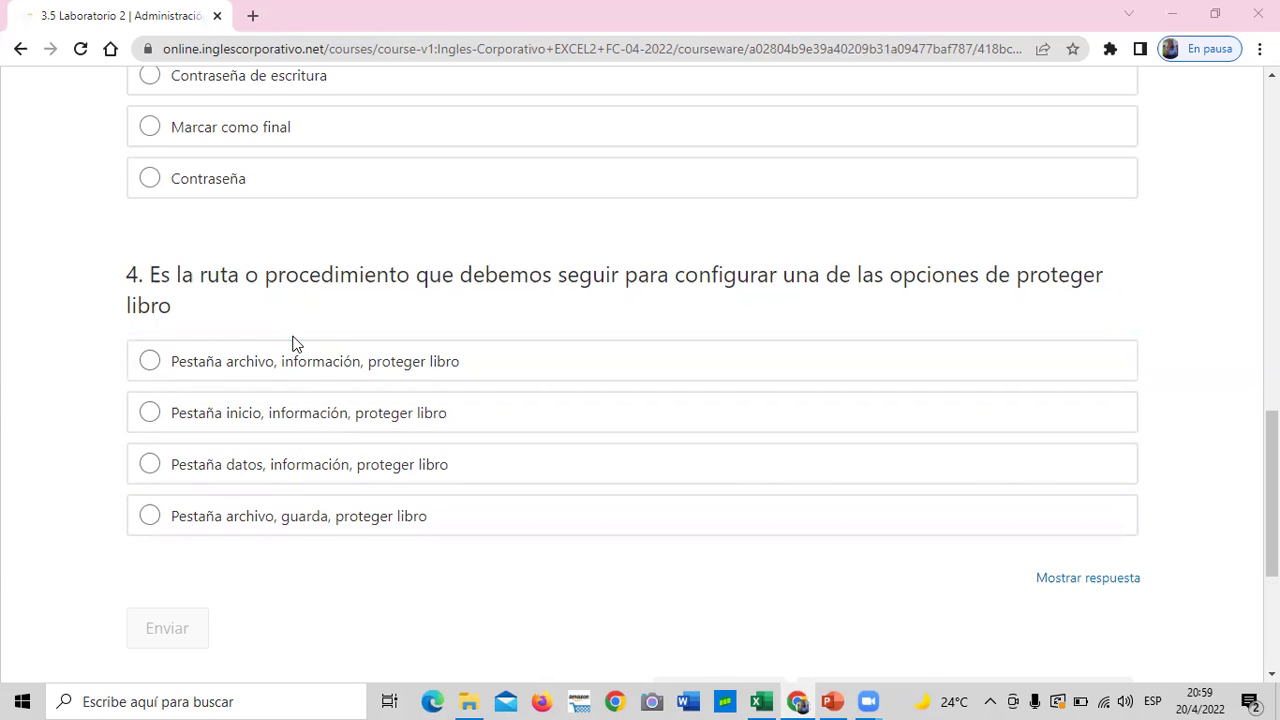
Show the Laboratorio 2 answers: VERDADERO, Insertar, Marcar como final, Pestaña archivo, información, proteger libro
left_click(1084, 580)
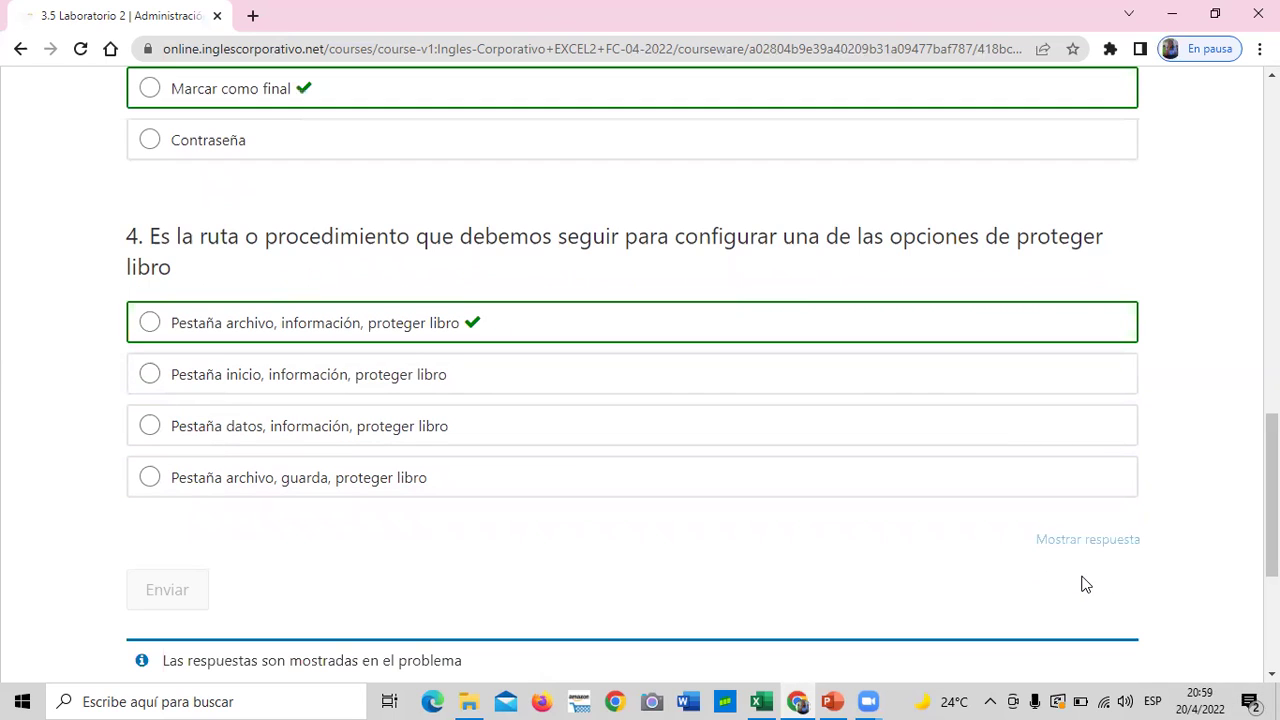
scroll(995, 530, "up", 4)
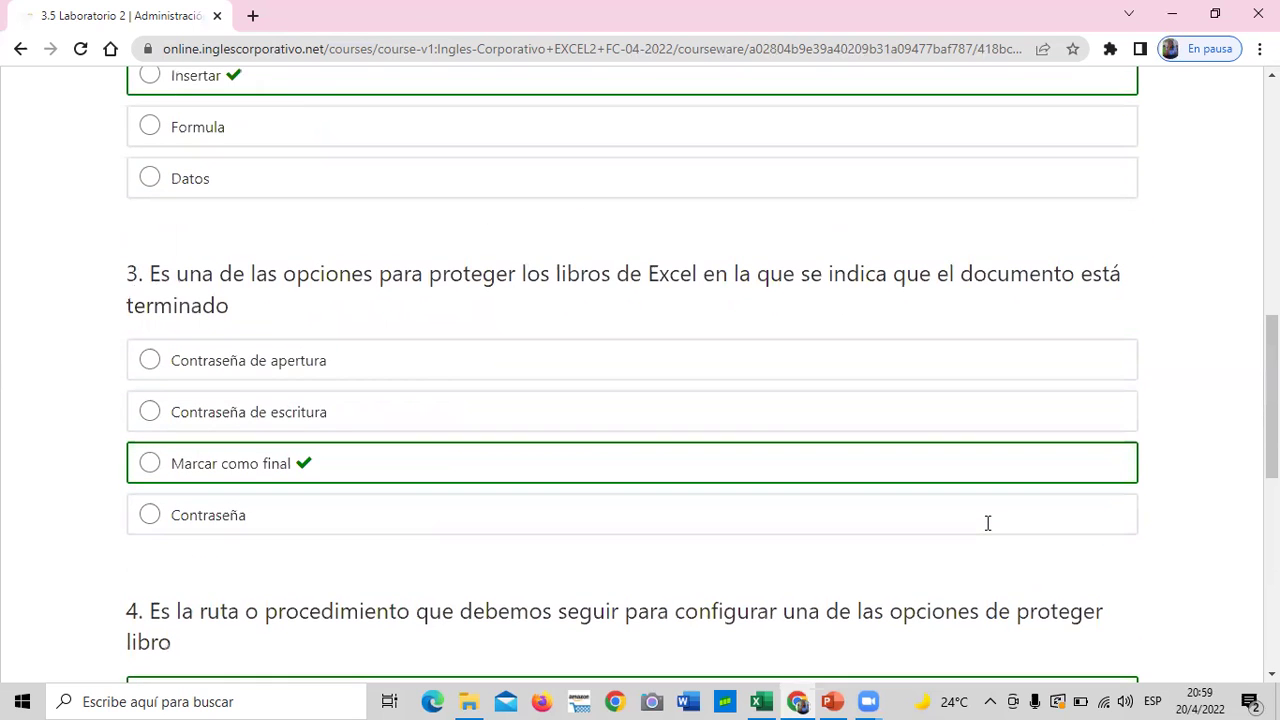
scroll(987, 523, "up", 2)
scroll(987, 525, "up", 8)
scroll(984, 521, "down", 3)
scroll(982, 516, "down", 3)
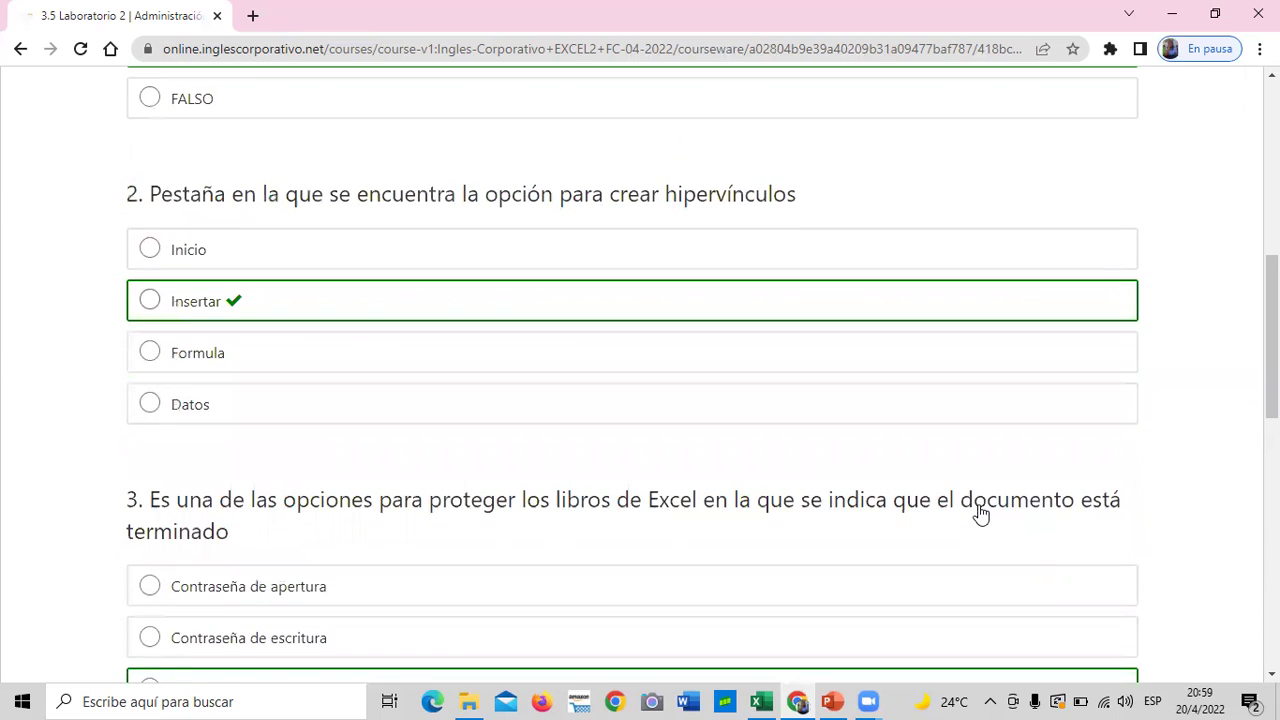
scroll(960, 490, "down", 2)
scroll(958, 483, "down", 2)
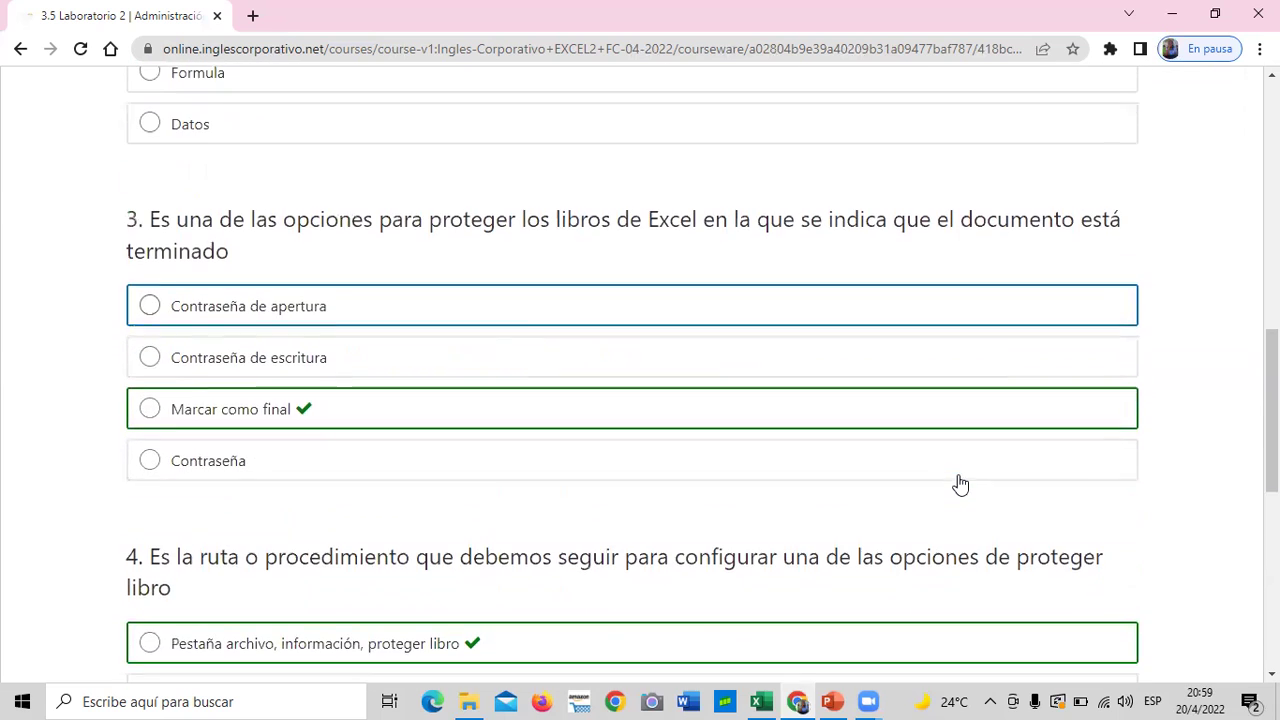
scroll(959, 480, "down", 1)
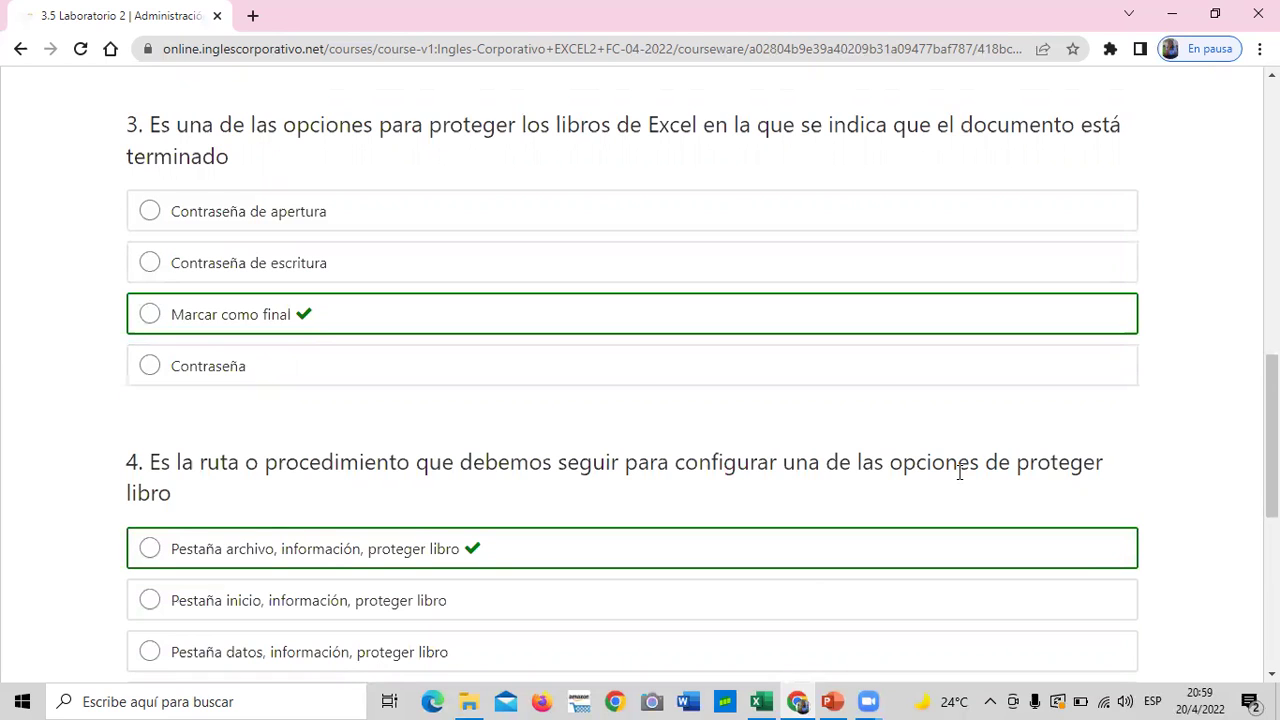
scroll(975, 455, "down", 2)
scroll(840, 505, "down", 3)
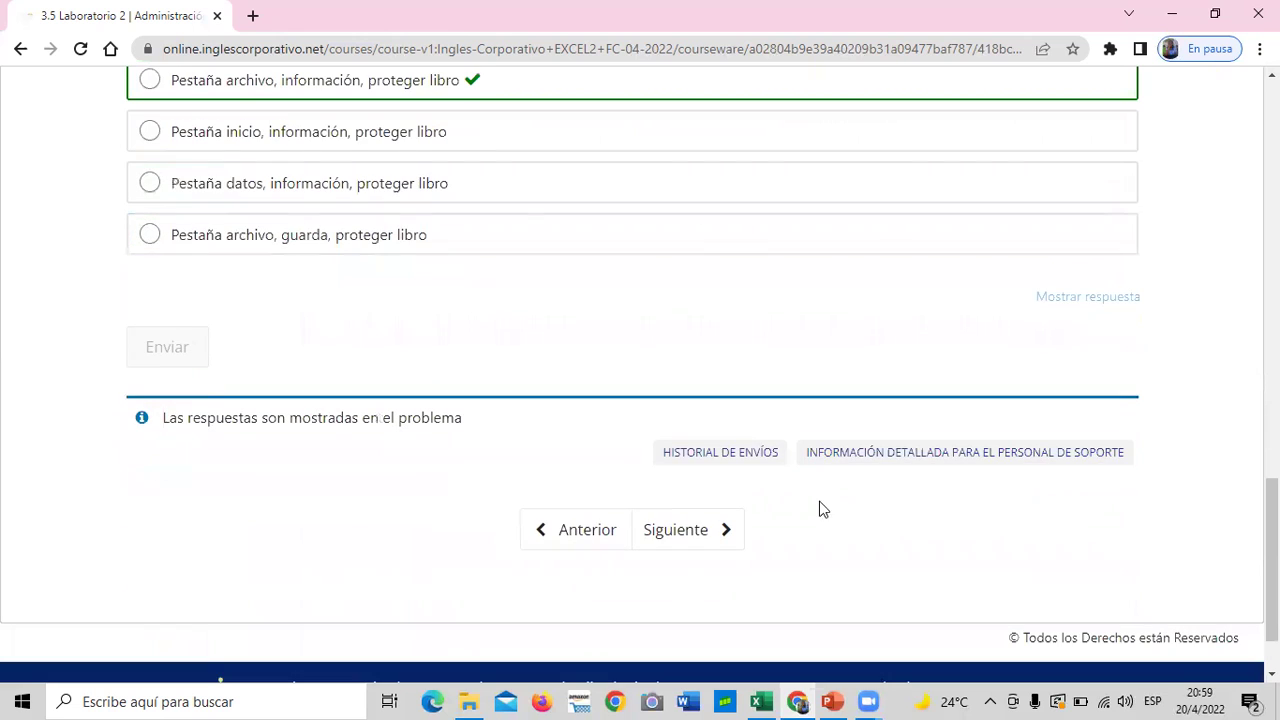
scroll(814, 546, "up", 3)
scroll(820, 545, "up", 5)
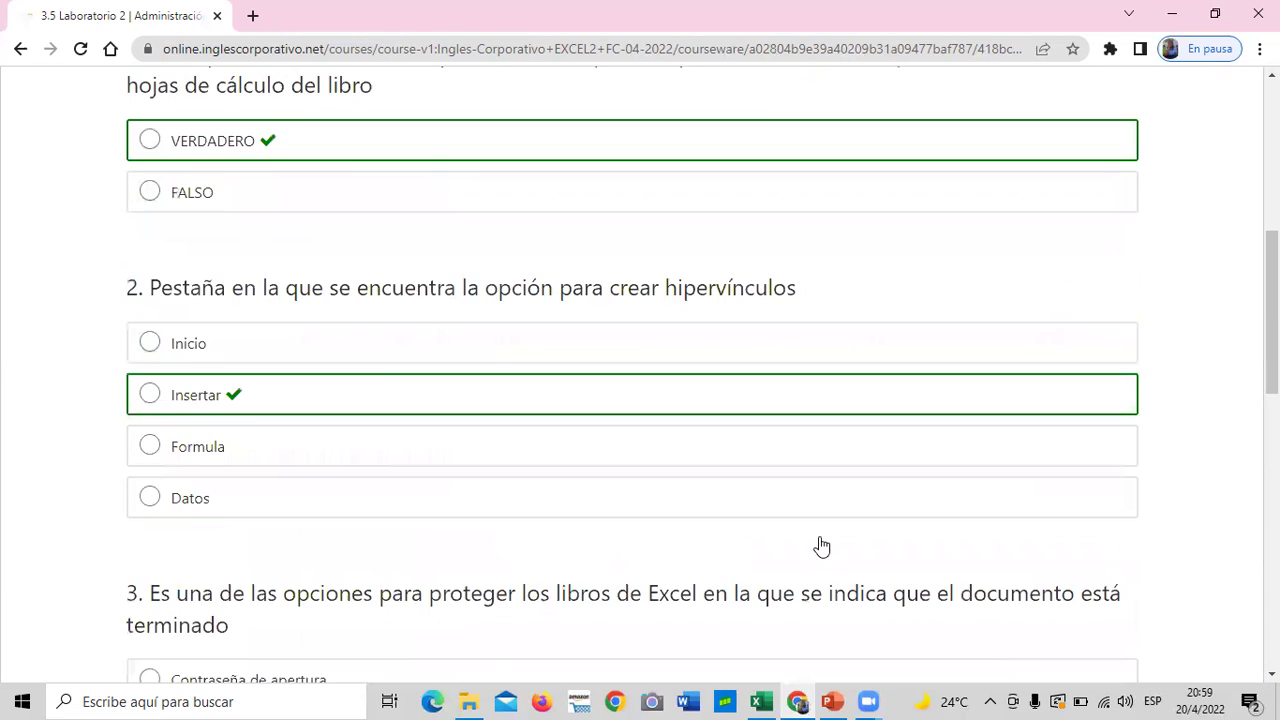
scroll(828, 541, "up", 5)
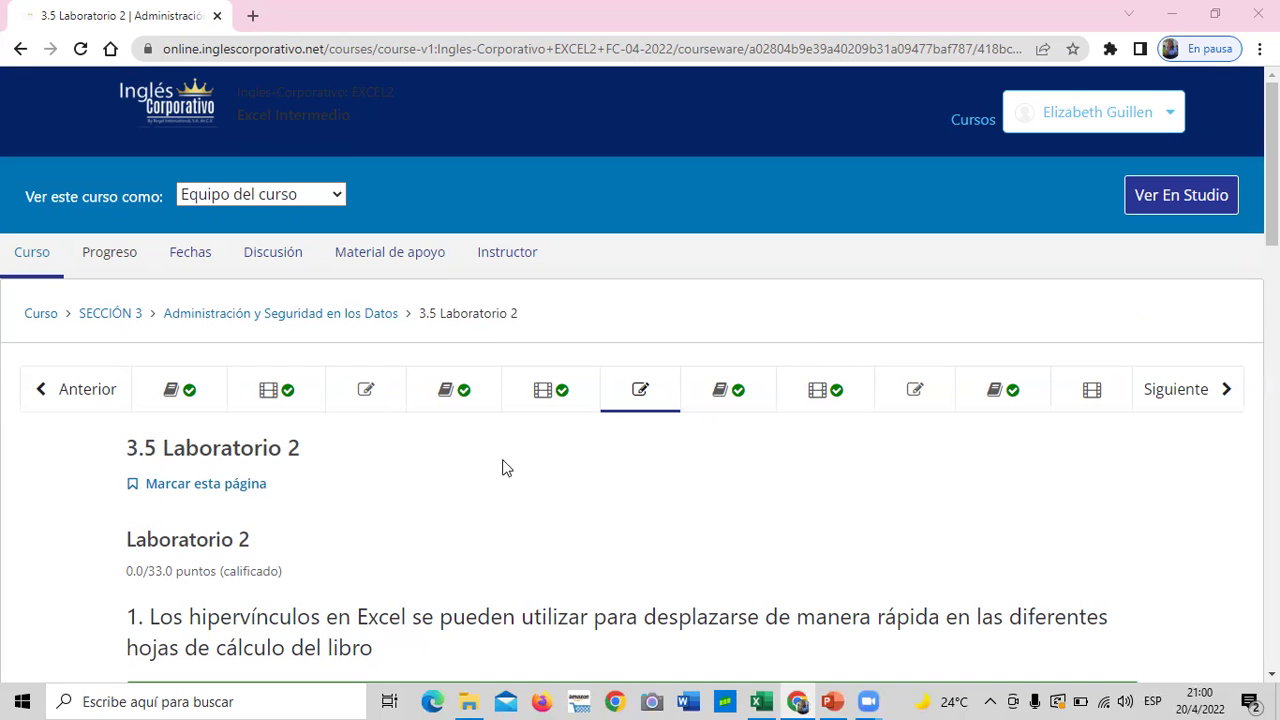
scroll(508, 492, "down", 4)
scroll(506, 492, "down", 1)
scroll(508, 494, "down", 2)
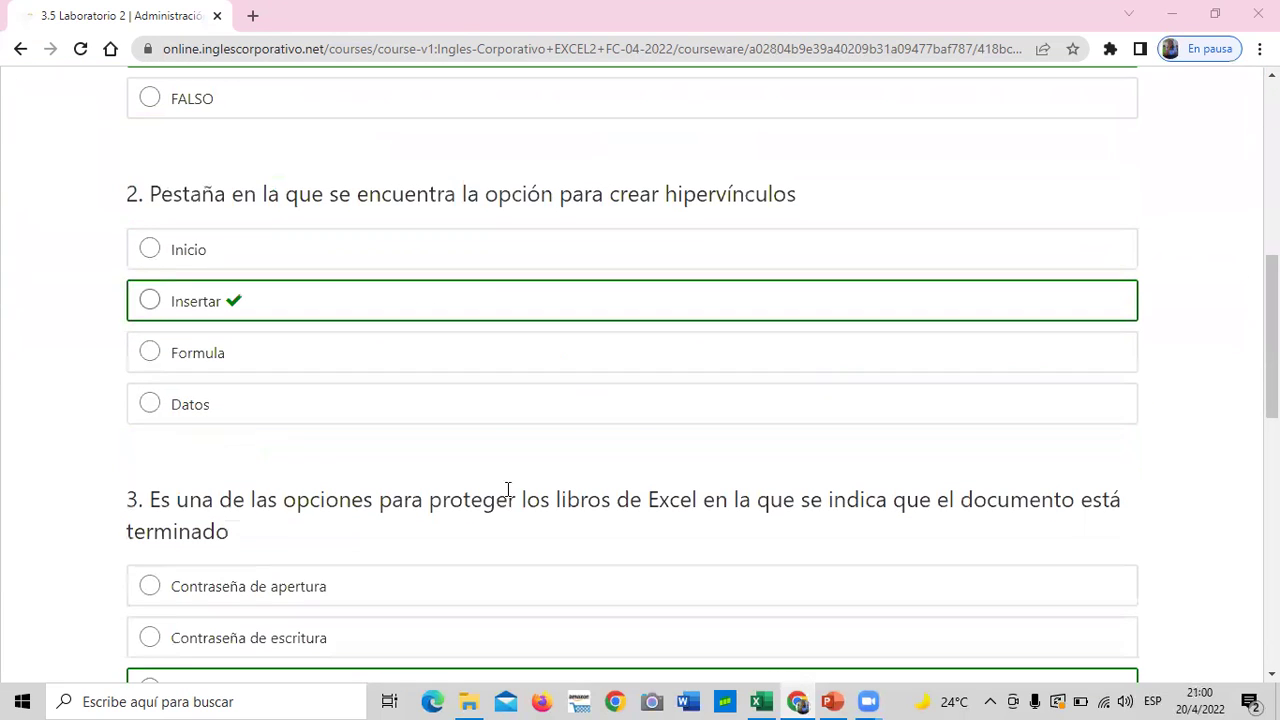
scroll(506, 490, "up", 1)
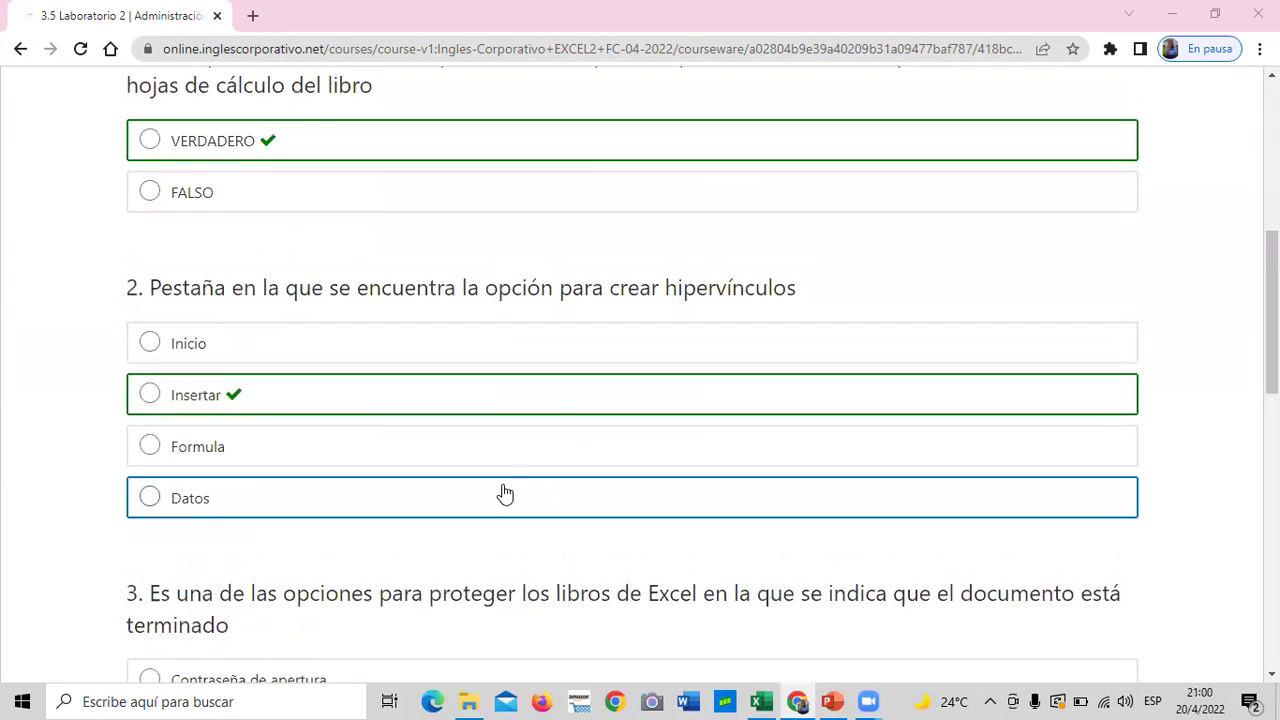
scroll(505, 492, "up", 6)
scroll(503, 491, "down", 3)
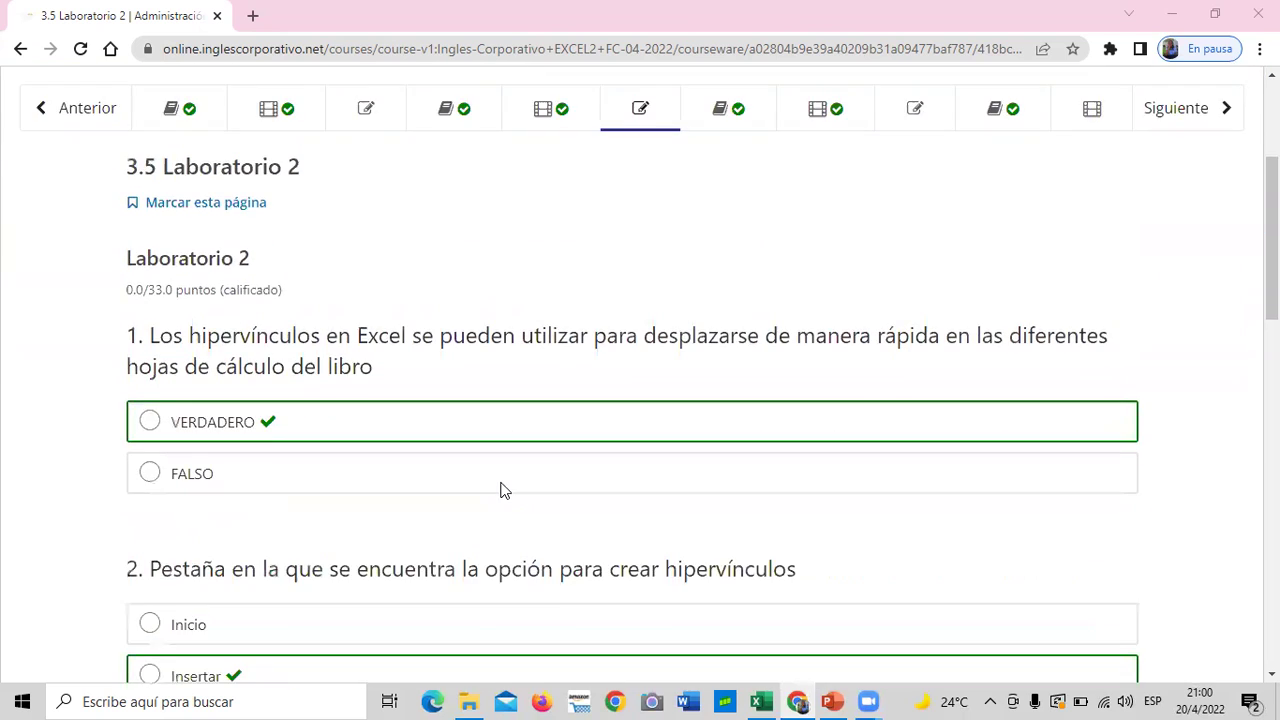
scroll(503, 491, "down", 2)
scroll(500, 486, "down", 2)
scroll(501, 486, "down", 2)
scroll(501, 486, "down", 2)
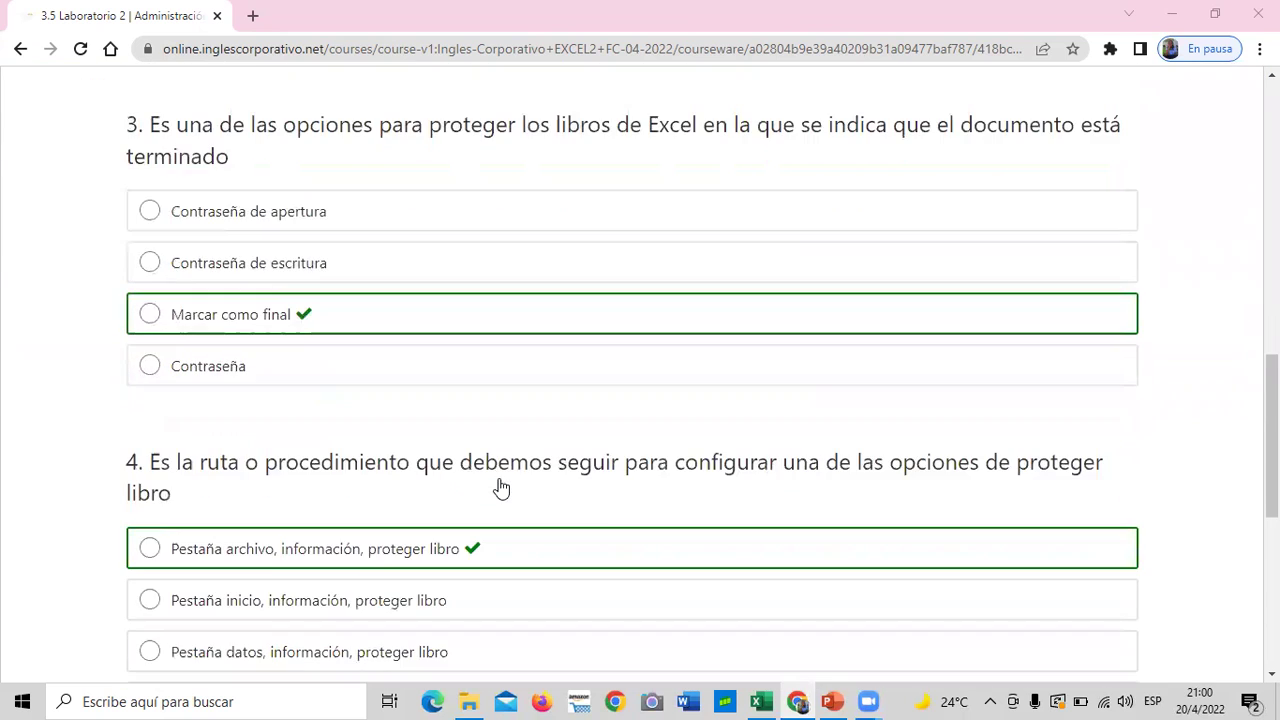
scroll(501, 487, "down", 2)
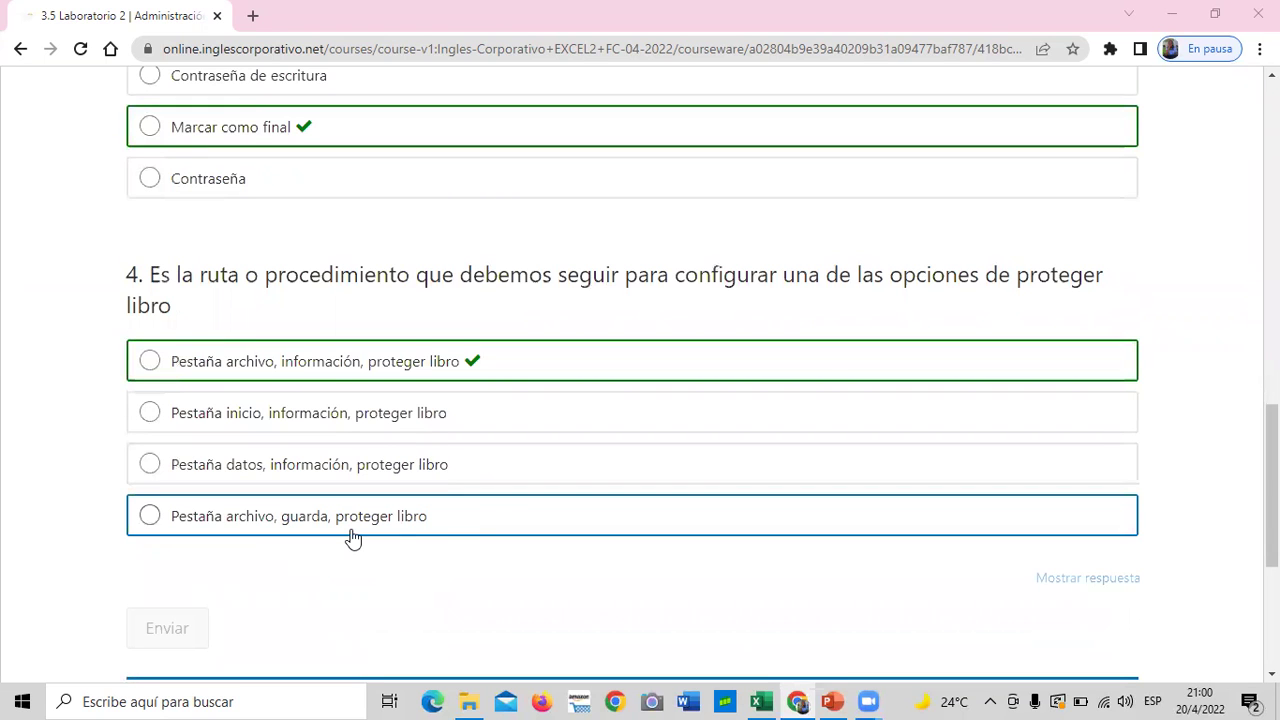
scroll(497, 470, "up", 3)
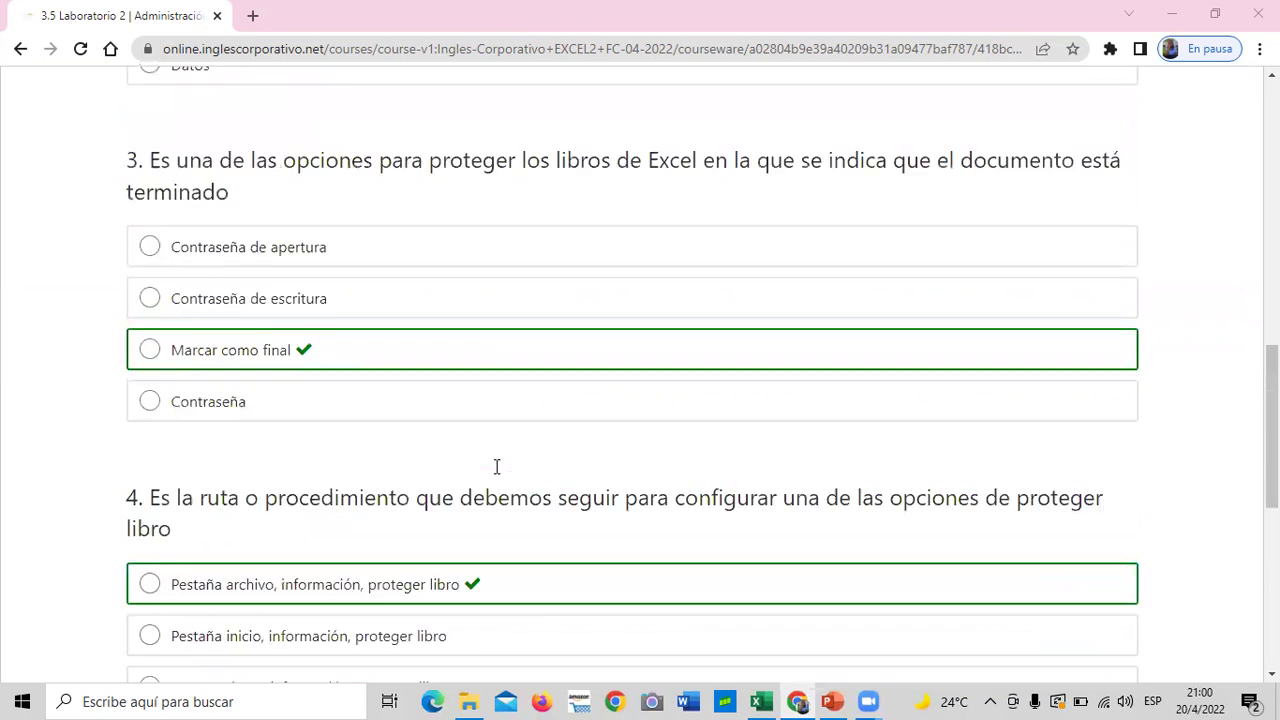